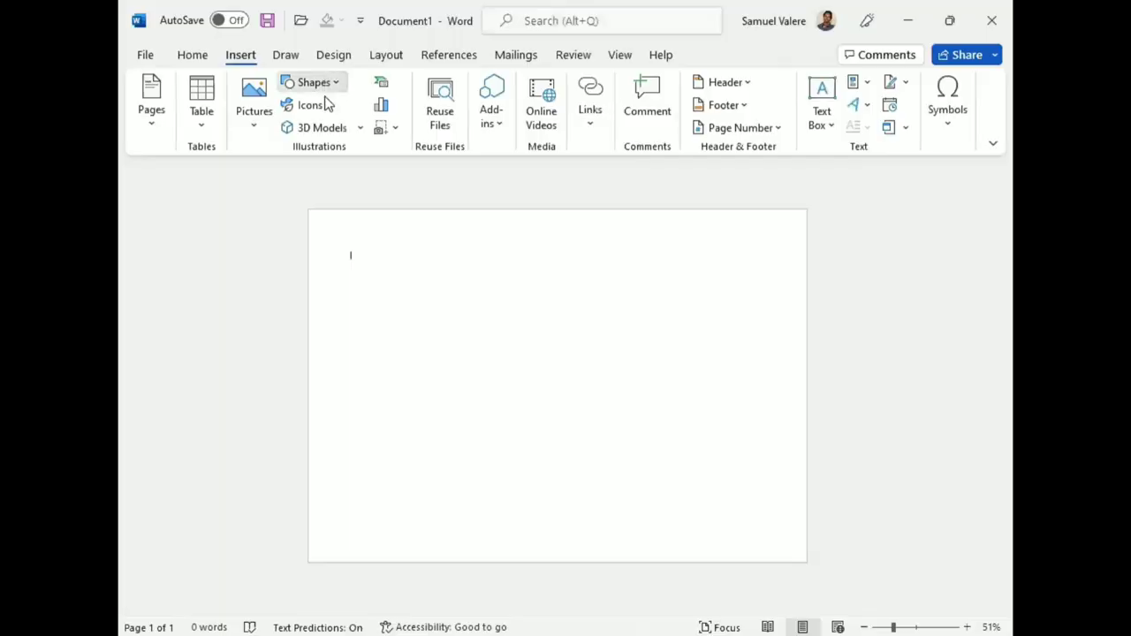
Open the Shapes gallery on the Insert tab of the blank Document1
left_click(316, 84)
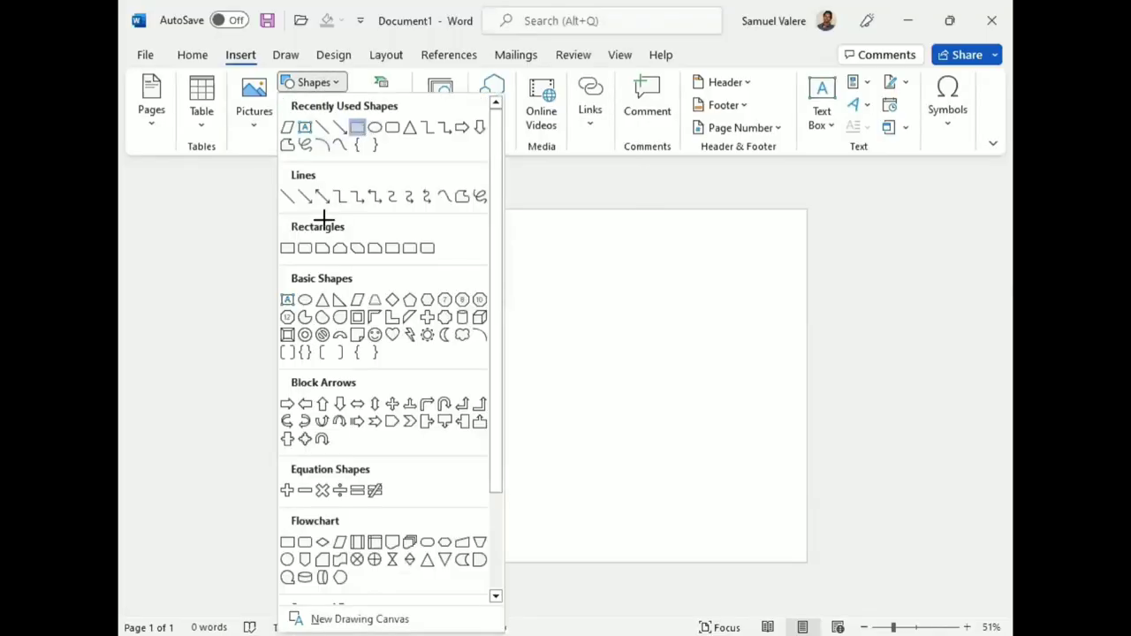
Draw a page-sized rectangle with No Outline and a White fill
left_click_drag(312, 210, 631, 462)
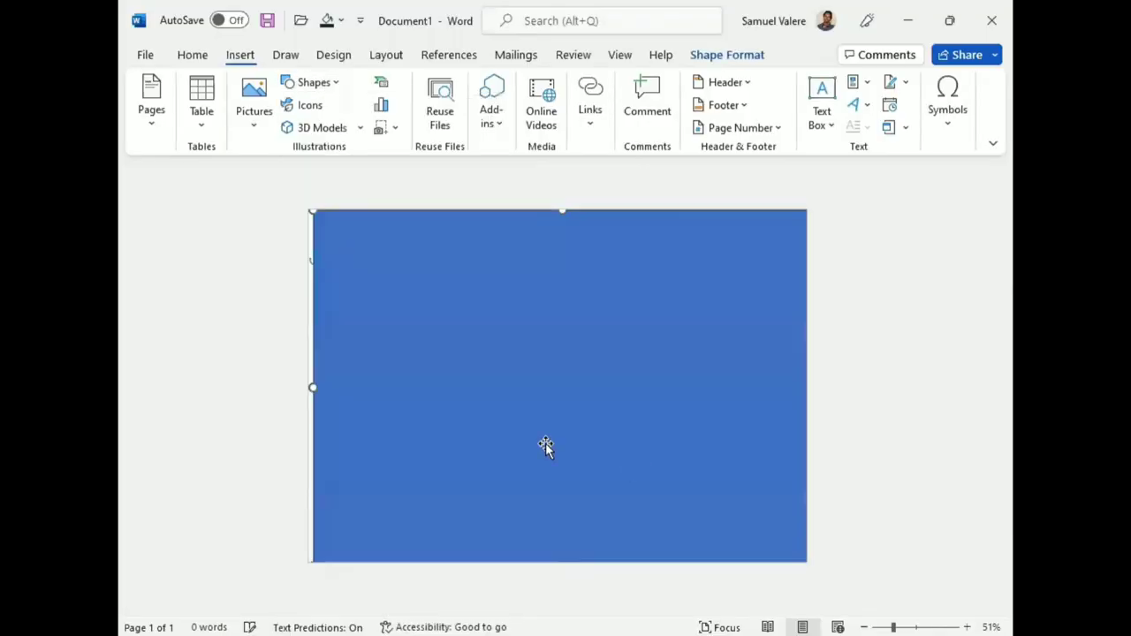
left_click_drag(307, 209, 298, 193)
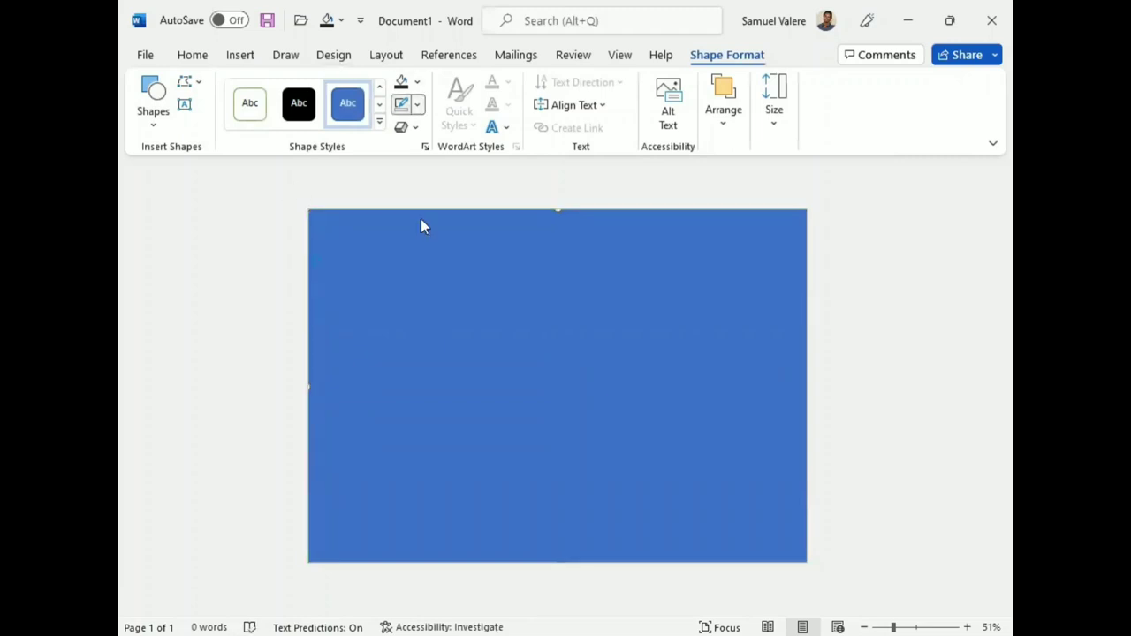
left_click(417, 105)
left_click(410, 343)
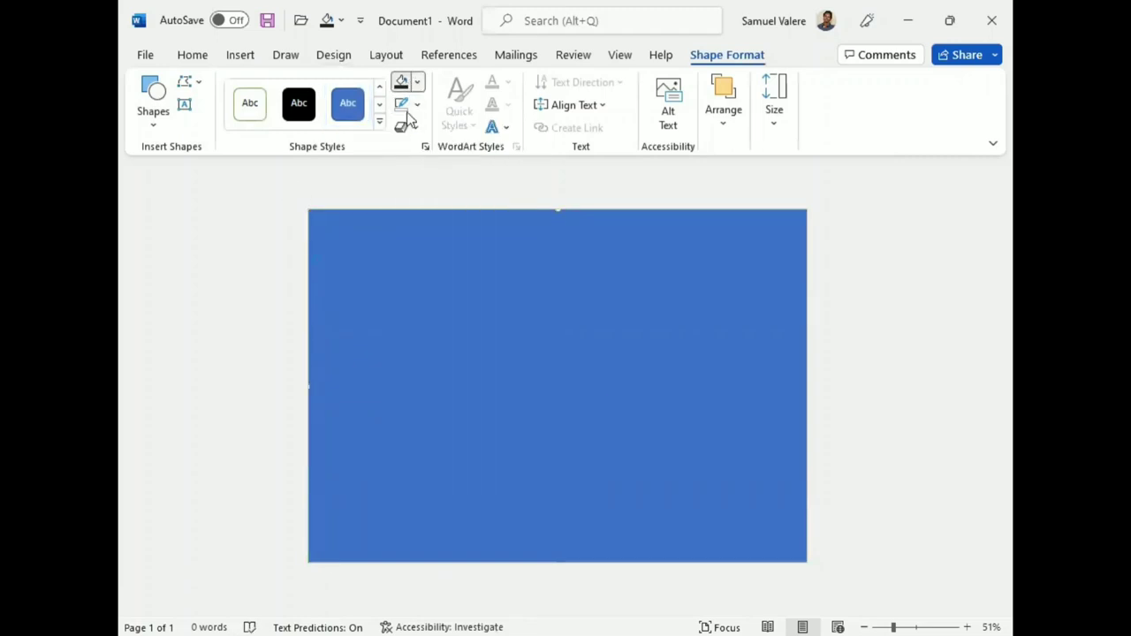
left_click(417, 83)
left_click(401, 128)
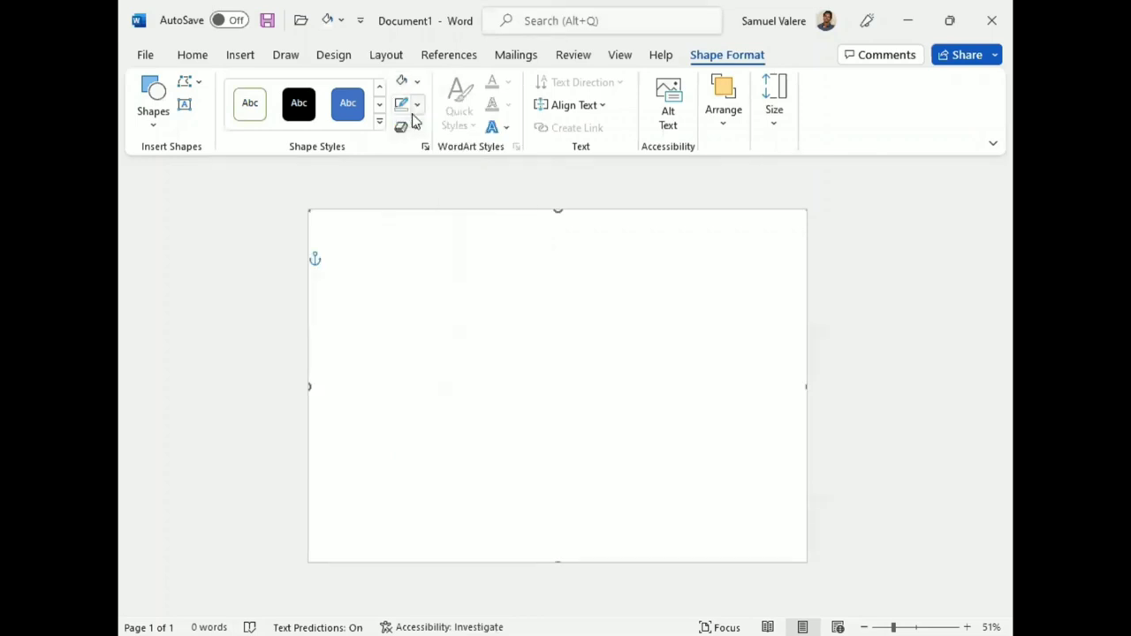
Draw a right triangle, rotate it 90° and size it into the page's top-left corner
left_click(152, 115)
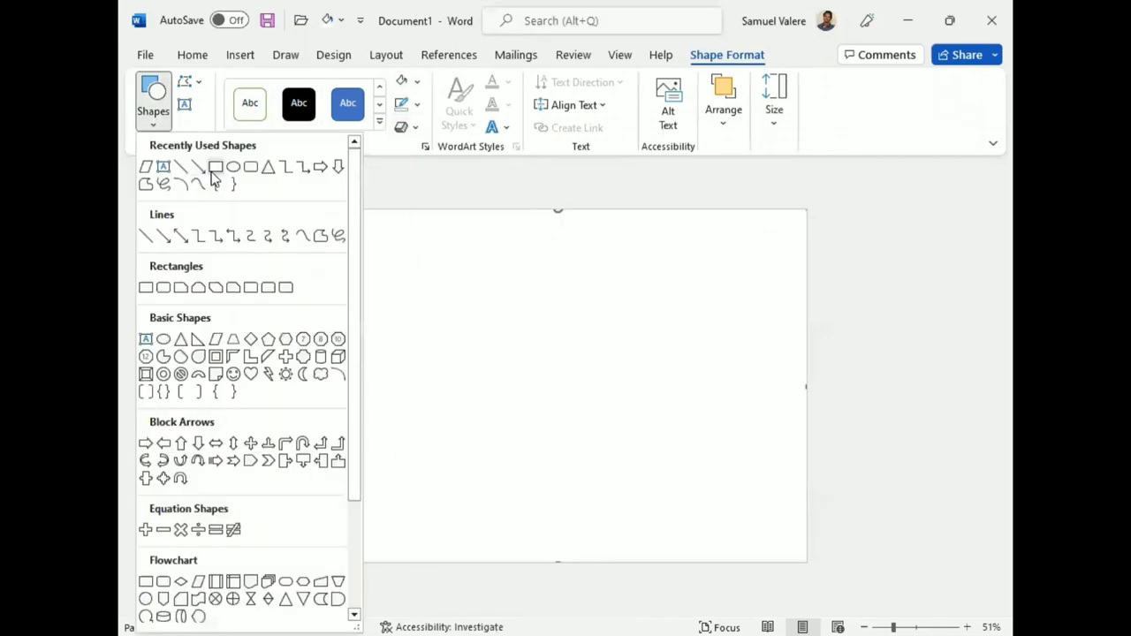
left_click(198, 338)
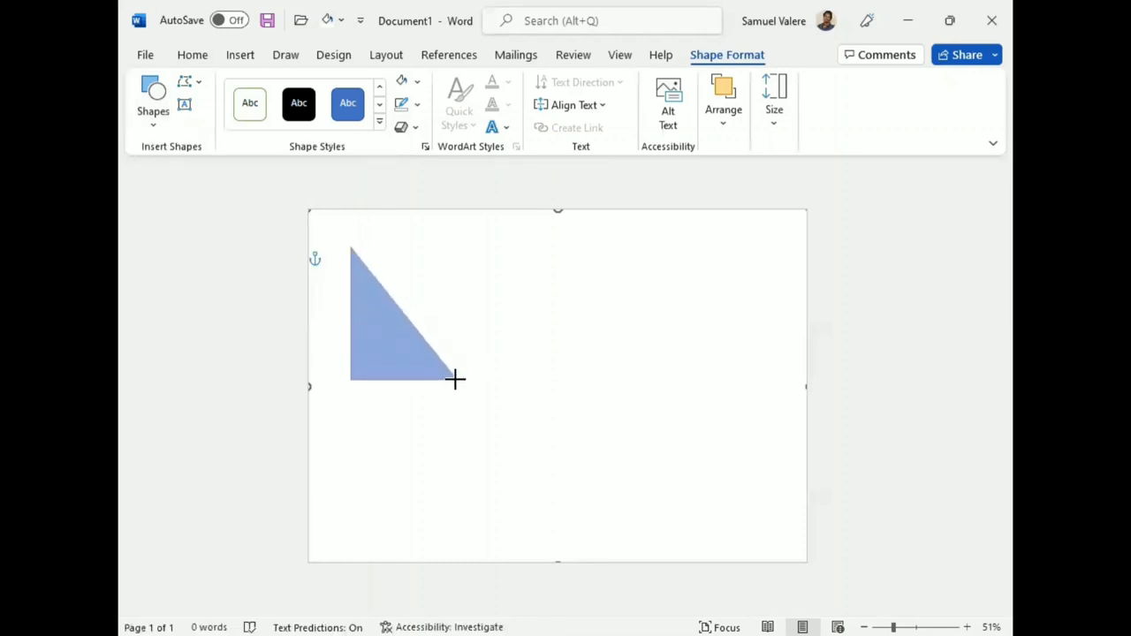
left_click_drag(350, 248, 456, 379)
left_click_drag(403, 216, 500, 313)
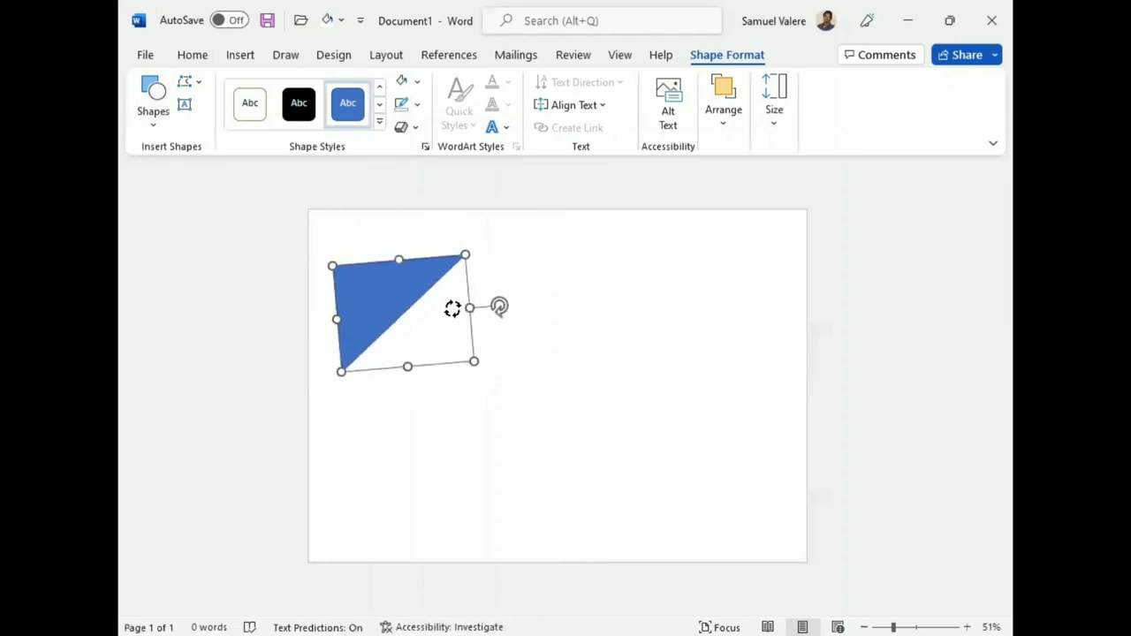
left_click_drag(388, 292, 360, 241)
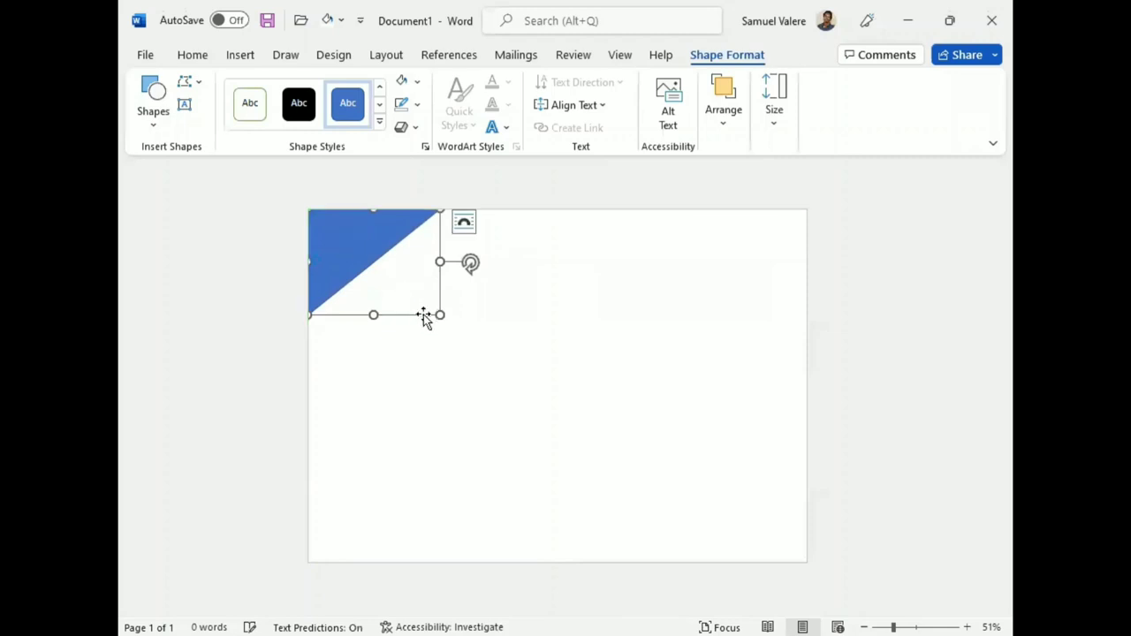
mouse_move(439, 314)
left_mouse_down()
mouse_move(453, 365)
mouse_move(448, 353)
left_mouse_up()
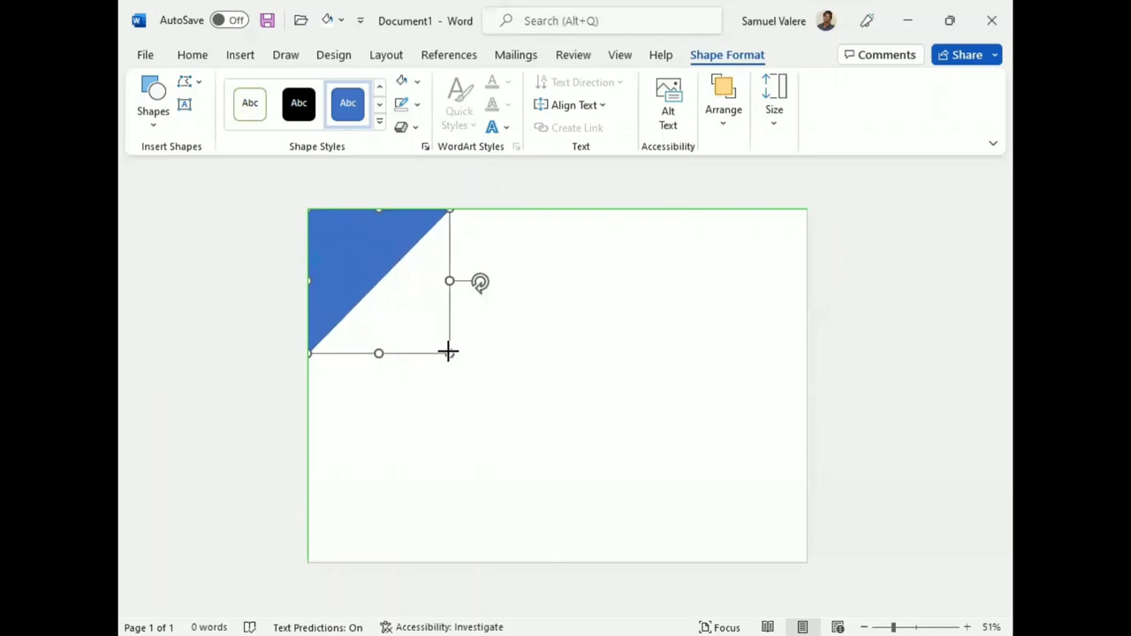
left_click_drag(447, 352, 444, 352)
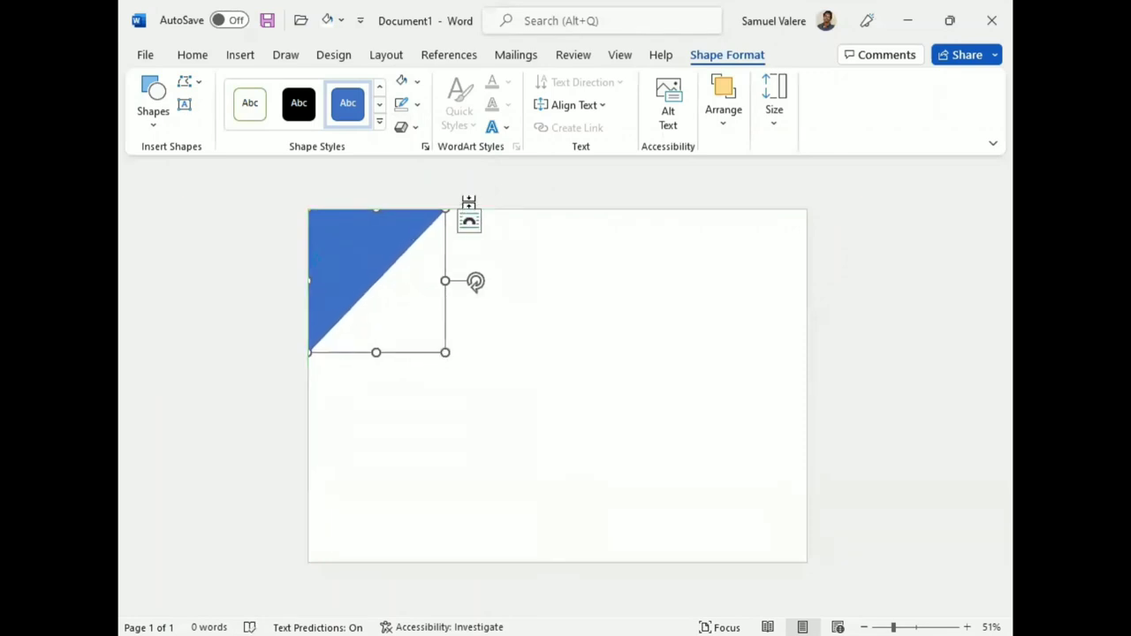
Set the triangle's outline to No Outline
left_click(417, 104)
left_click(413, 348)
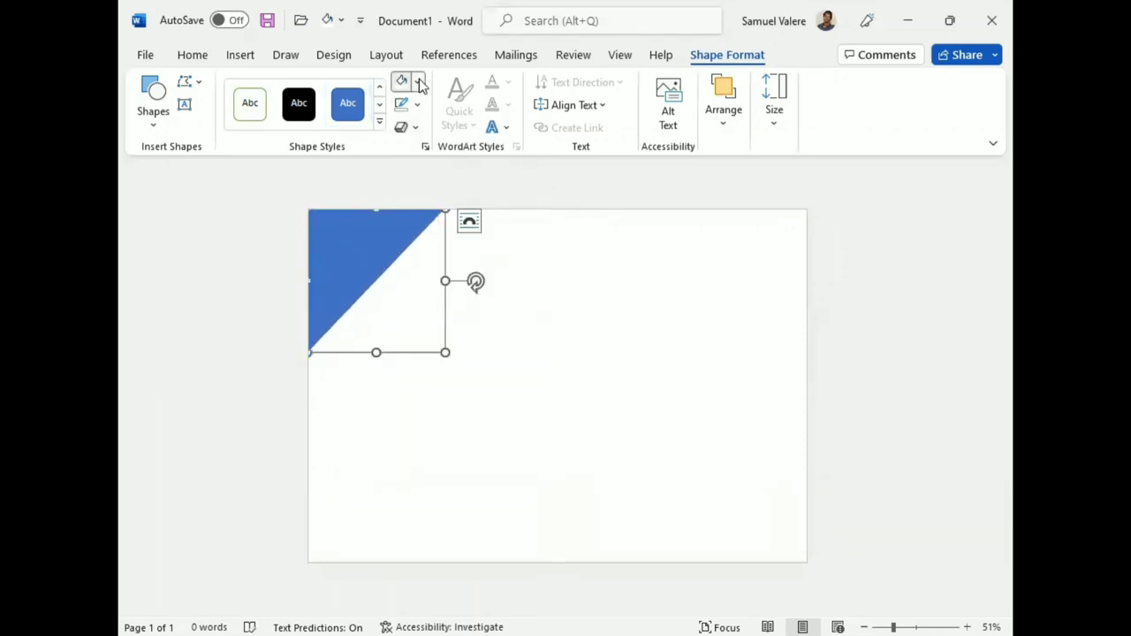
left_click(419, 82)
Fill the triangle black and enlarge it to snap into the corner
left_click(418, 185)
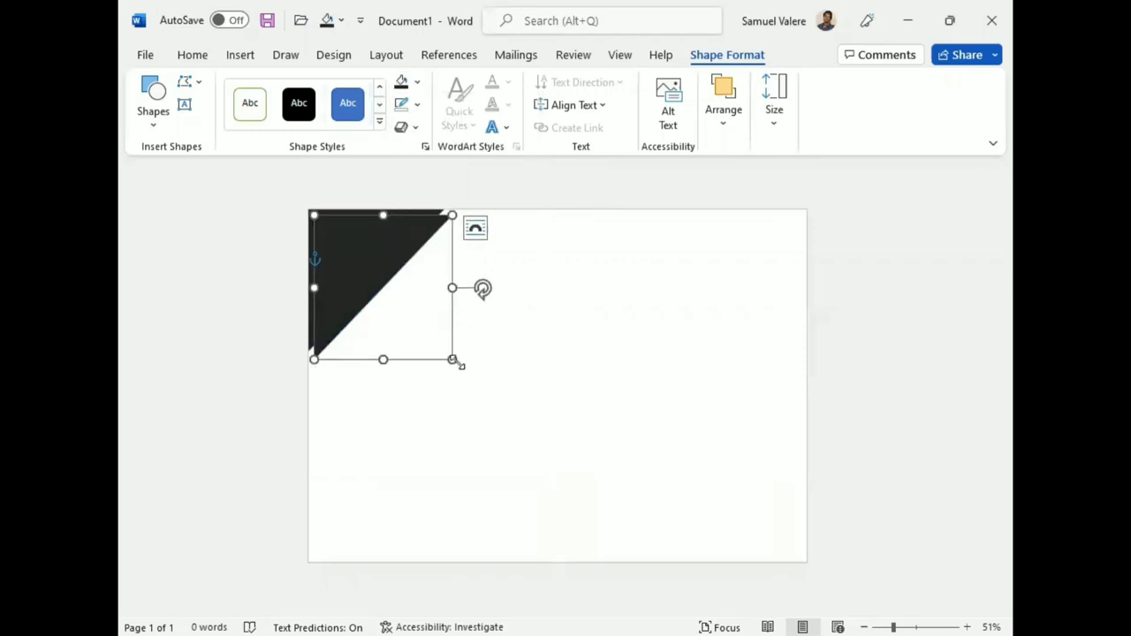
left_click_drag(452, 360, 465, 368)
left_click_drag(379, 298, 371, 280)
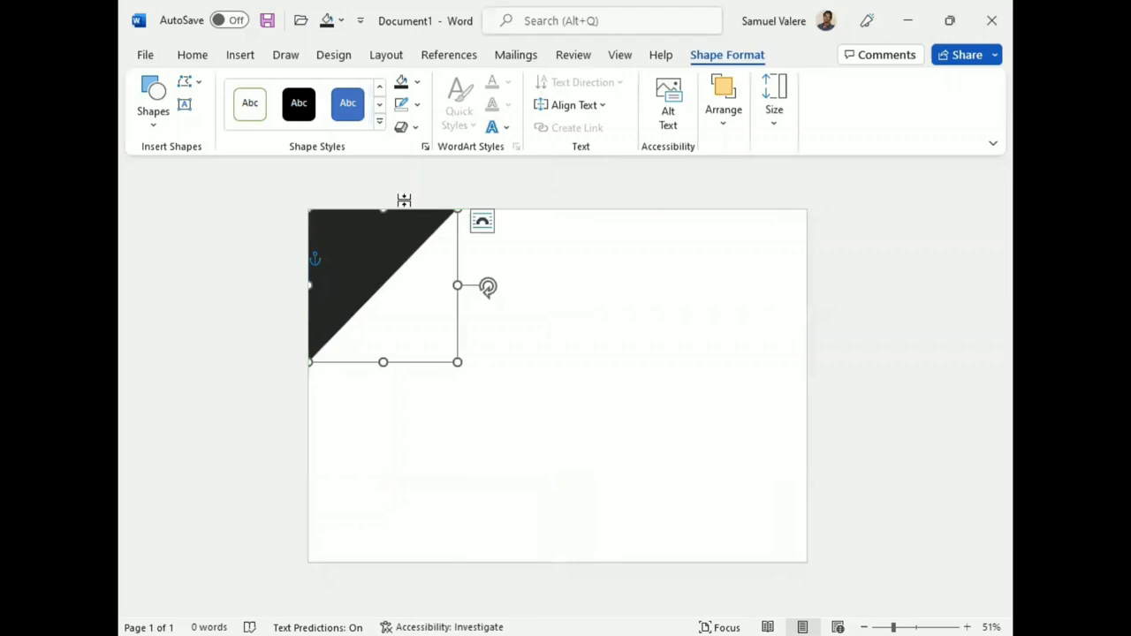
Switch the triangle to a gradient fill in Format Shape and remove the extra stops
left_click(417, 81)
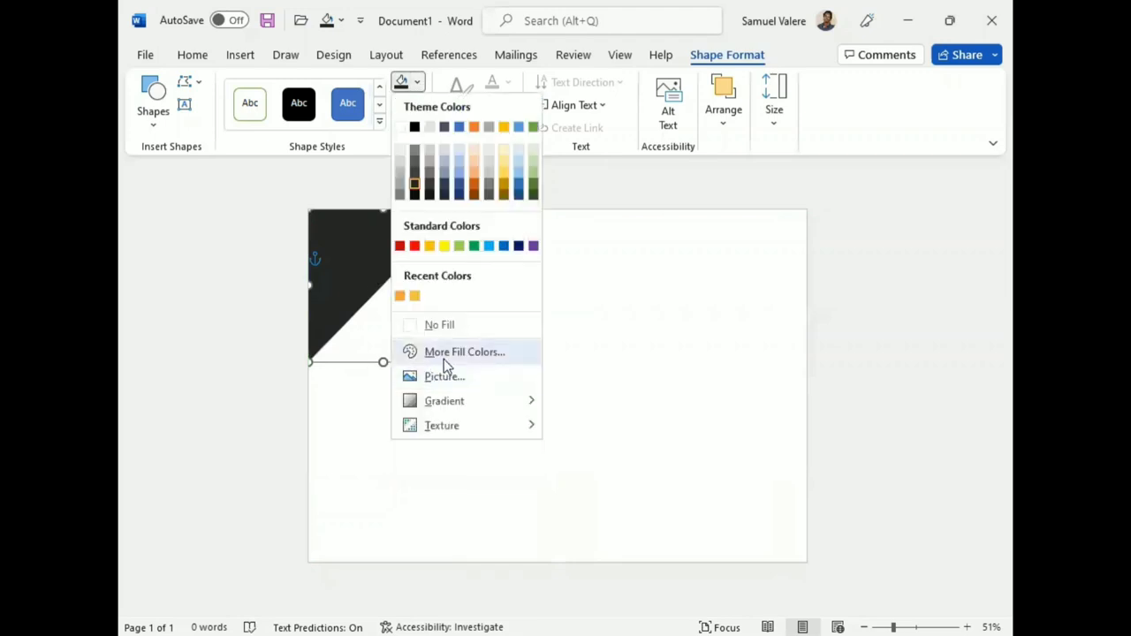
mouse_move(444, 402)
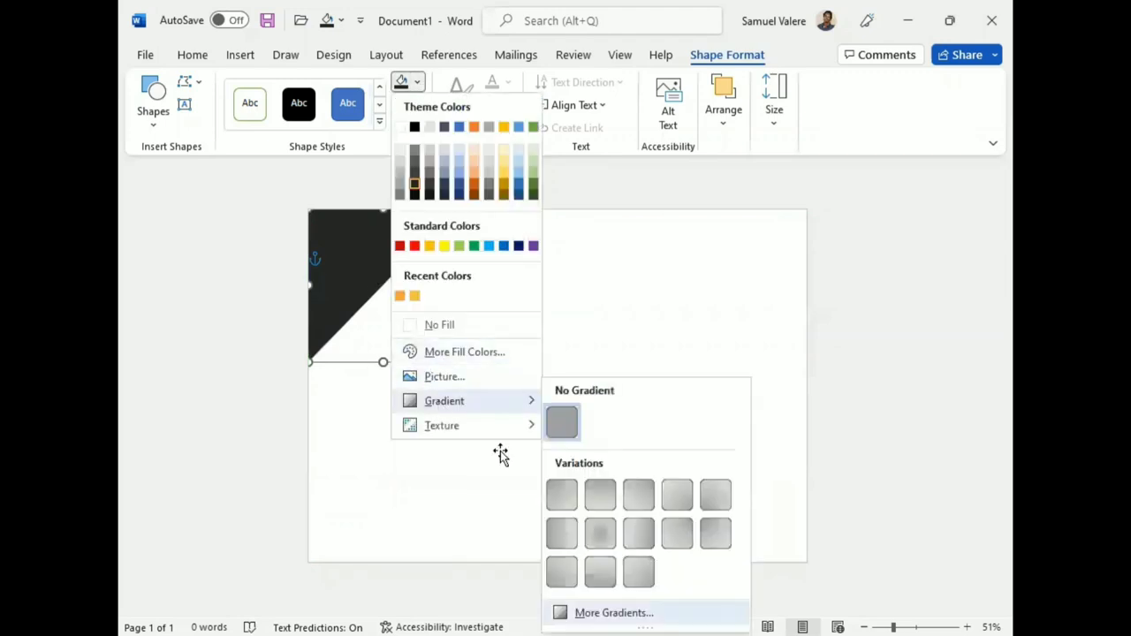
key("Return")
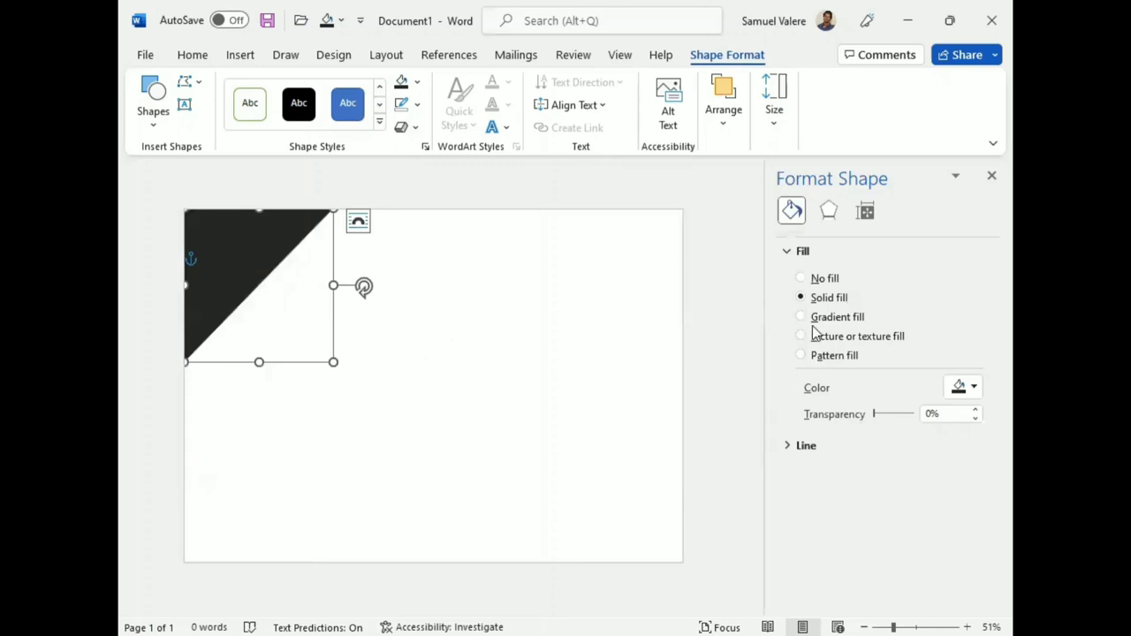
left_click(800, 317)
left_click(899, 514)
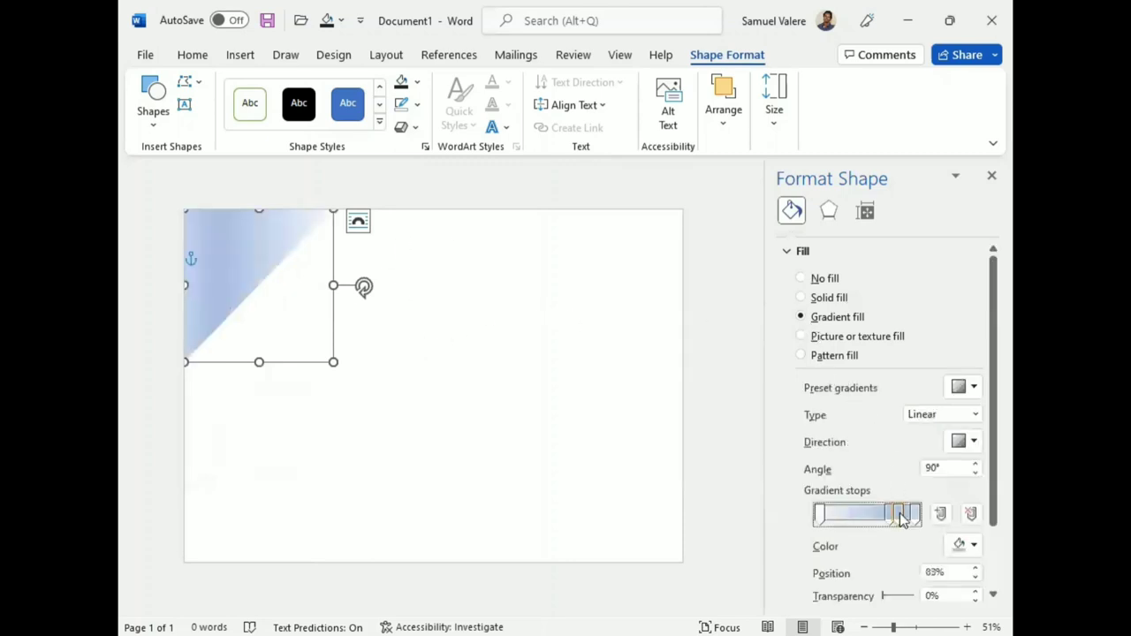
left_click(971, 515)
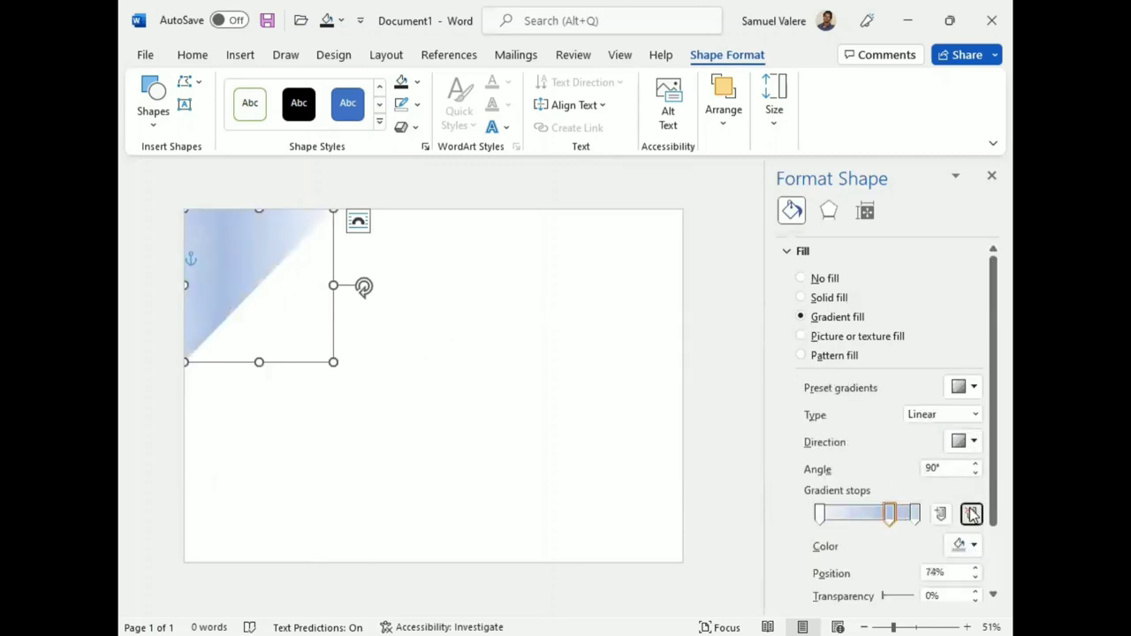
left_click(914, 515)
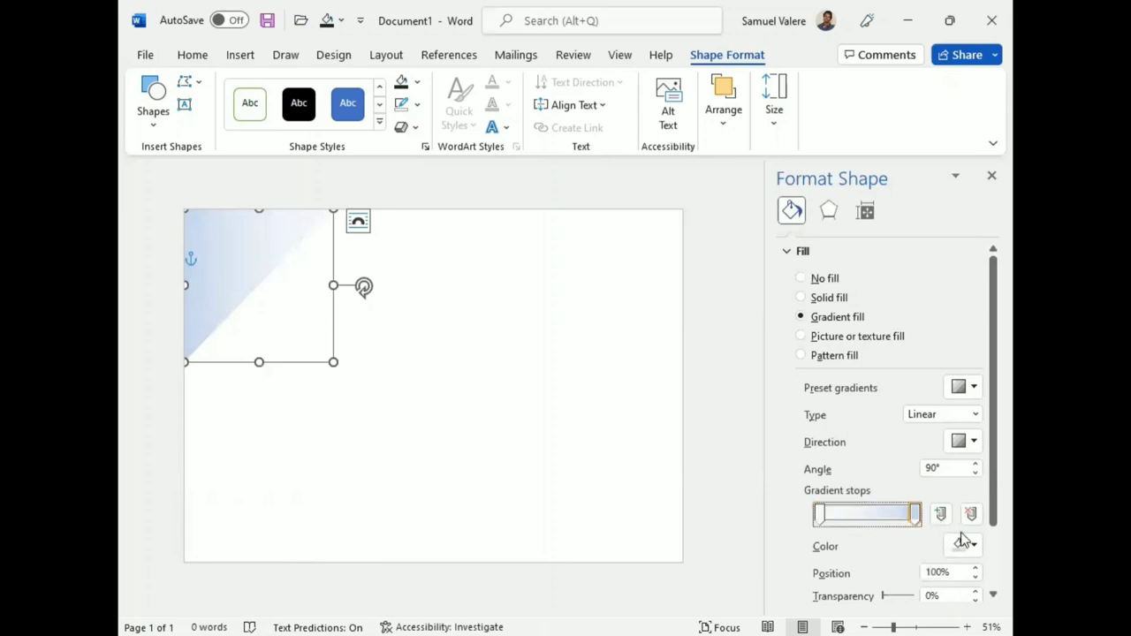
Color the 0% and 100% stops orange and add a lighter yellow-orange stop at 50%
left_click(964, 543)
left_click(867, 498)
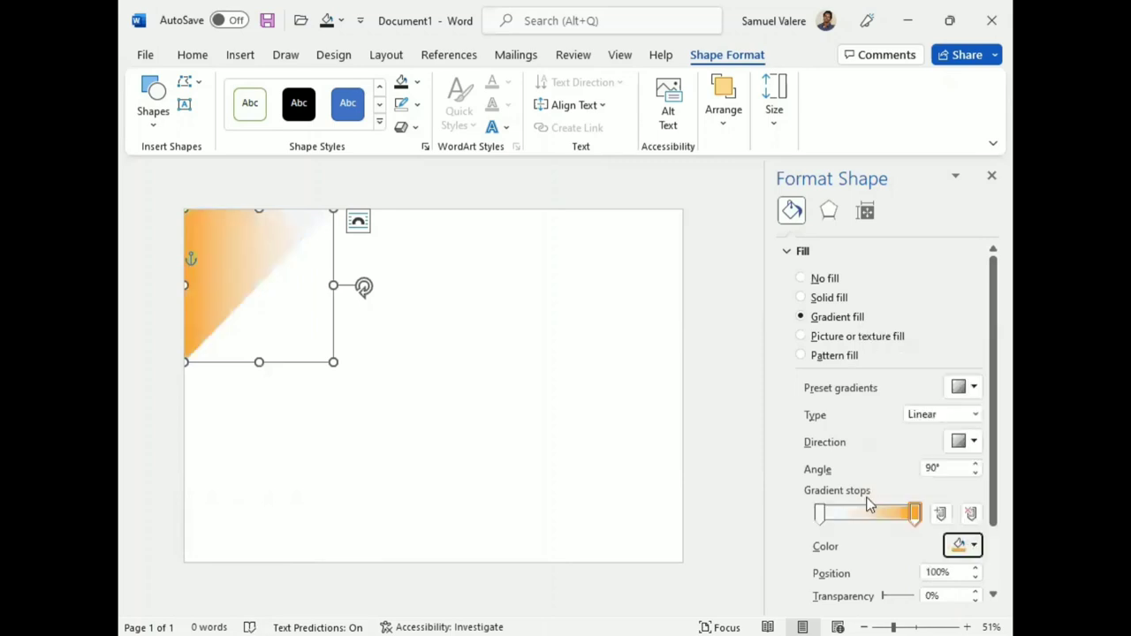
left_click(819, 514)
left_click(975, 547)
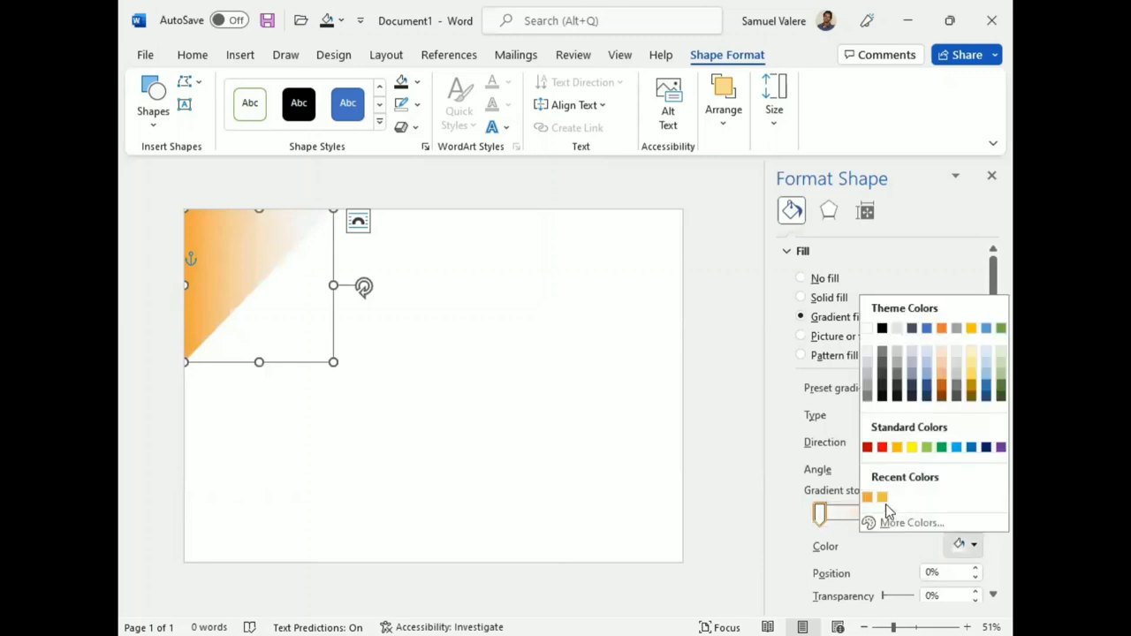
left_click(866, 497)
left_click(868, 514)
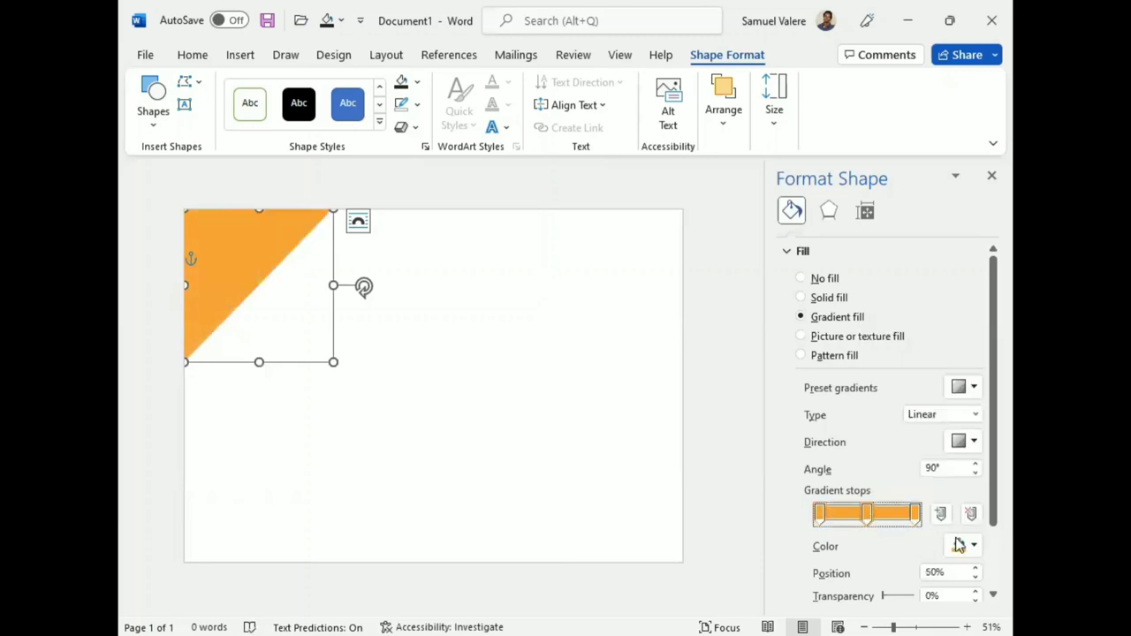
left_click(963, 545)
left_click(881, 498)
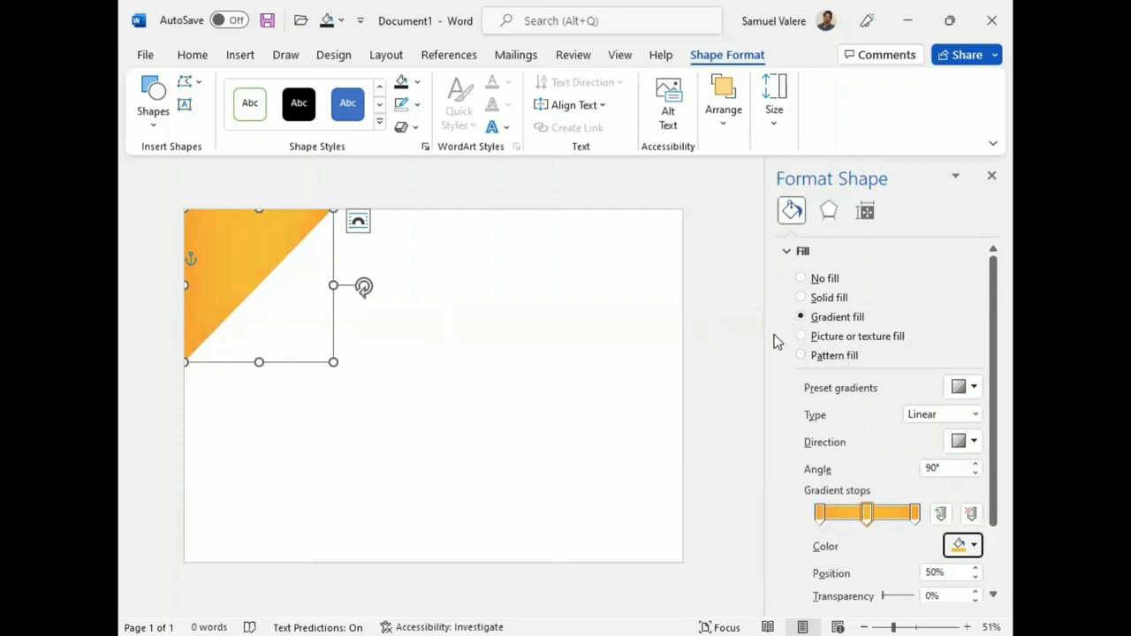
Move the gradient stops to about 5%, 32% and 85%, and set the gradient direction to 0°
left_click_drag(820, 517, 825, 518)
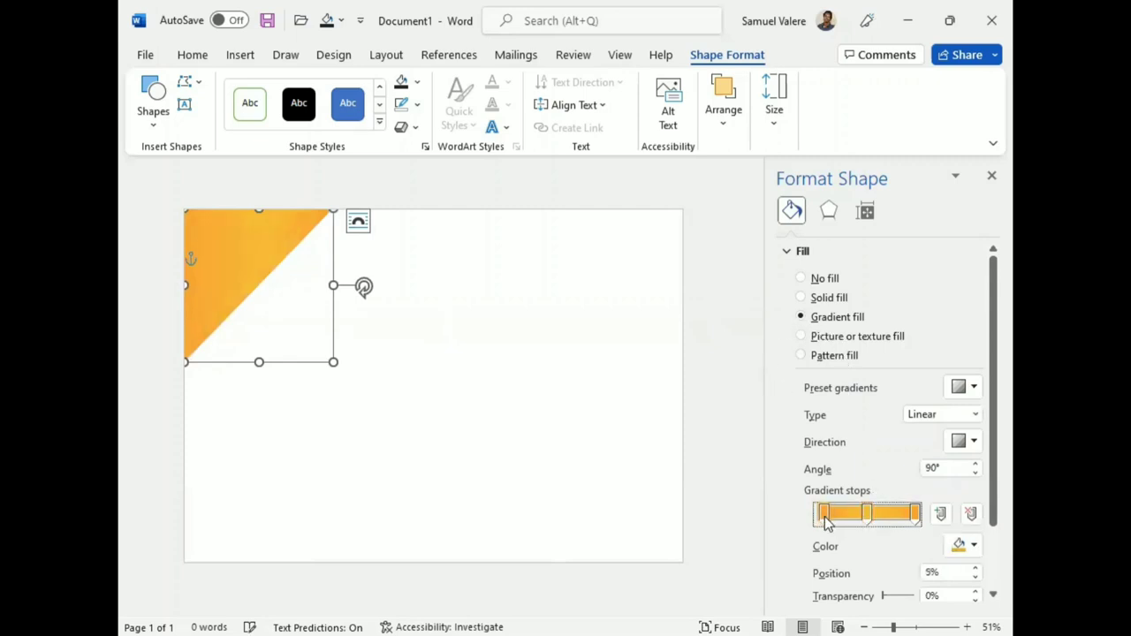
left_click_drag(915, 517, 897, 517)
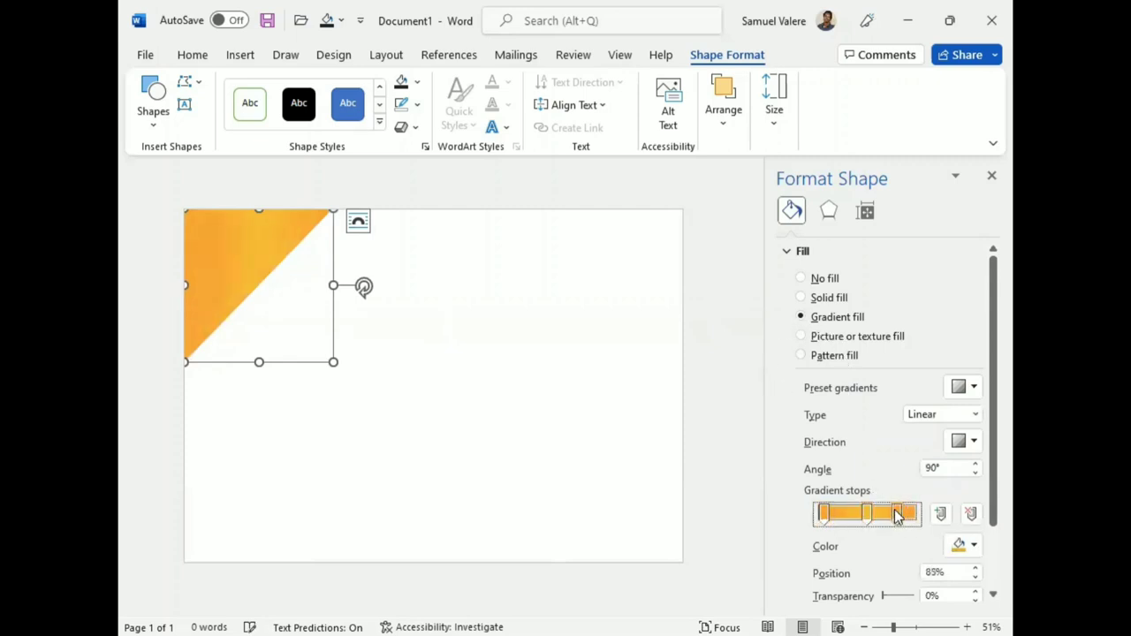
mouse_move(822, 517)
left_mouse_down()
mouse_move(855, 520)
mouse_move(837, 515)
left_mouse_up()
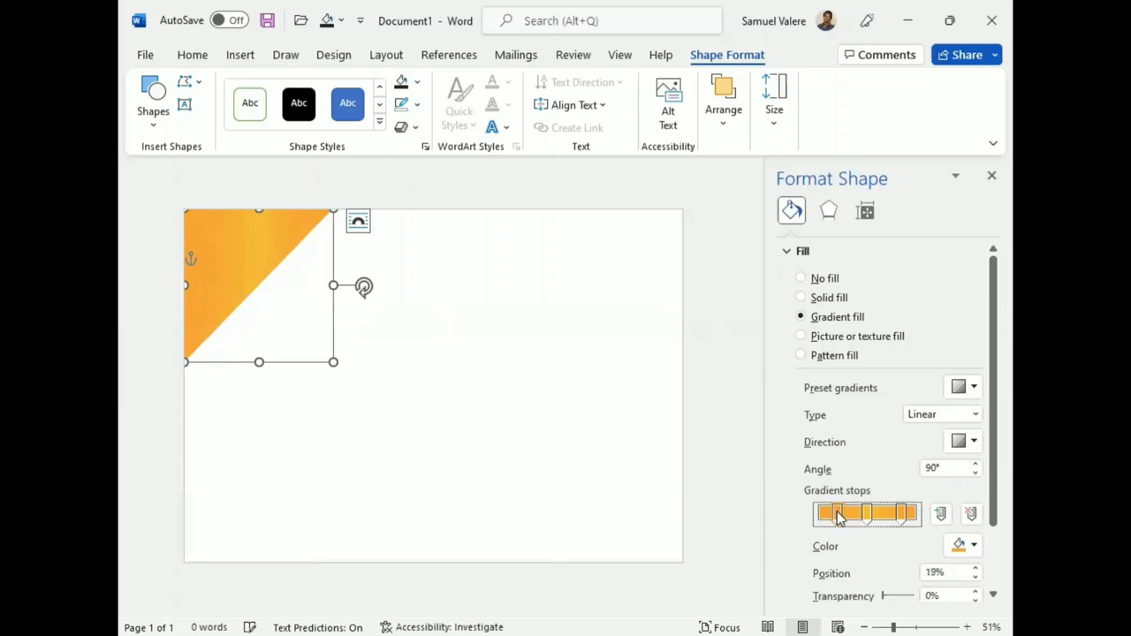
left_click(973, 443)
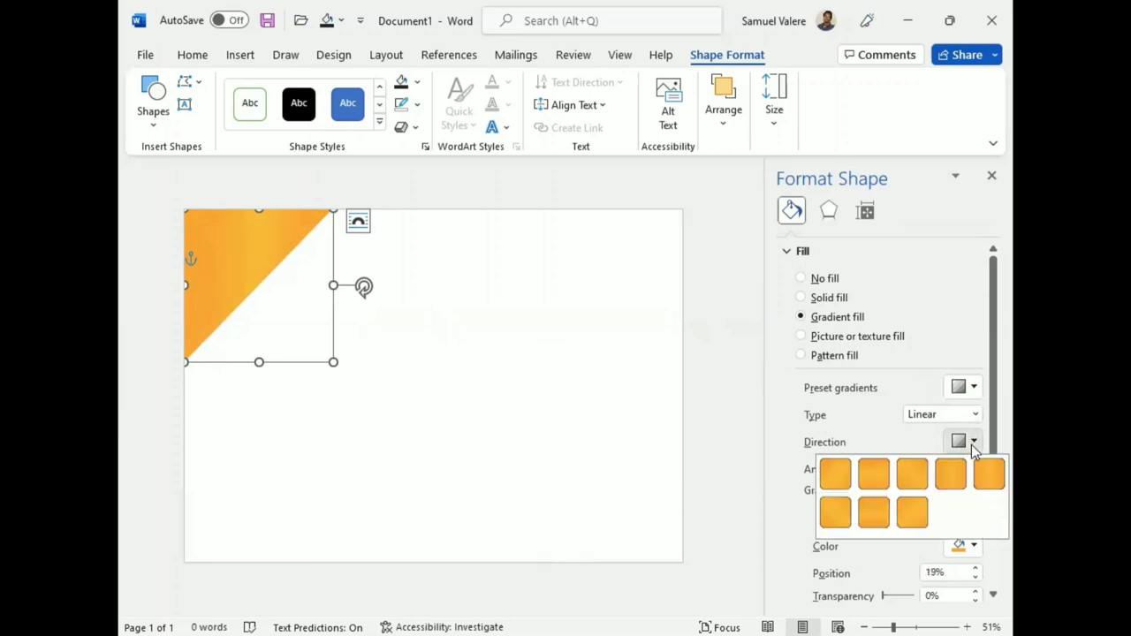
left_click(835, 513)
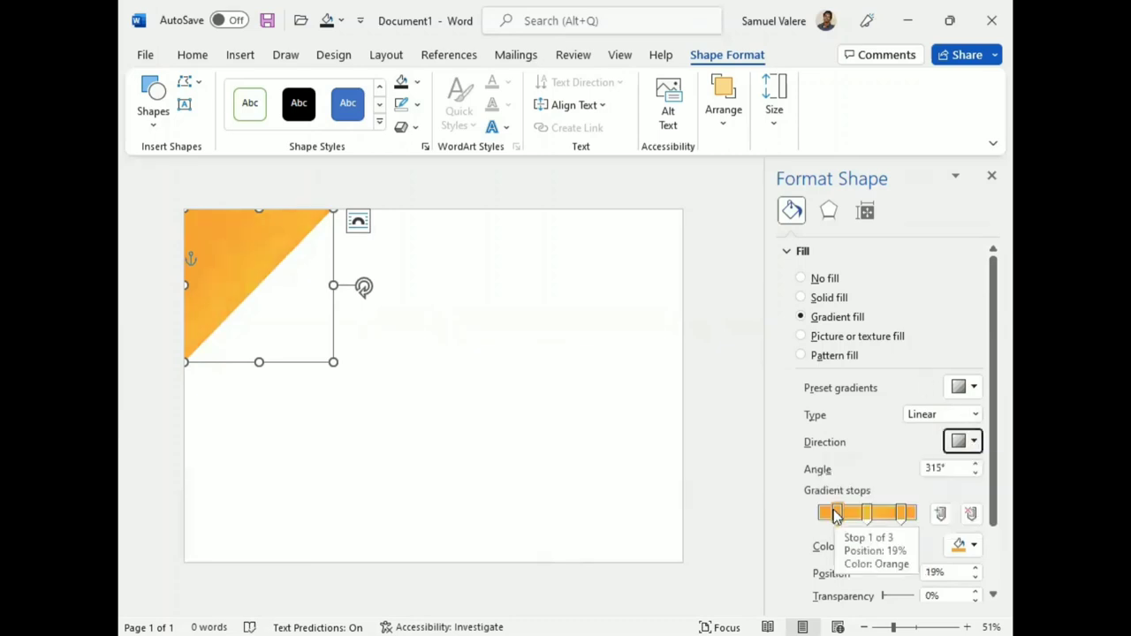
left_click(973, 442)
left_click(951, 475)
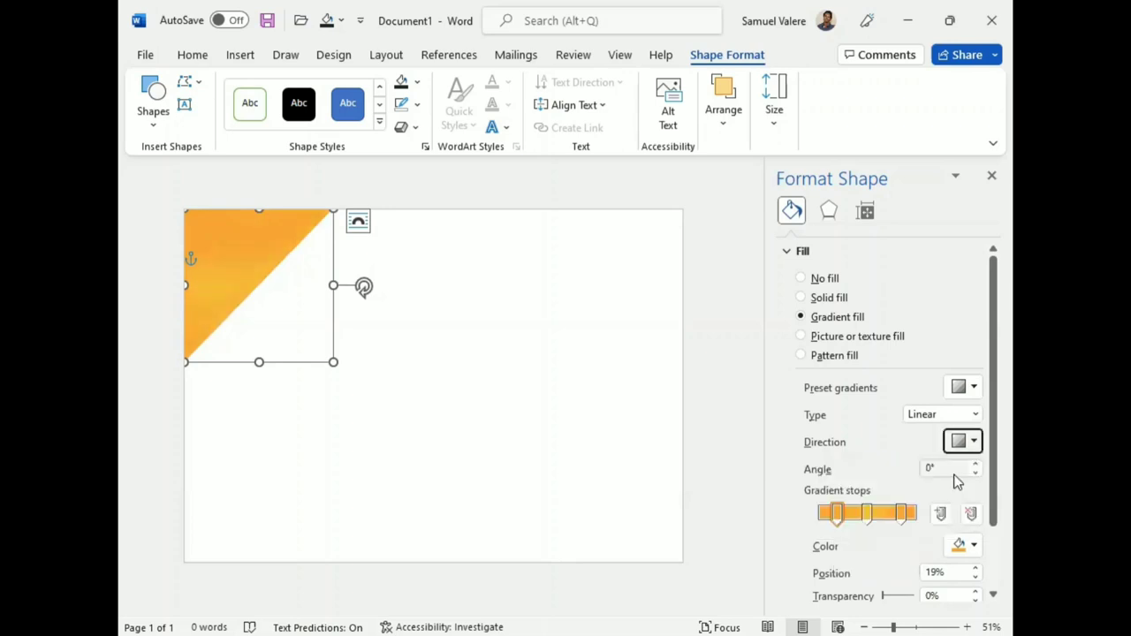
left_click(898, 517)
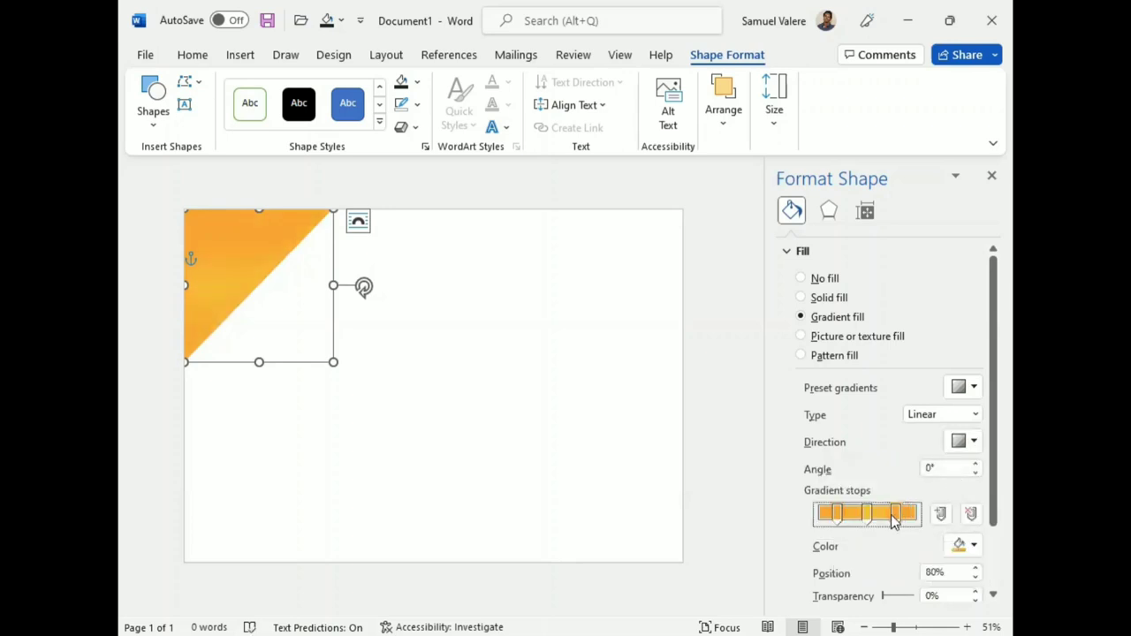
left_click(837, 517)
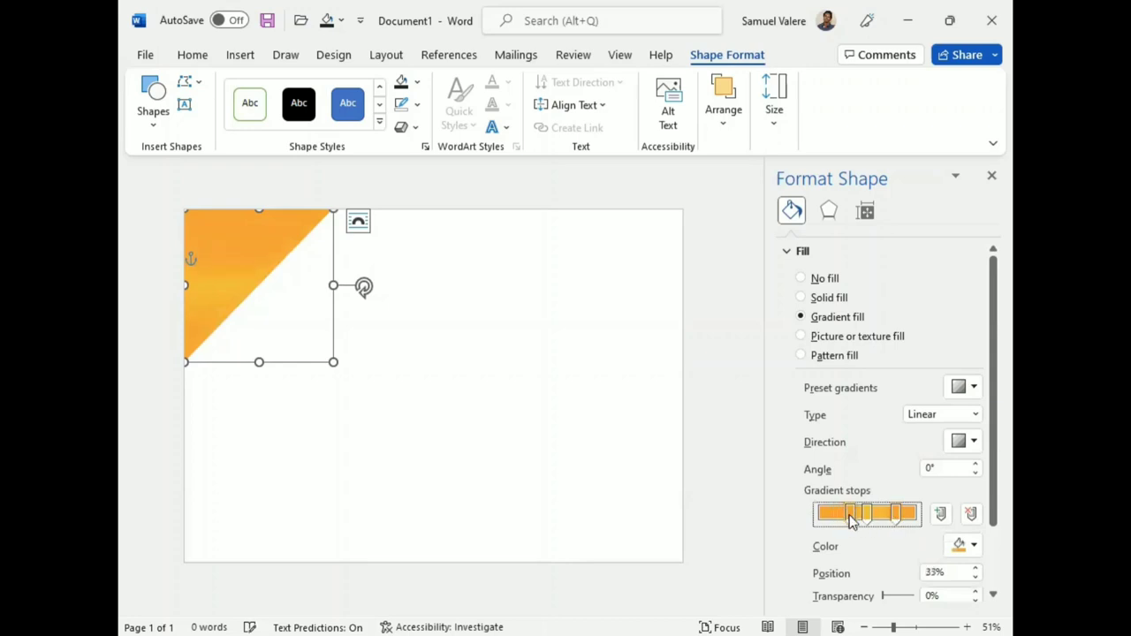
Slide the first gradient stop to 15% and extend the triangle slightly downward
left_click_drag(836, 517, 830, 518)
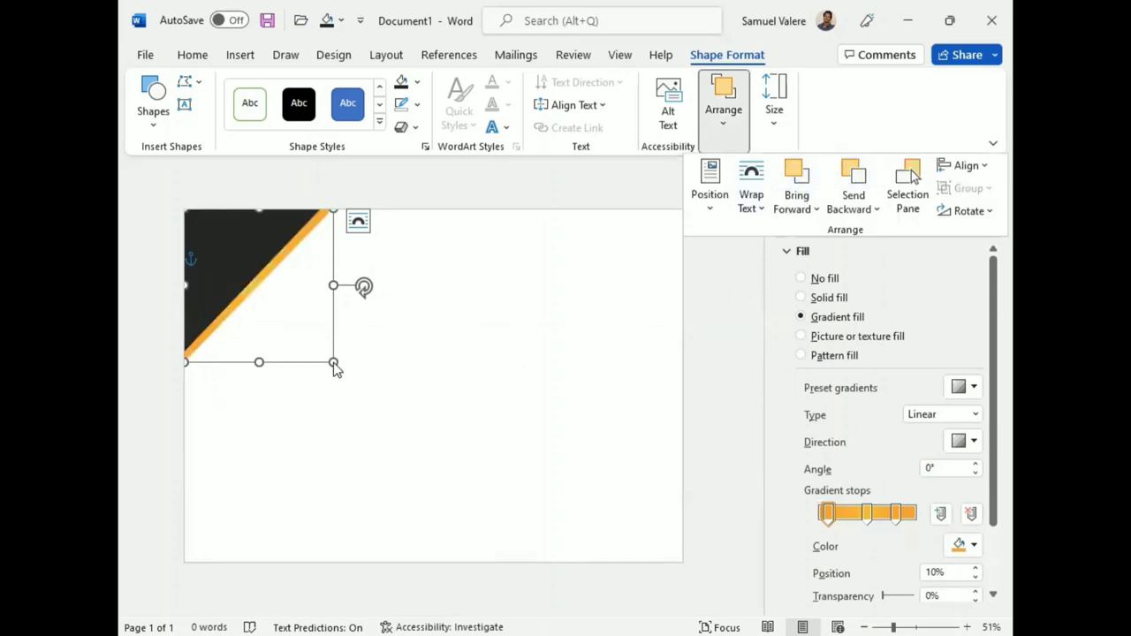
left_click_drag(333, 362, 334, 365)
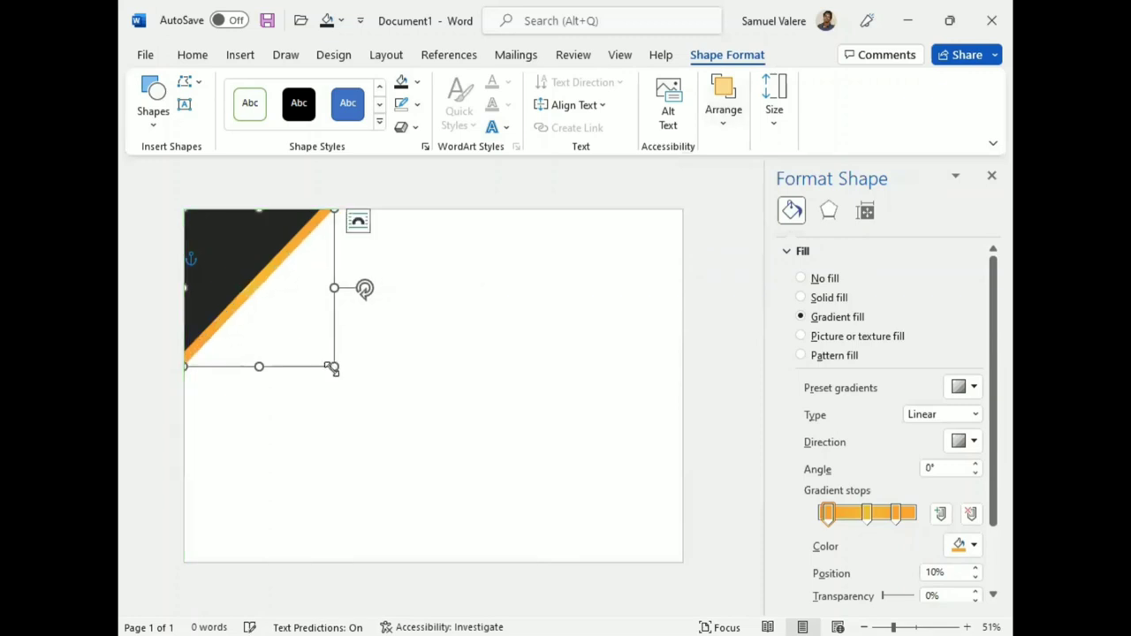
left_click(387, 378)
Draw a wide, short rectangle spanning the upper page from the left edge
left_click(152, 110)
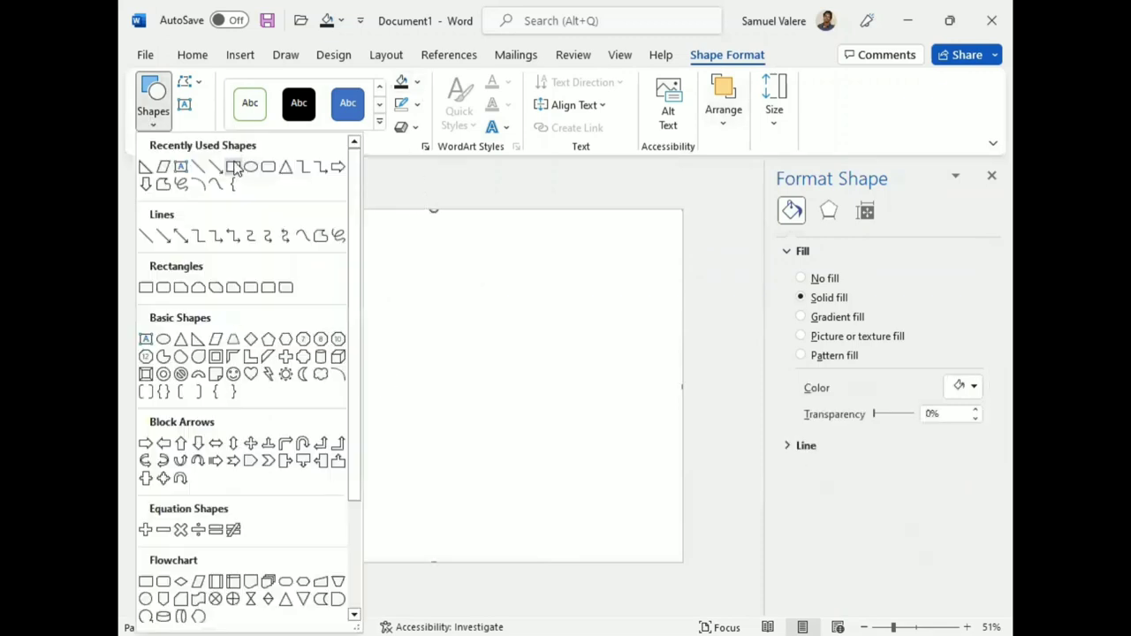
left_click(229, 166)
left_click_drag(239, 263, 684, 346)
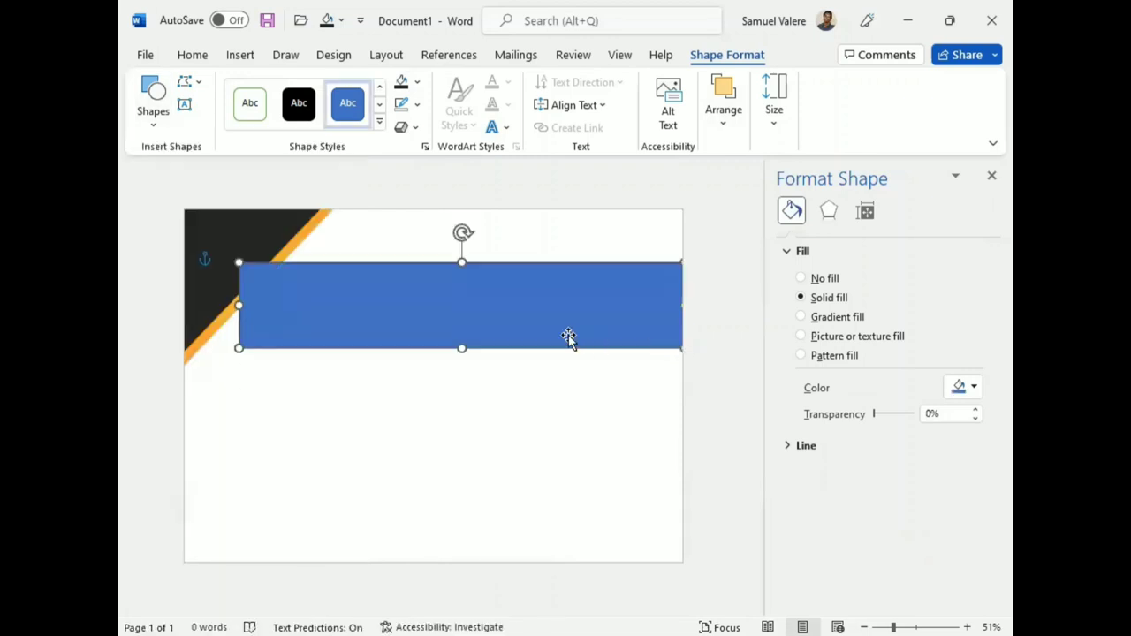
left_click_drag(568, 336, 518, 311)
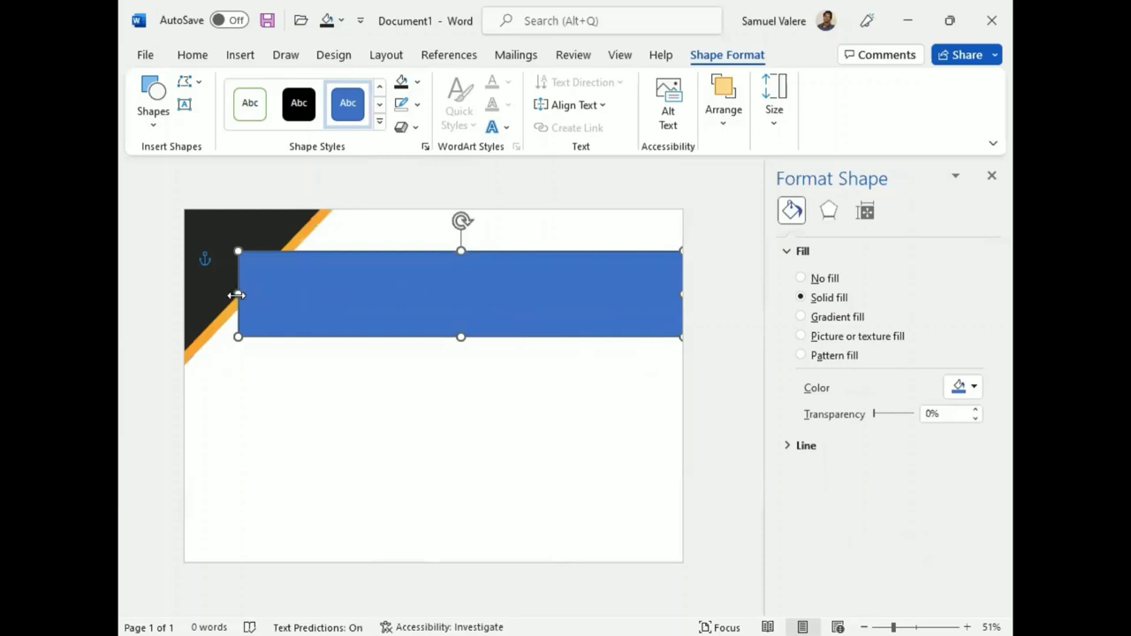
mouse_move(240, 294)
left_mouse_down()
mouse_move(228, 295)
mouse_move(280, 301)
mouse_move(208, 288)
mouse_move(296, 290)
left_mouse_up()
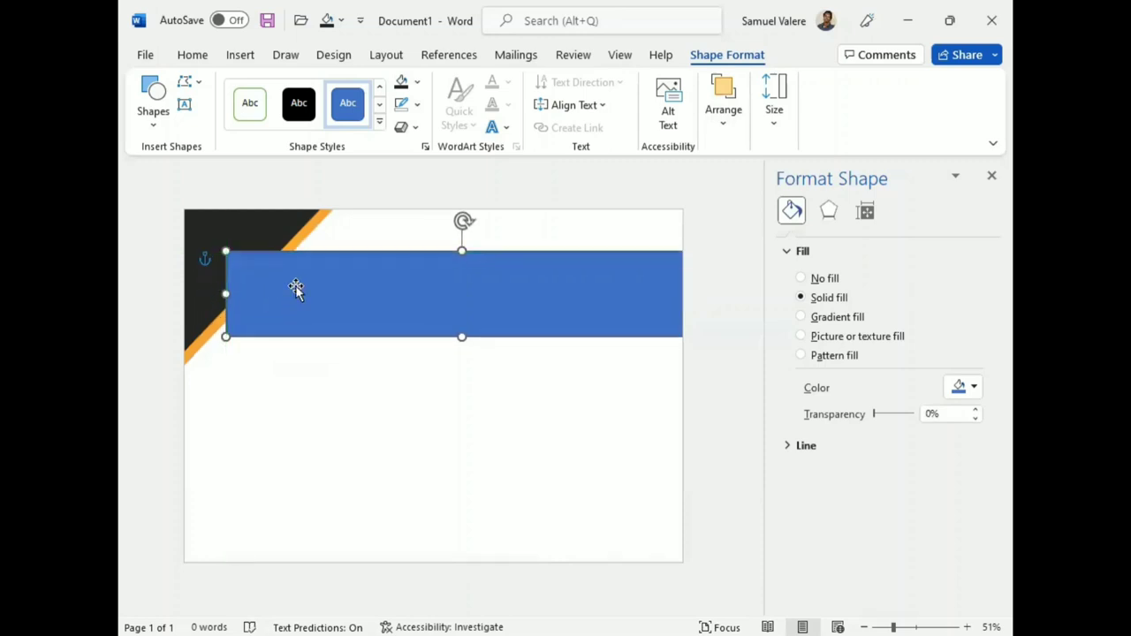
key("Up")
key("Up")
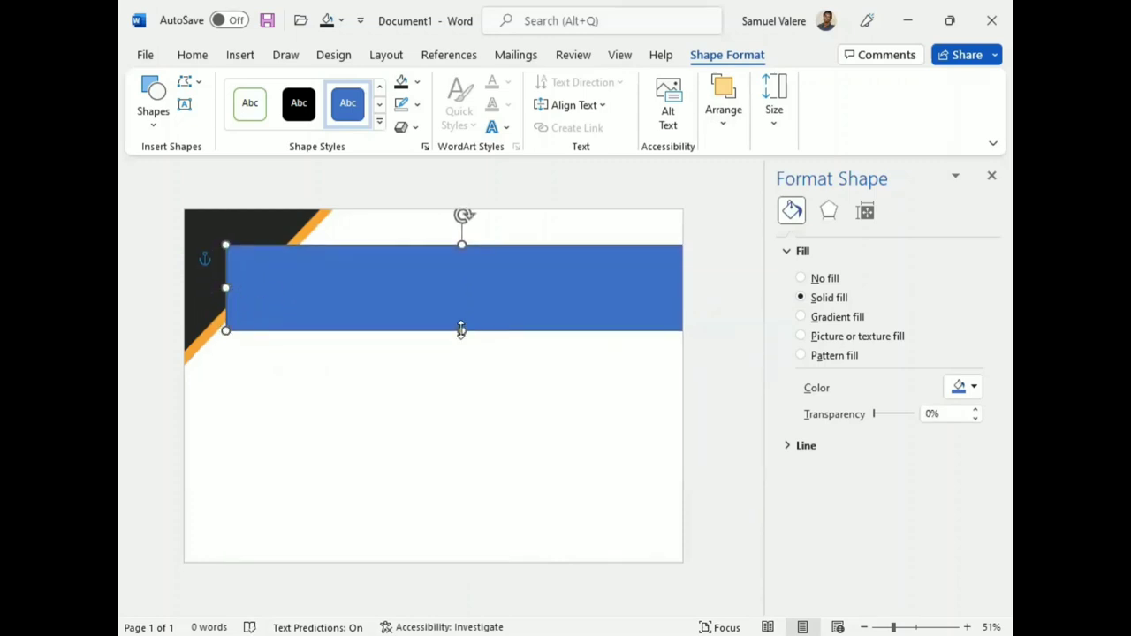
left_click_drag(461, 330, 461, 319)
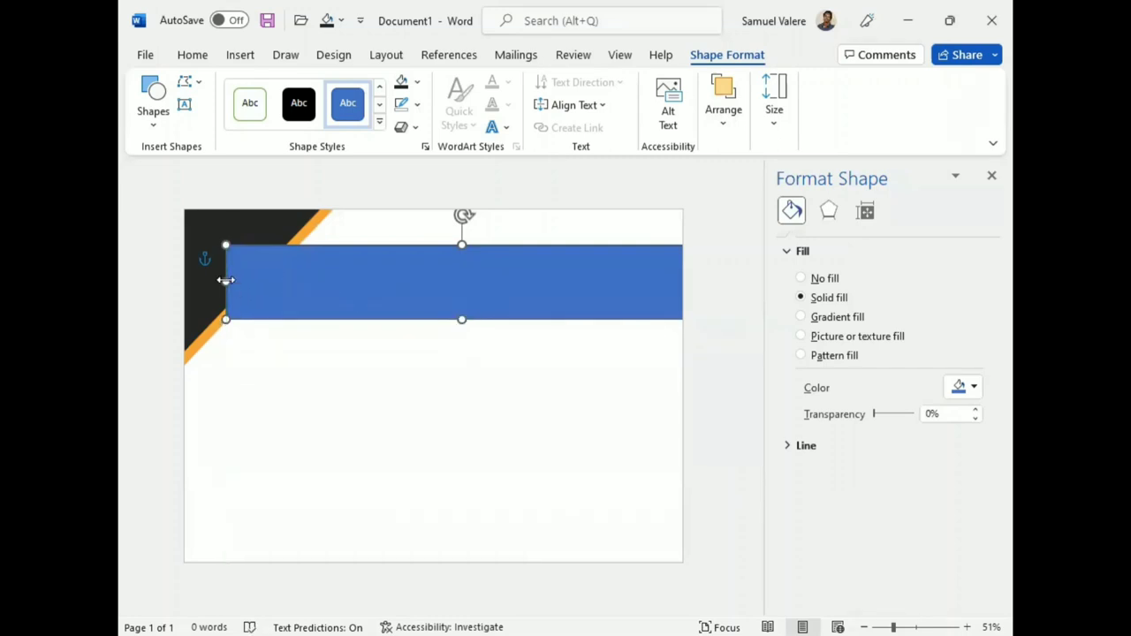
left_click_drag(227, 280, 220, 280)
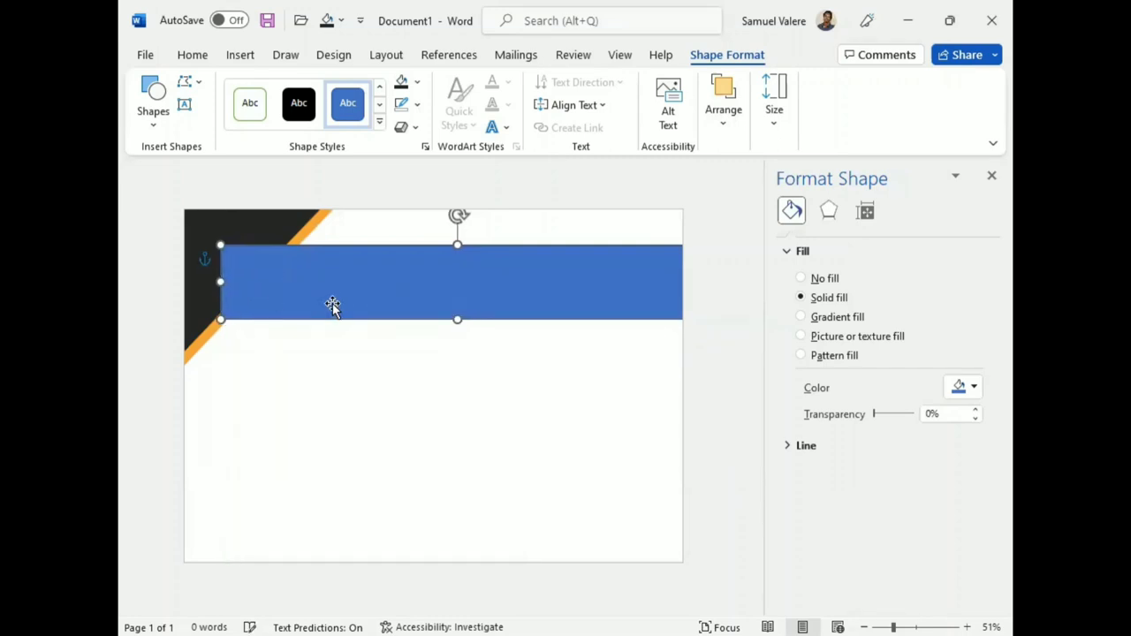
left_click_drag(215, 281, 201, 281)
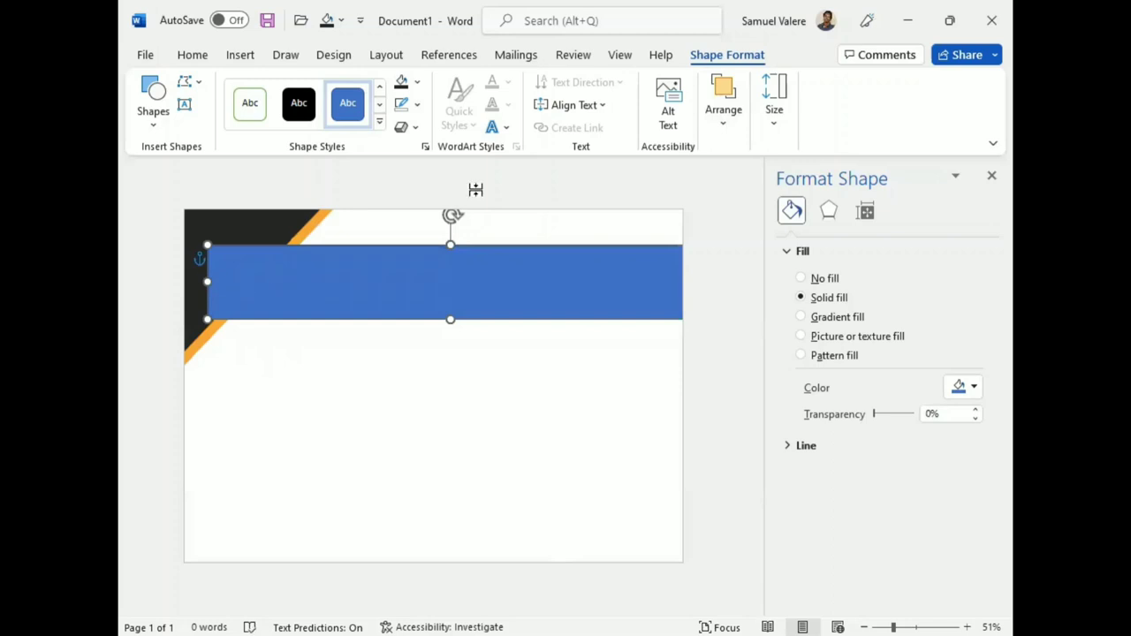
Send the rectangle backward, remove its outline, and fill it Black, Lighter 15%
left_click(726, 125)
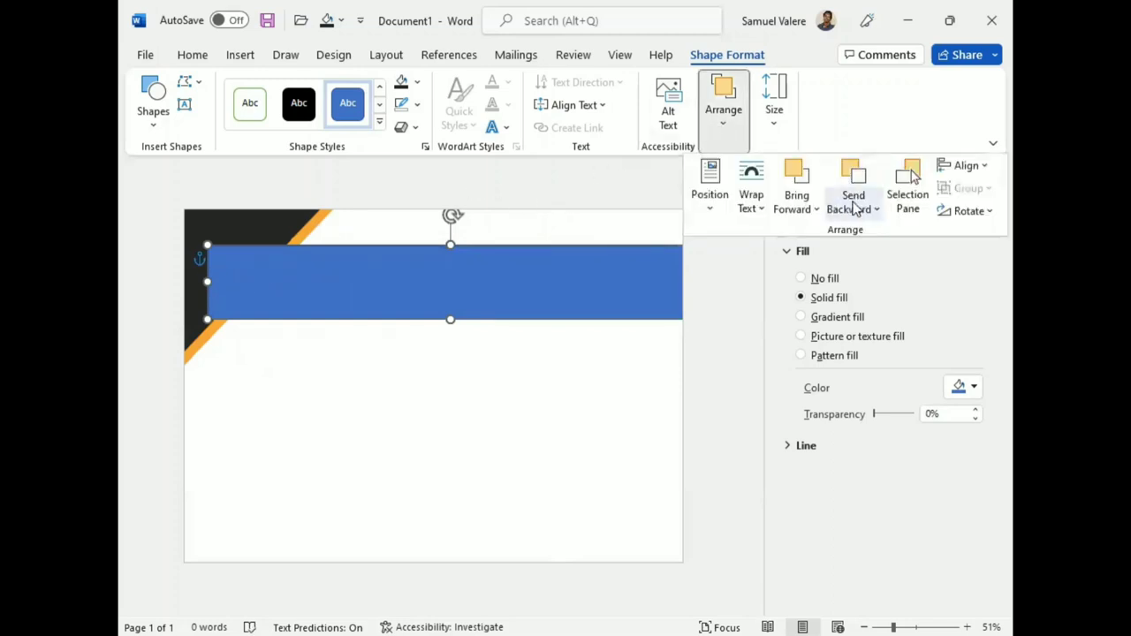
left_click(853, 177)
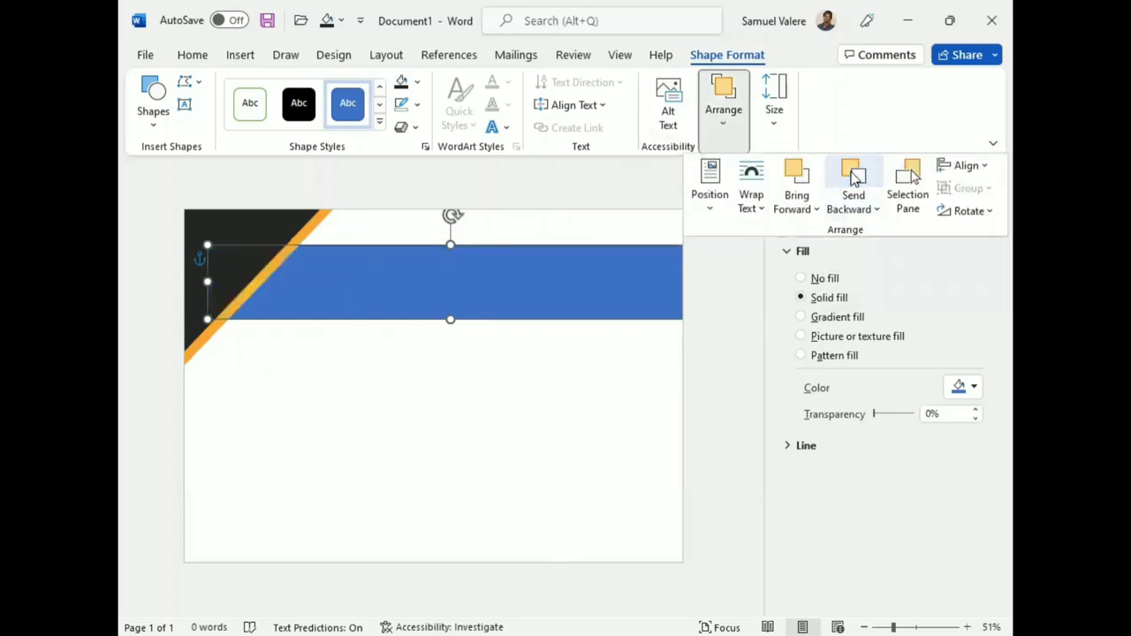
left_click(418, 105)
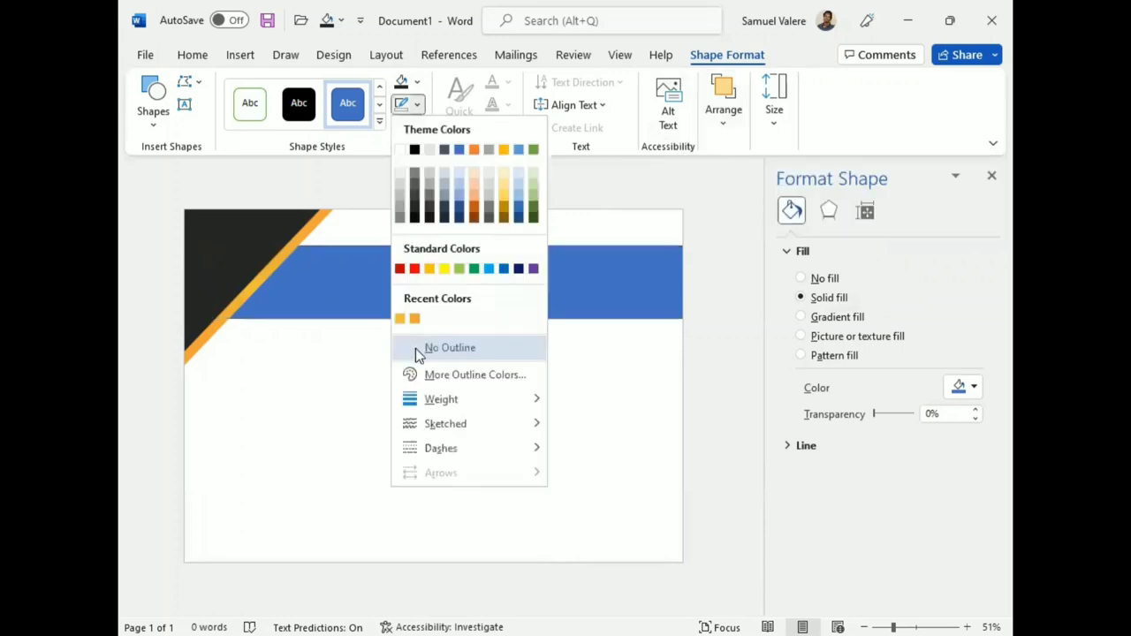
left_click(415, 348)
left_click(417, 81)
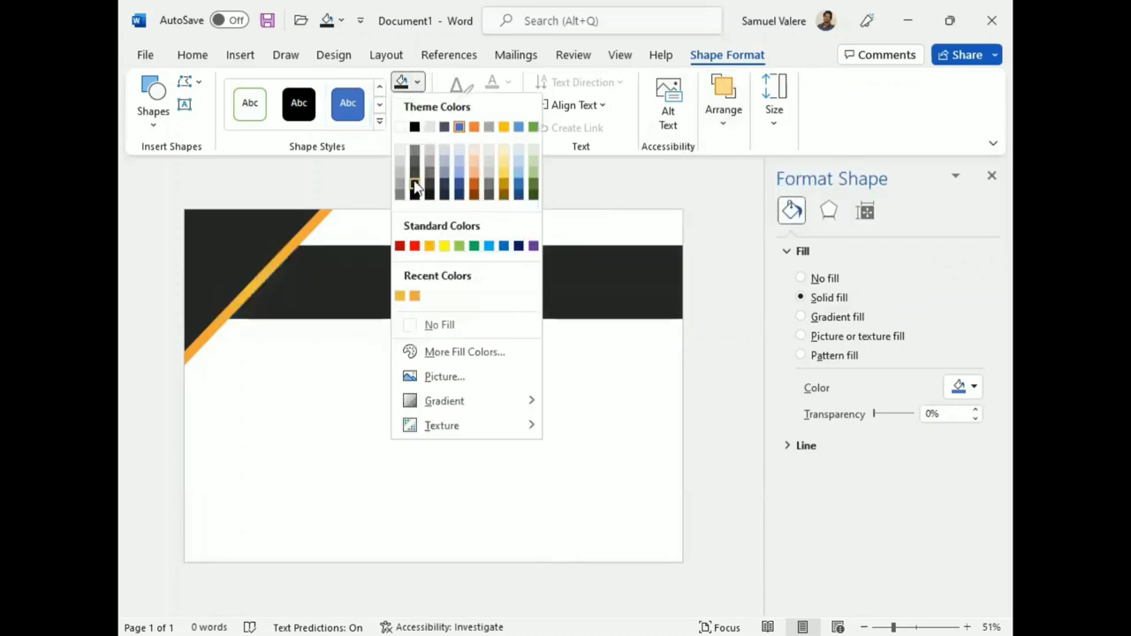
left_click(416, 186)
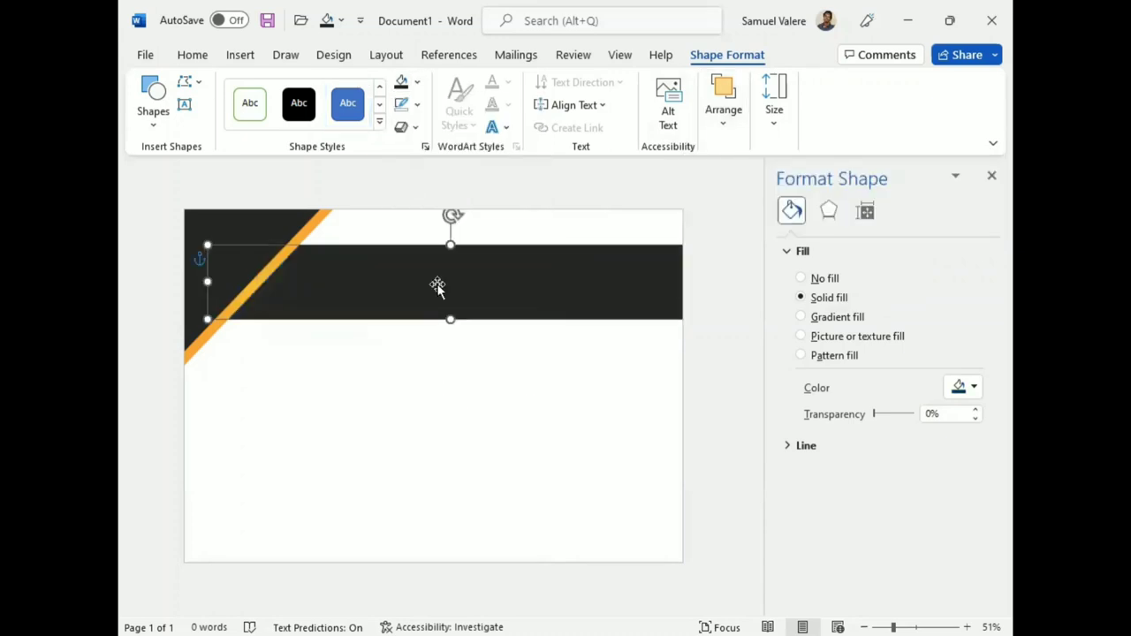
Draw a parallelogram, flip it horizontally and rotate it into a steep slant
left_click(154, 122)
left_click(160, 167)
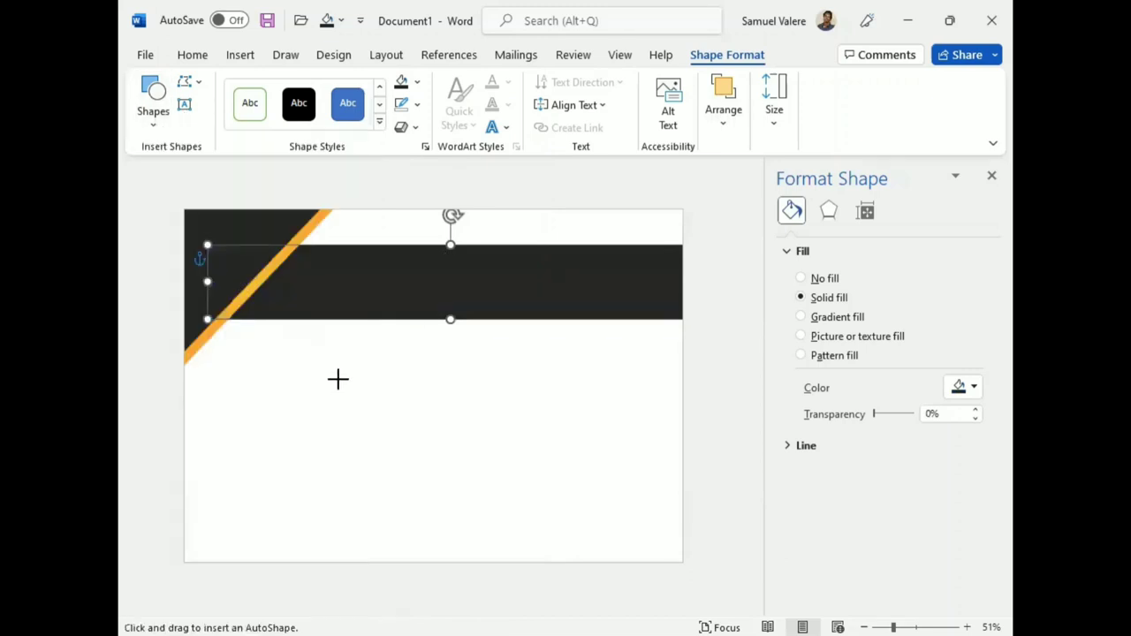
left_click_drag(339, 379, 515, 338)
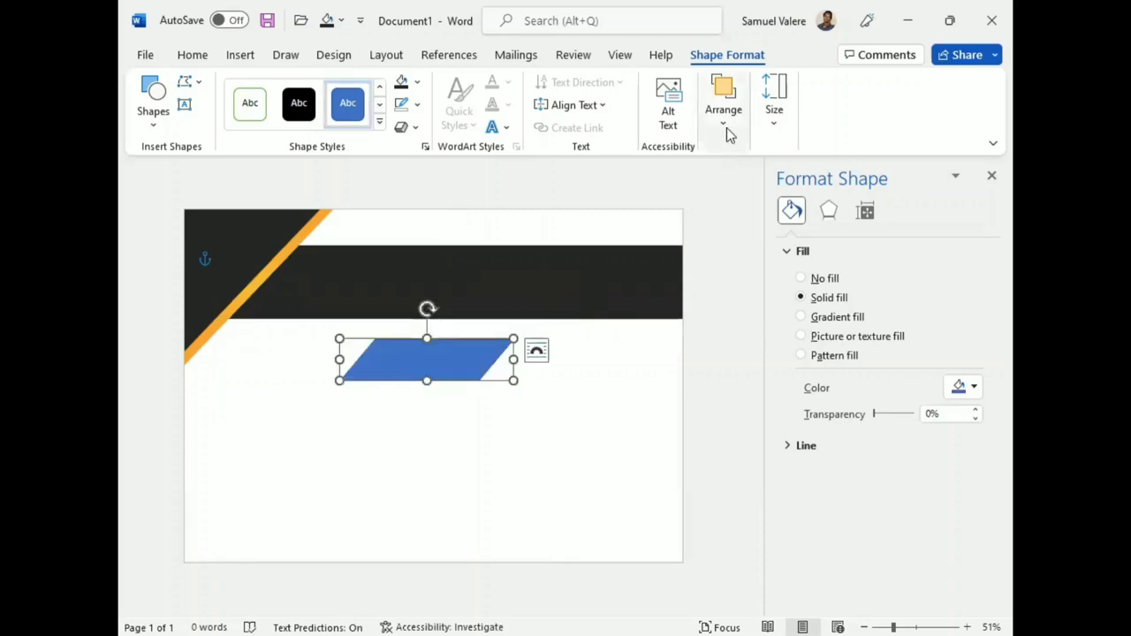
left_click(727, 131)
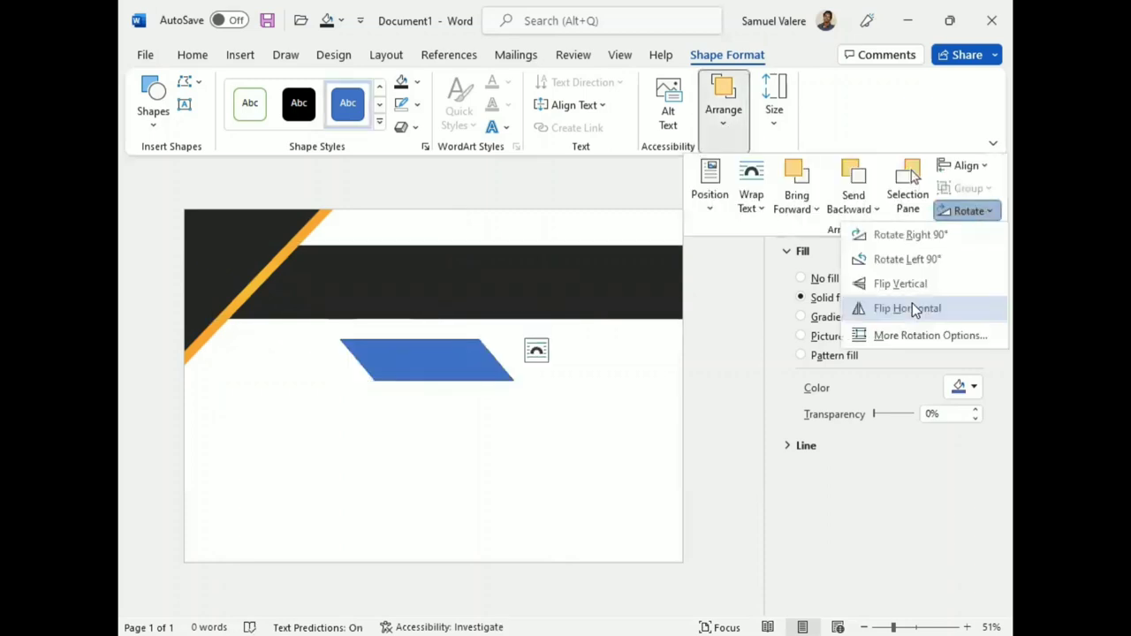
left_click(914, 309)
mouse_move(426, 306)
left_mouse_down()
mouse_move(371, 290)
mouse_move(407, 265)
left_mouse_up()
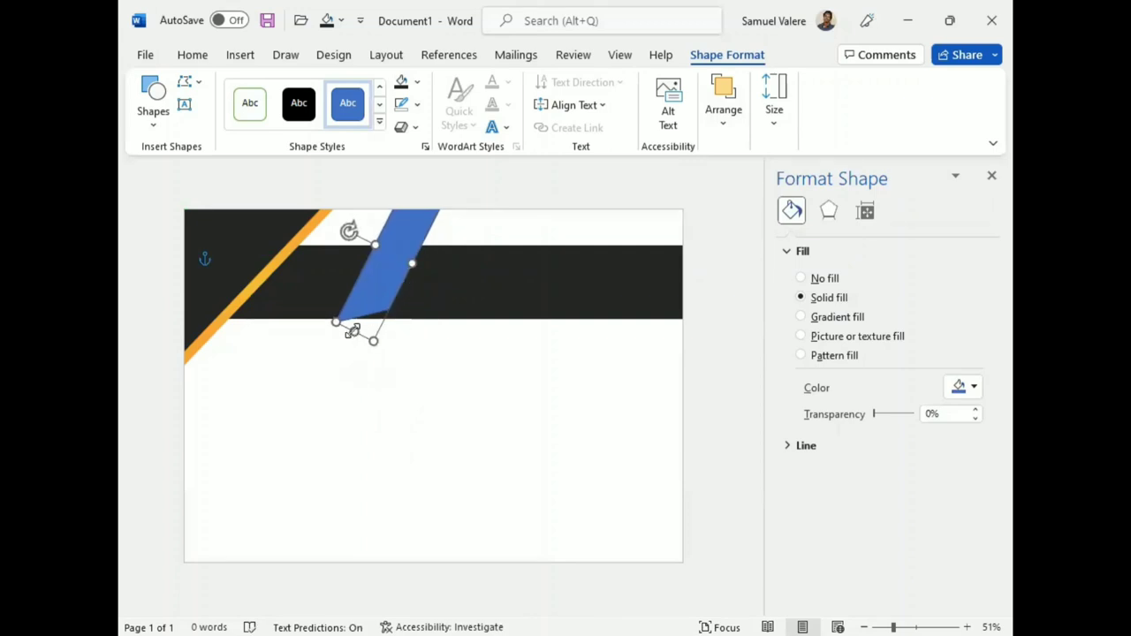
Stretch the strip and use Edit Points to drop its lower-left vertex onto the band's bottom edge
left_click_drag(336, 323, 344, 341)
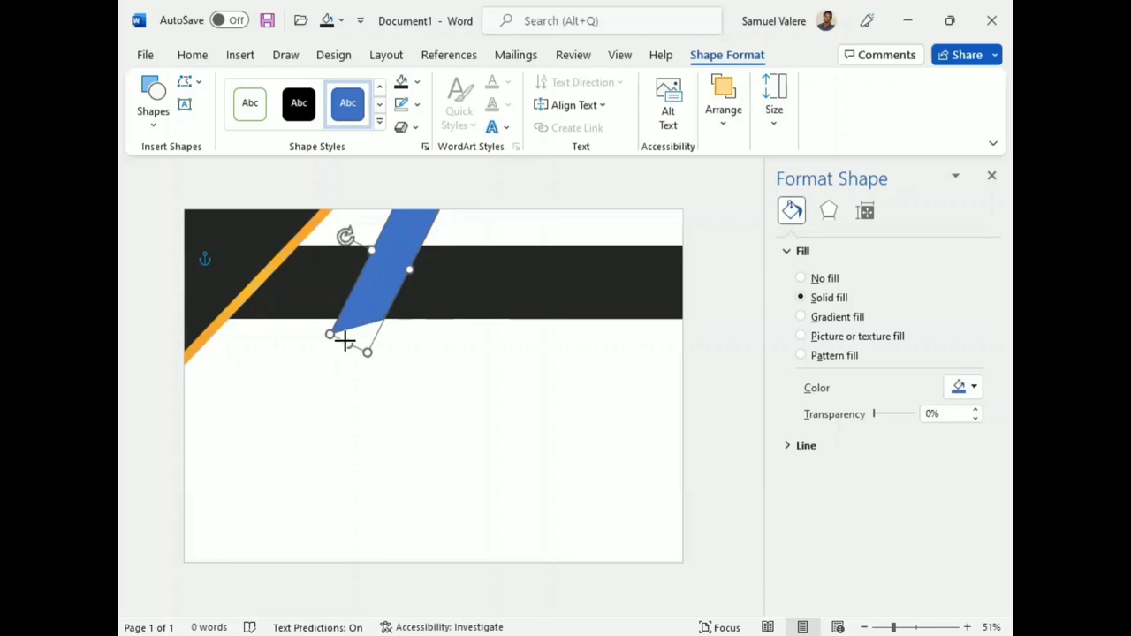
right_click(358, 305)
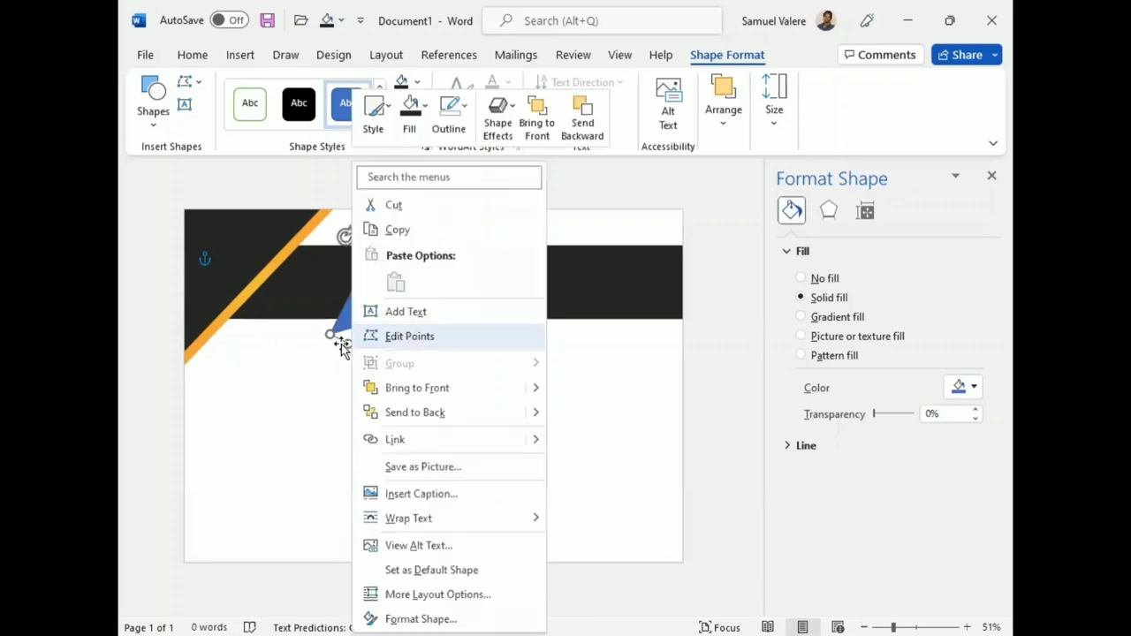
left_click(409, 336)
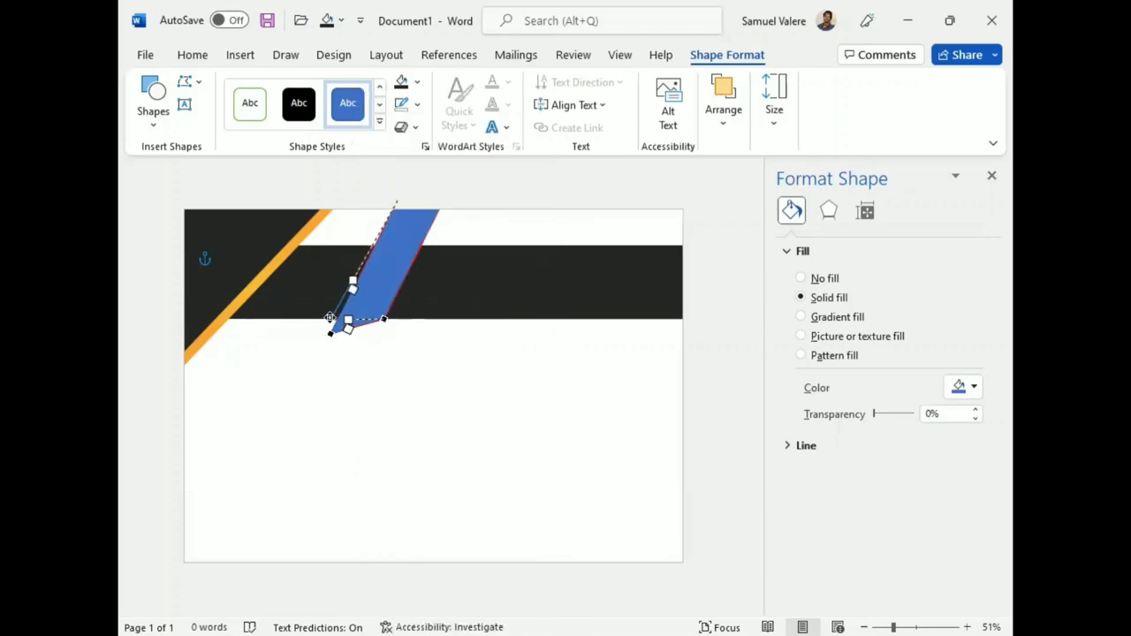
left_click_drag(329, 318, 330, 319)
left_click(532, 397)
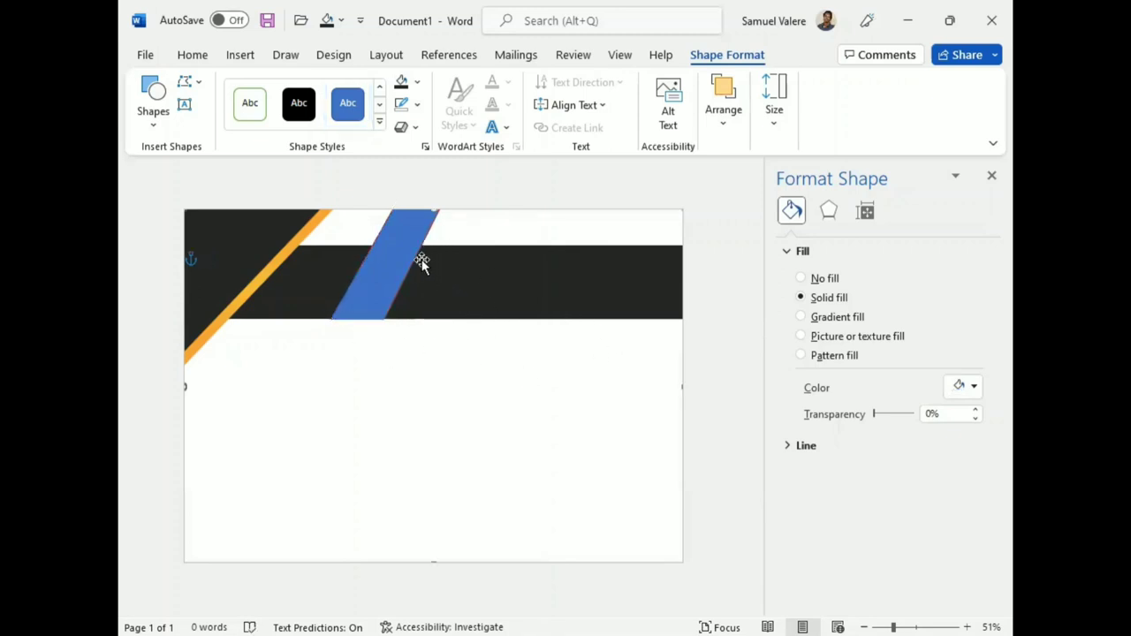
Rotate the strip slightly counter-clockwise and realign its bottom-left vertex with the band's edge
left_click(409, 249)
left_click_drag(344, 228, 350, 222)
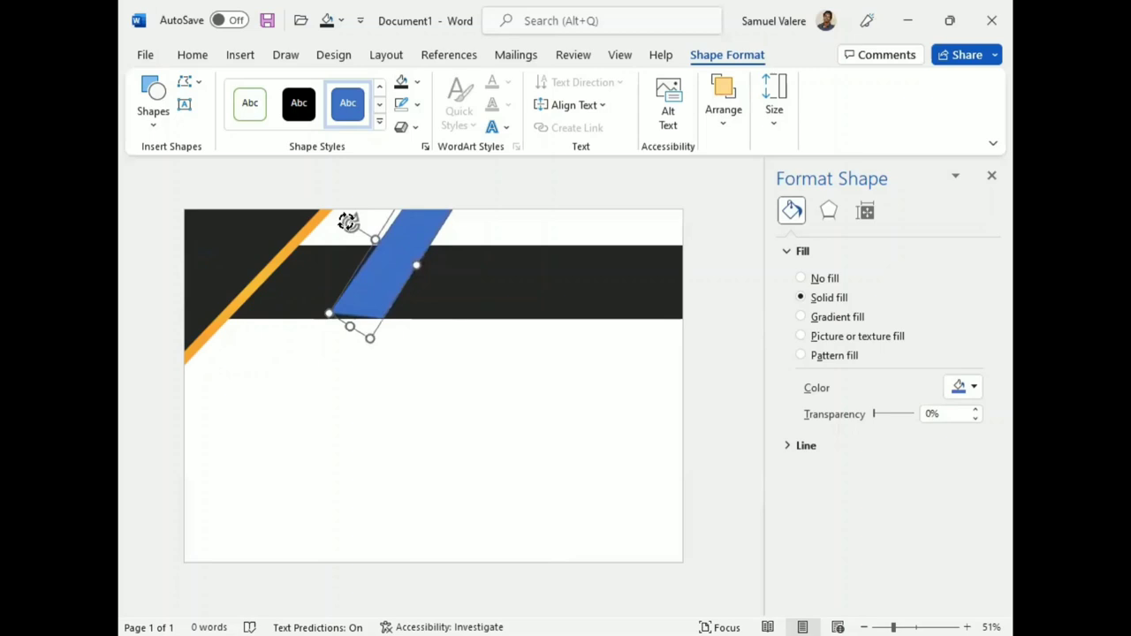
right_click(361, 299)
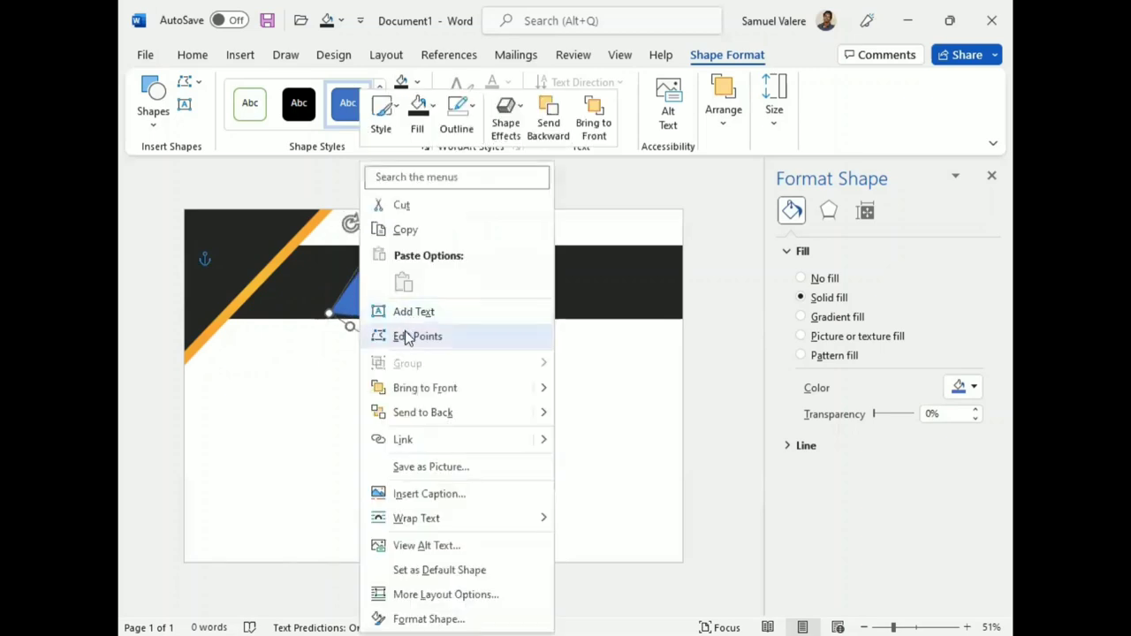
left_click(406, 334)
left_click_drag(329, 314, 323, 319)
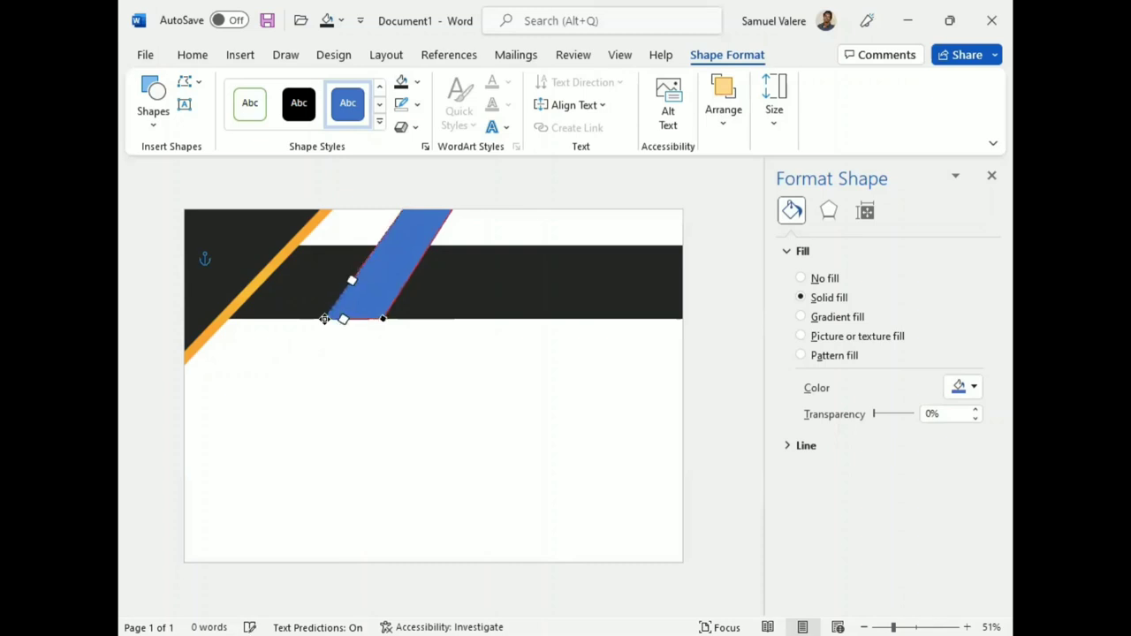
left_click(397, 265)
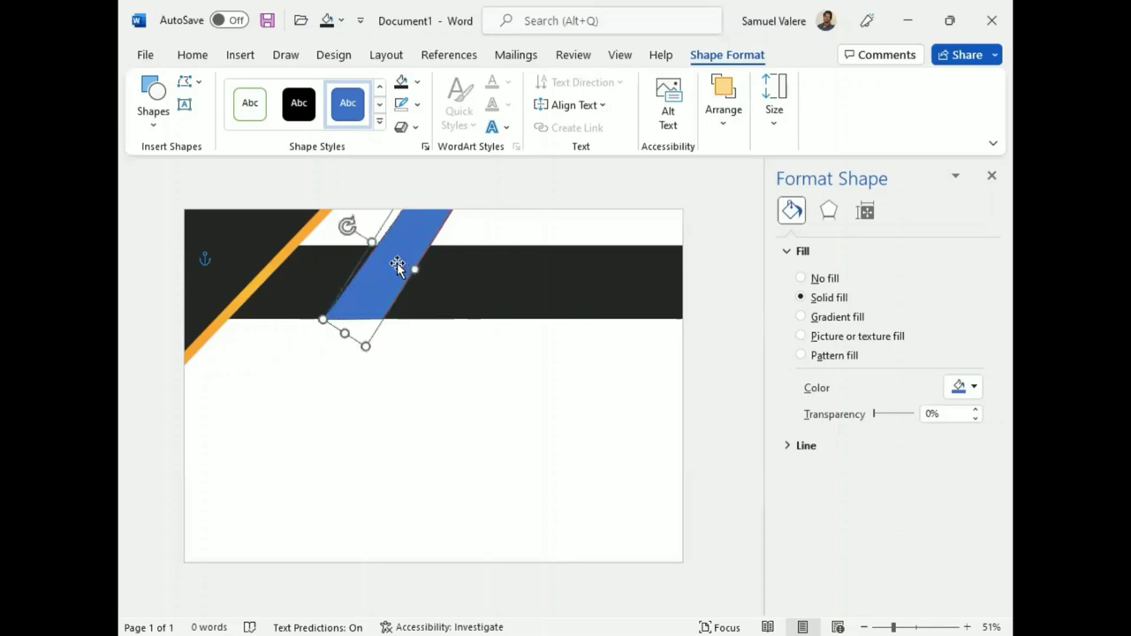
Give the strip an orange gradient fill, deleting the extra stop and placing stops at 0% and about 73%
left_click(418, 82)
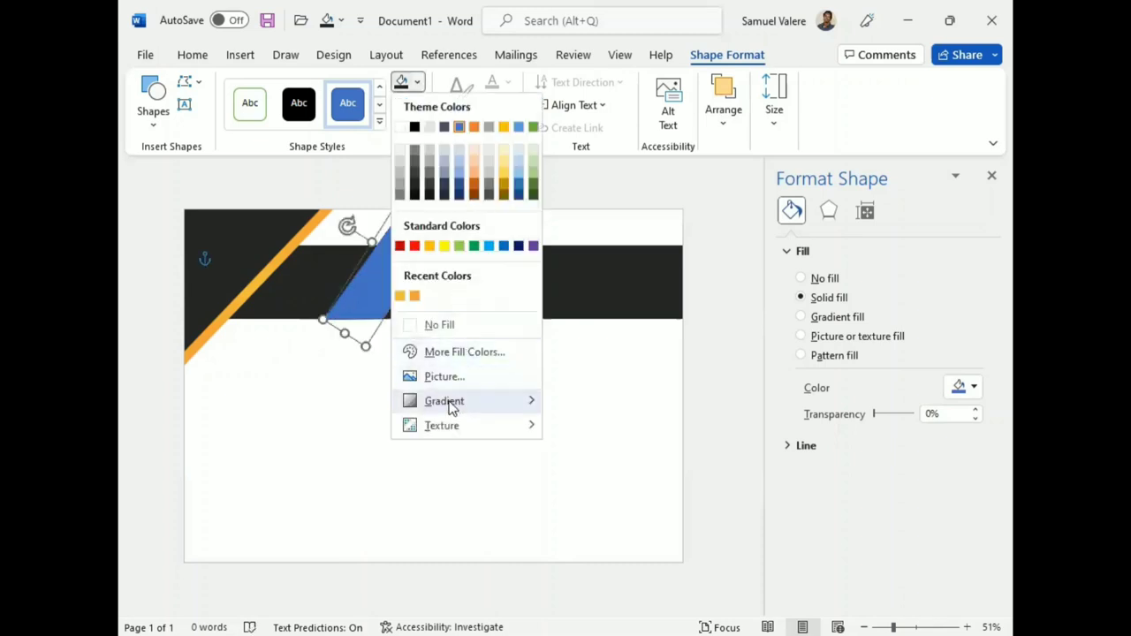
mouse_move(451, 405)
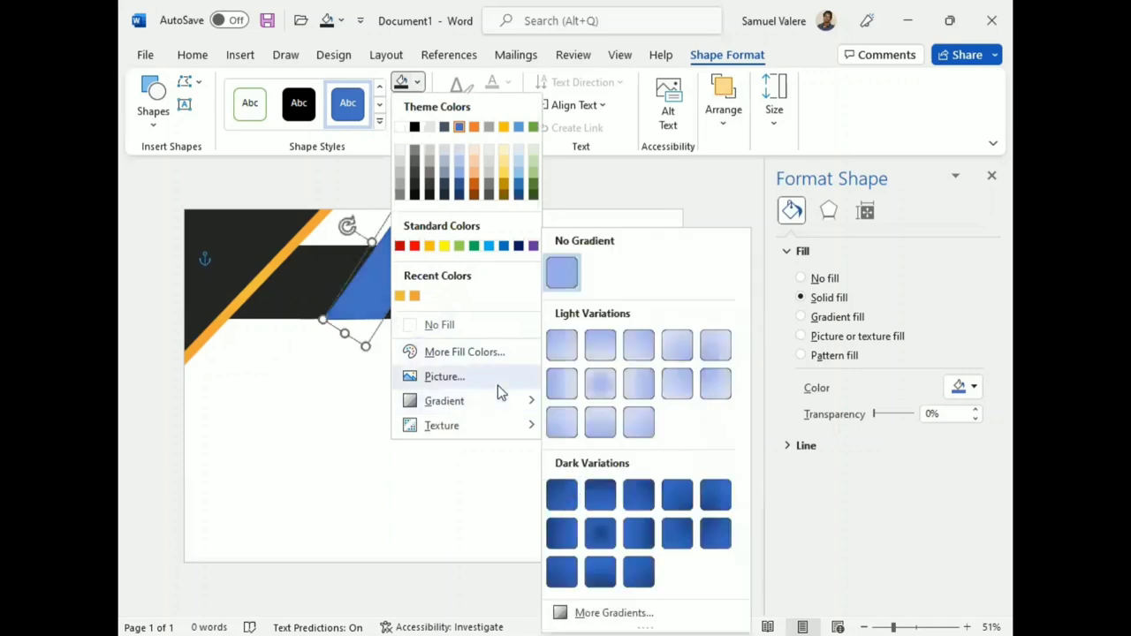
left_click(814, 320)
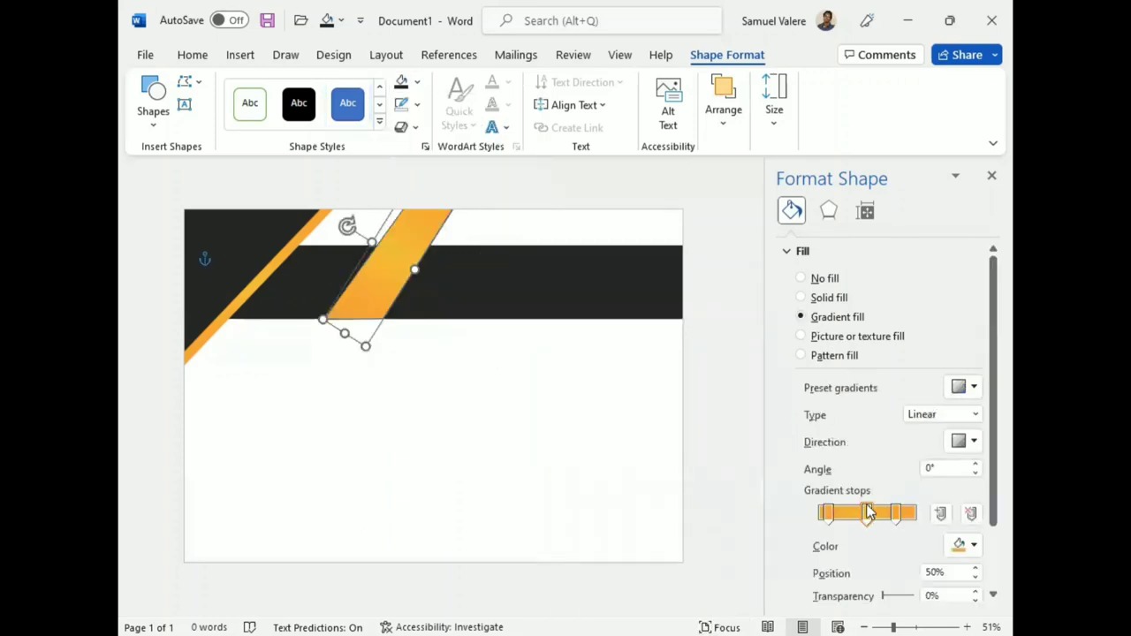
left_click(827, 513)
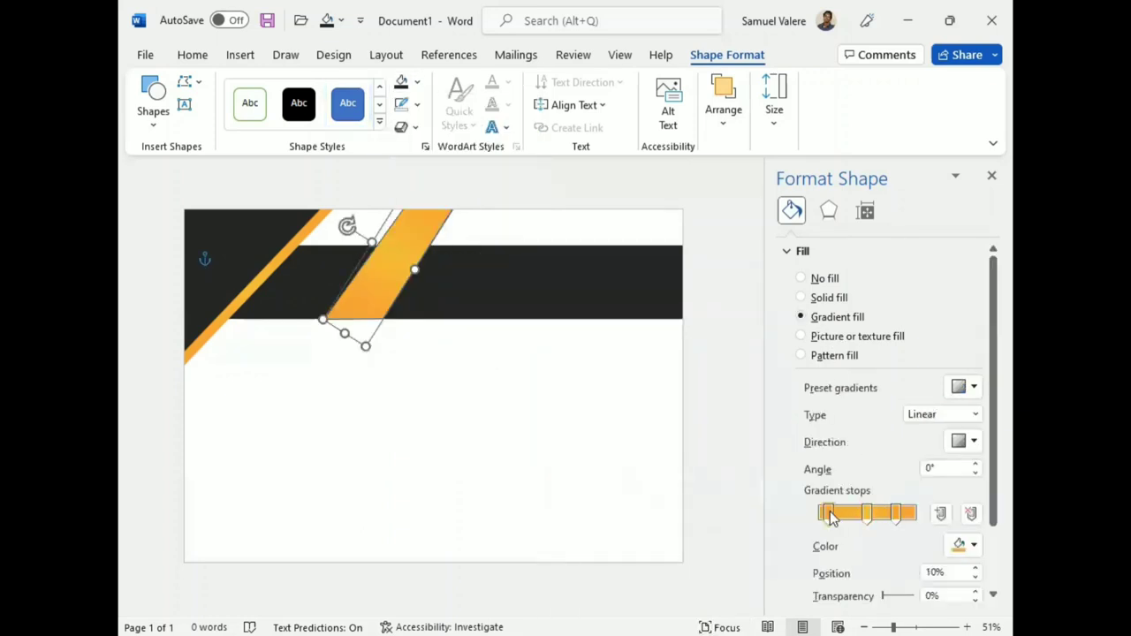
left_click(971, 515)
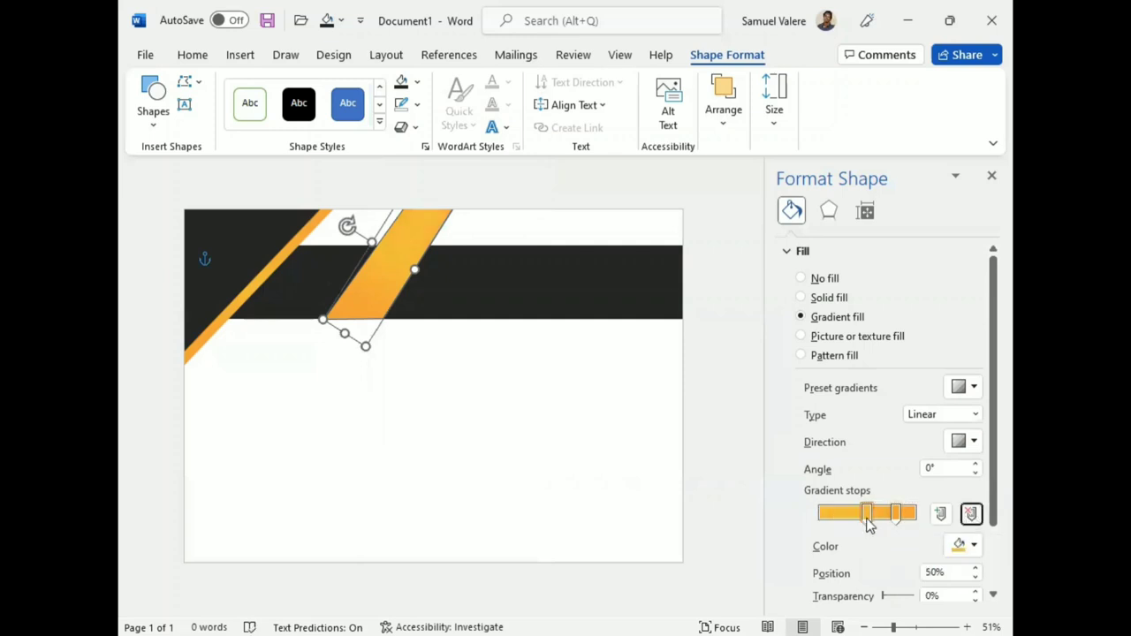
mouse_move(866, 515)
left_mouse_down()
mouse_move(830, 516)
mouse_move(922, 525)
left_mouse_up()
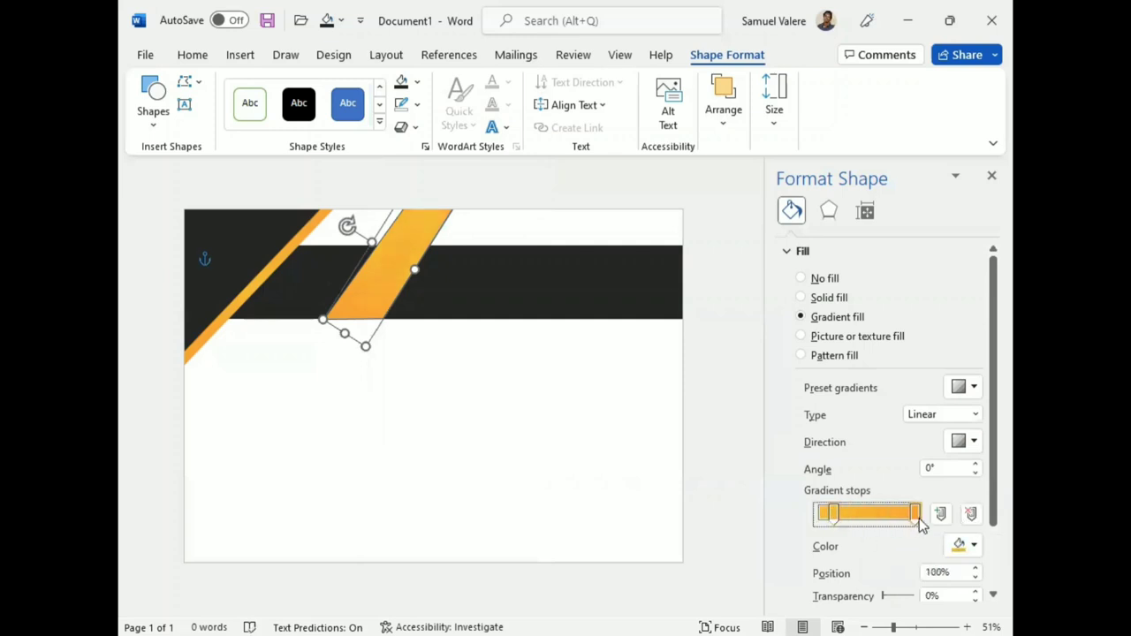
left_click_drag(832, 514, 820, 515)
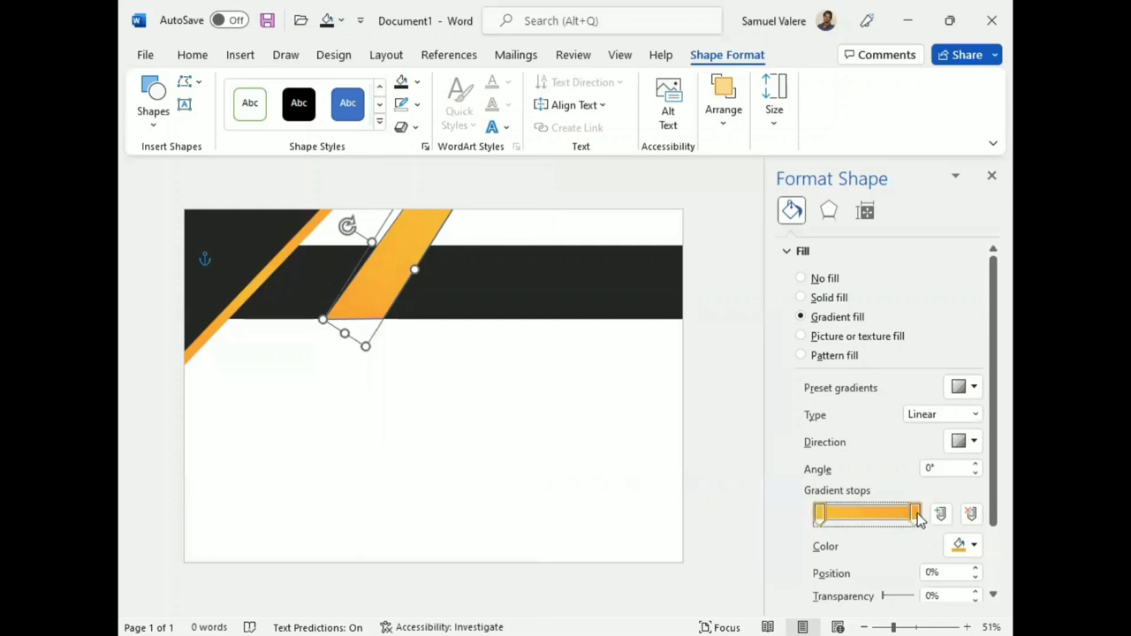
left_click_drag(913, 516, 897, 519)
left_click_drag(894, 519, 890, 519)
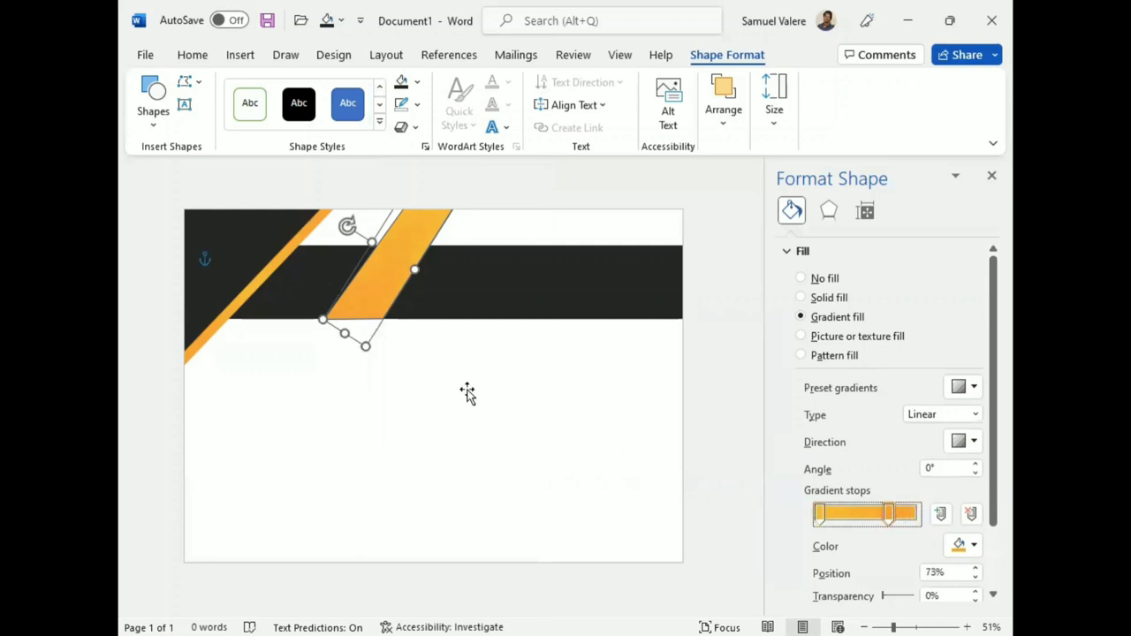
Draw a new rectangle and tilt it into a diagonal band stretching past the right edge
left_click(153, 93)
left_click(233, 169)
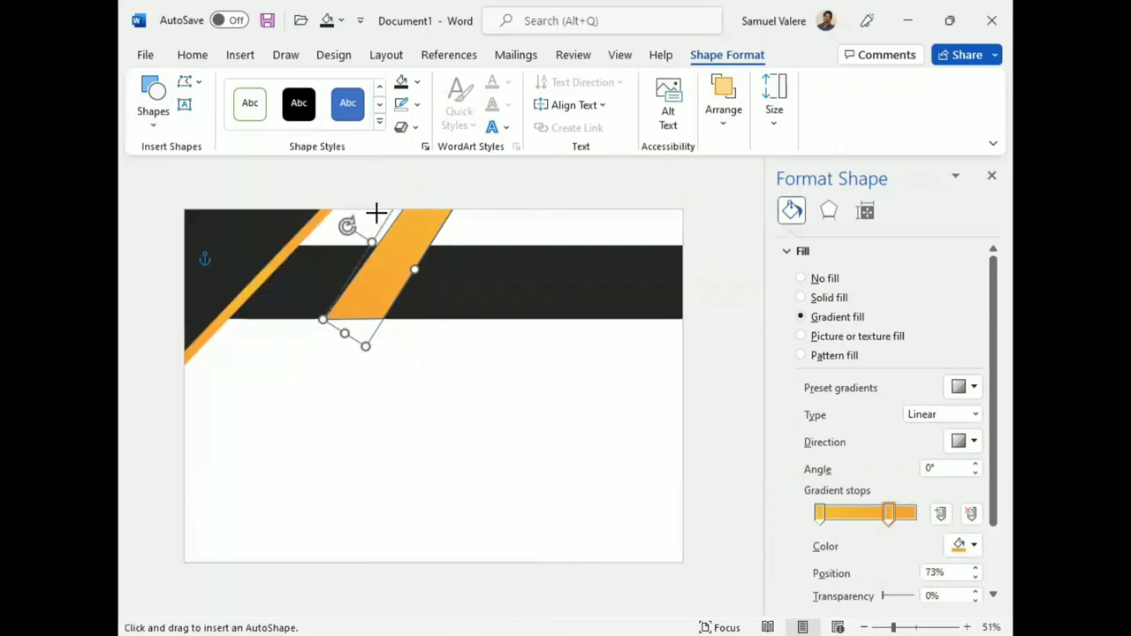
mouse_move(377, 214)
left_mouse_down()
mouse_move(585, 398)
mouse_move(660, 310)
left_mouse_up()
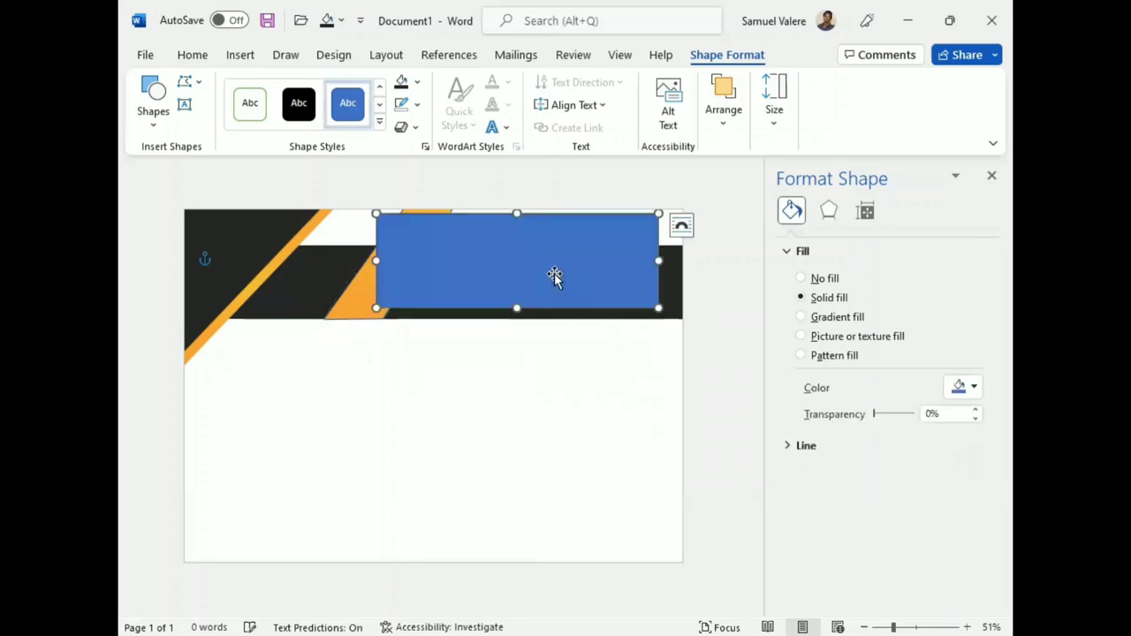
left_click_drag(554, 273, 504, 355)
left_click_drag(500, 277, 548, 284)
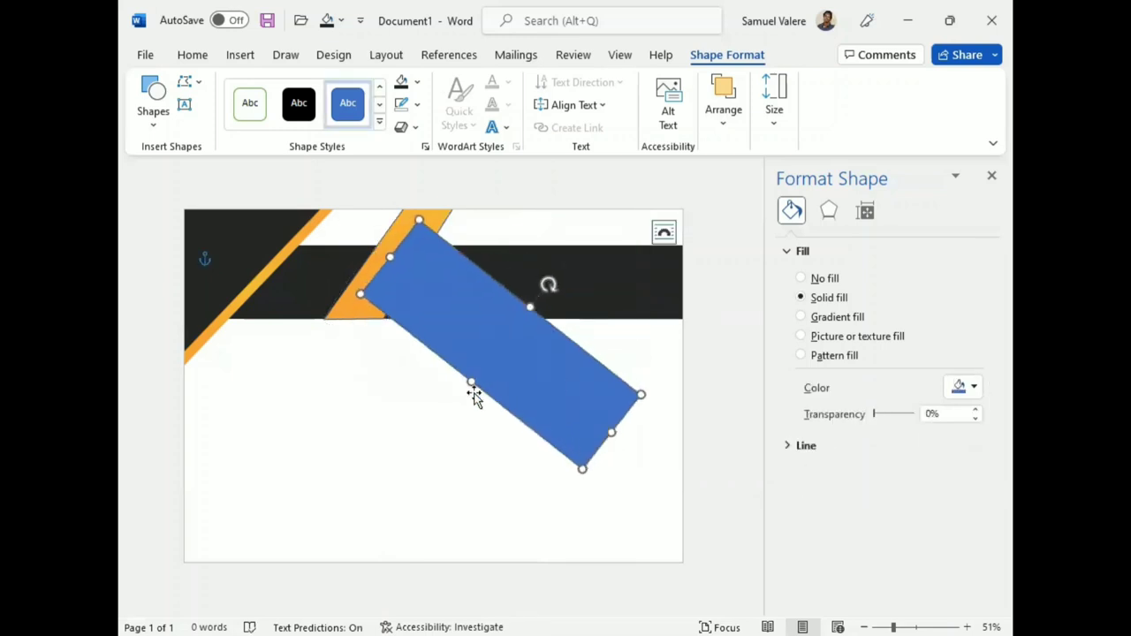
left_click_drag(616, 428, 726, 517)
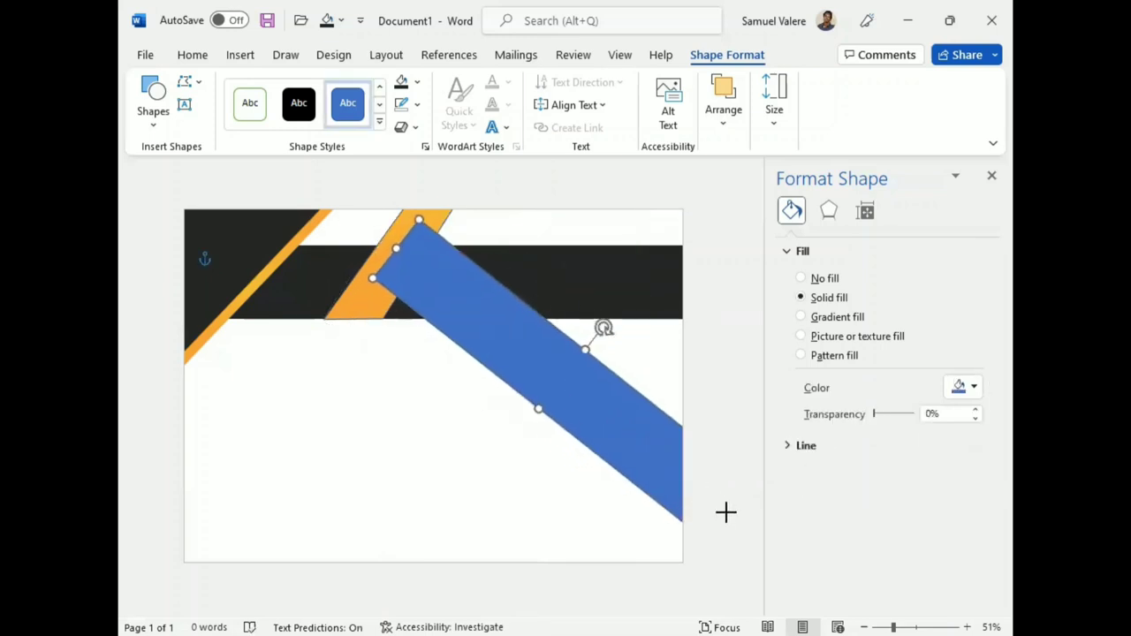
left_click_drag(552, 390, 550, 352)
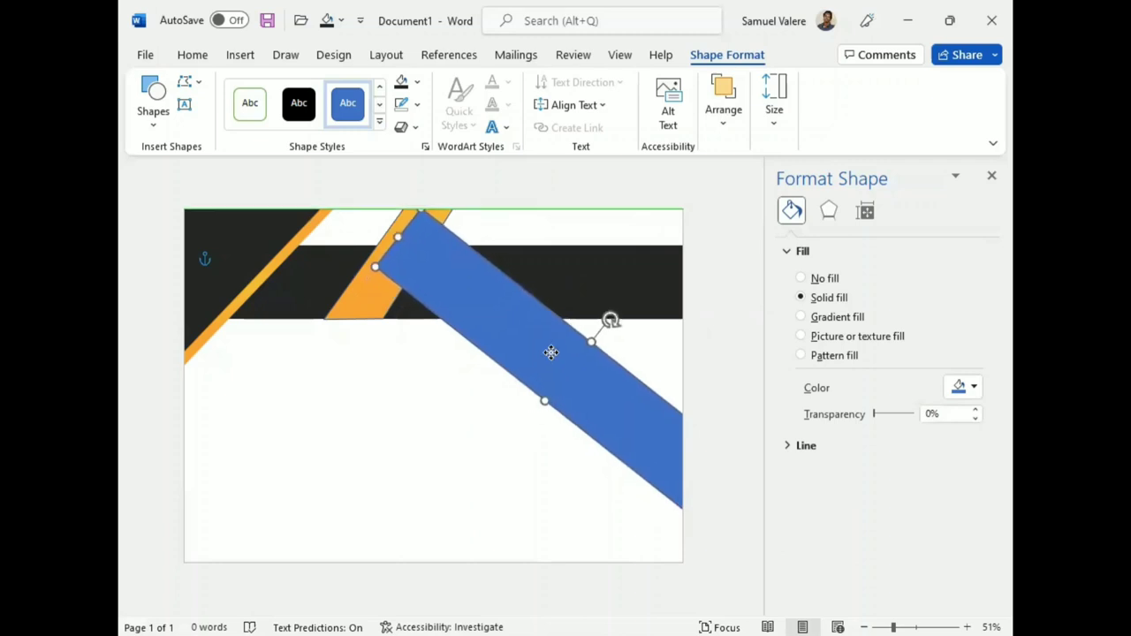
Nudge the wide band up, steepen its angle, and shift it down-right into place
key("Up")
key("Up")
key("Up")
key("Up")
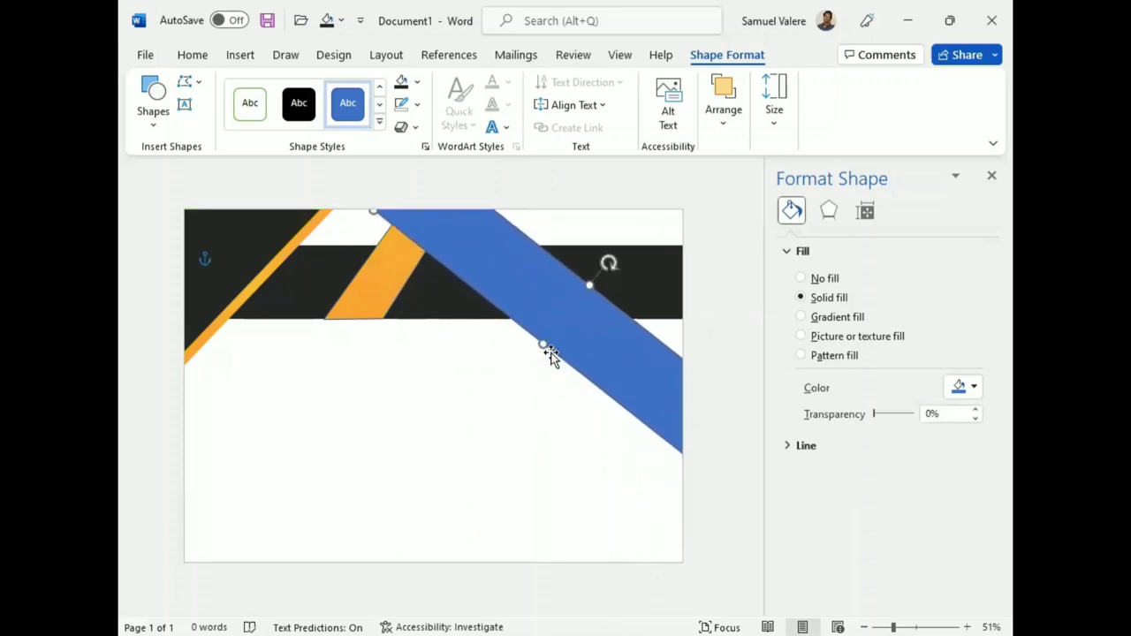
key("Up")
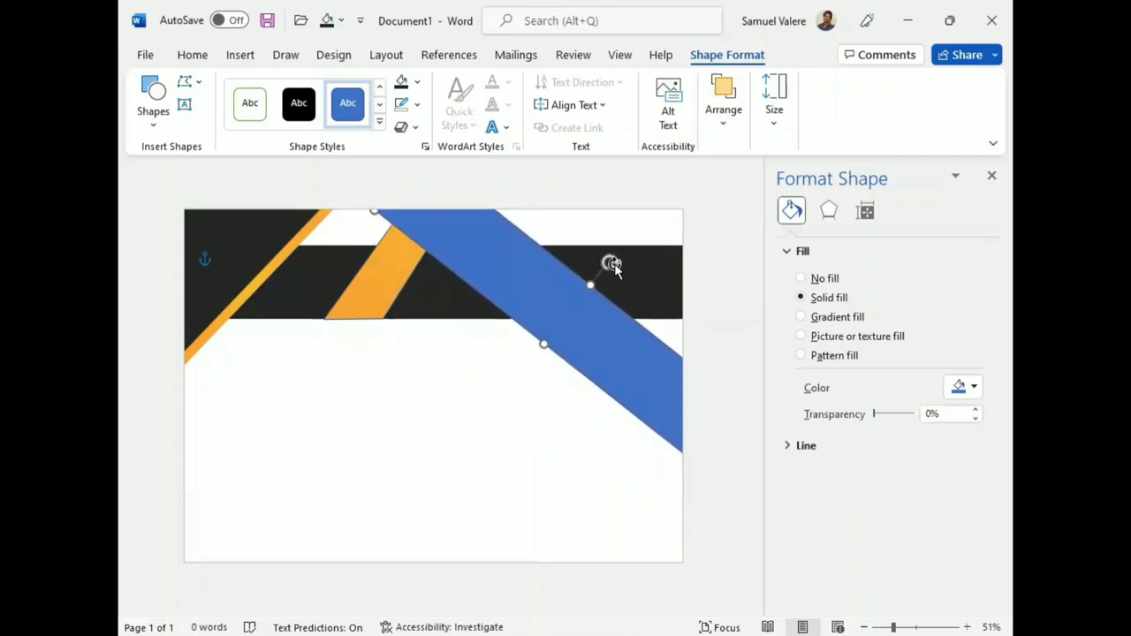
left_click_drag(609, 262, 618, 271)
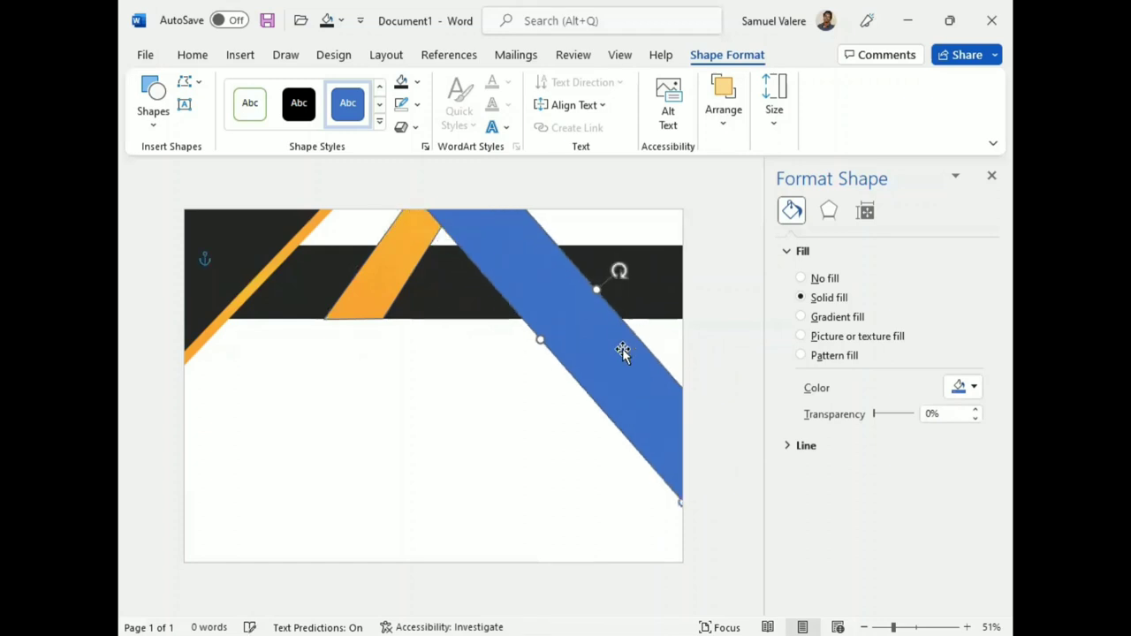
left_click_drag(624, 348, 632, 389)
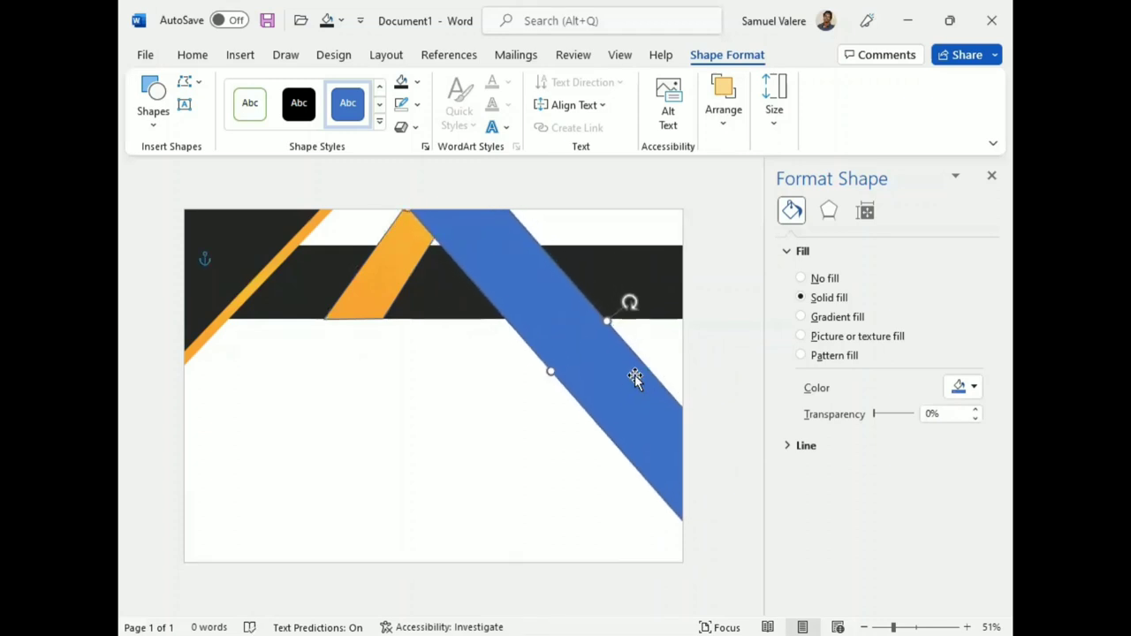
left_click_drag(629, 303, 635, 309)
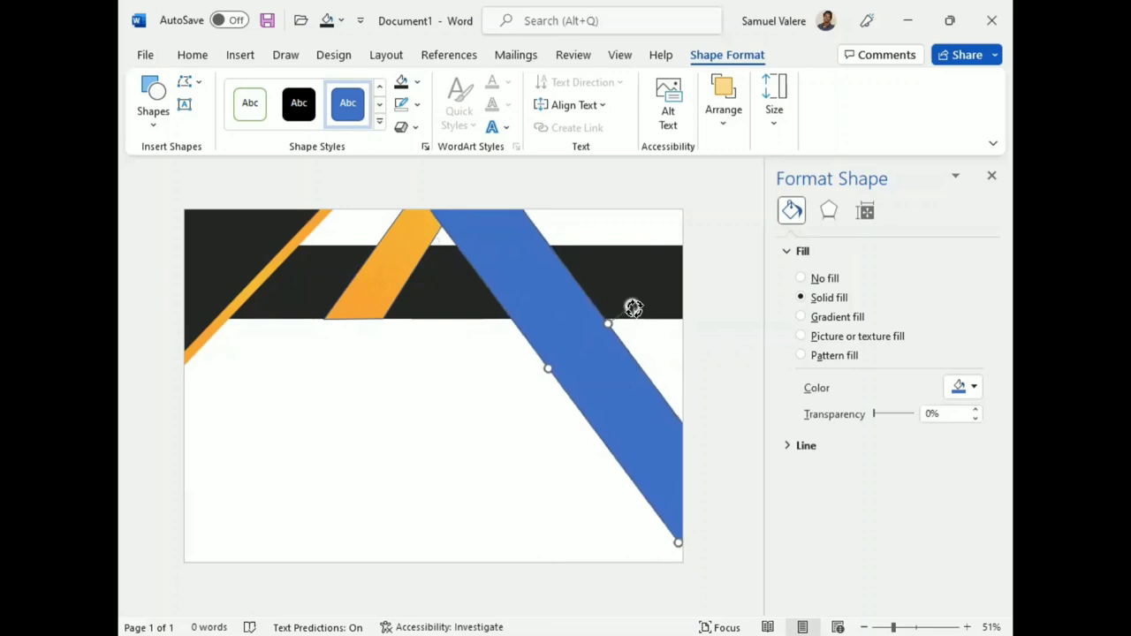
left_click_drag(608, 367, 620, 381)
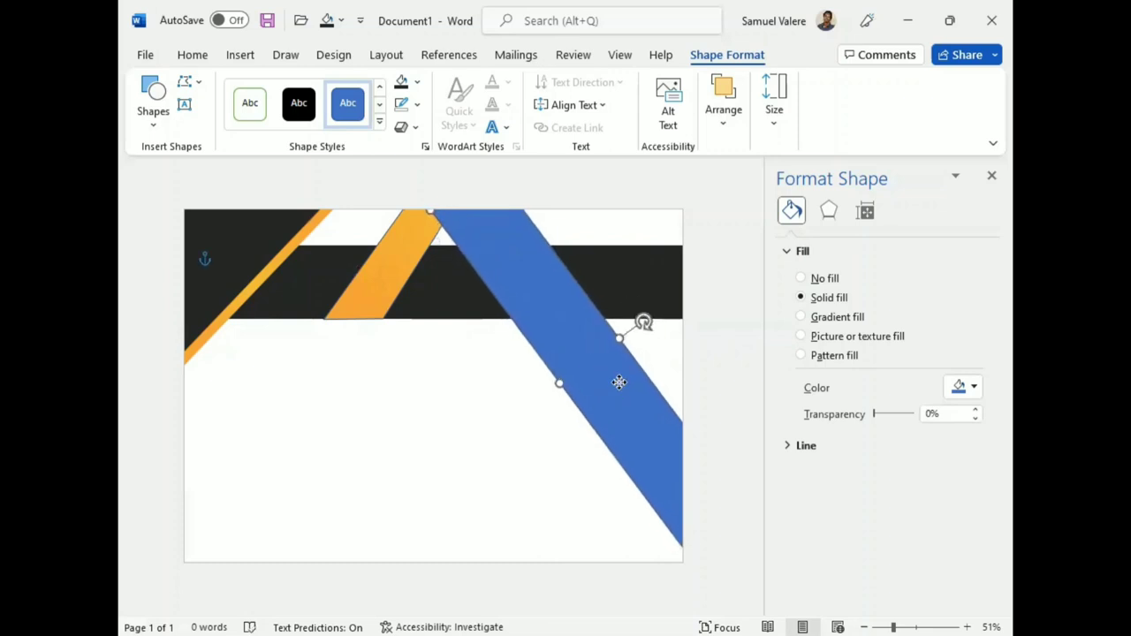
Remove the outlines from the narrow orange band and the wide band, and give the wide band a gradient fill
left_click(402, 261)
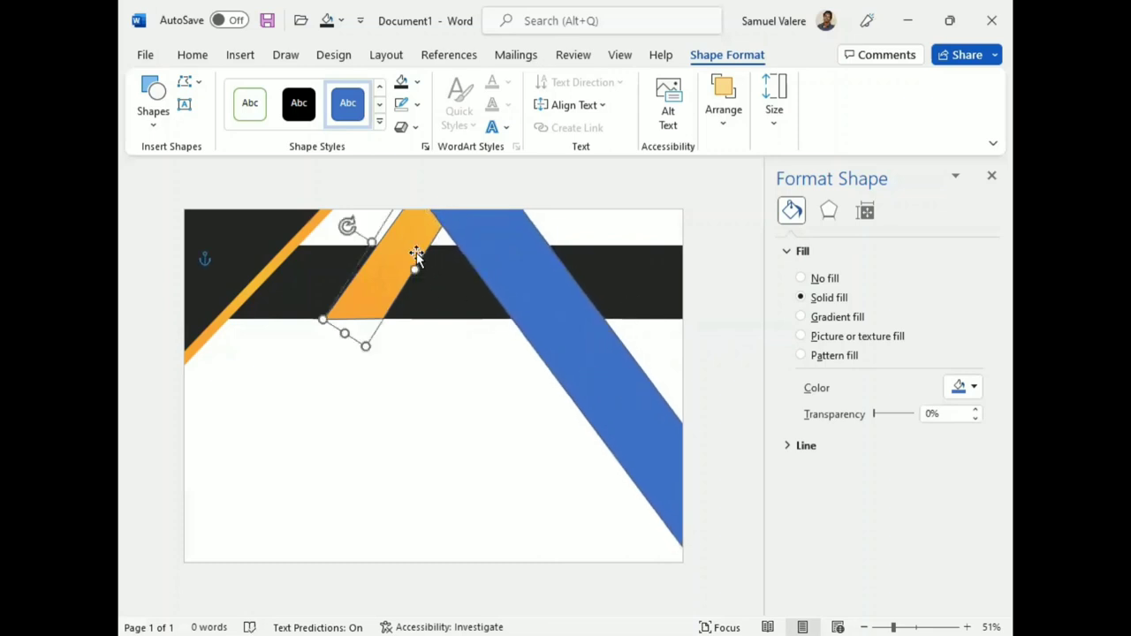
left_click(417, 104)
left_click(408, 350)
left_click(502, 271)
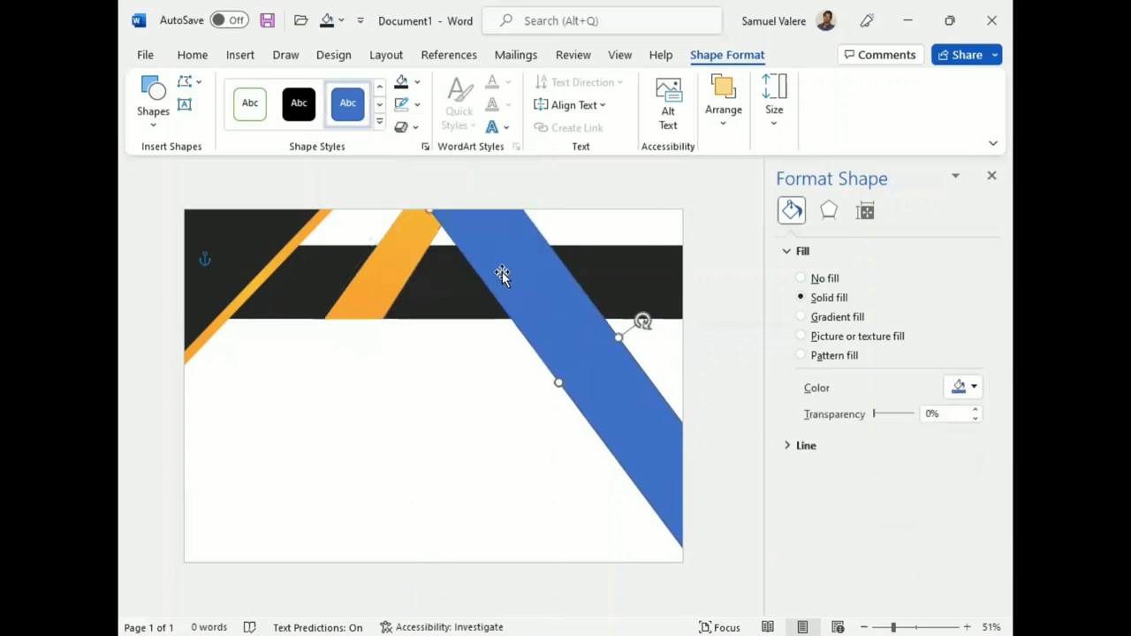
left_click(417, 104)
left_click(416, 345)
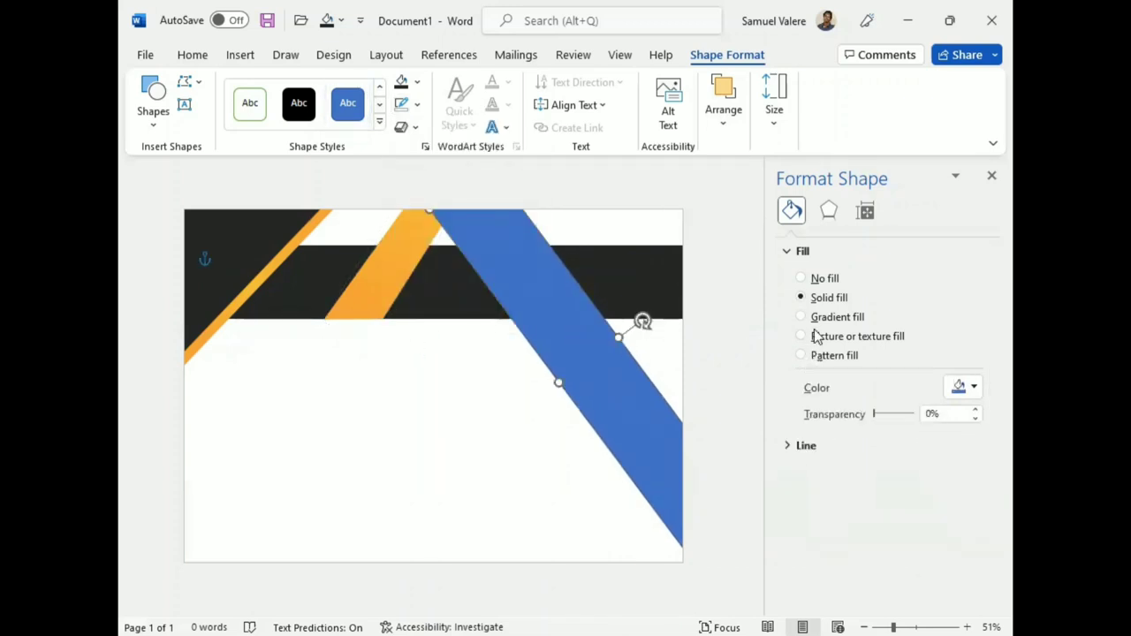
left_click(803, 318)
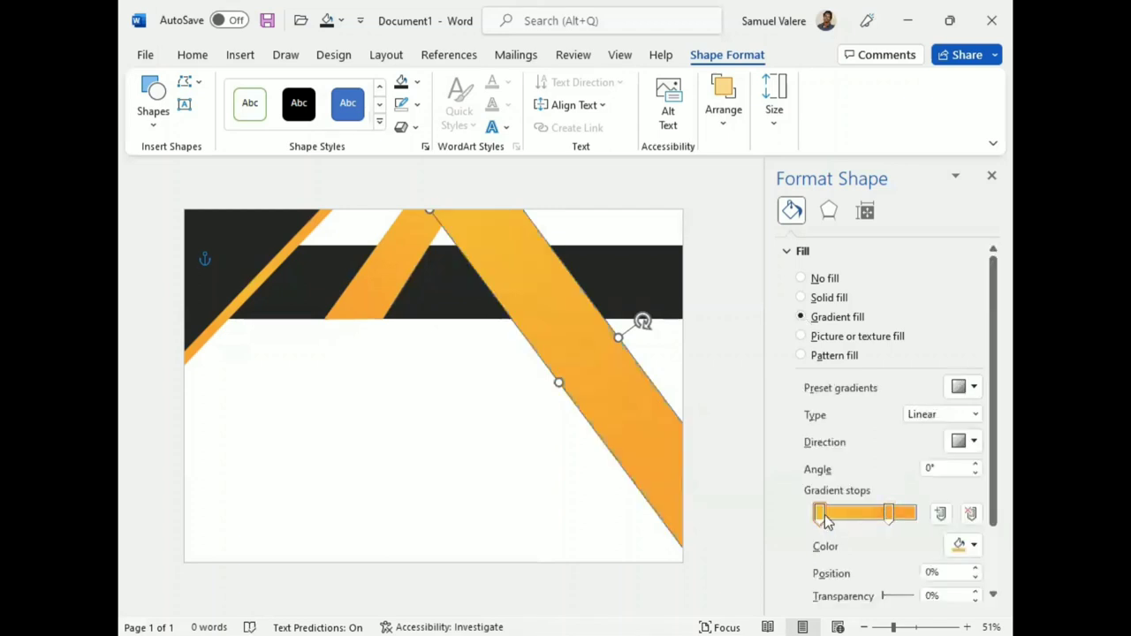
Rework the band's gradient: a stop at 50%, an added orange stop, and a brighter middle stop
left_click_drag(820, 514, 873, 519)
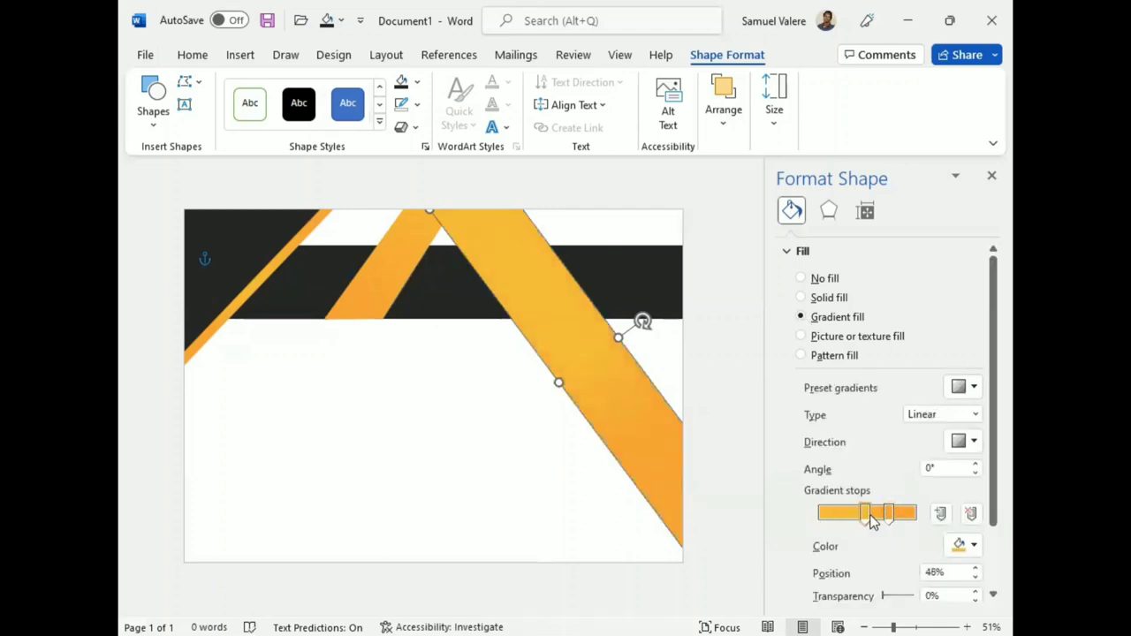
left_click(975, 579)
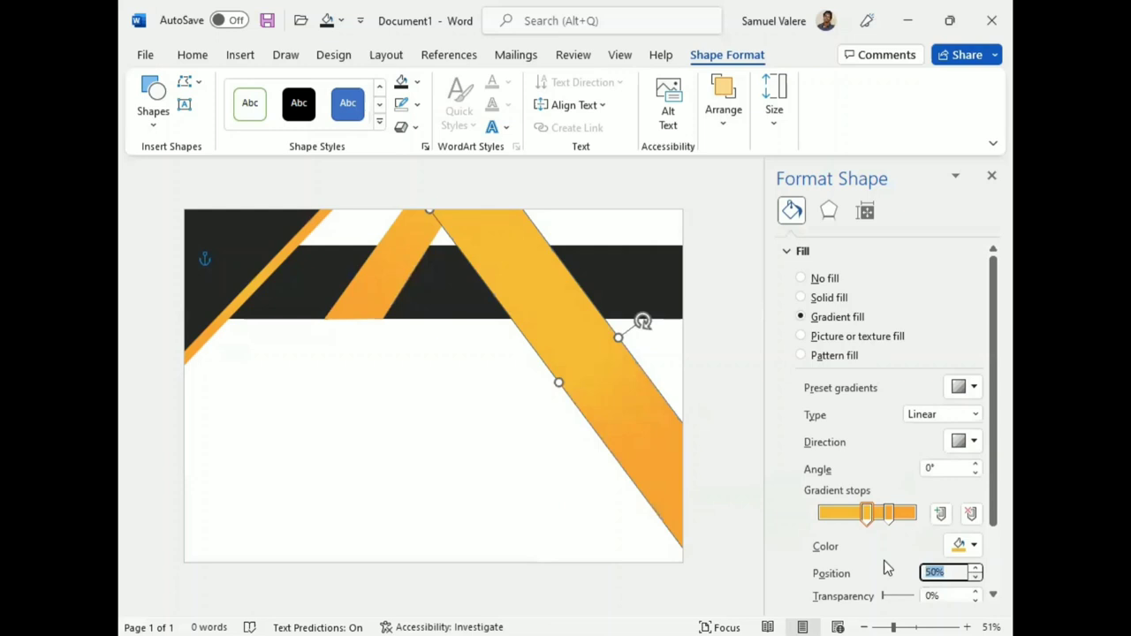
left_click(823, 518)
left_click(973, 545)
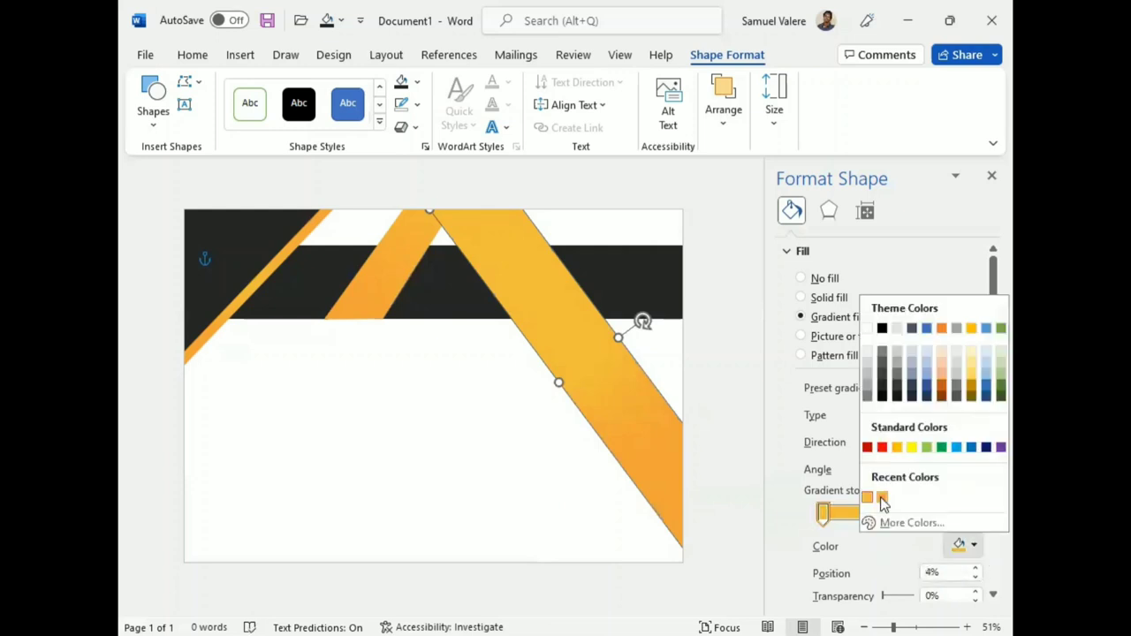
left_click(882, 500)
left_click_drag(888, 520, 901, 518)
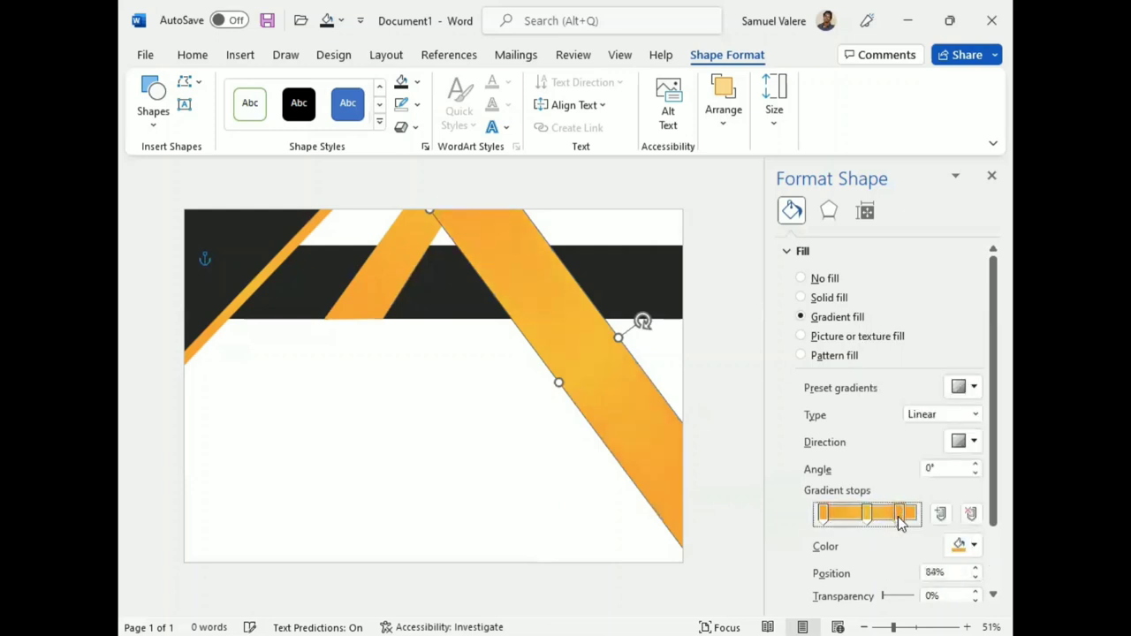
left_click(868, 518)
scroll(805, 562, "down", 2)
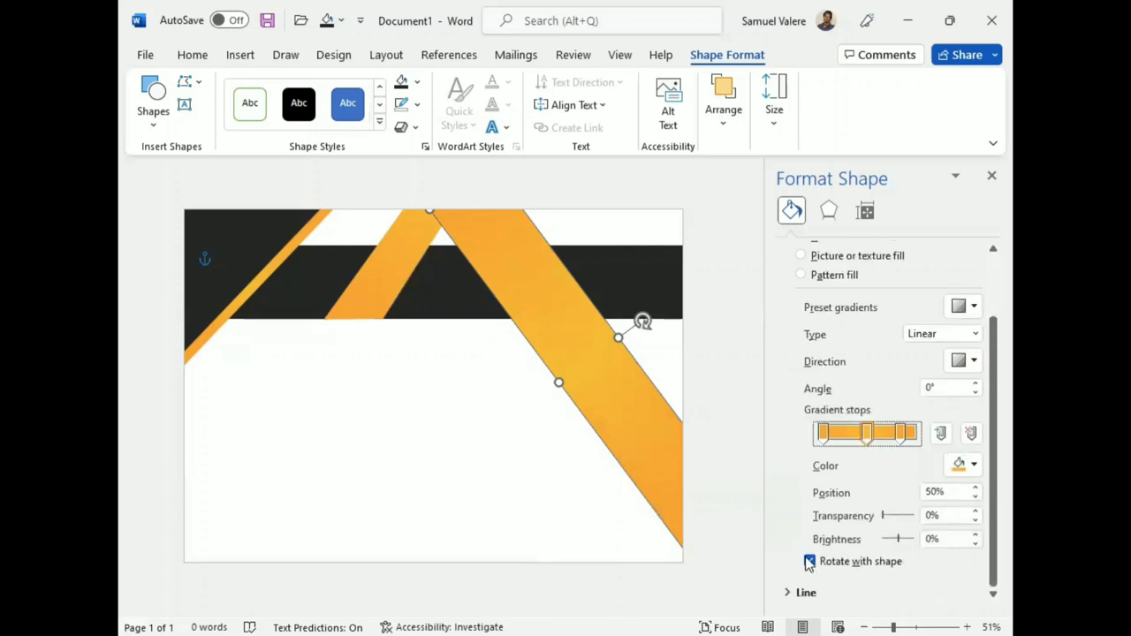
left_click(977, 543)
left_click(977, 543)
left_click(975, 536)
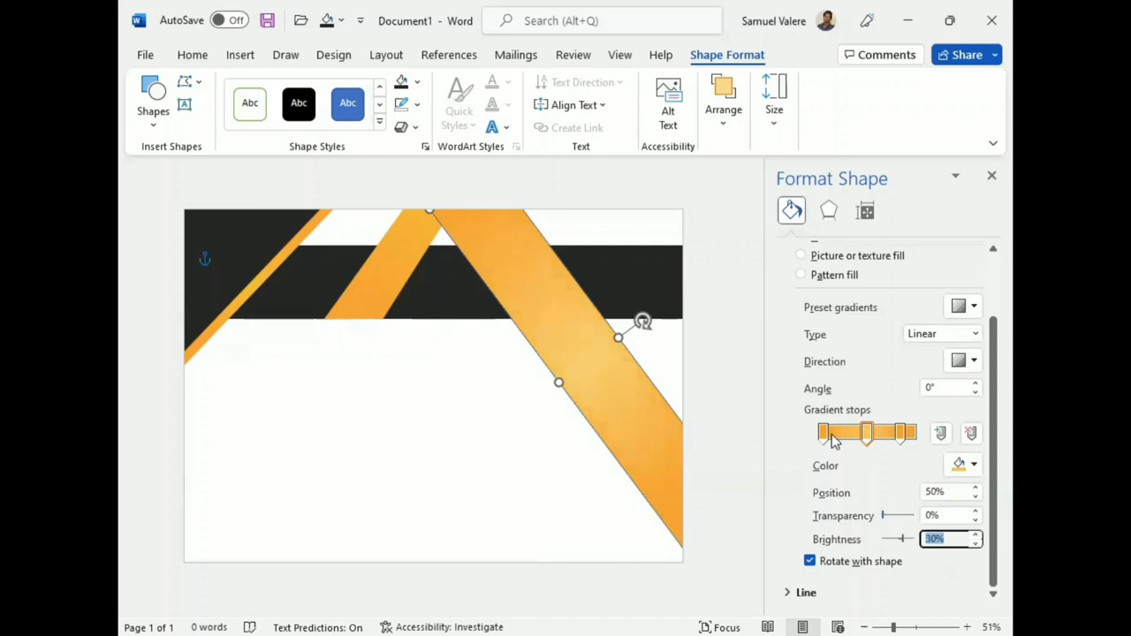
Reposition the third gradient stop and adjust the stop brightness on the narrow orange band
left_click_drag(899, 437, 919, 446)
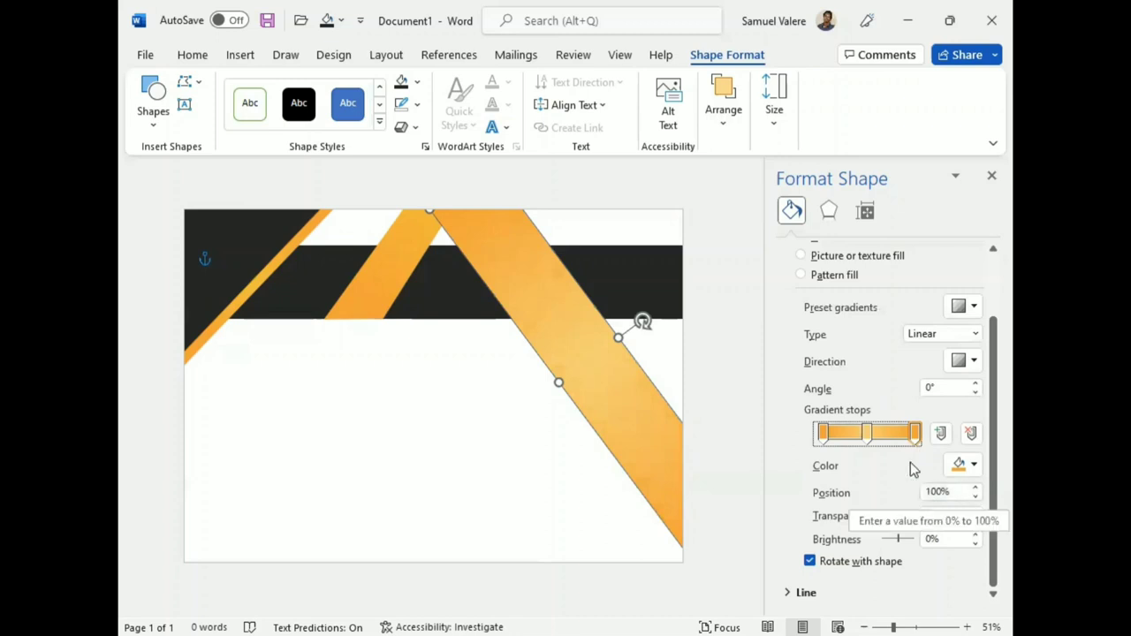
left_click(867, 433)
left_click(976, 542)
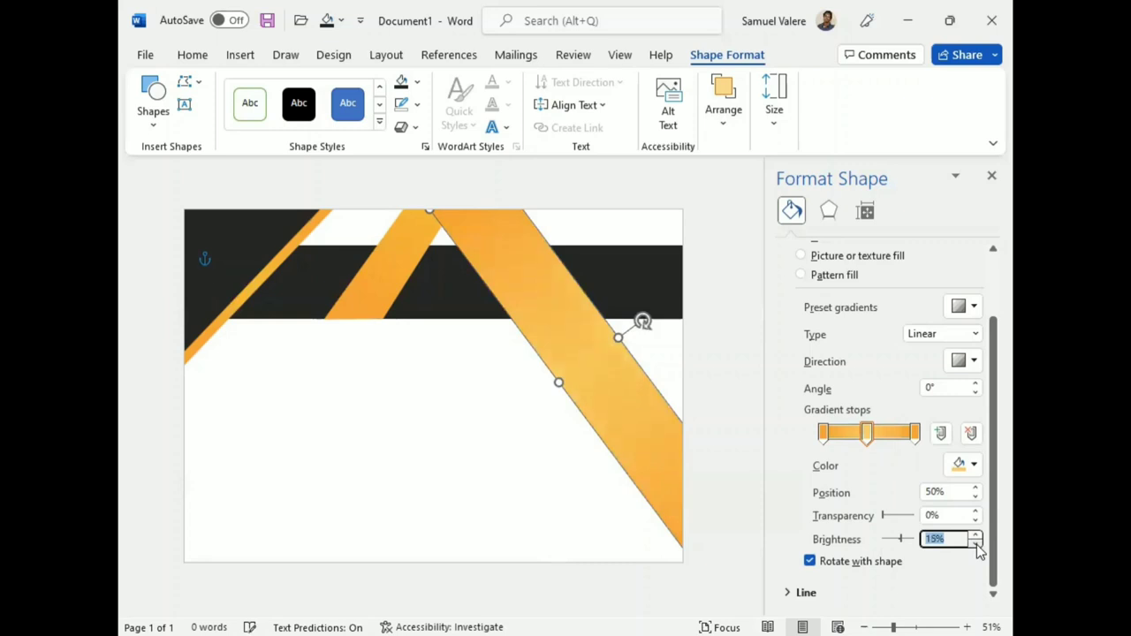
left_click(396, 292)
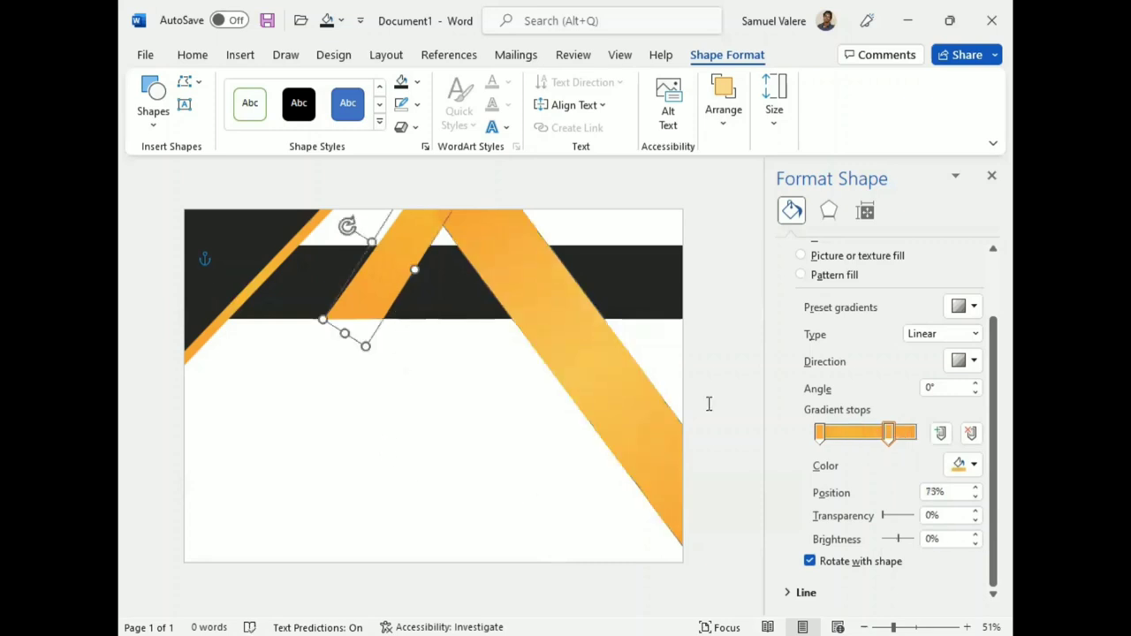
left_click(819, 432)
left_click(976, 542)
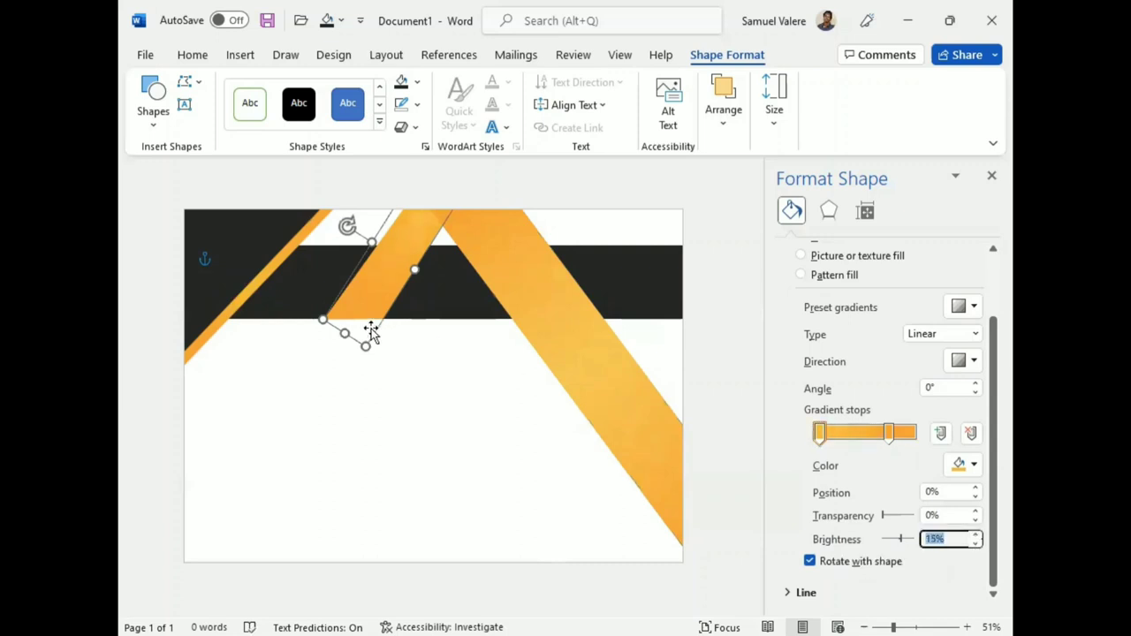
Brighten the left diagonal orange band's middle gradient stop to 15%
left_click(255, 292)
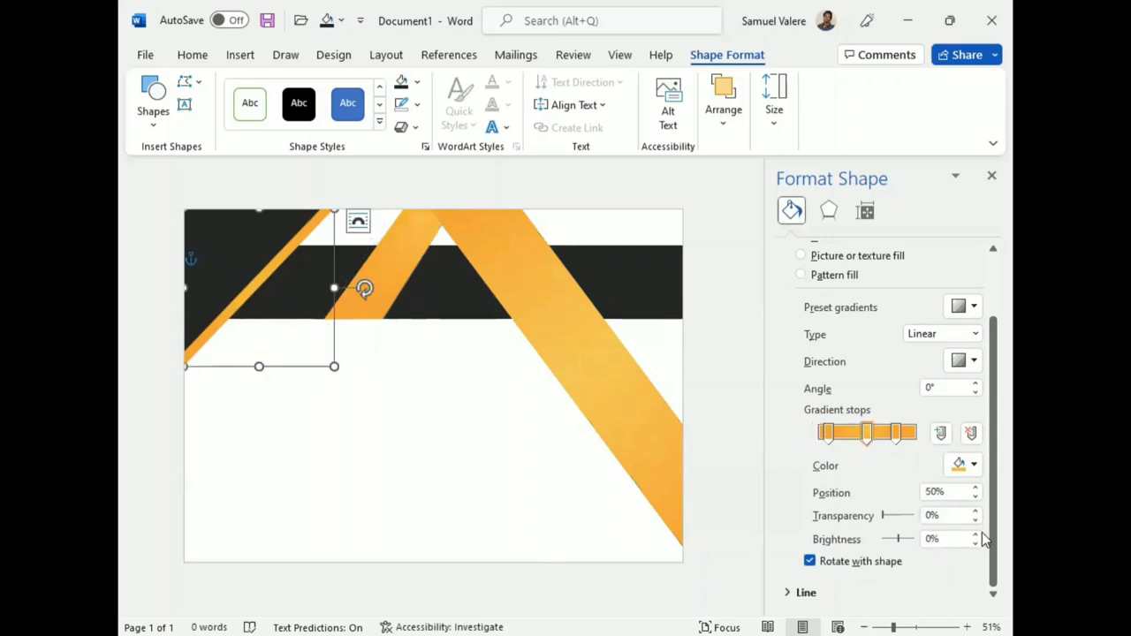
left_click(976, 535)
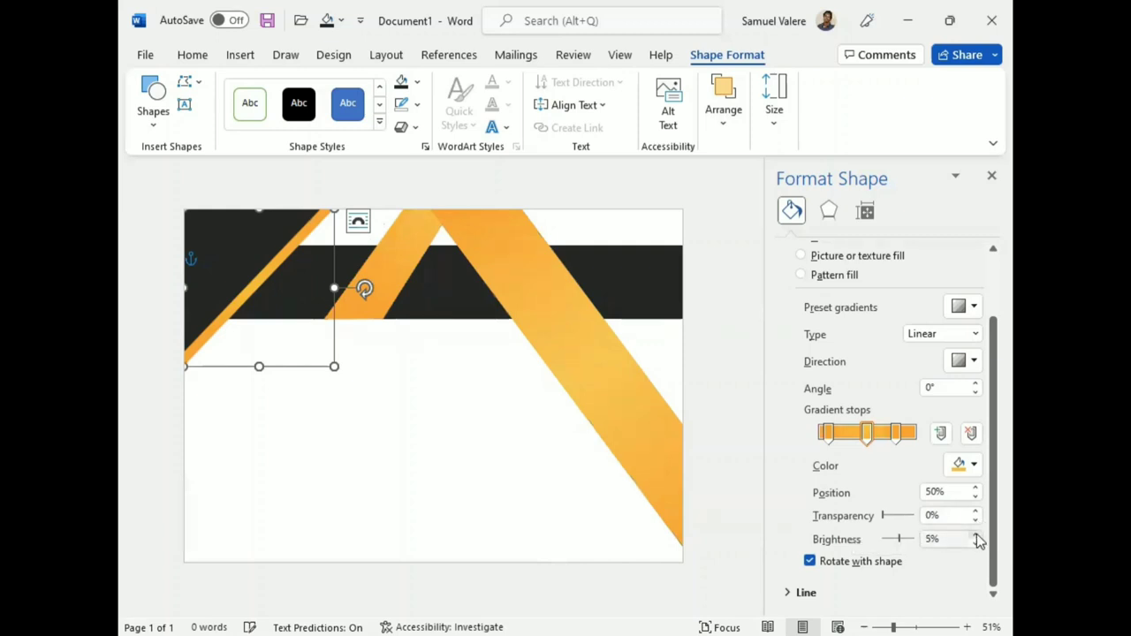
left_click(977, 536)
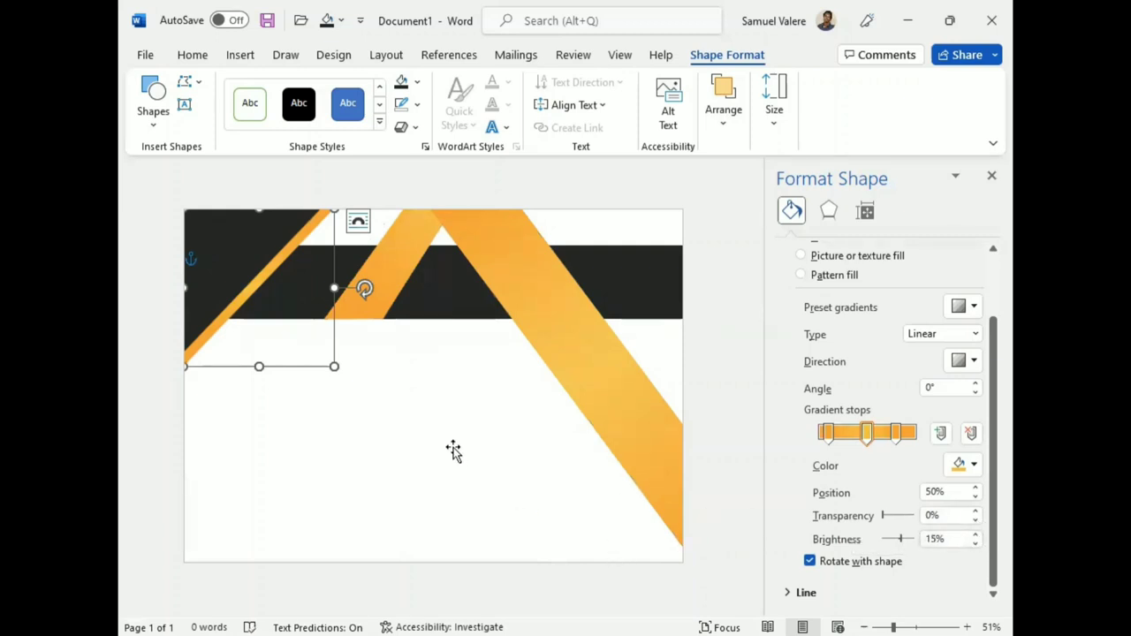
left_click(455, 450)
left_click(568, 324)
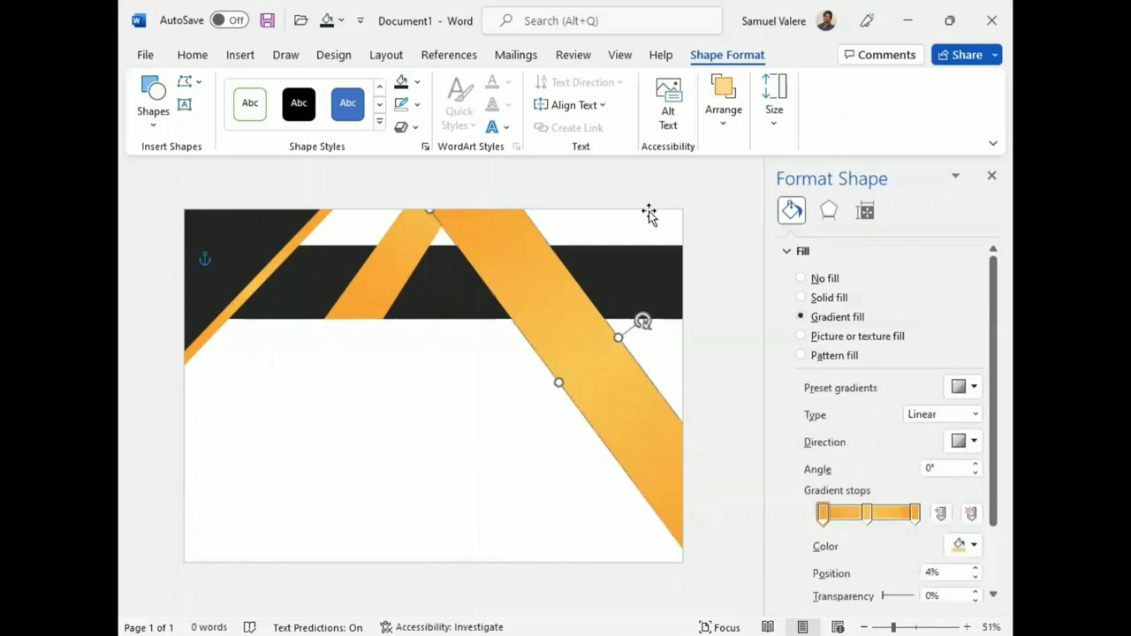
Bring the black horizontal header band forward two layers, in front of the stripes
left_click(723, 110)
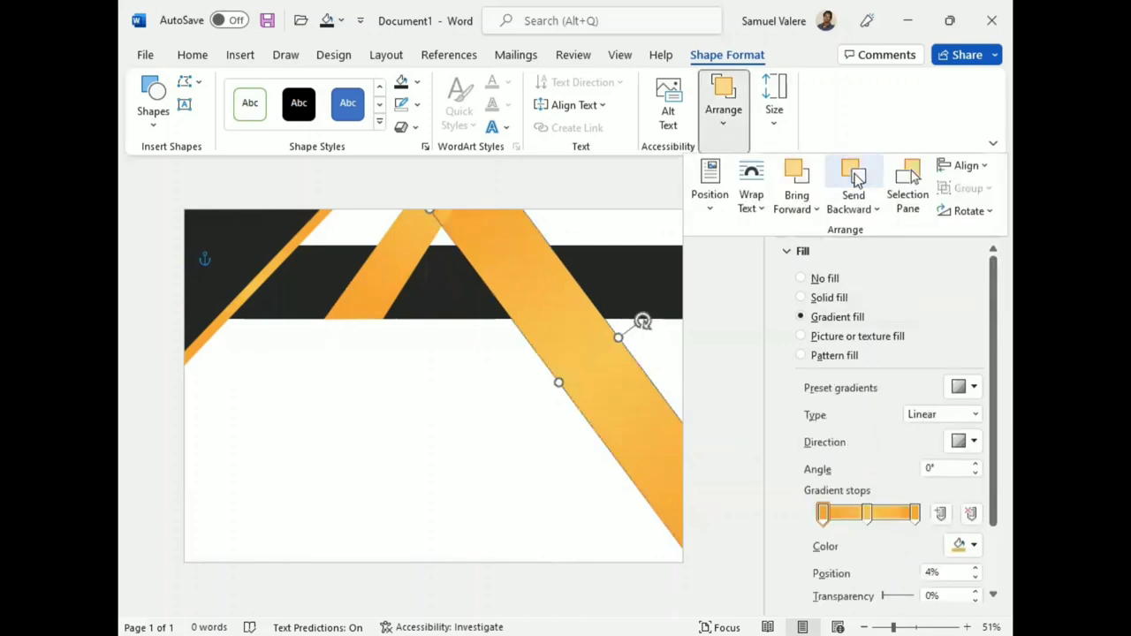
left_click(623, 274)
left_click(625, 276)
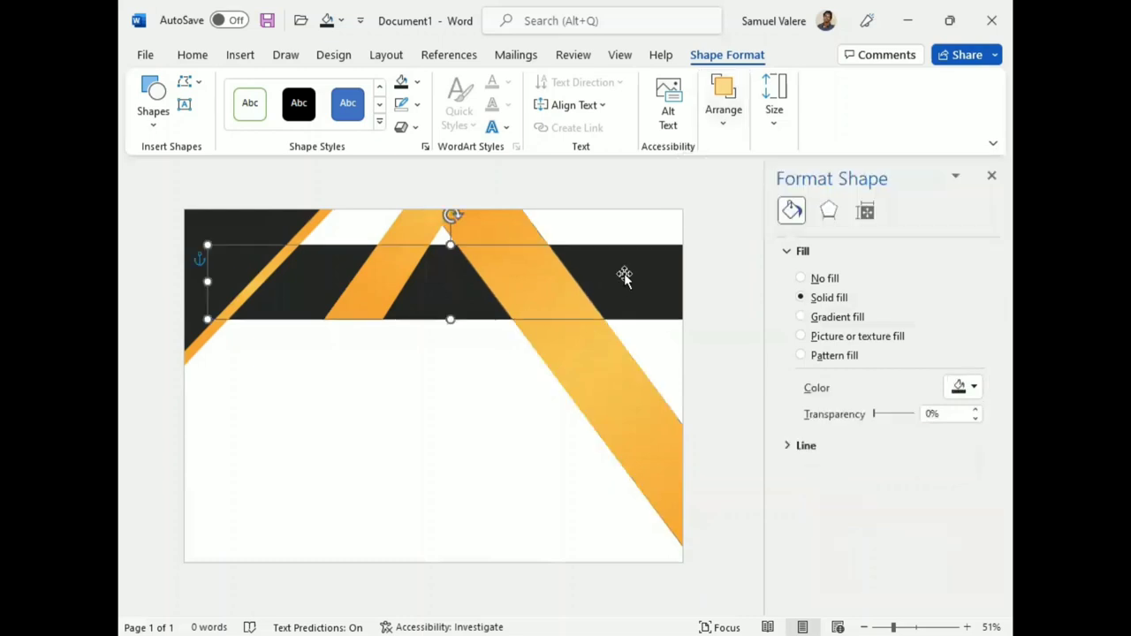
left_click(799, 176)
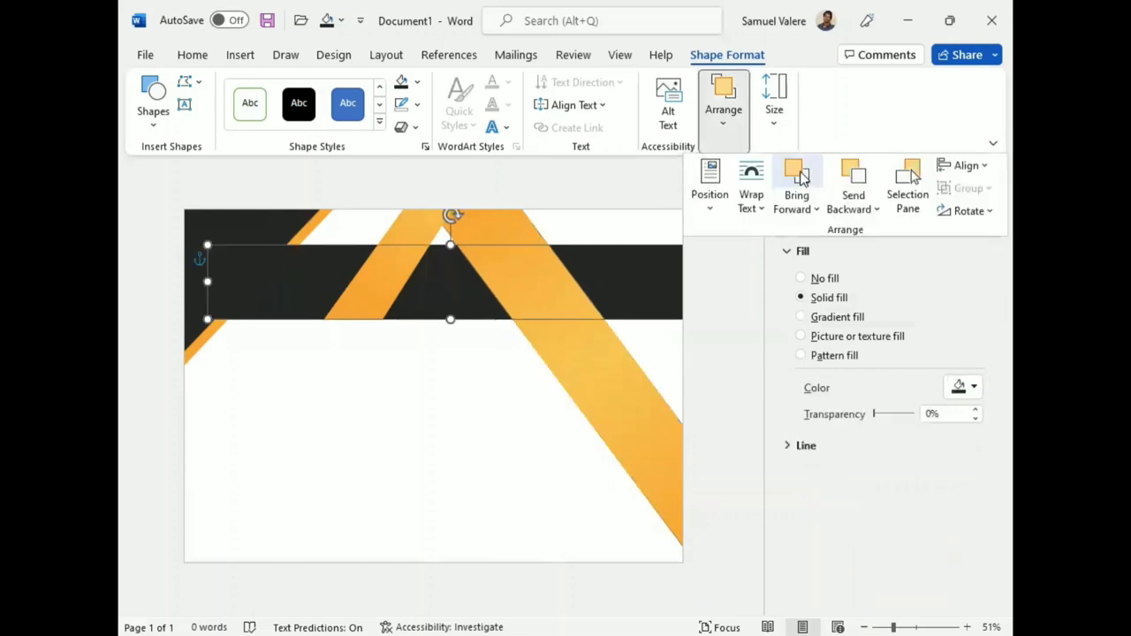
left_click(800, 176)
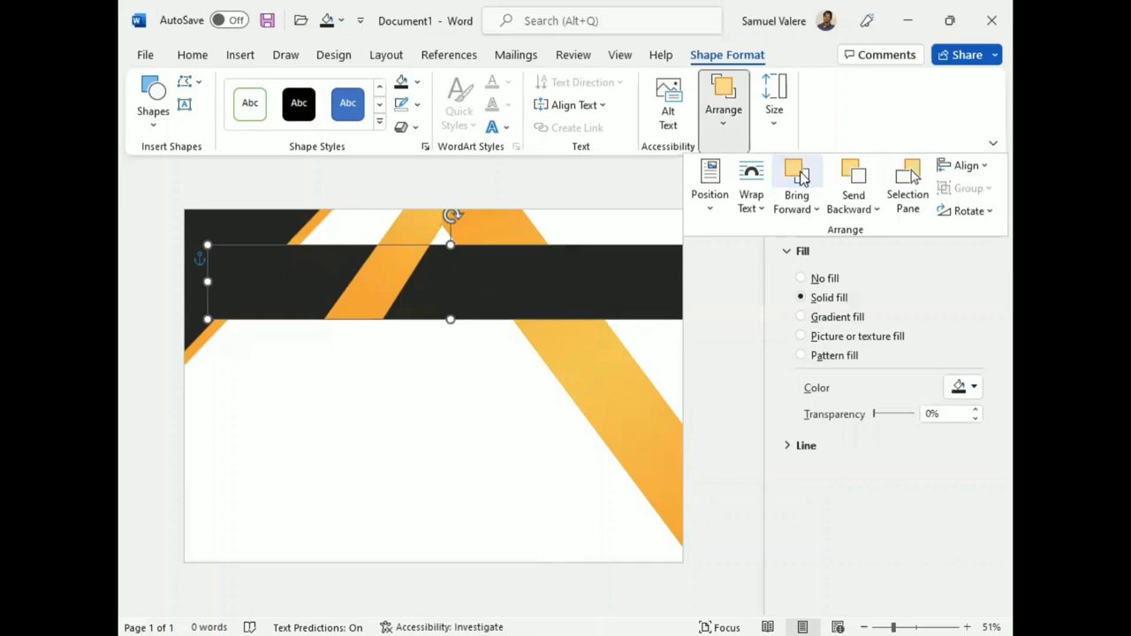
Restack both dark top-left corner shapes (send backward, then forward twice) and close Format Shape
left_click(259, 222)
left_click(257, 222)
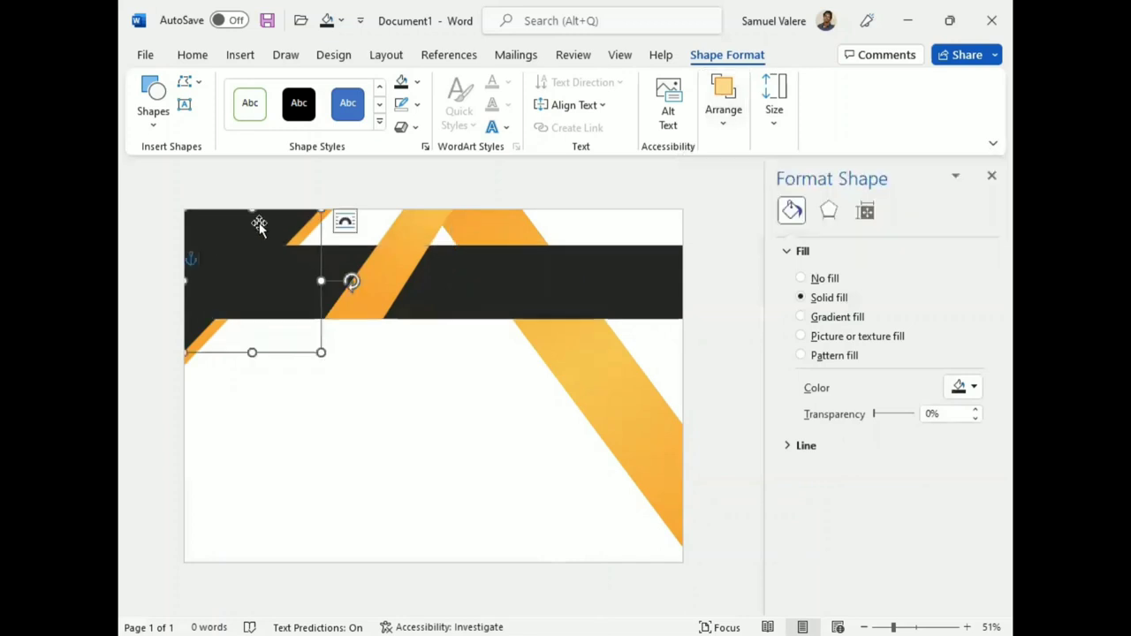
left_click(208, 334, "shift")
left_click(721, 118)
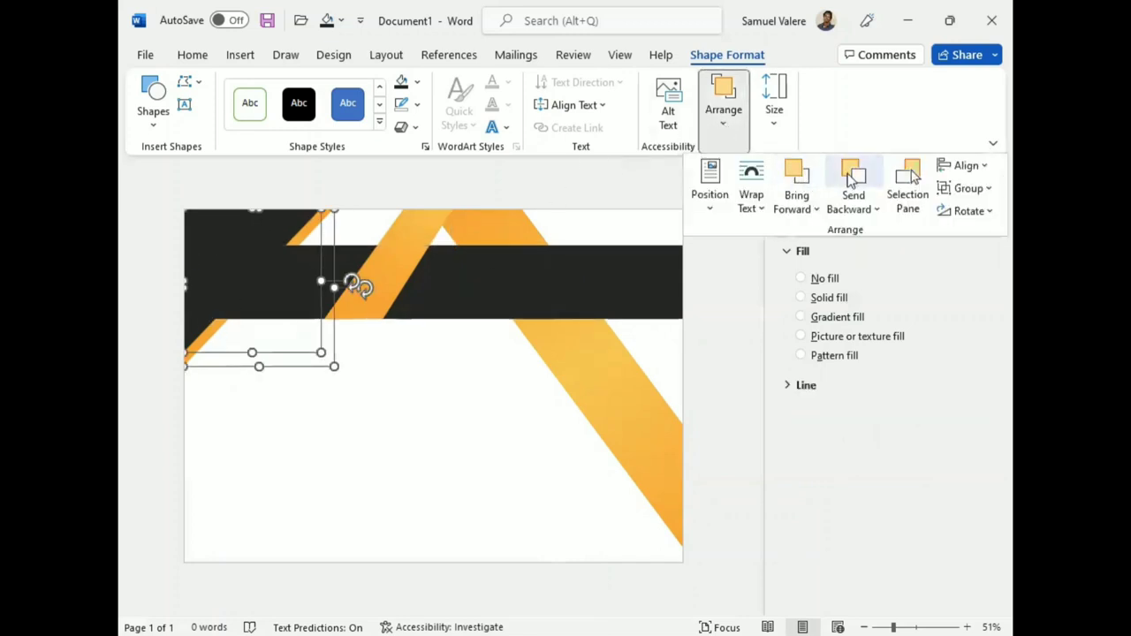
left_click(850, 179)
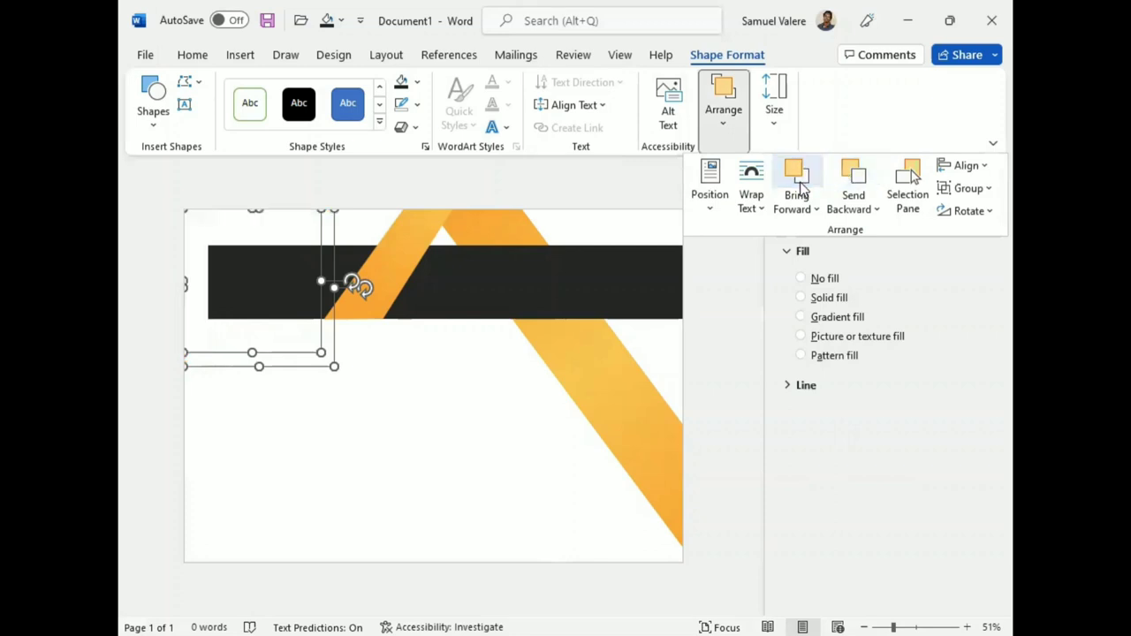
left_click(798, 181)
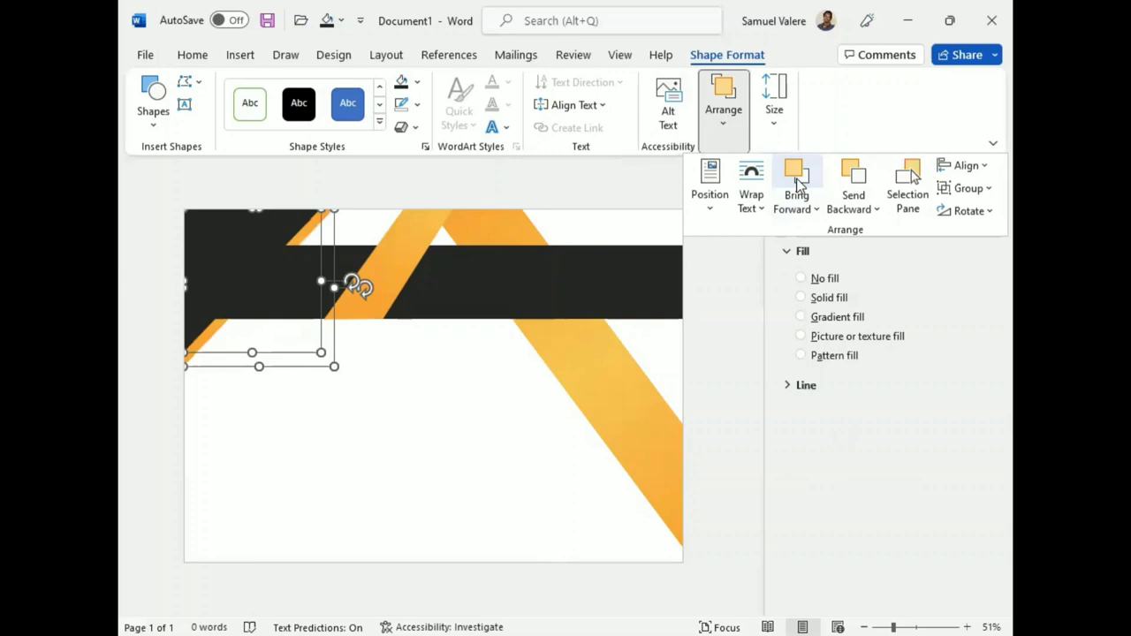
left_click(798, 181)
left_click(869, 489)
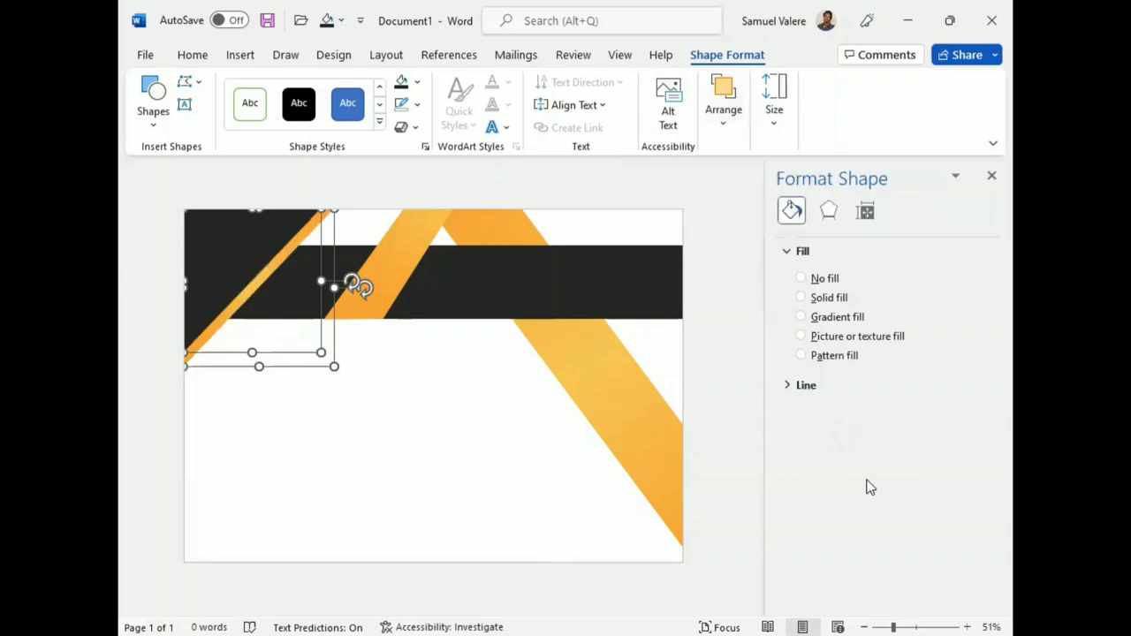
left_click(990, 181)
left_click(924, 366)
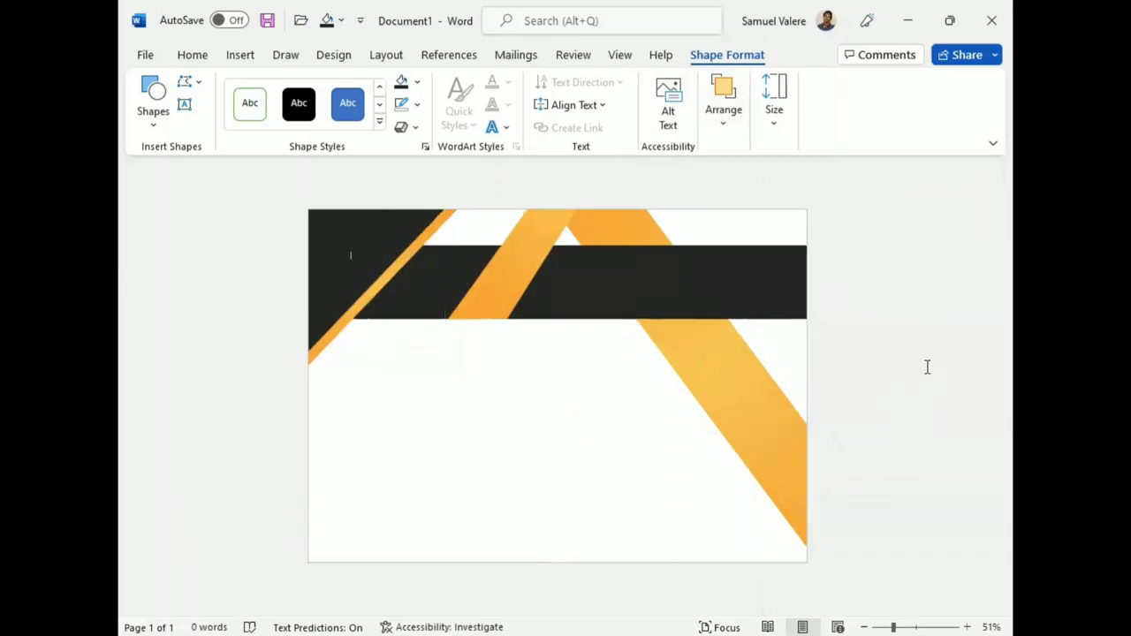
Draw a parallelogram under the black band, then size and stretch it toward the right stripe
left_click(244, 54)
left_click(314, 83)
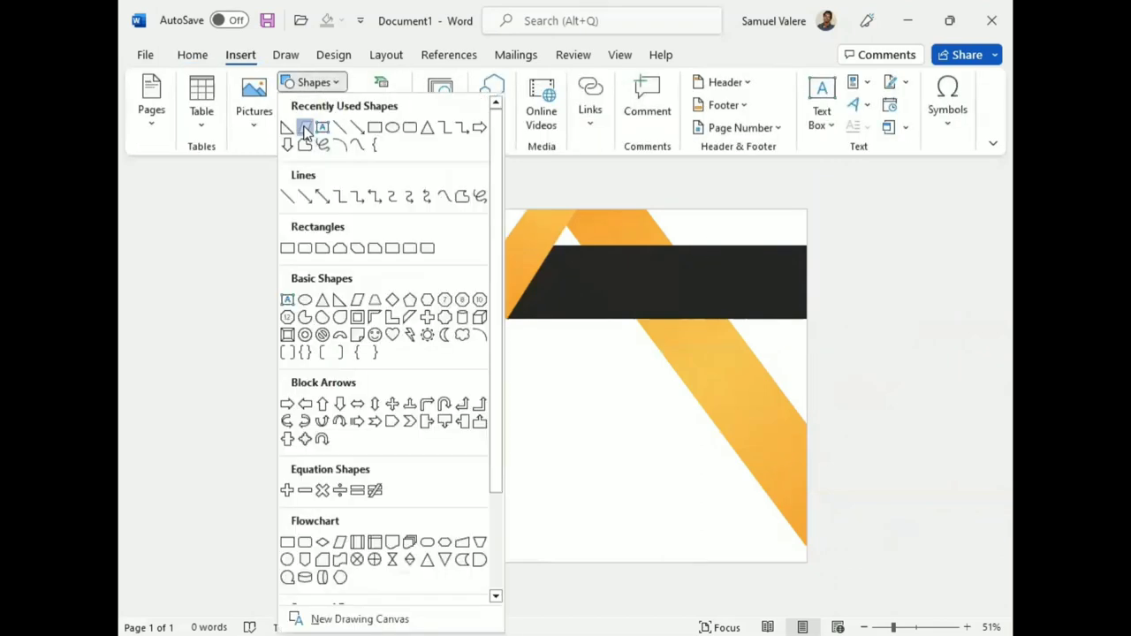
left_click(305, 124)
left_click_drag(327, 365, 669, 396)
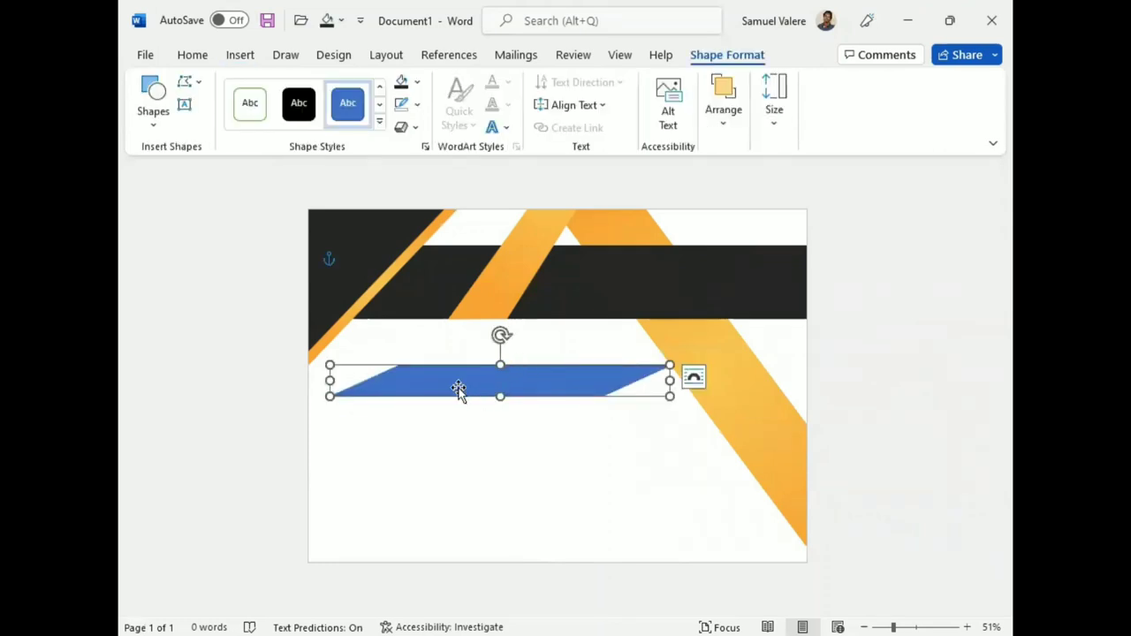
left_click_drag(500, 396, 455, 352)
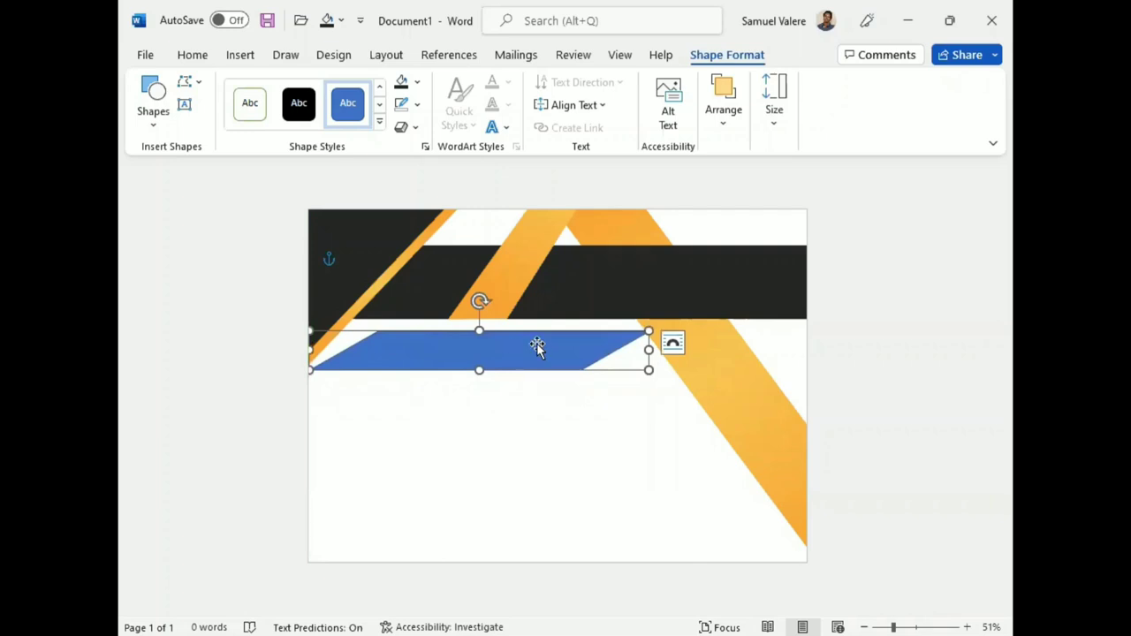
left_click_drag(537, 347, 417, 328)
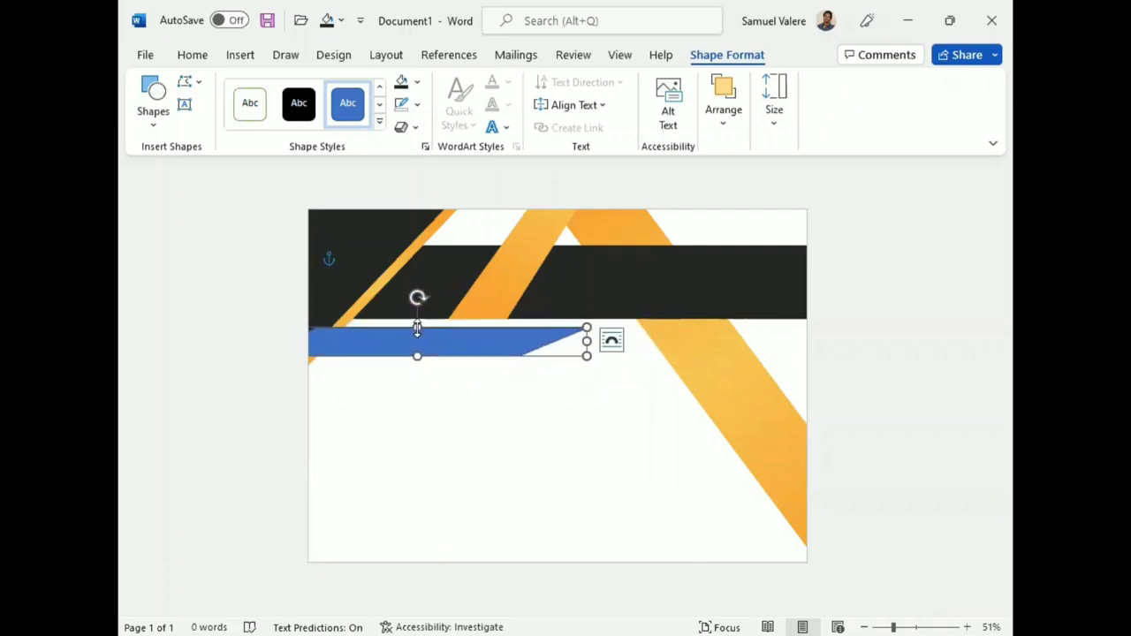
left_click_drag(587, 341, 717, 341)
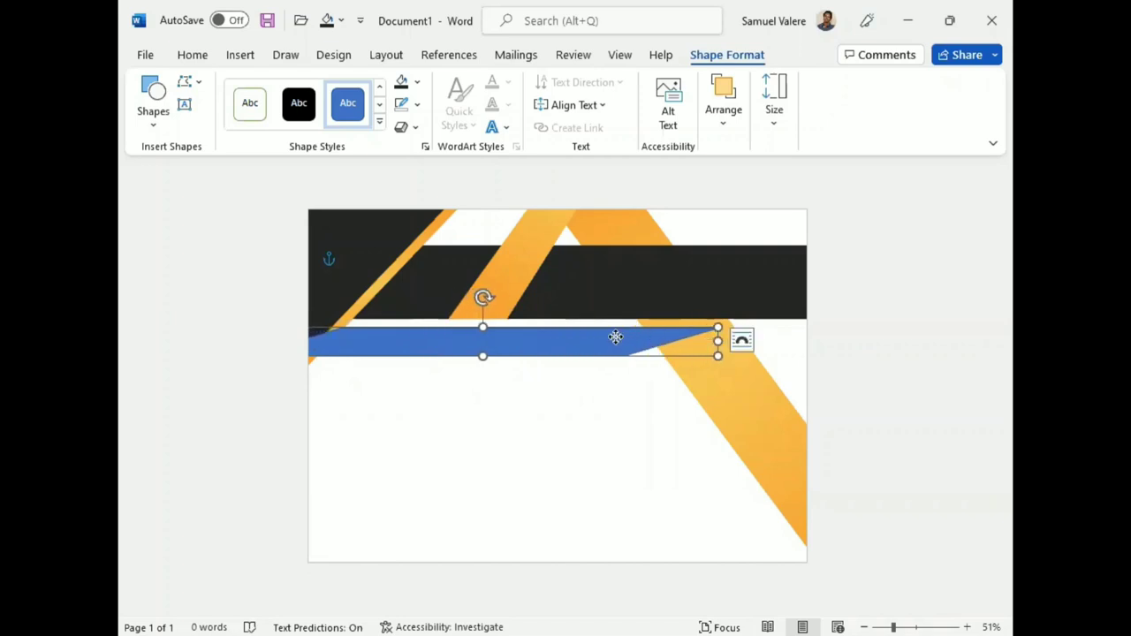
Use Edit Points to slant the bar's right edge and pull its top-left corner to the page edge
right_click(615, 337)
left_click(673, 336)
mouse_move(661, 345)
left_mouse_down()
mouse_move(690, 351)
mouse_move(721, 323)
left_mouse_up()
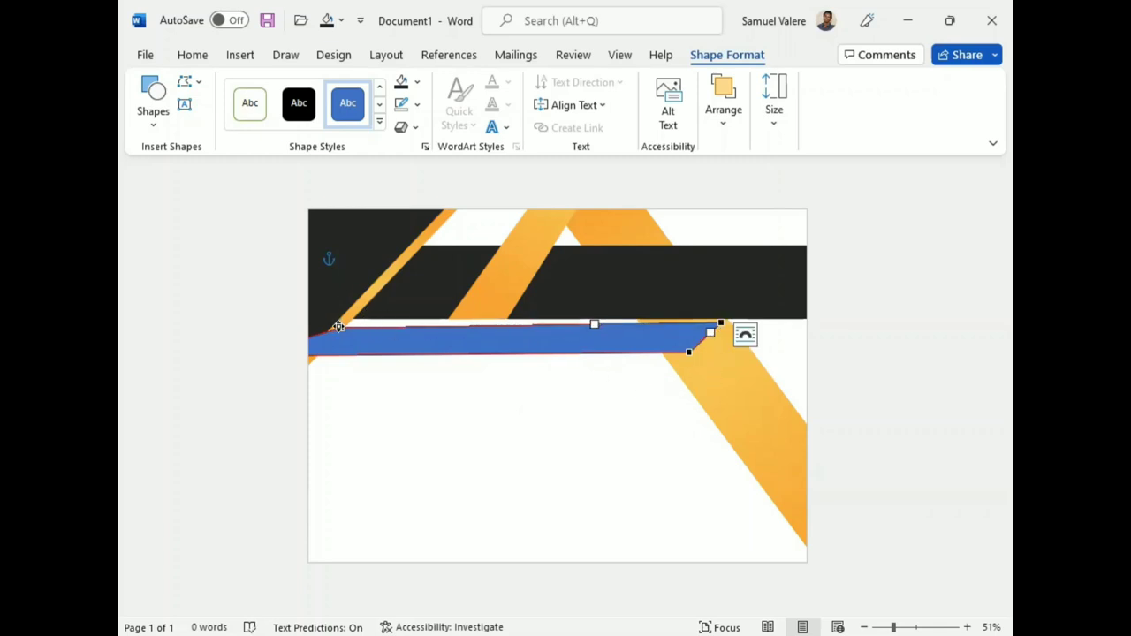
left_click_drag(338, 328, 315, 325)
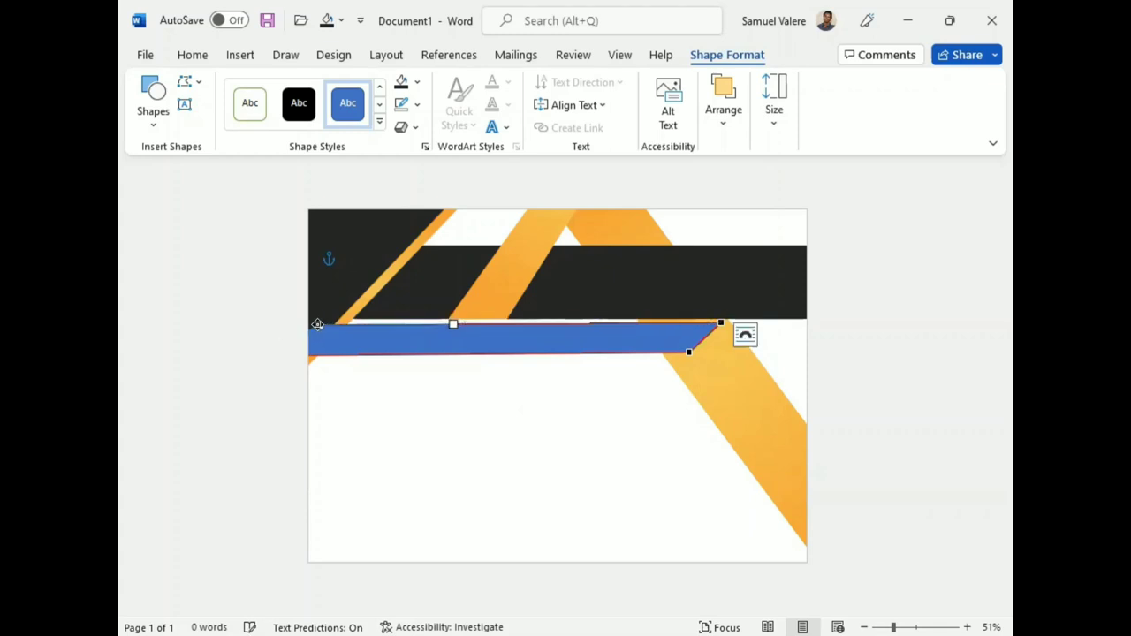
left_click(946, 377)
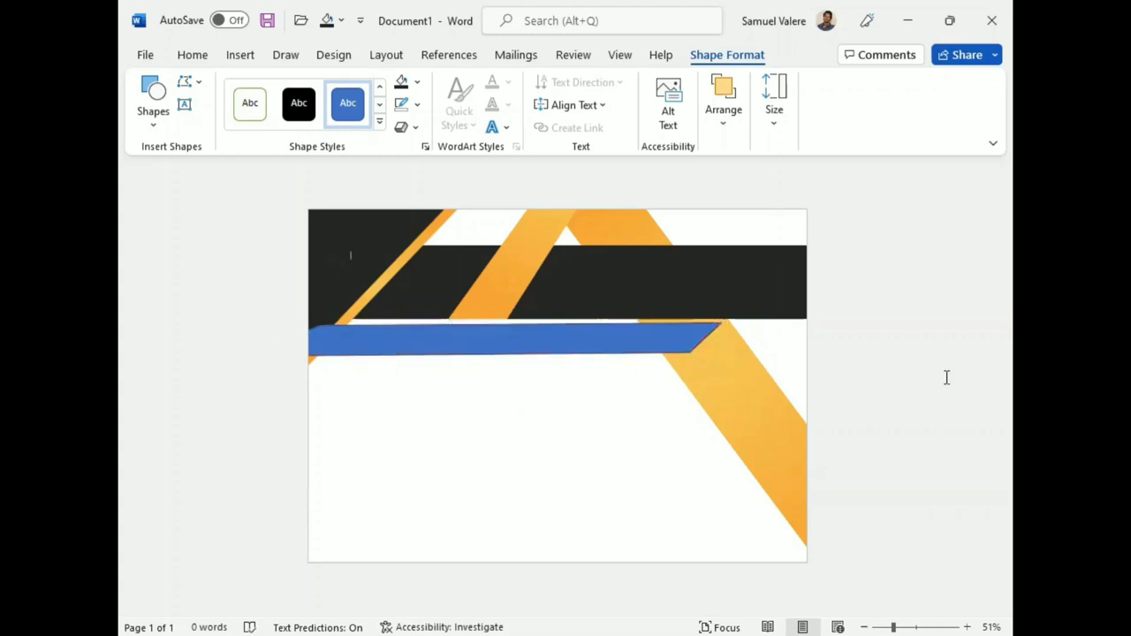
Send the blue bar behind the orange stripe and remove its outline
left_click(570, 347)
left_click(722, 113)
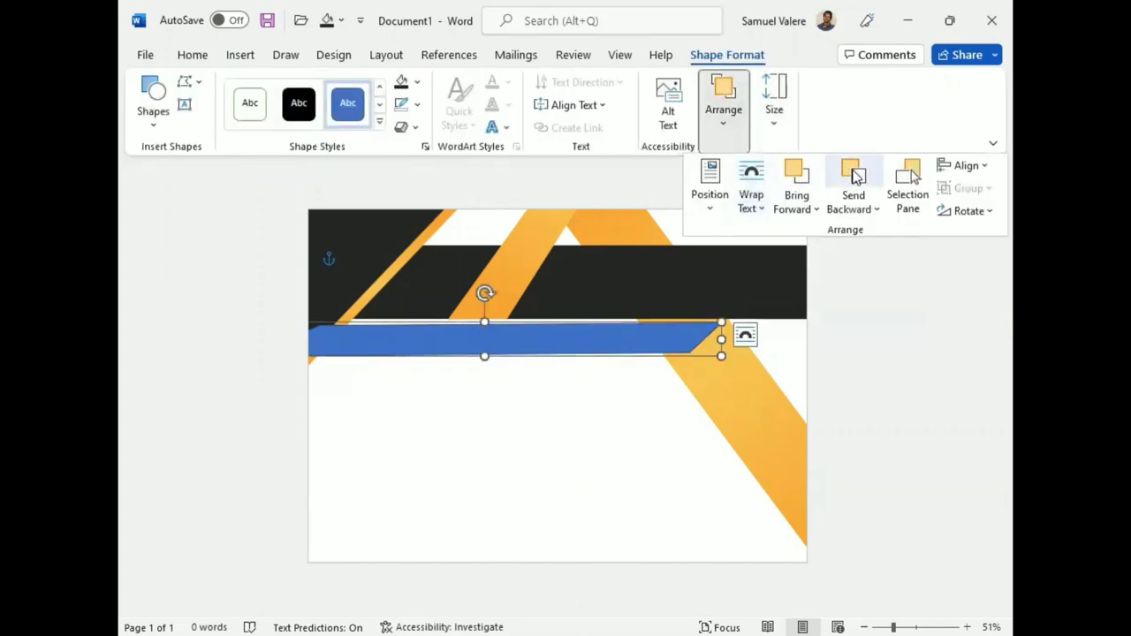
left_click(853, 177)
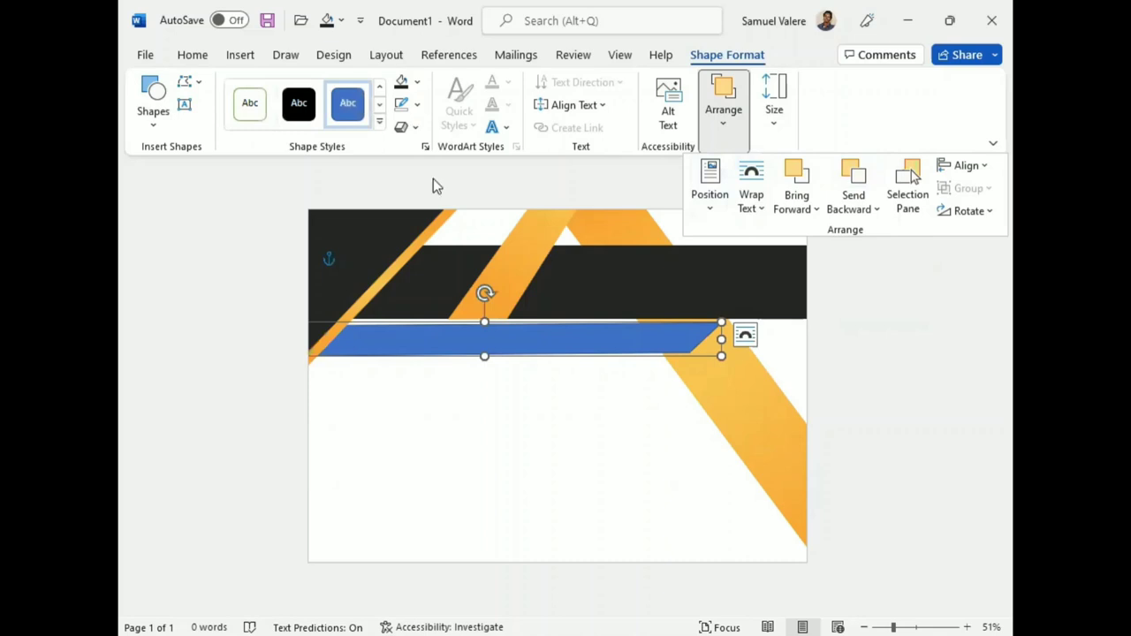
left_click(417, 103)
left_click(412, 348)
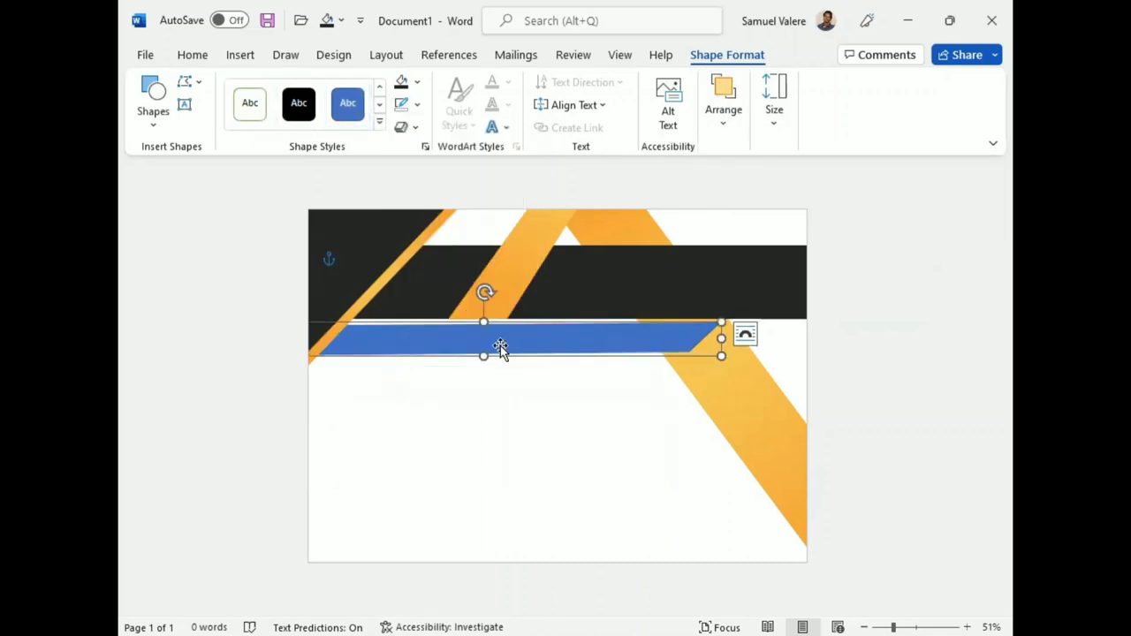
right_click(614, 338)
left_click(664, 337)
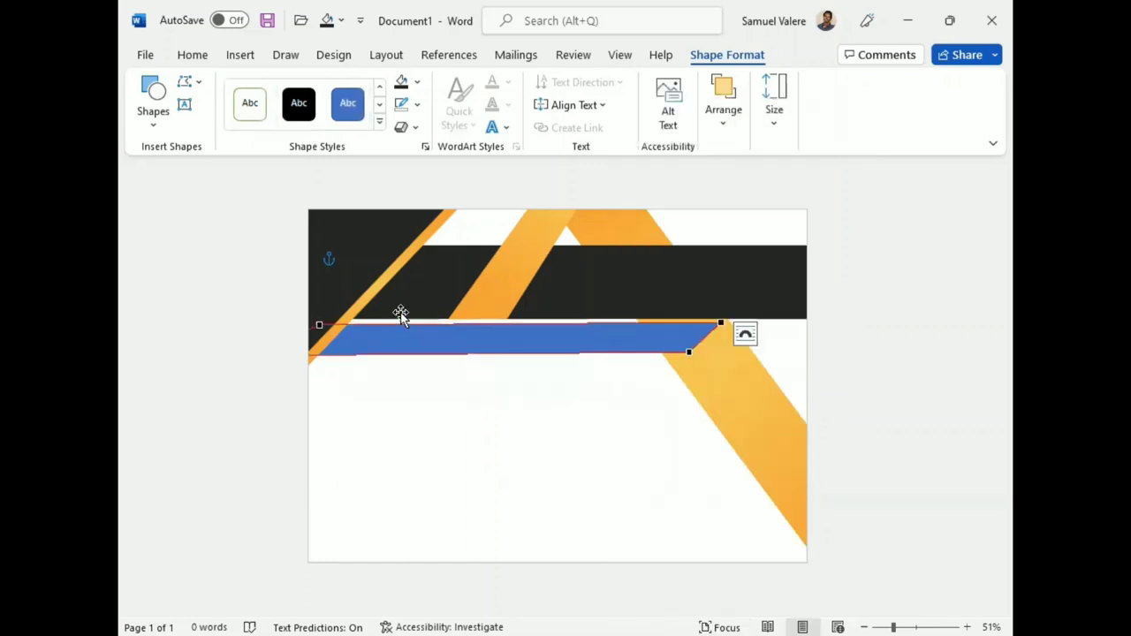
left_click(319, 324)
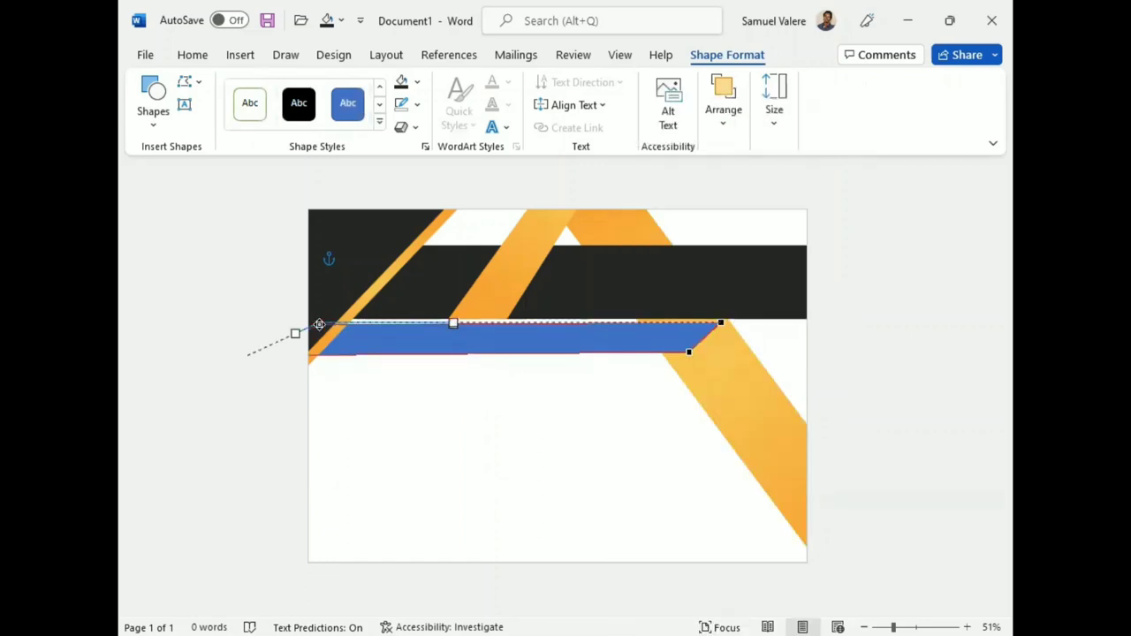
key("Escape")
Fill the lower bar with the dark black colour instead of blue
left_click(482, 371)
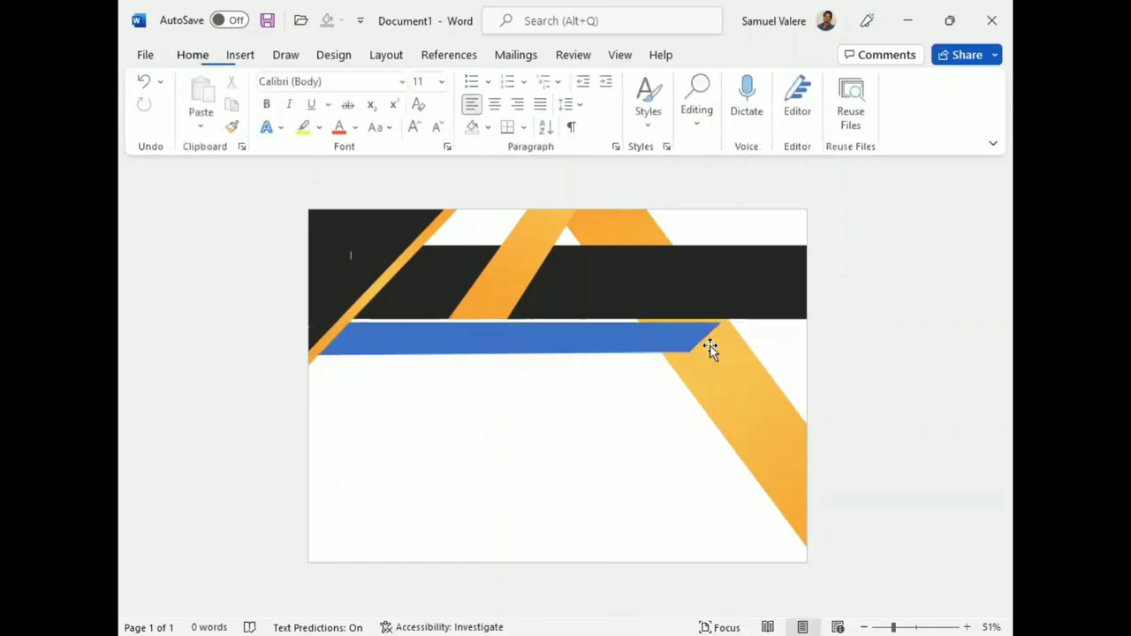
left_click(650, 338)
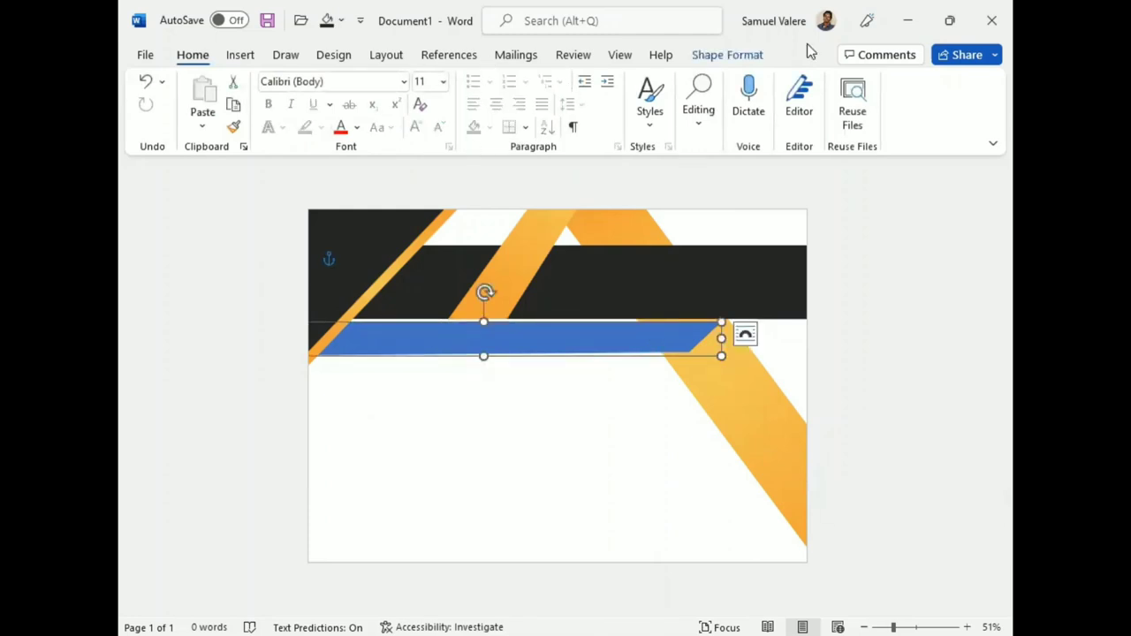
left_click(727, 58)
left_click(402, 83)
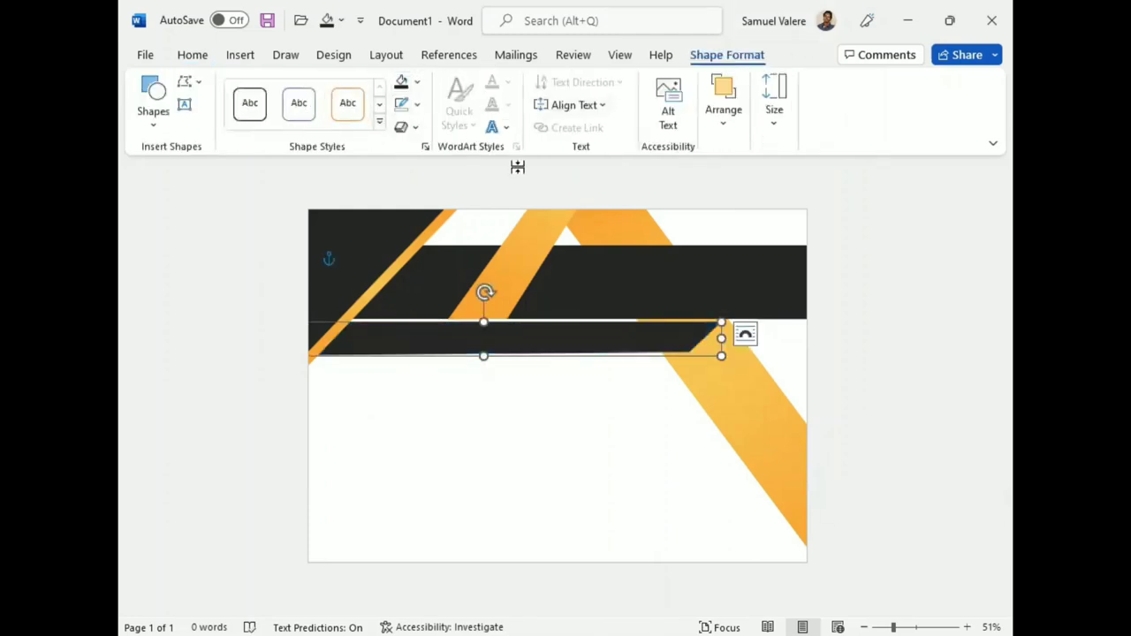
left_click(417, 82)
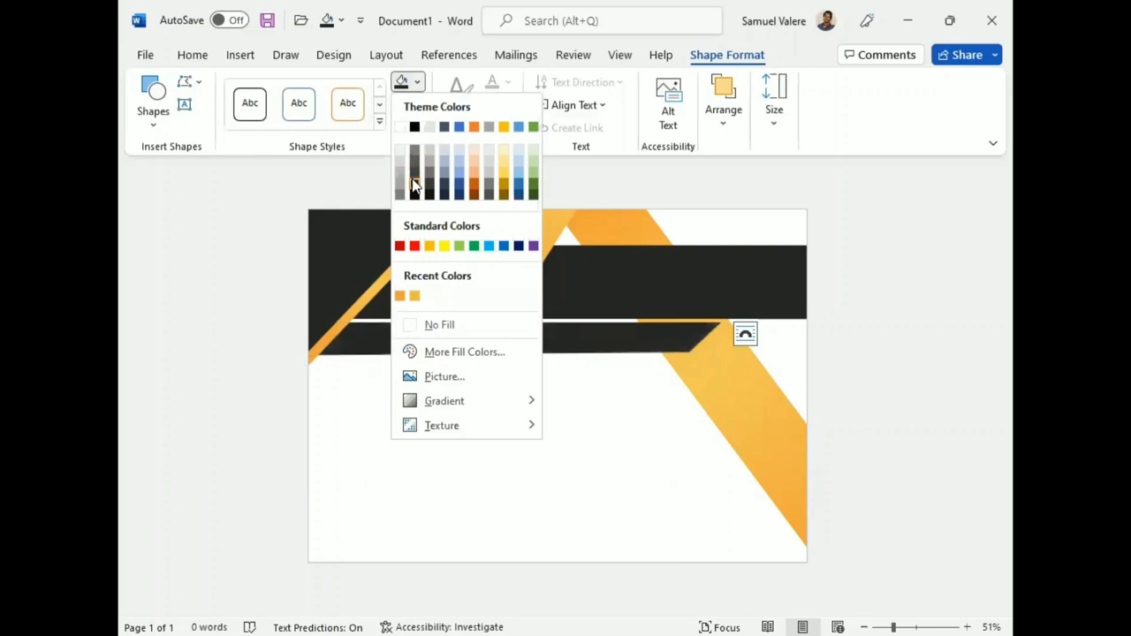
left_click(412, 184)
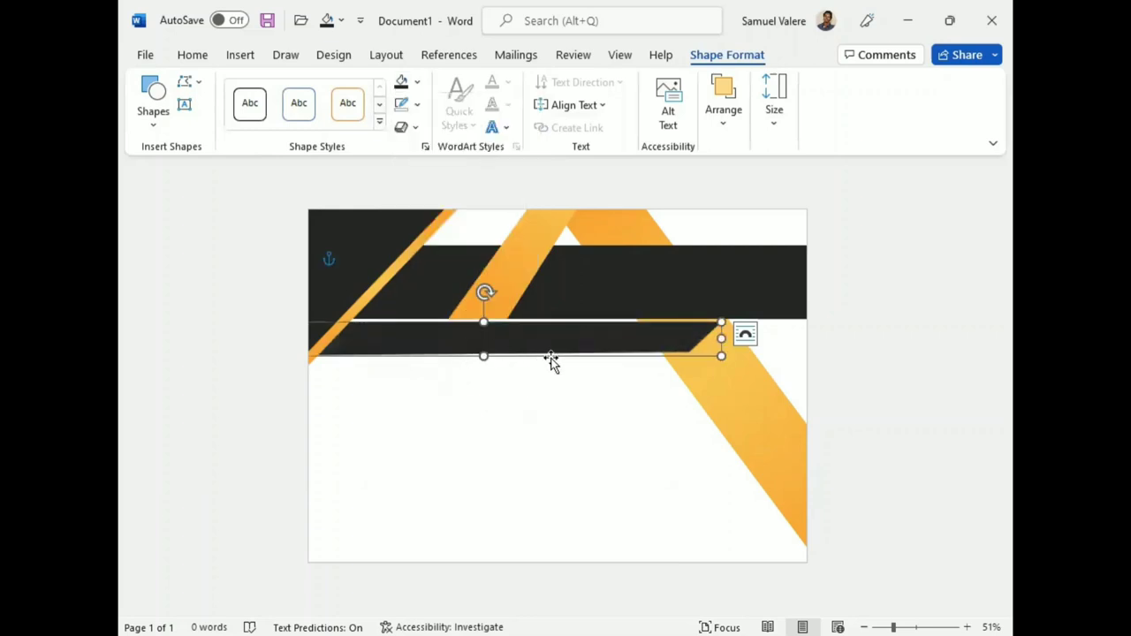
Stretch the lower black bar slightly further right across the orange band
left_click(720, 414)
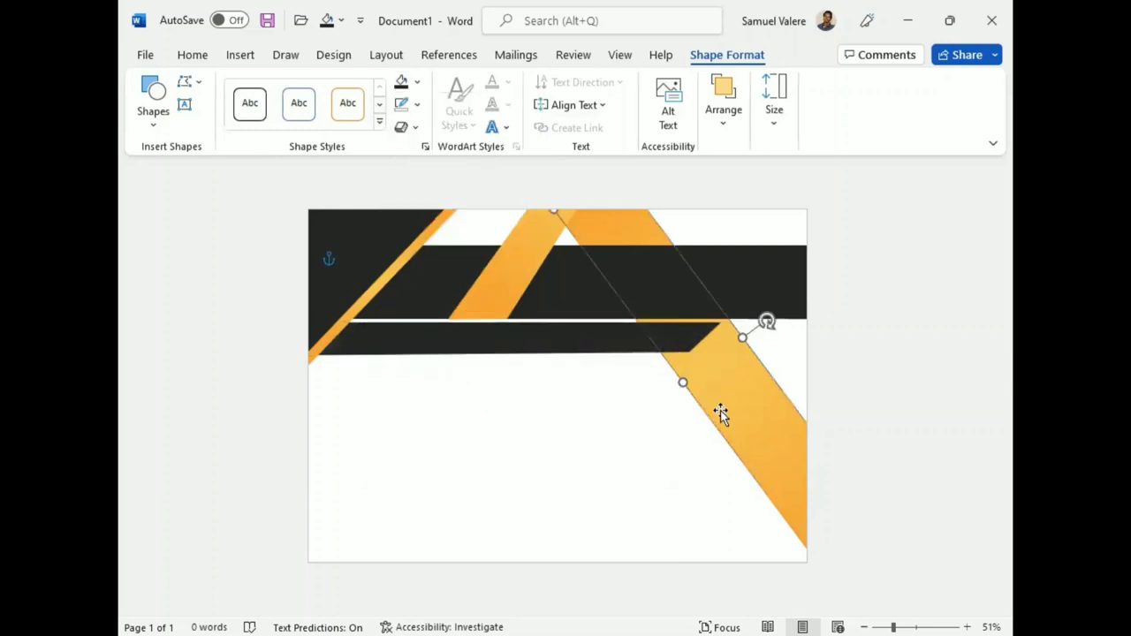
left_click(673, 334)
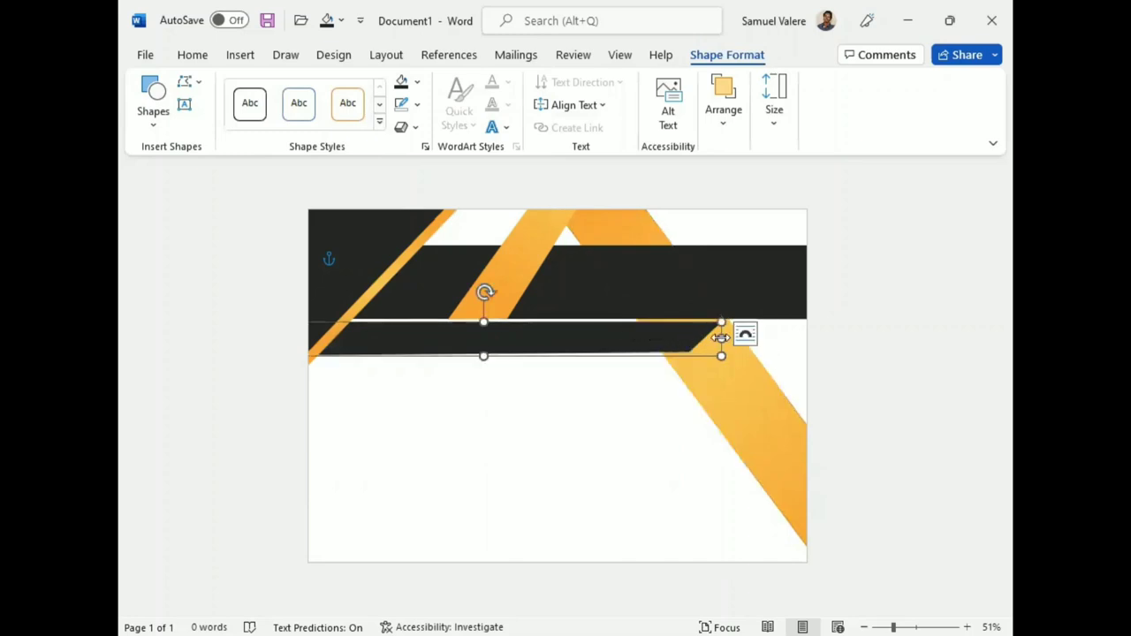
left_click_drag(721, 336, 724, 336)
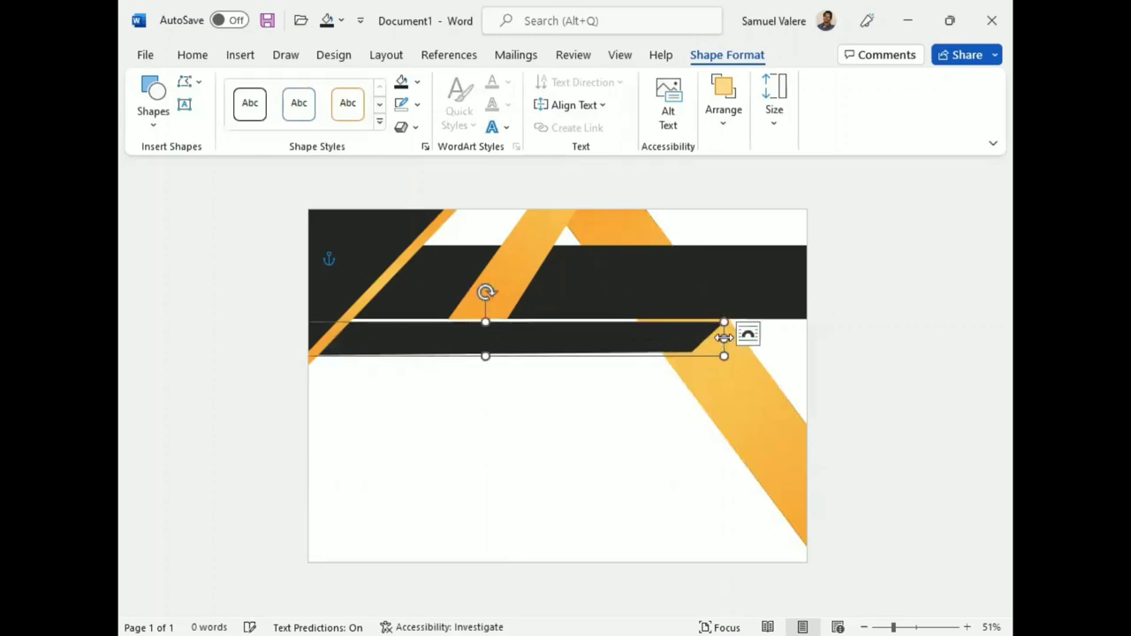
Draw a text box on the upper black bar and type 'Certificate'
left_click(185, 106)
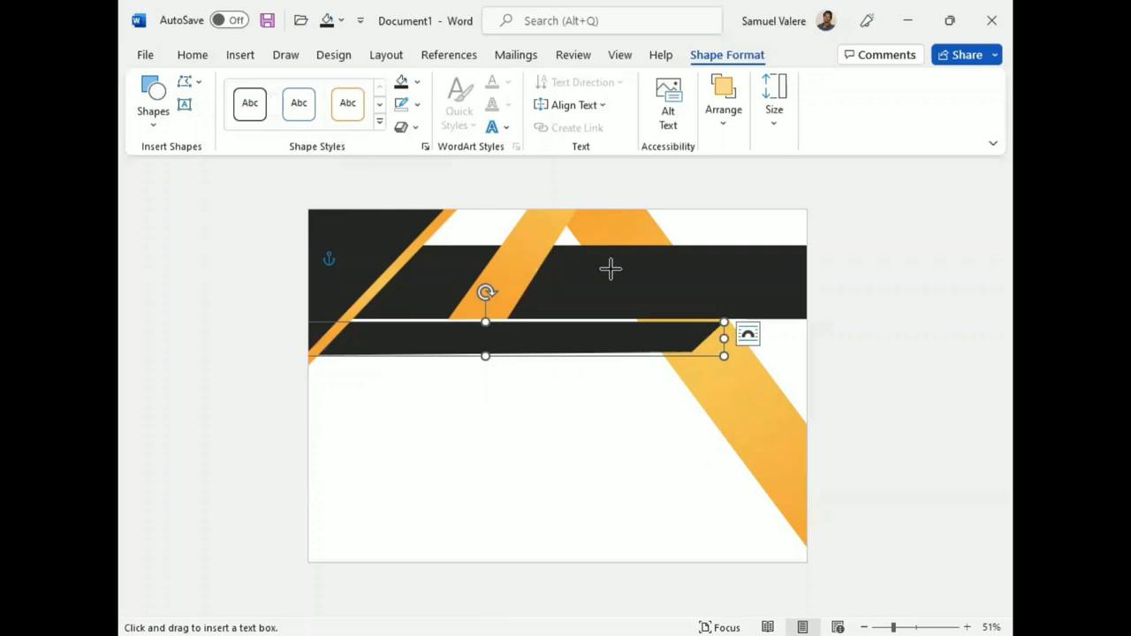
left_click_drag(547, 268, 771, 311)
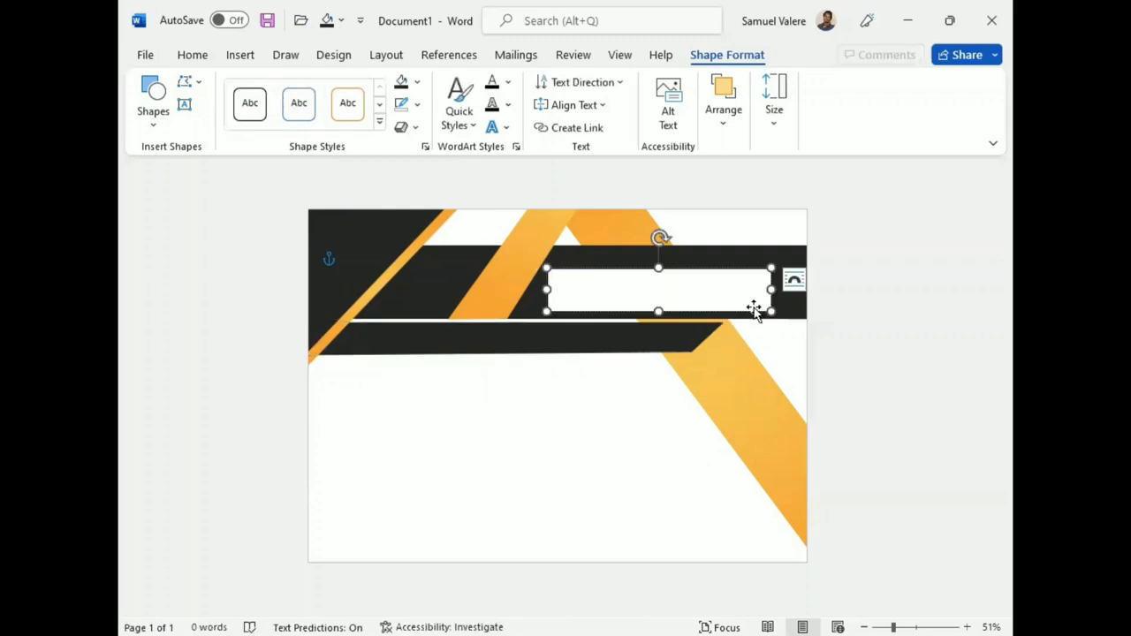
type("Certificate")
Format the word as centered Georgia in 48 pt, changed to UPPERCASE
double_click(571, 276)
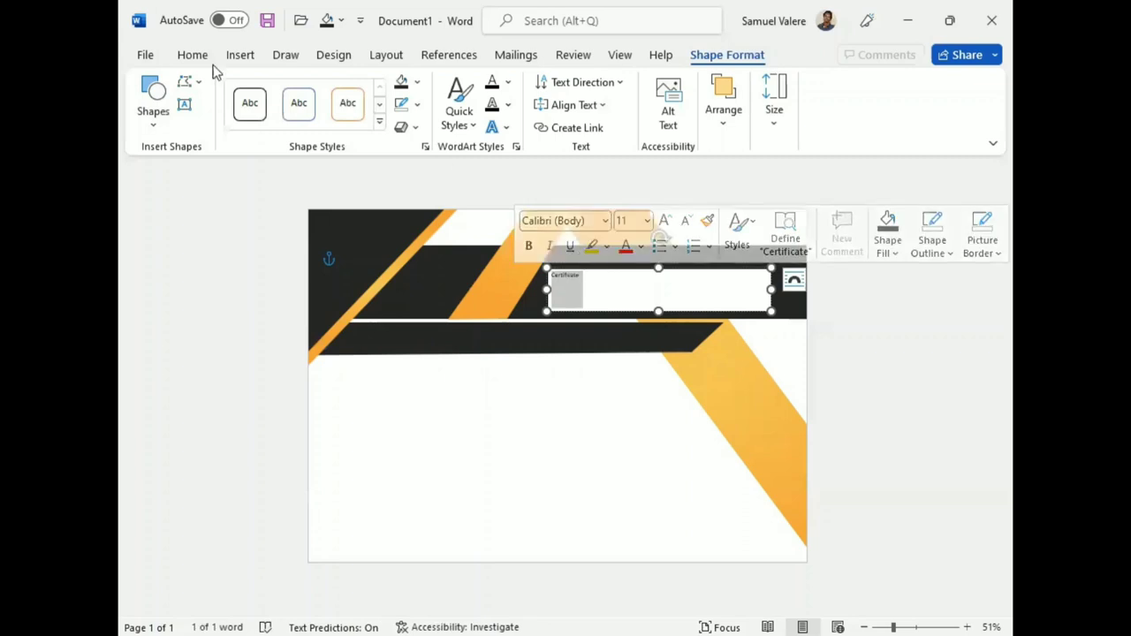
left_click(191, 55)
left_click(341, 81)
type("Georgia")
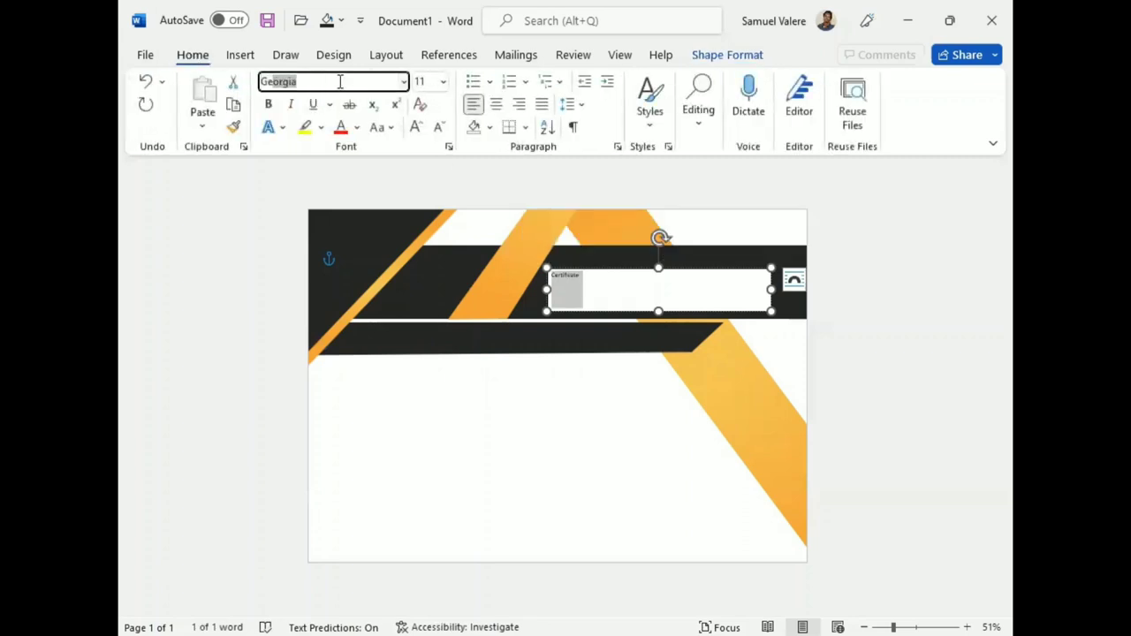
key("Return")
left_click(495, 105)
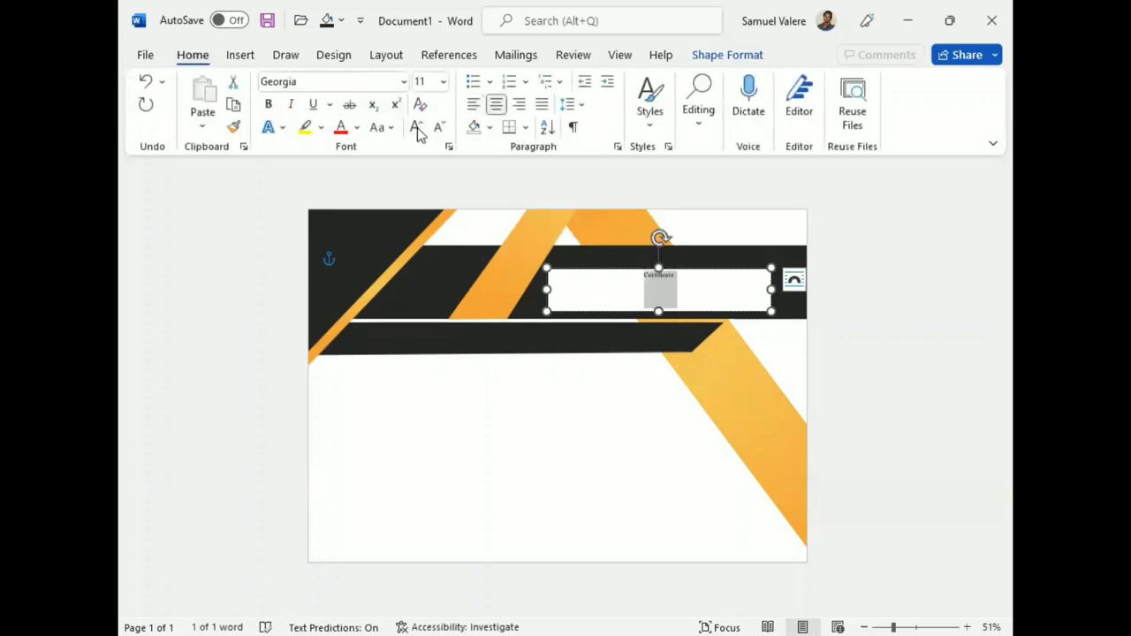
left_click(415, 126)
left_click(415, 126)
left_click(415, 127)
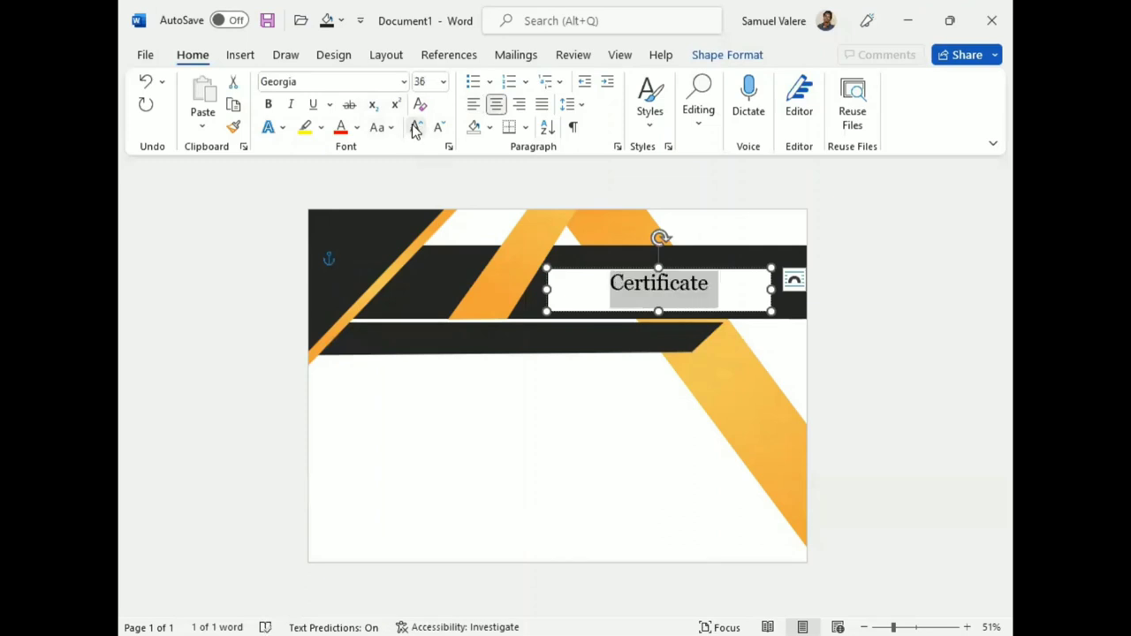
left_click(419, 191)
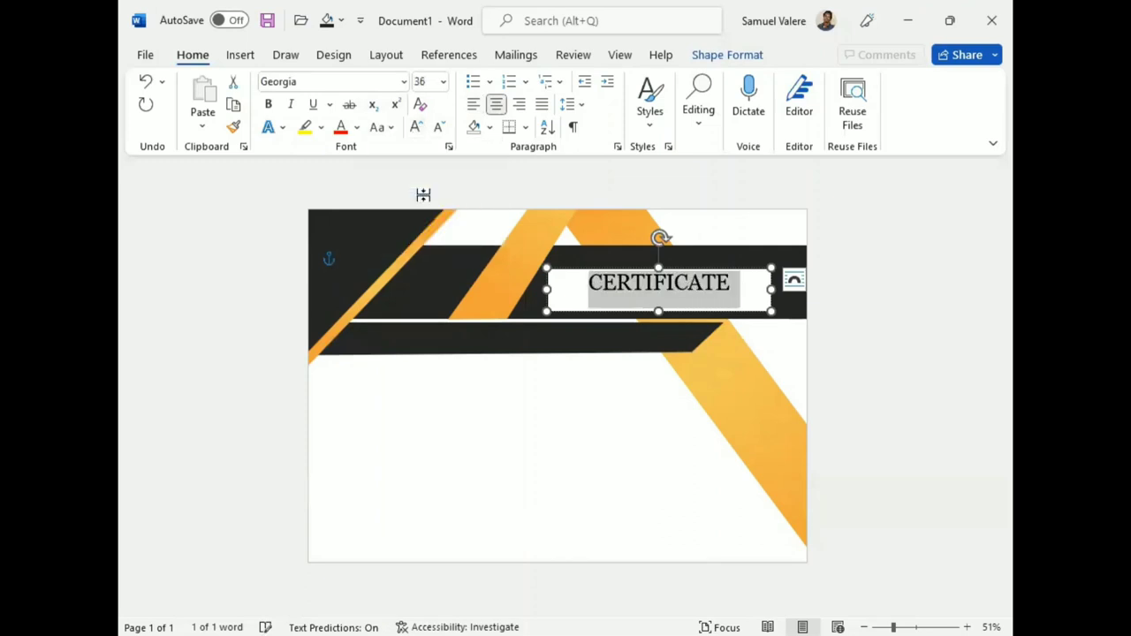
left_click(416, 127)
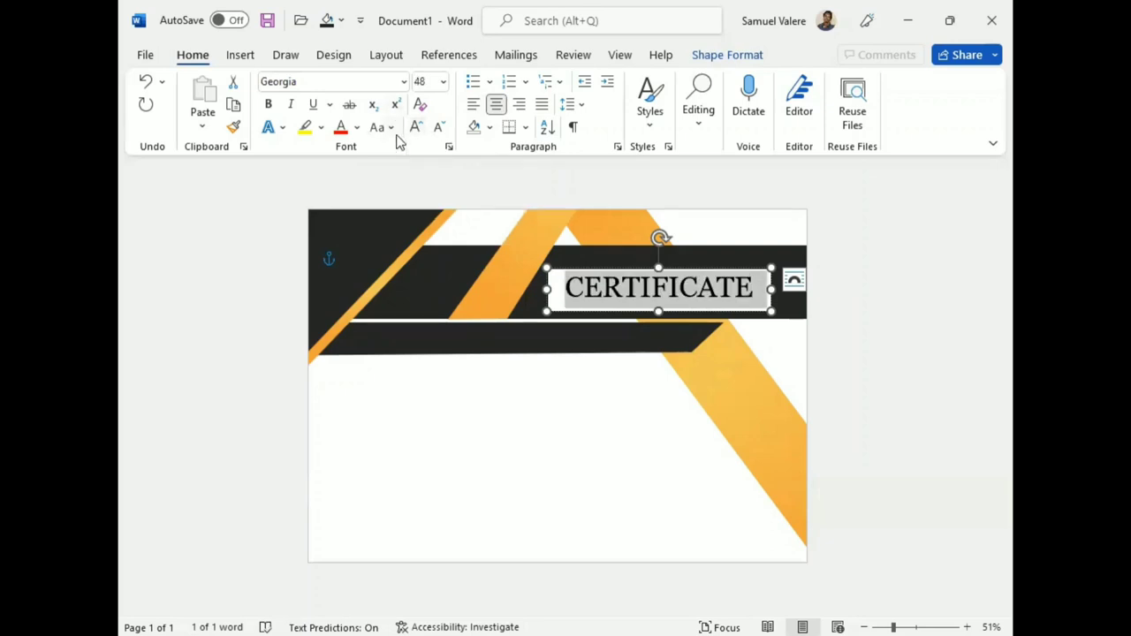
Give the CERTIFICATE text box no fill and no outline, and make its text white
left_click(717, 56)
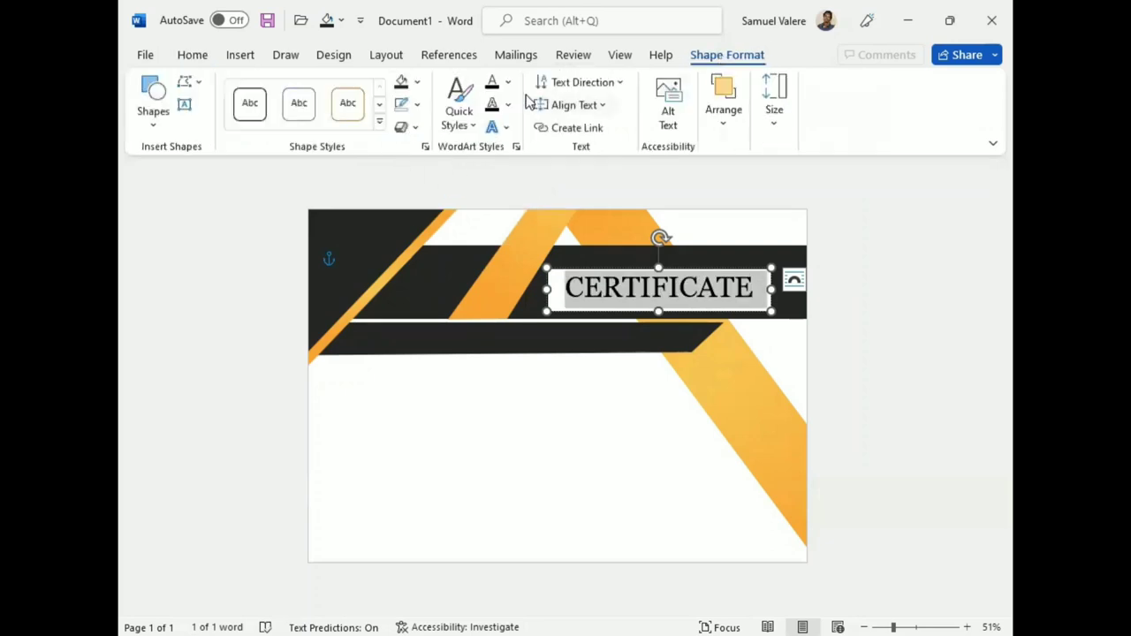
left_click(420, 85)
left_click(410, 328)
left_click(417, 105)
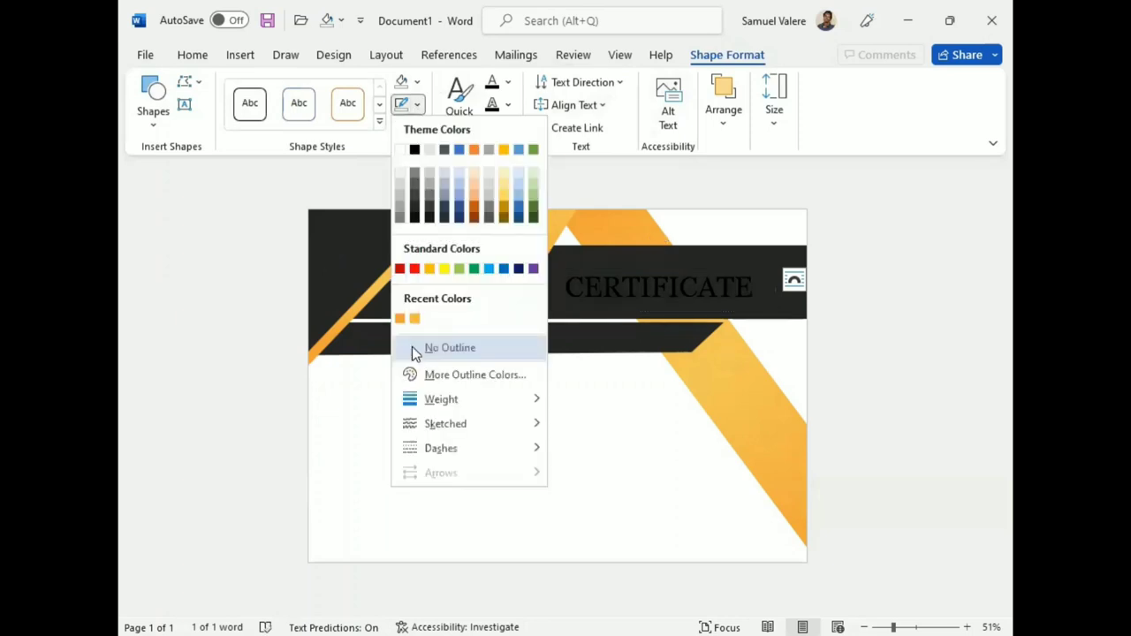
left_click(412, 346)
left_click(507, 81)
left_click(495, 152)
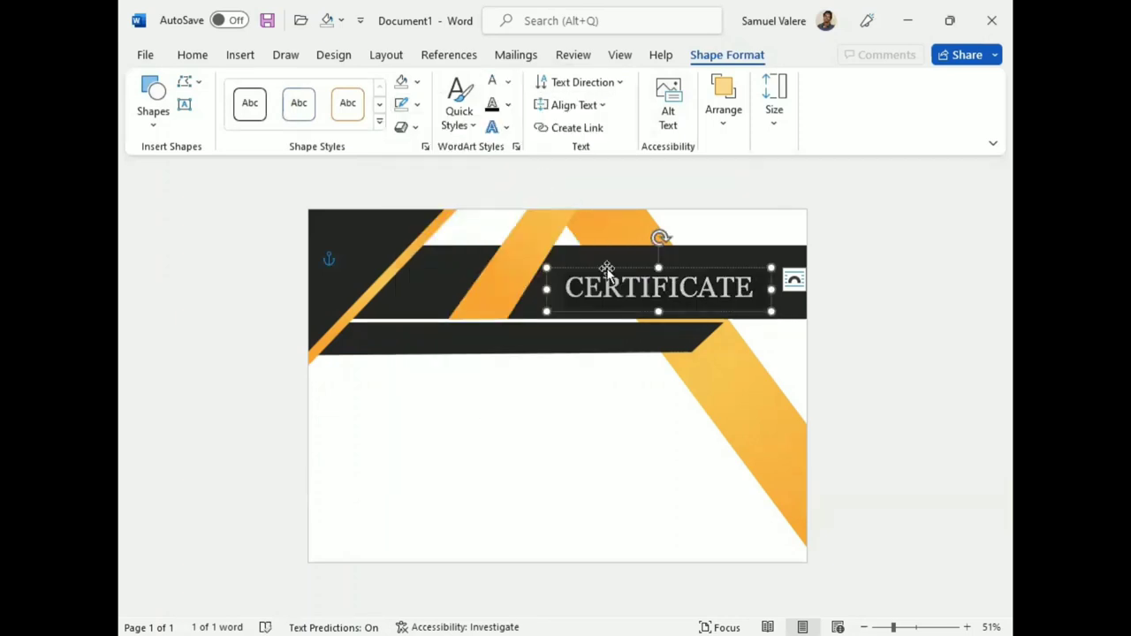
Shorten and reposition the CERTIFICATE box, then duplicate it just below, aligned right
left_click_drag(659, 311, 657, 305)
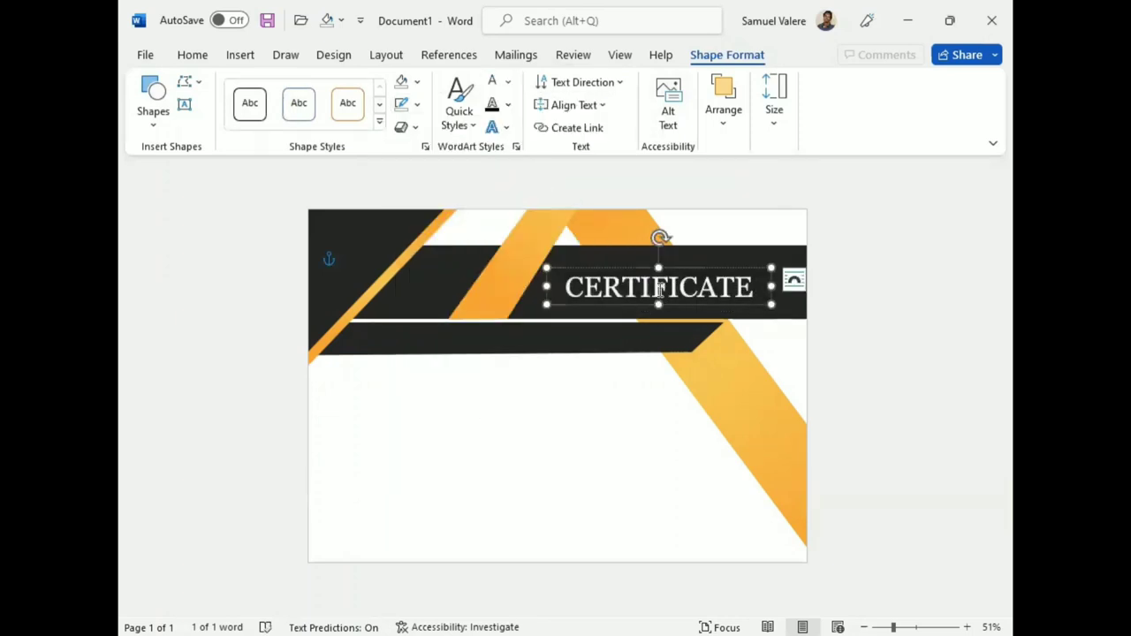
left_click_drag(675, 268, 721, 256)
left_click_drag(707, 299, 717, 314, "ctrl")
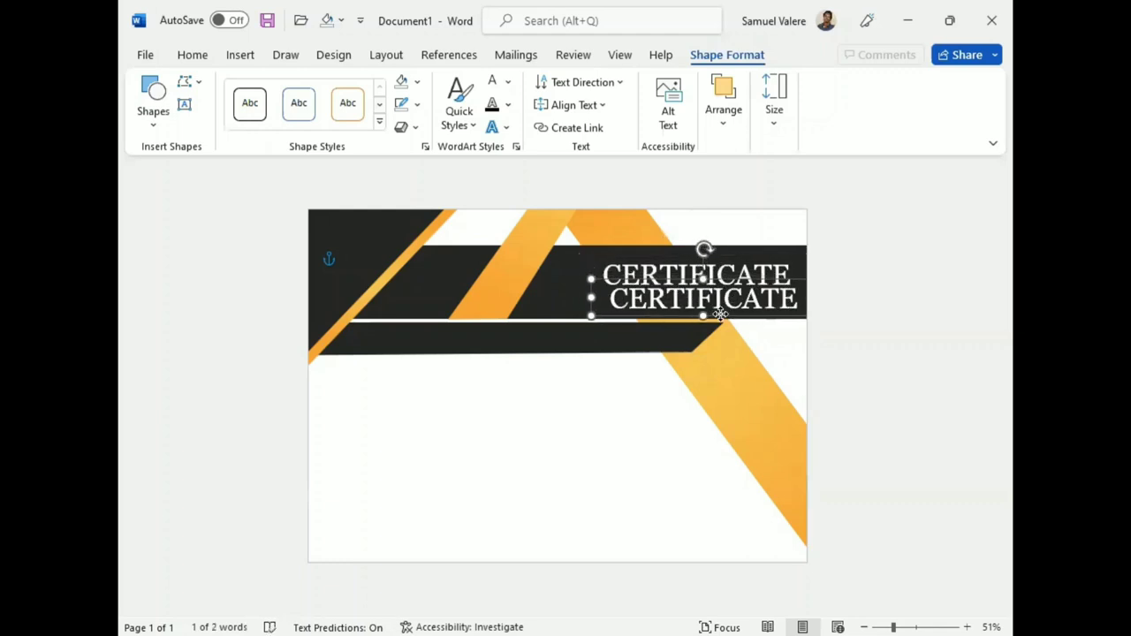
left_click_drag(716, 315, 706, 316)
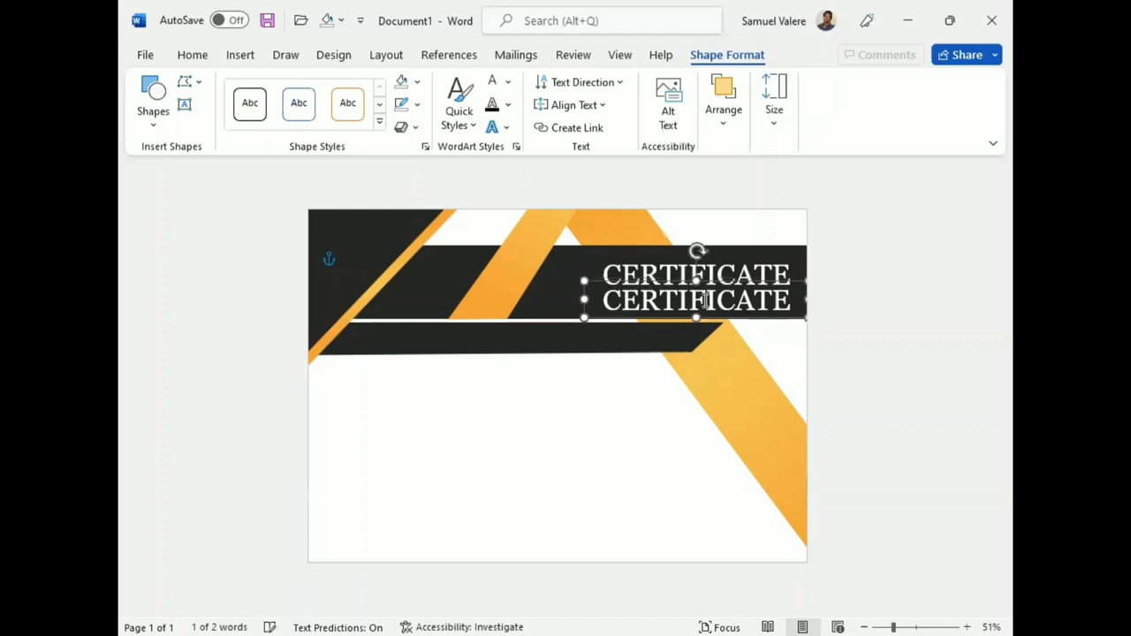
Change the copy's text to 'of appreciation' at 24 pt and trim the box to fit
double_click(717, 299)
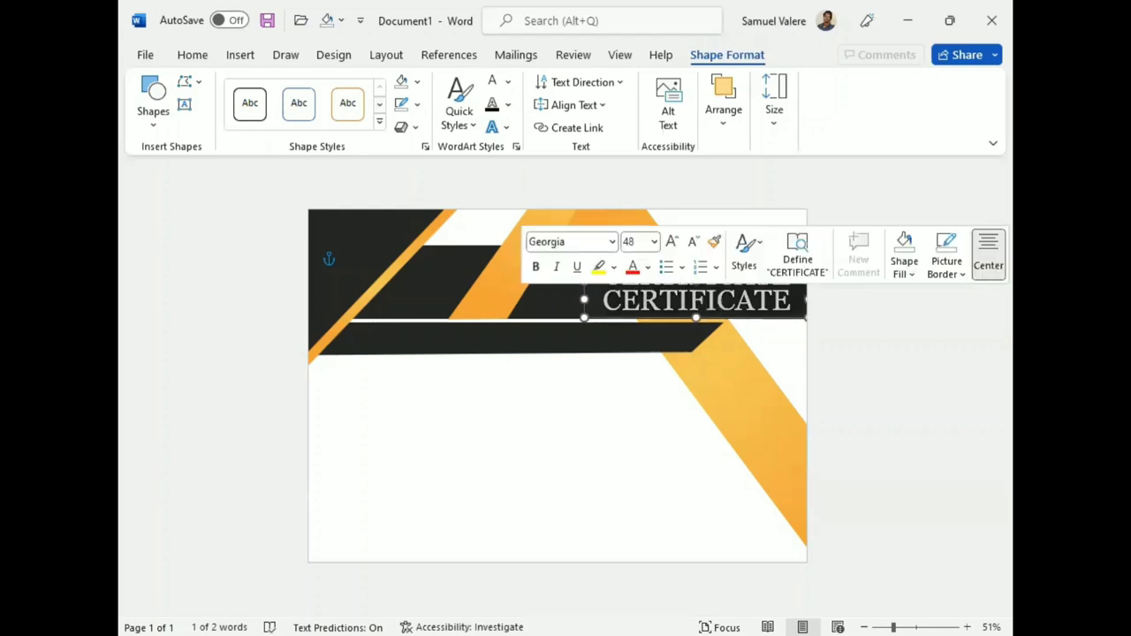
type("of apprecia")
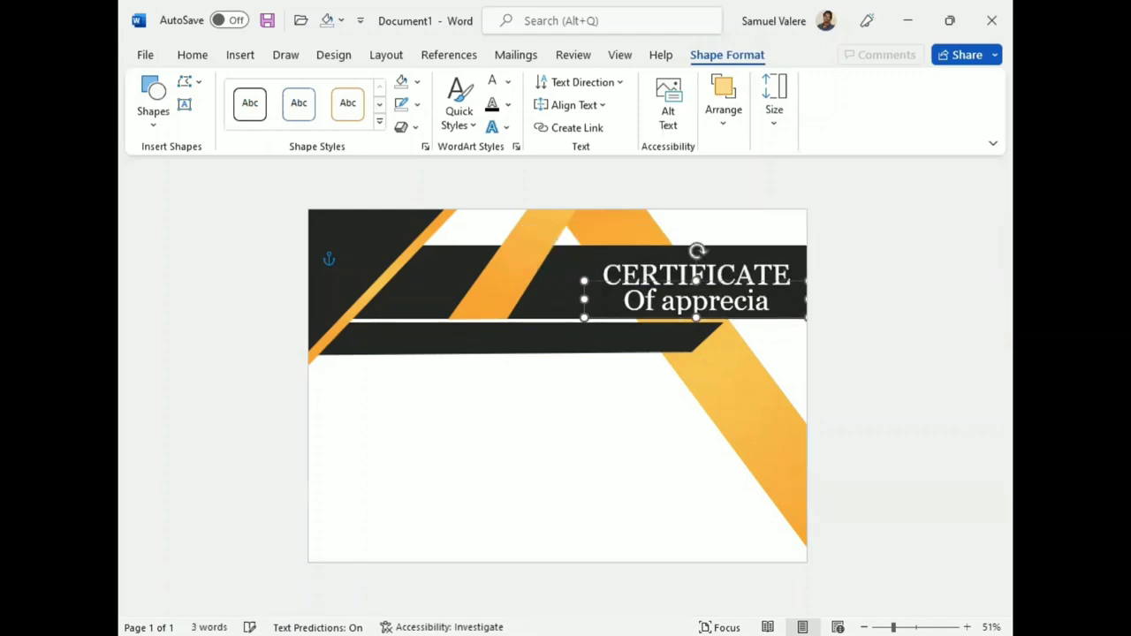
type("tion")
triple_click(648, 301)
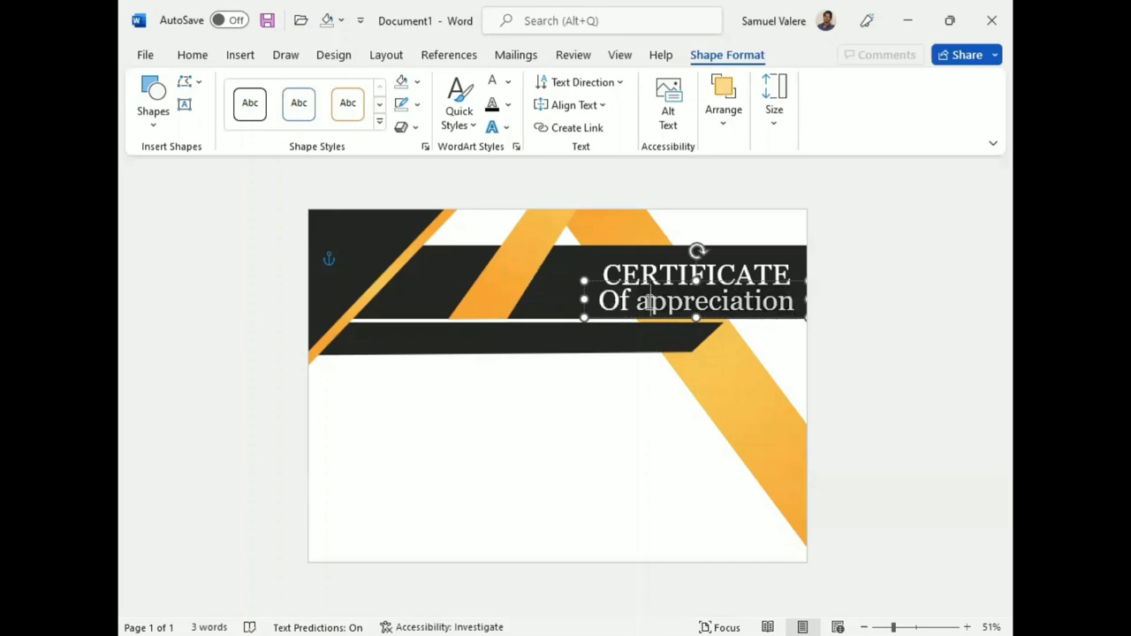
left_click(194, 56)
left_click(438, 127)
left_click(438, 126)
left_click(438, 126)
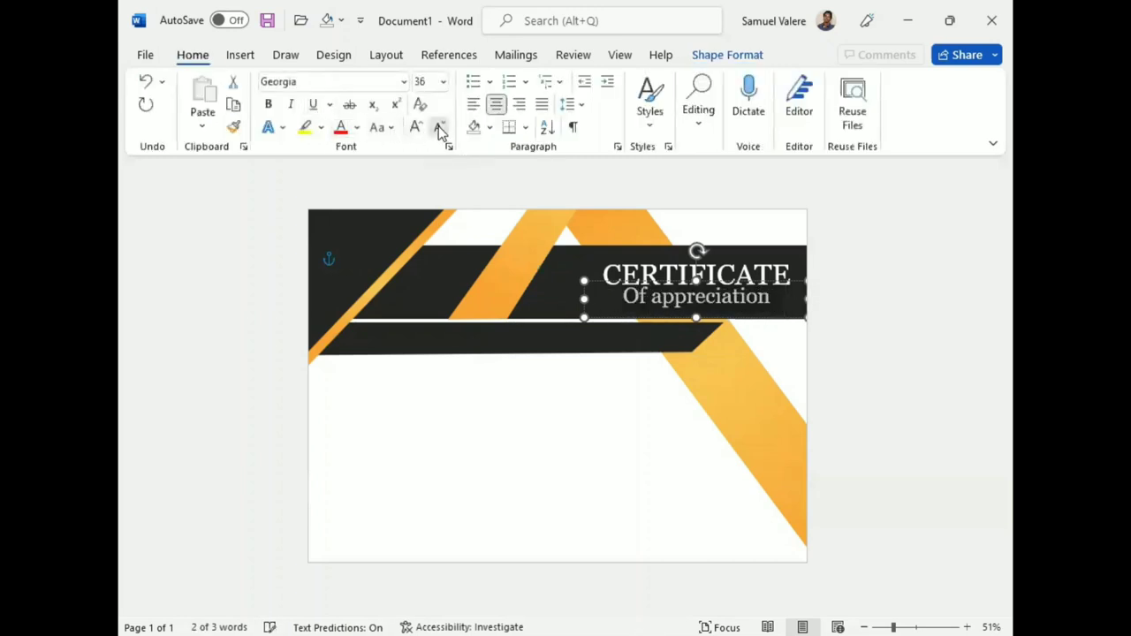
left_click(438, 127)
left_click(438, 127)
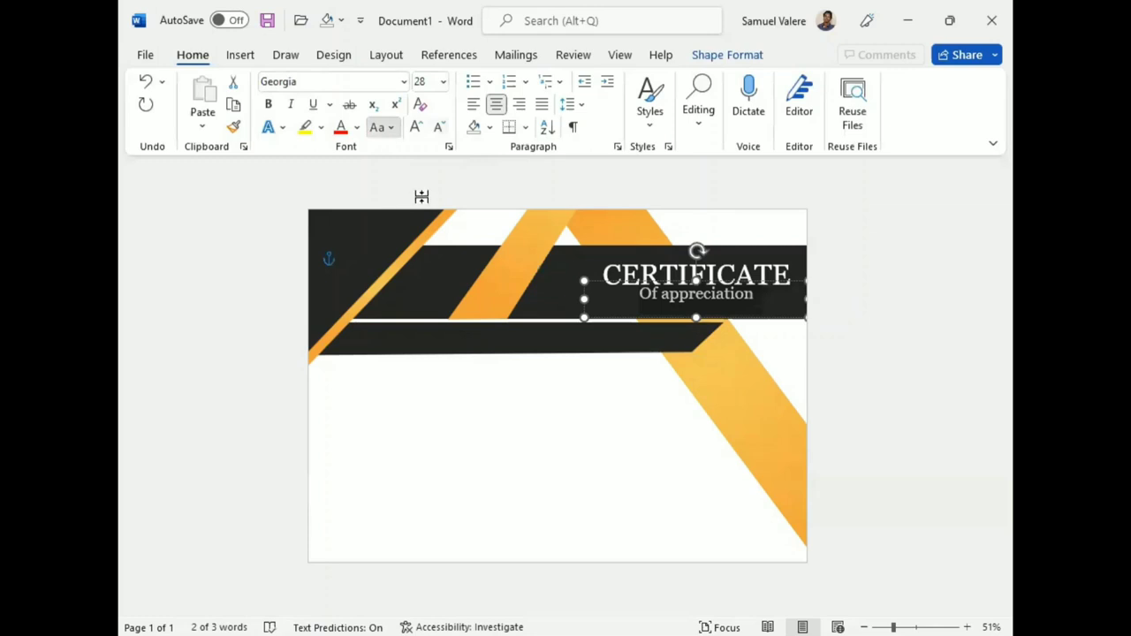
left_click(439, 128)
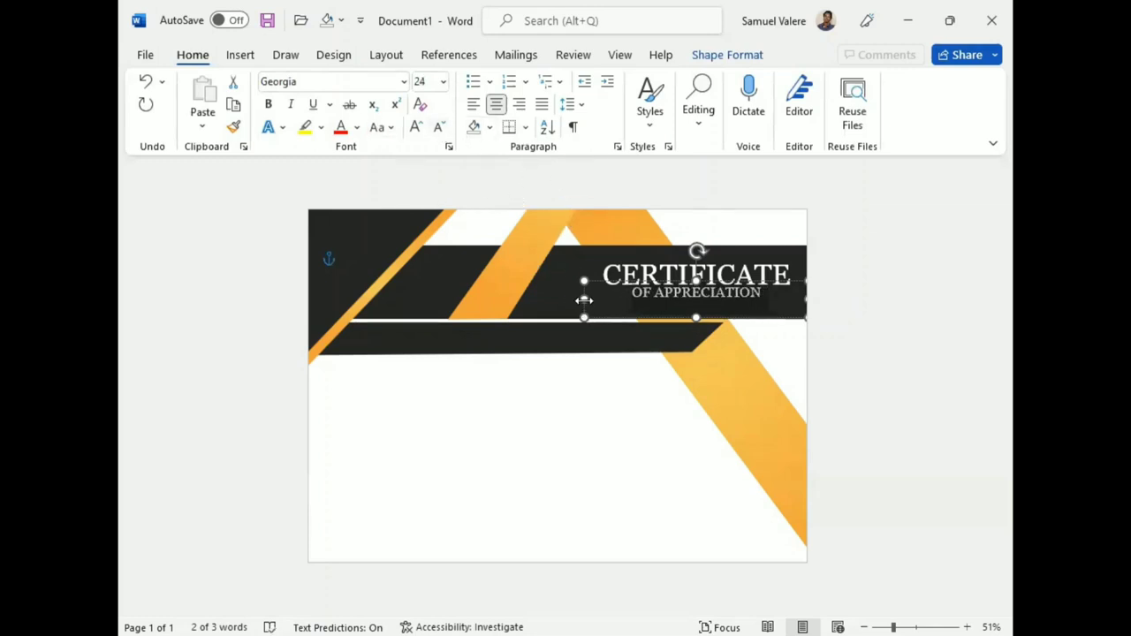
left_click_drag(584, 300, 641, 309)
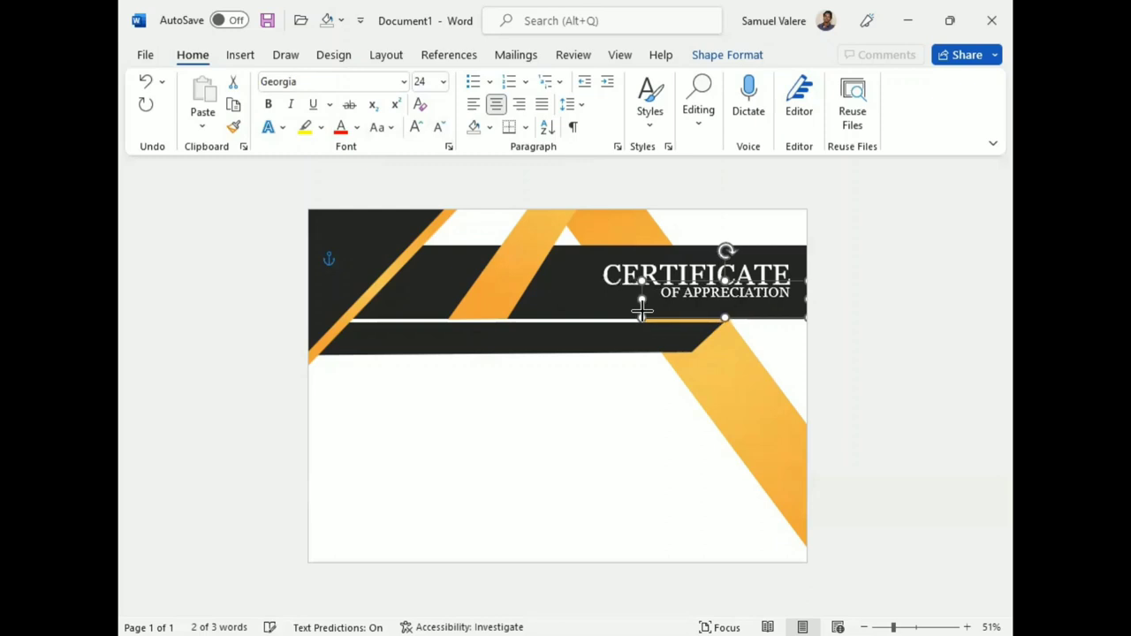
left_click_drag(725, 317, 722, 307)
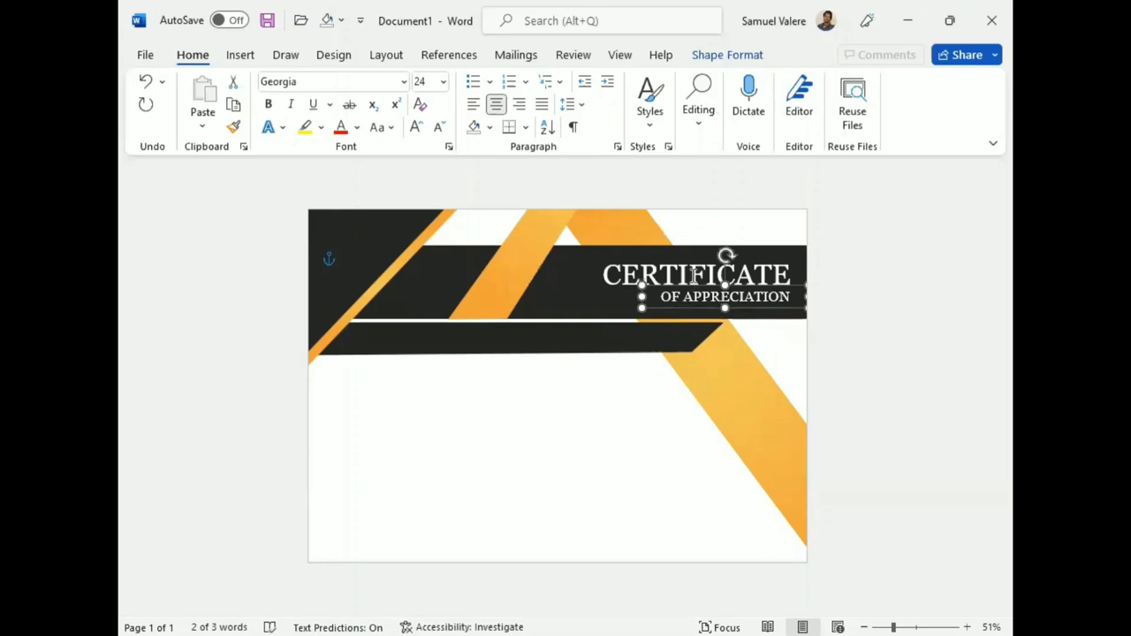
Nudge both title text boxes upward together
left_click(694, 276, "shift")
key("Up")
key("Up")
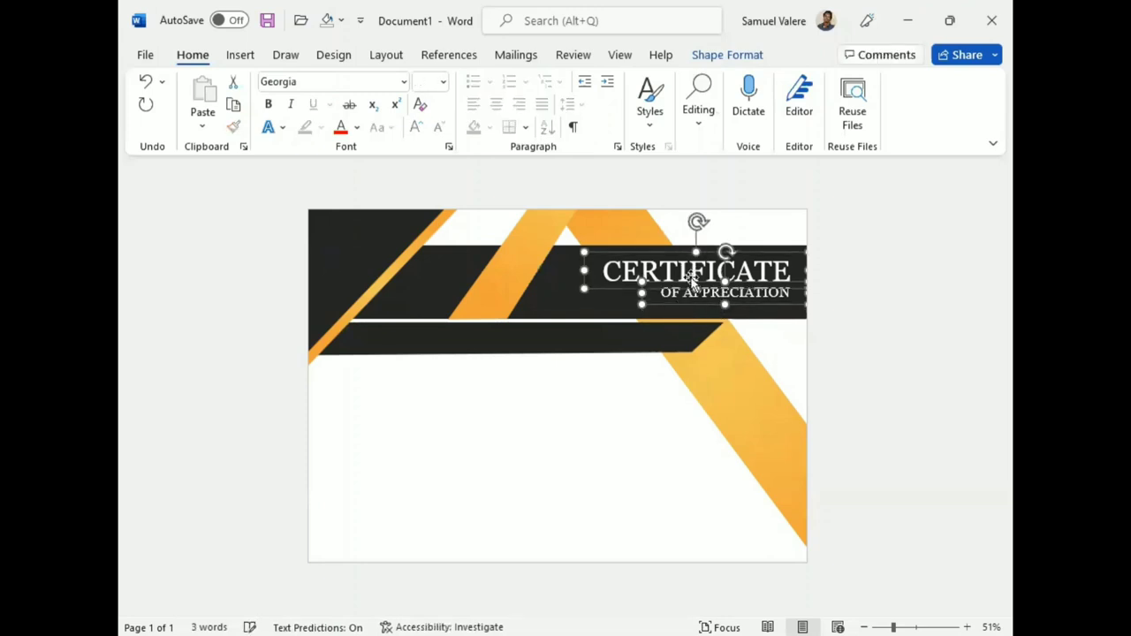
key("Up")
Adjust the upper black band's height and resize the thin diagonal shape
left_click(691, 314)
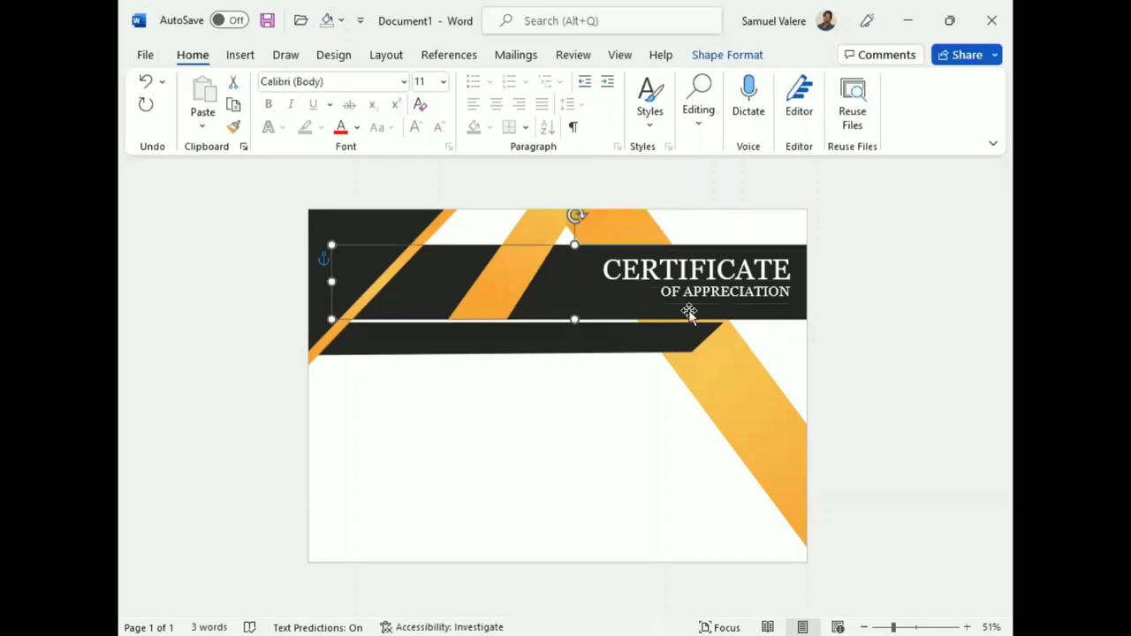
left_click_drag(574, 319, 575, 307)
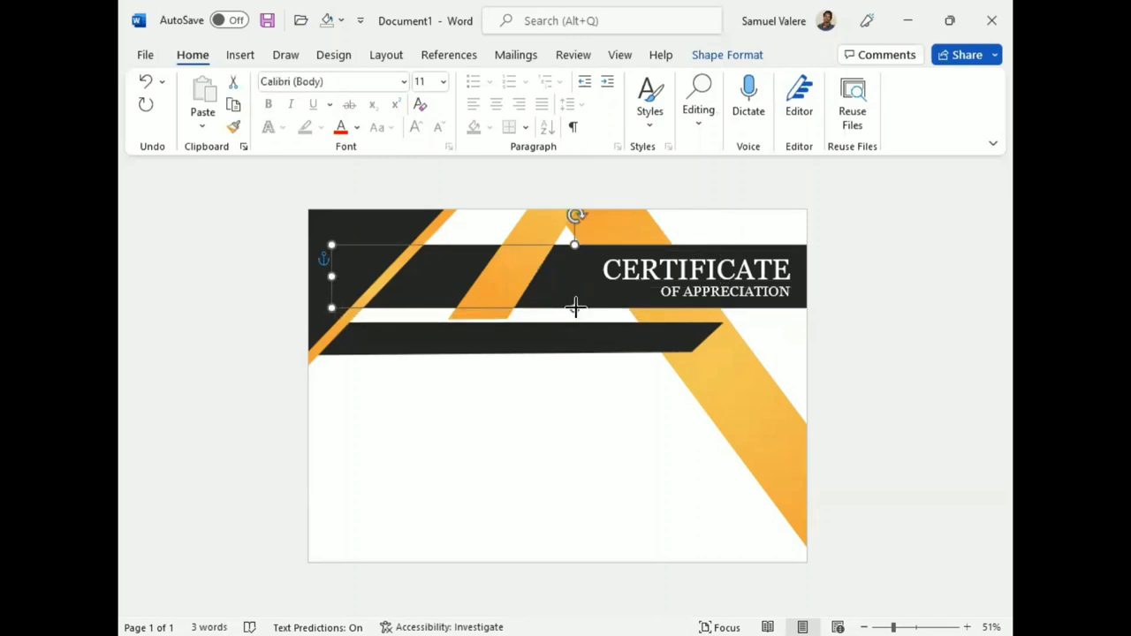
left_click_drag(575, 306, 577, 309)
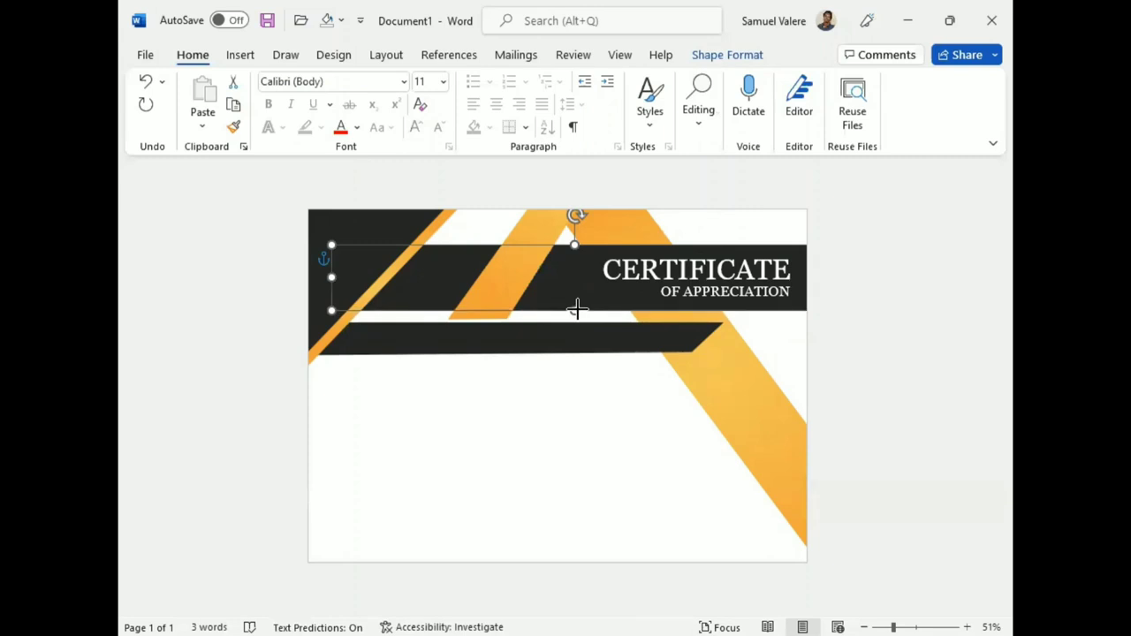
left_click(486, 316)
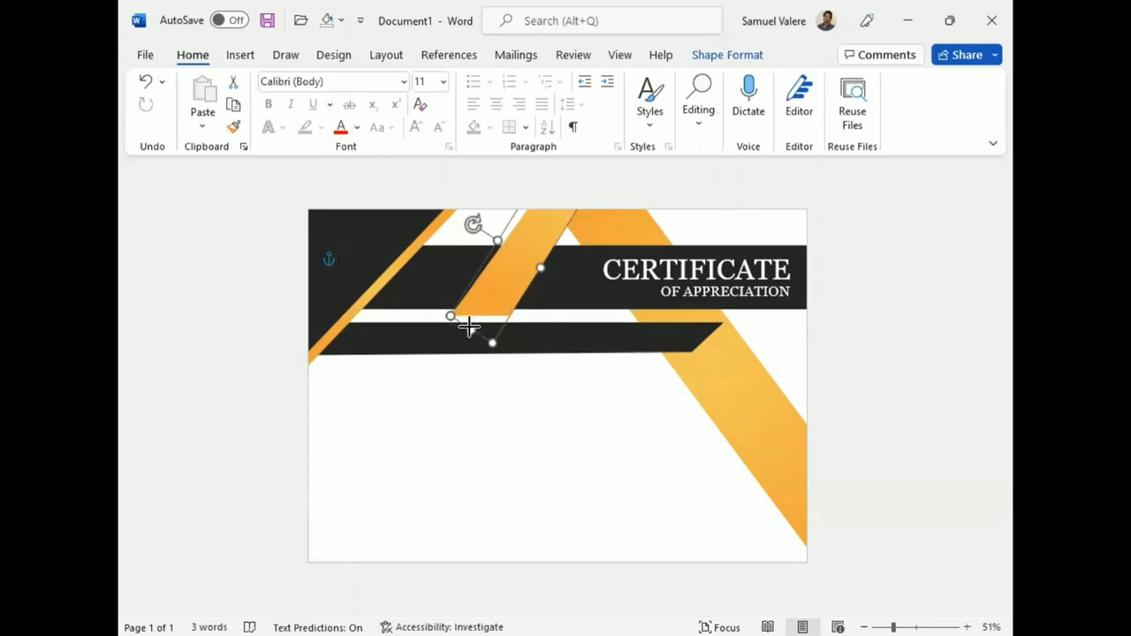
left_click_drag(469, 327, 472, 319)
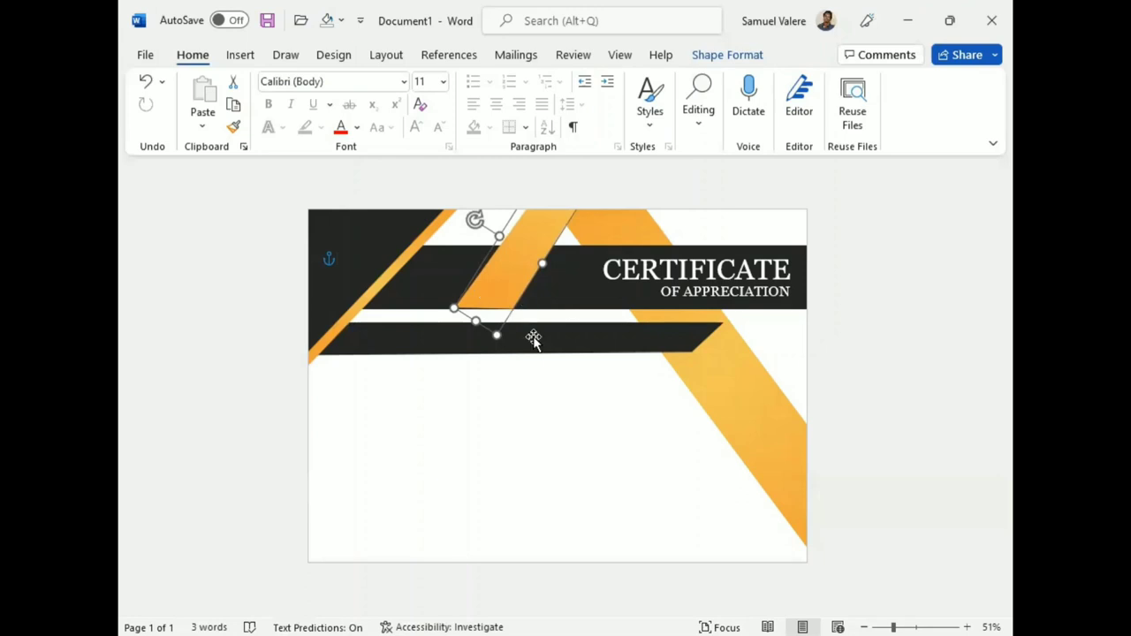
Reshape the middle orange stripe's vertices and raise the lower black stripe slightly
right_click(533, 336)
left_click(574, 424)
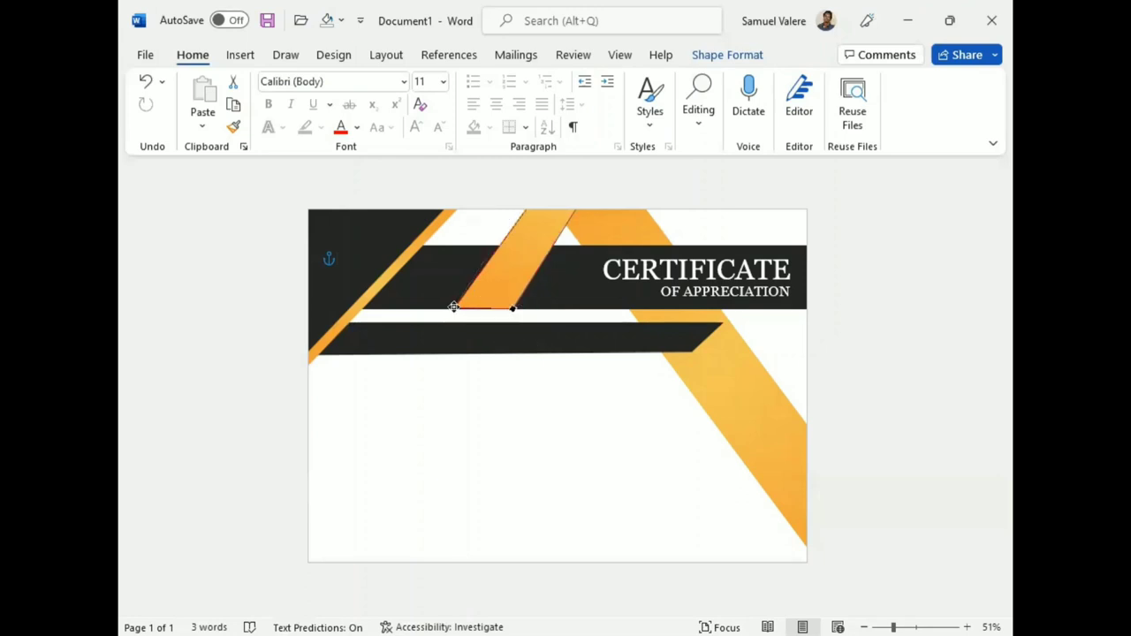
left_click(865, 365)
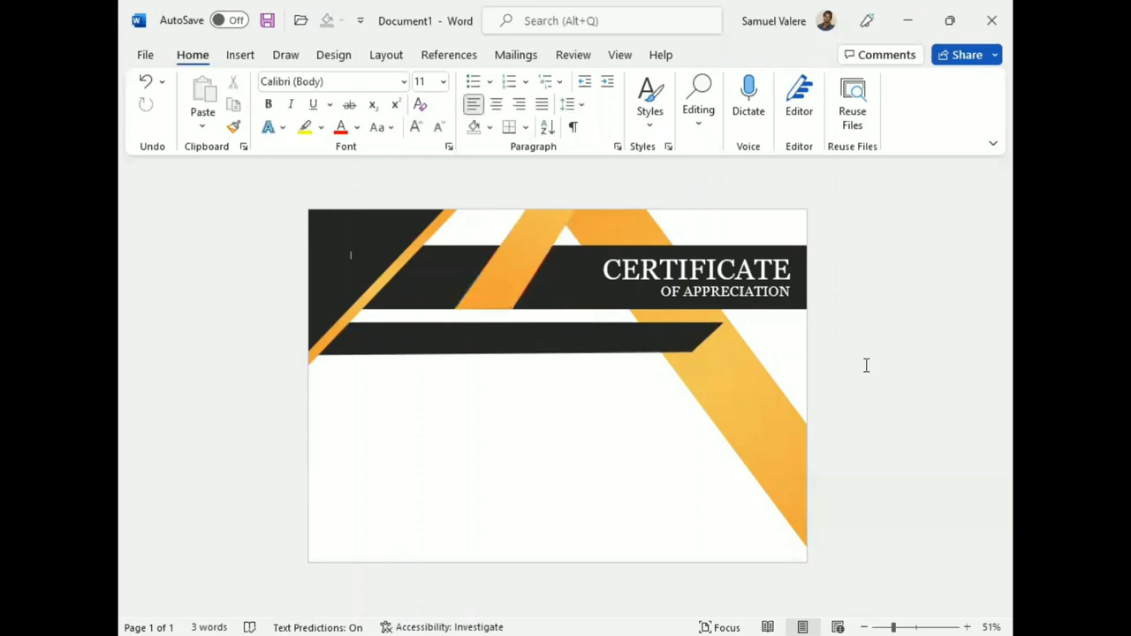
left_click(601, 343)
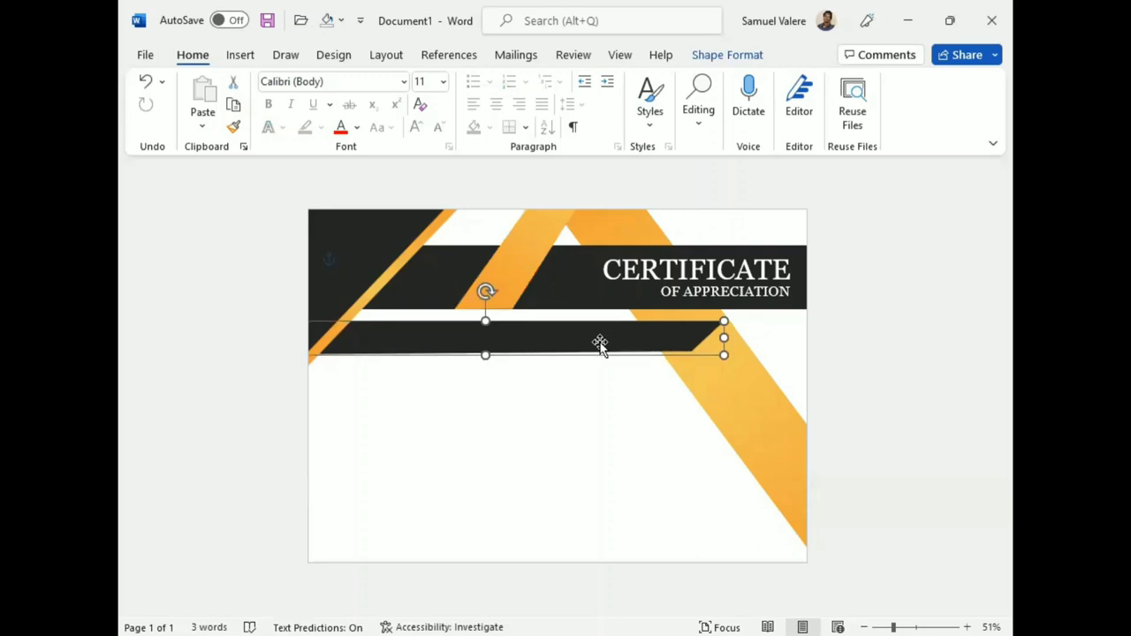
left_click_drag(600, 347, 600, 345)
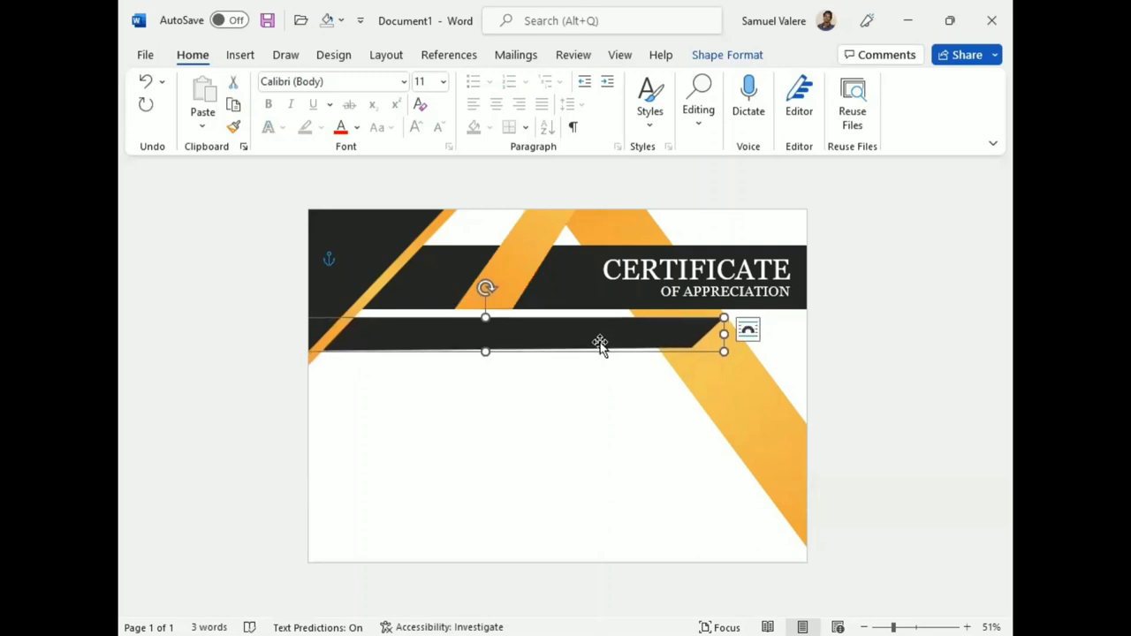
Copy the OF APPRECIATION box onto the lower stripe, retype it 'This Certificate Is Proudly Presented To', and widen it
left_click(720, 288)
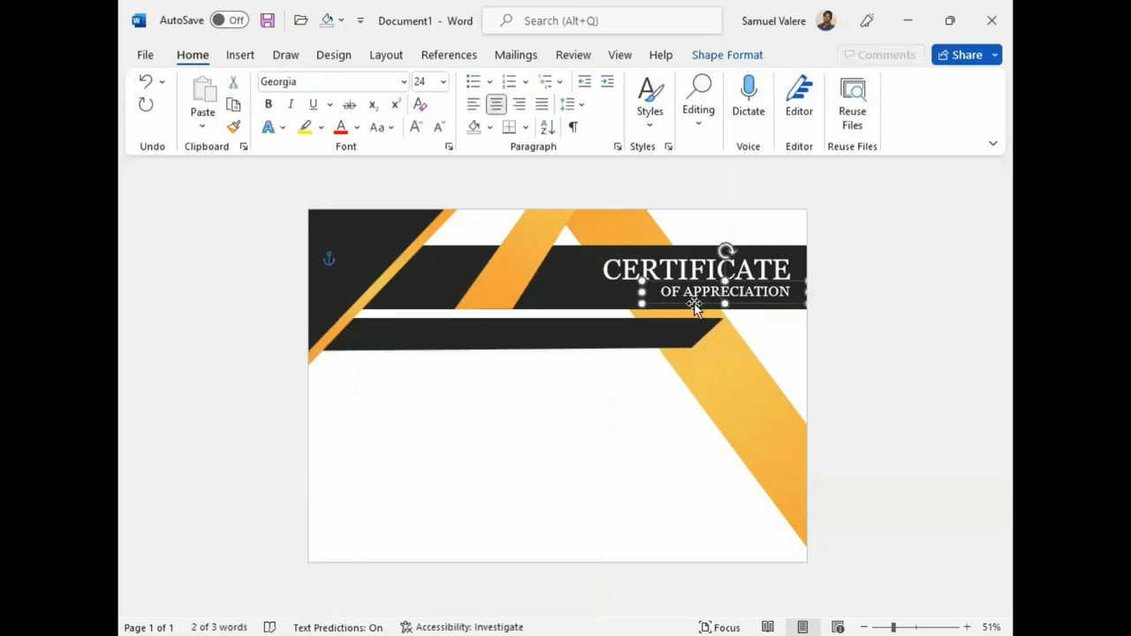
left_click_drag(695, 305, 495, 340)
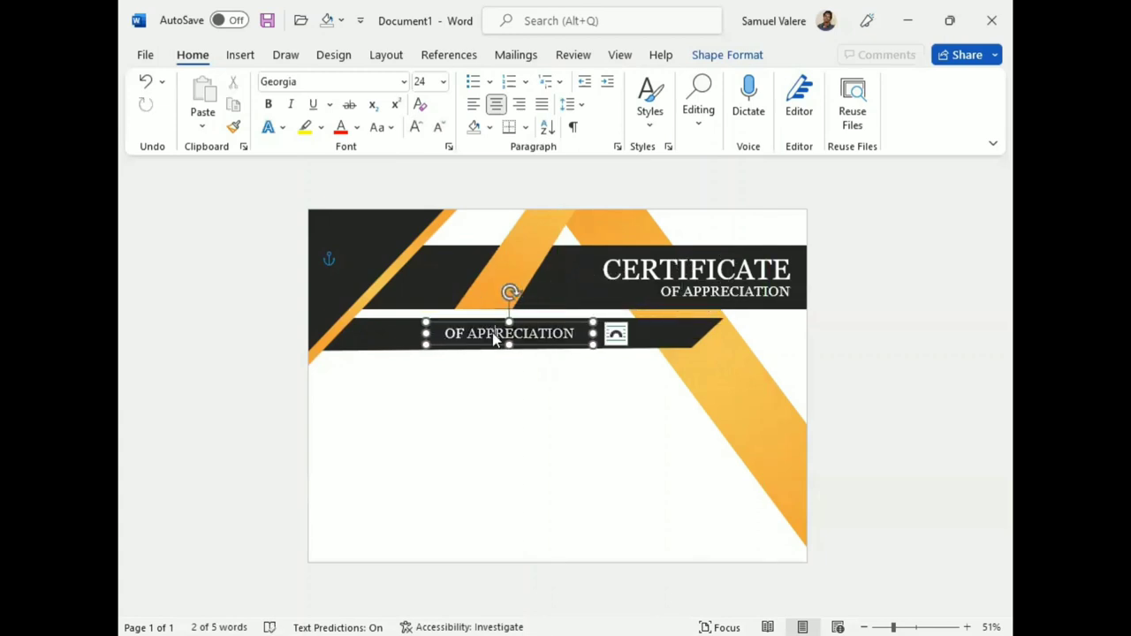
triple_click(495, 340)
type("This Cert")
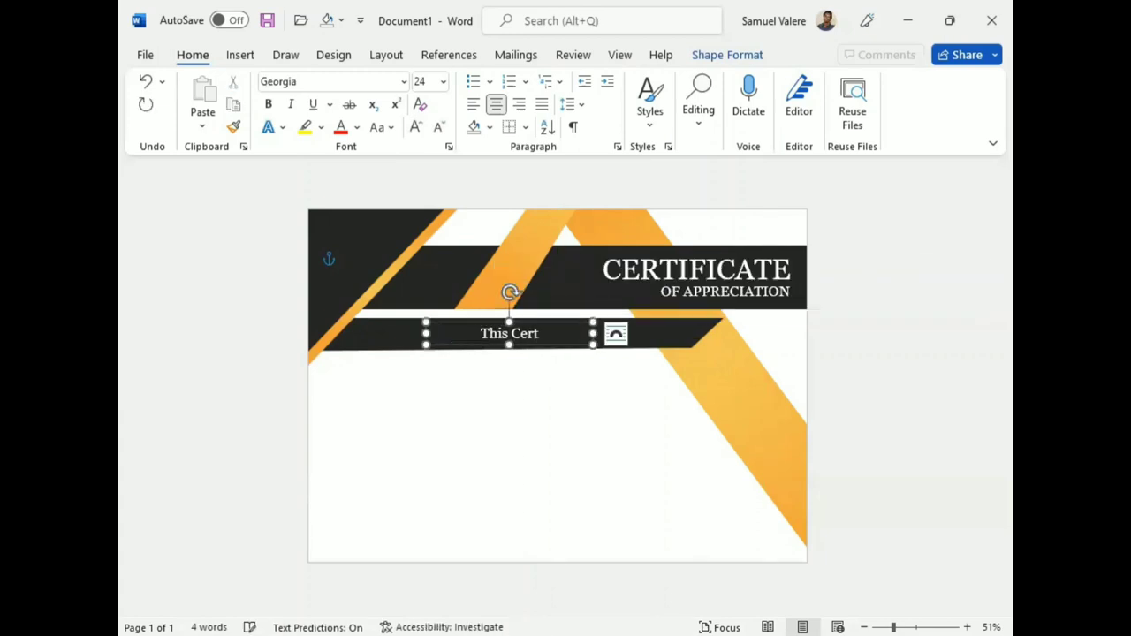
type("ificate Is")
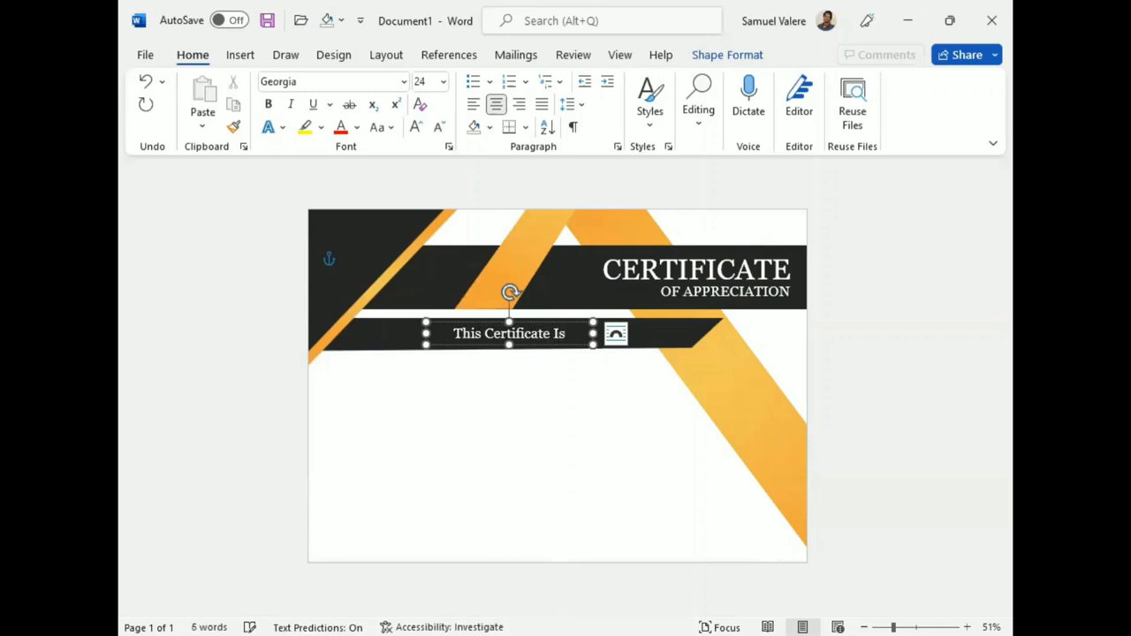
type(" Proudly P")
left_click_drag(426, 333, 350, 333)
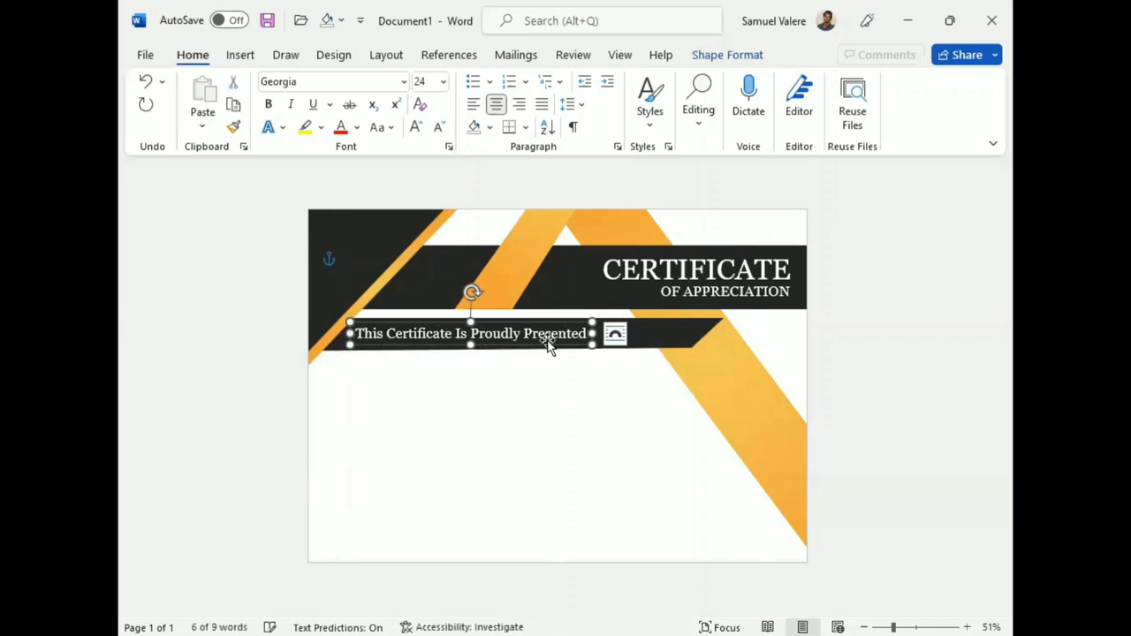
mouse_move(592, 333)
left_mouse_down()
mouse_move(659, 334)
mouse_move(637, 334)
left_mouse_up()
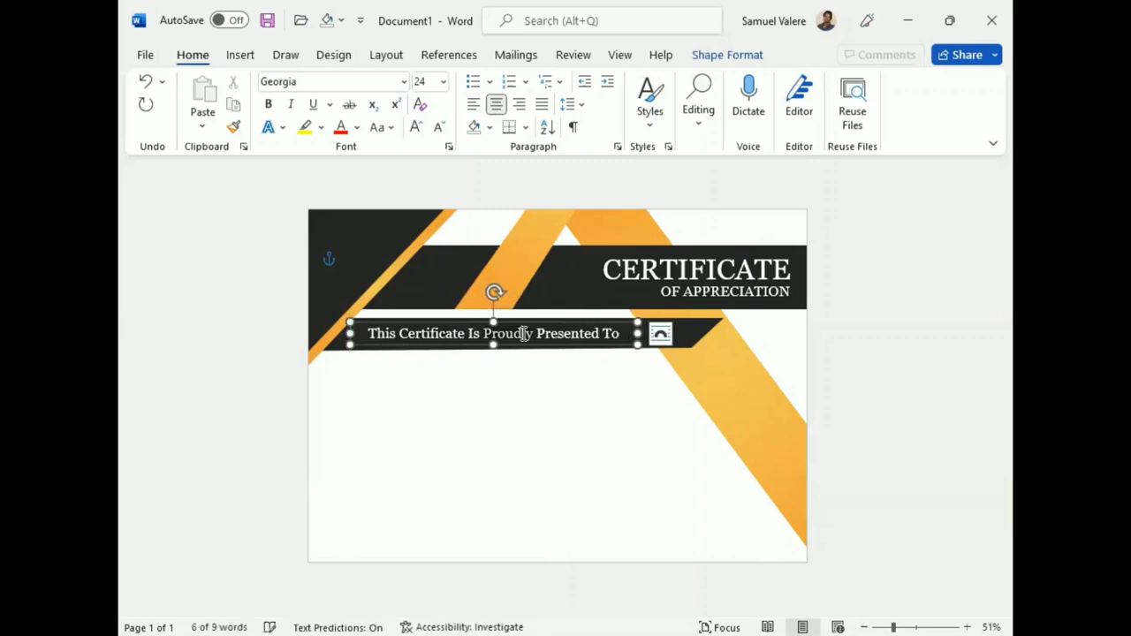
Change the banner line to UPPERCASE at 20 pt and make its box slightly shorter
left_click(391, 127)
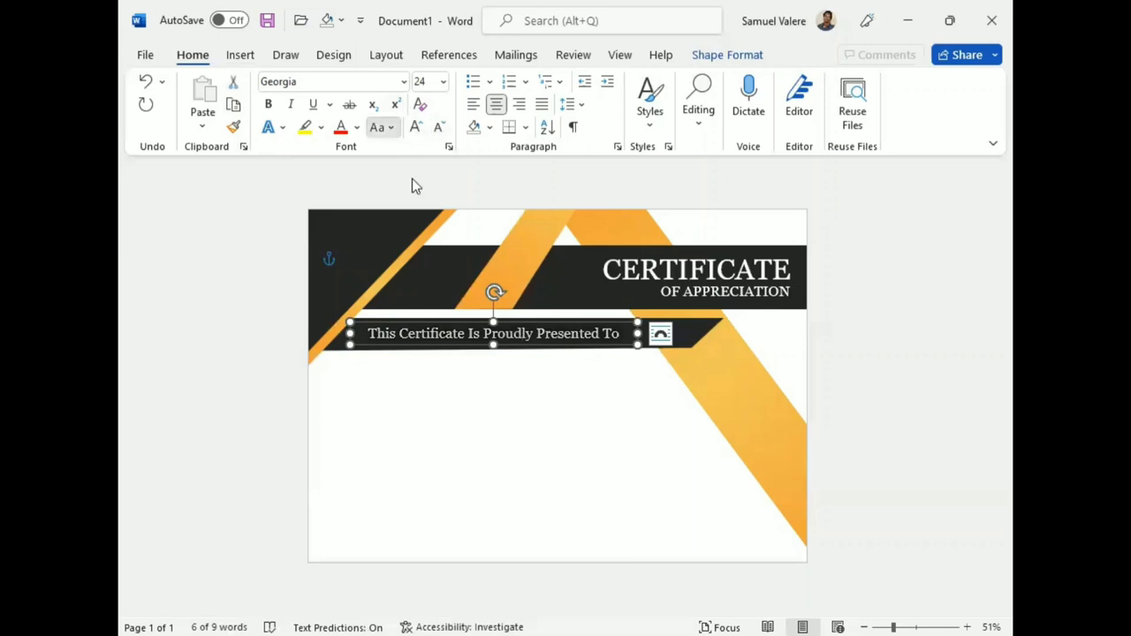
left_click(412, 181)
left_click(437, 125)
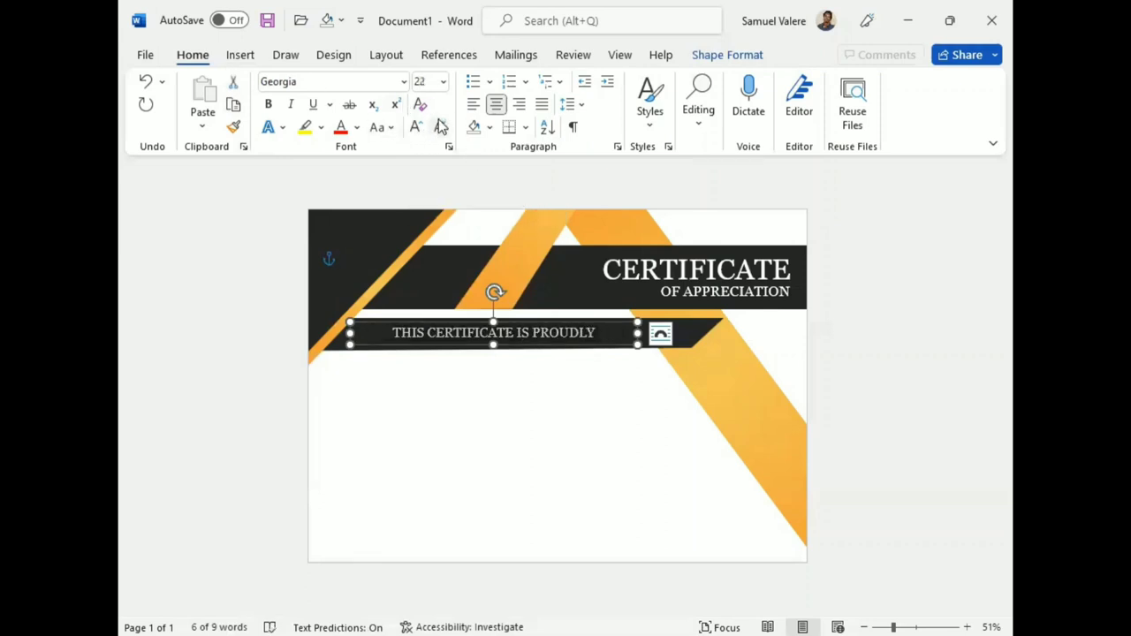
left_click(437, 125)
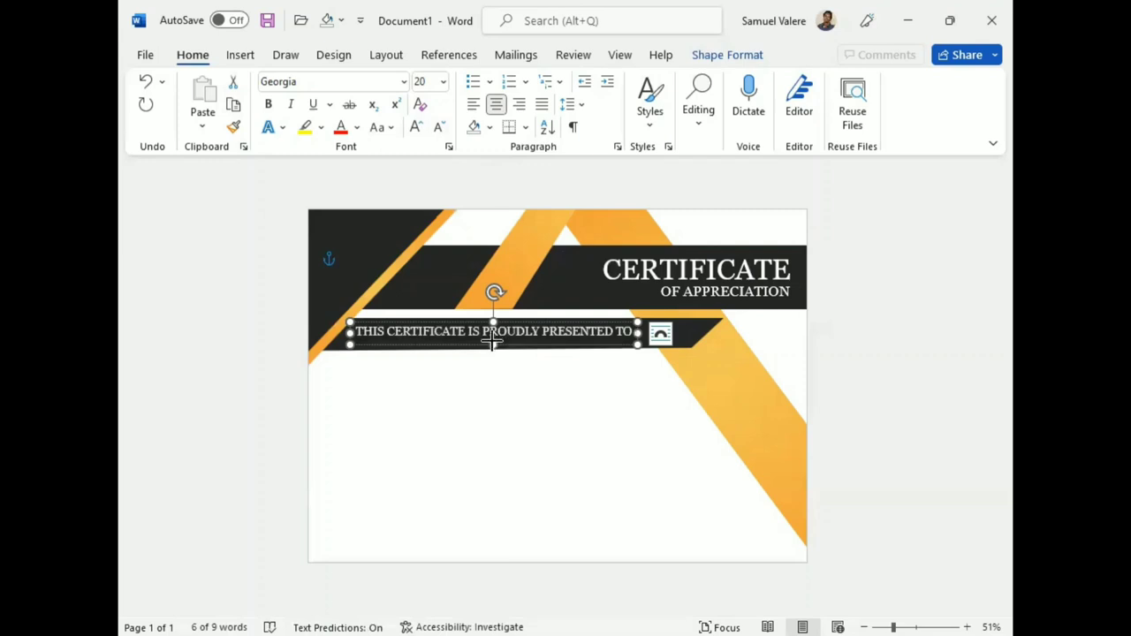
left_click_drag(493, 345, 514, 343)
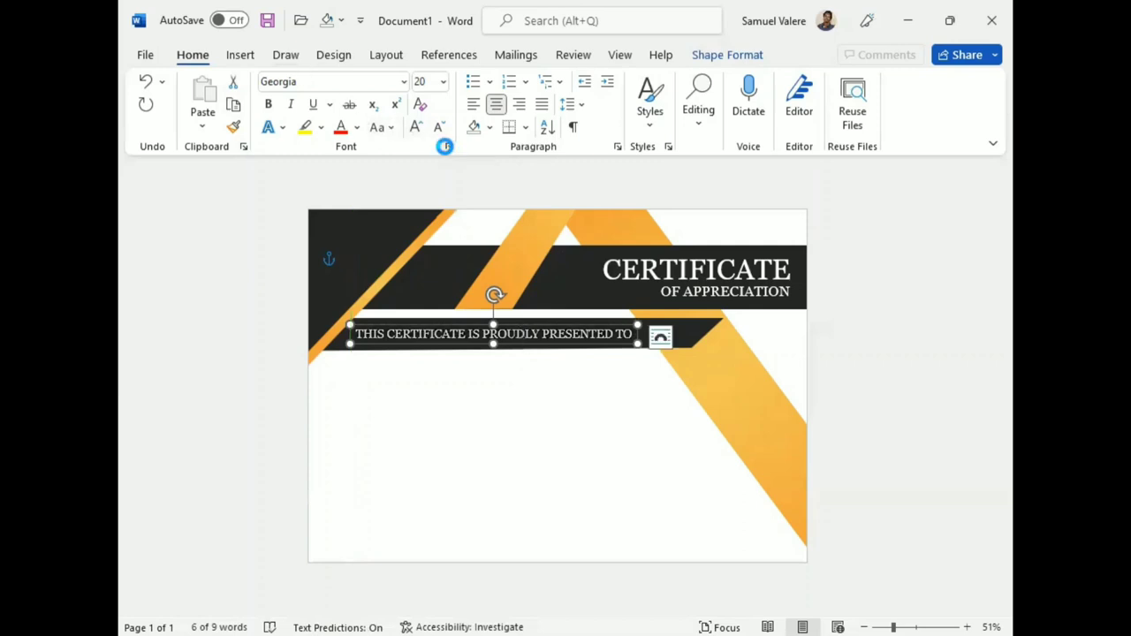
Expand the banner's character spacing by 3 pt and widen its box to show the line
left_click(448, 147)
left_click(466, 127)
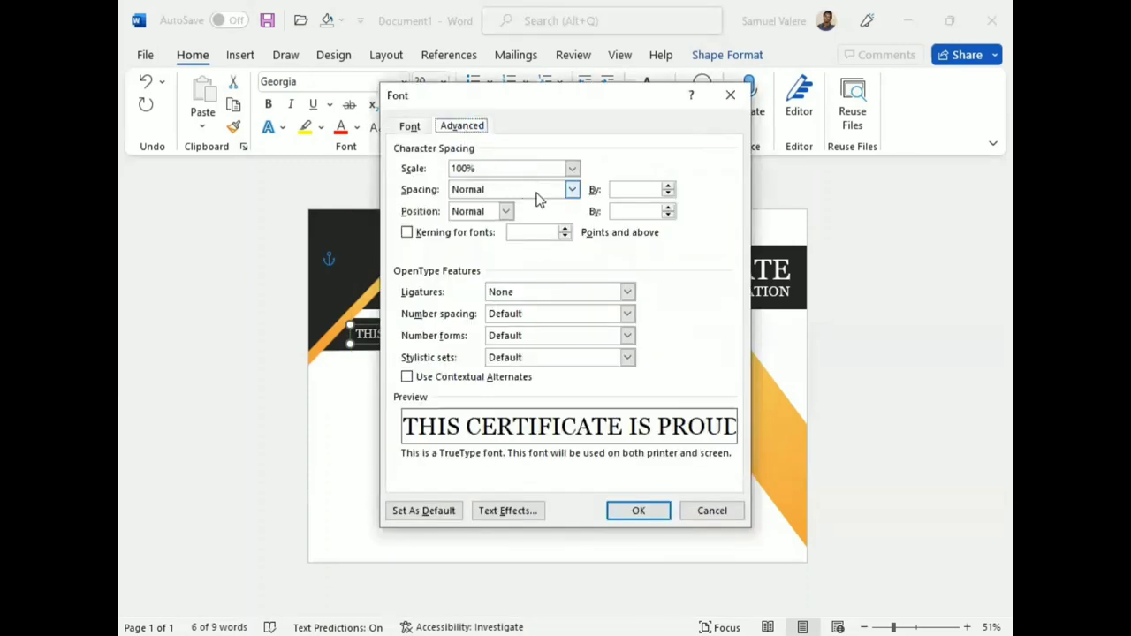
left_click(575, 191)
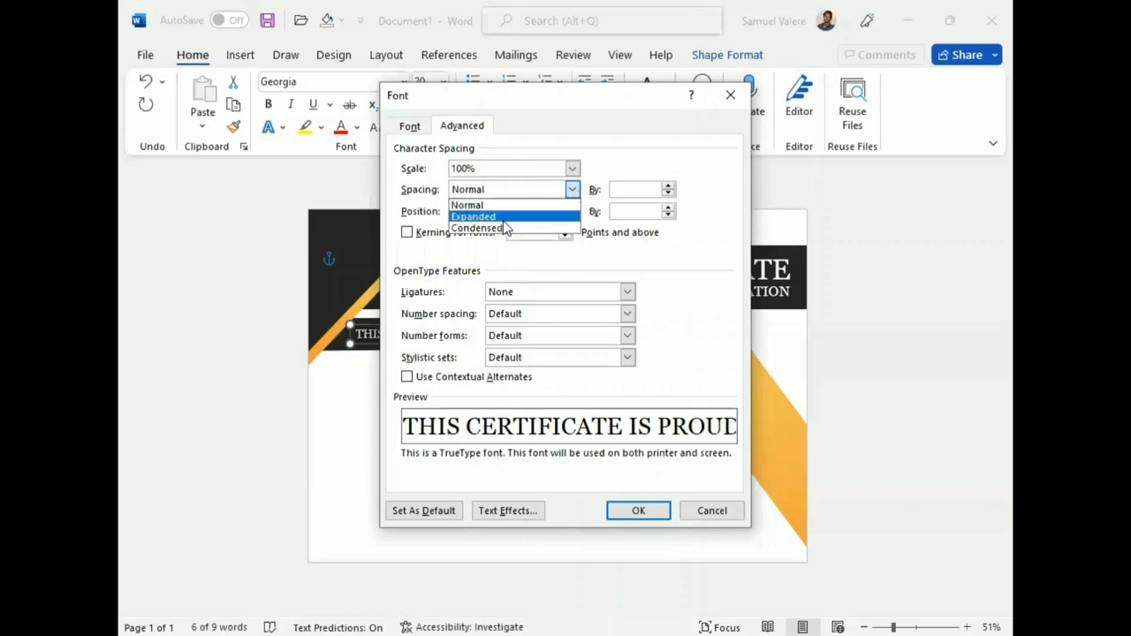
left_click(505, 218)
left_click(621, 189)
type("3")
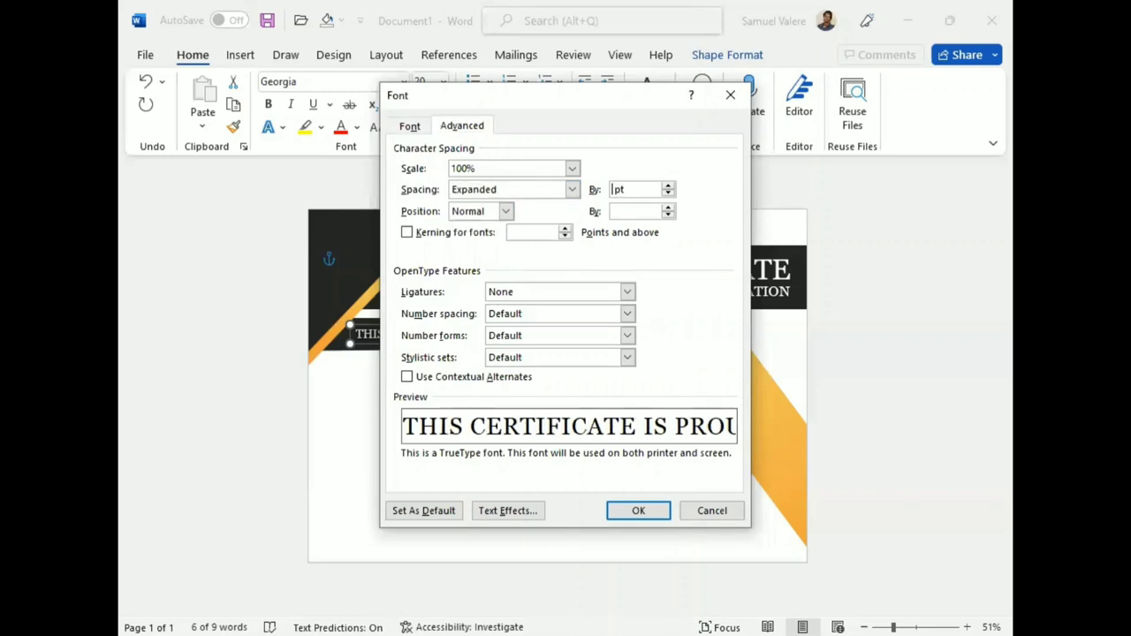
left_click(654, 513)
left_click_drag(638, 343, 712, 346)
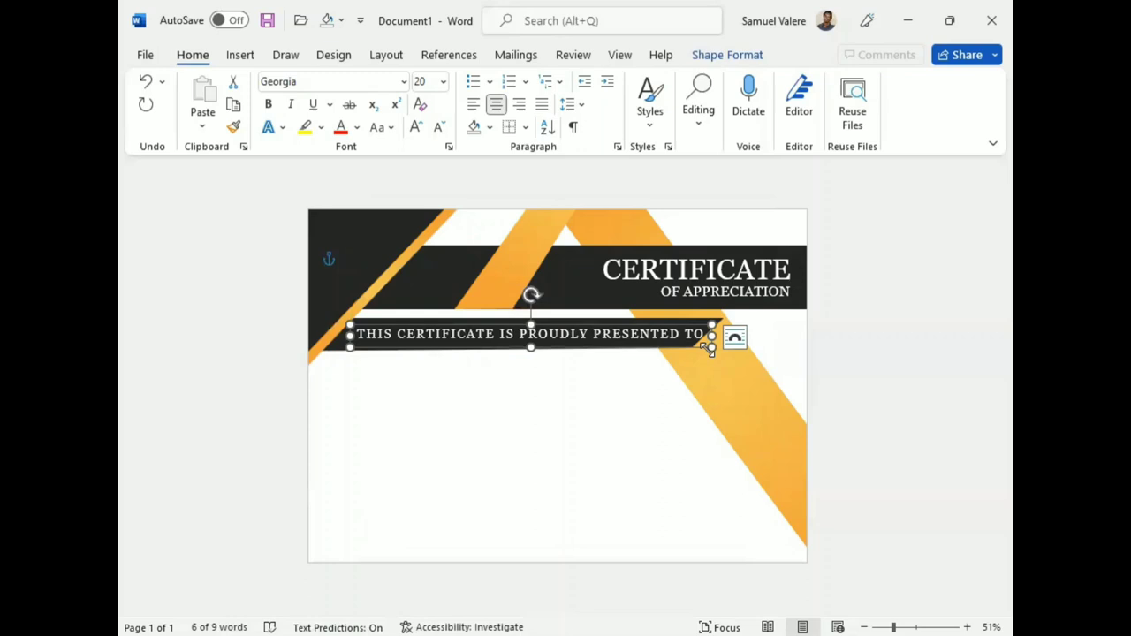
left_click_drag(709, 348, 705, 348)
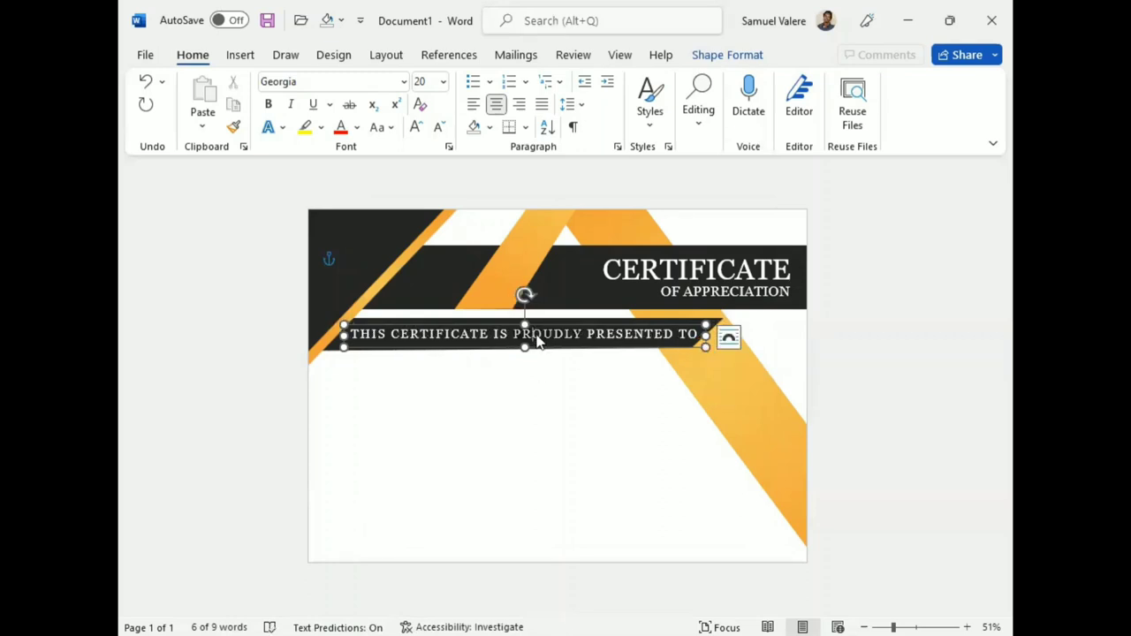
Reduce the expanded spacing to 2 pt and nudge the box right and up to center it
left_click(448, 146)
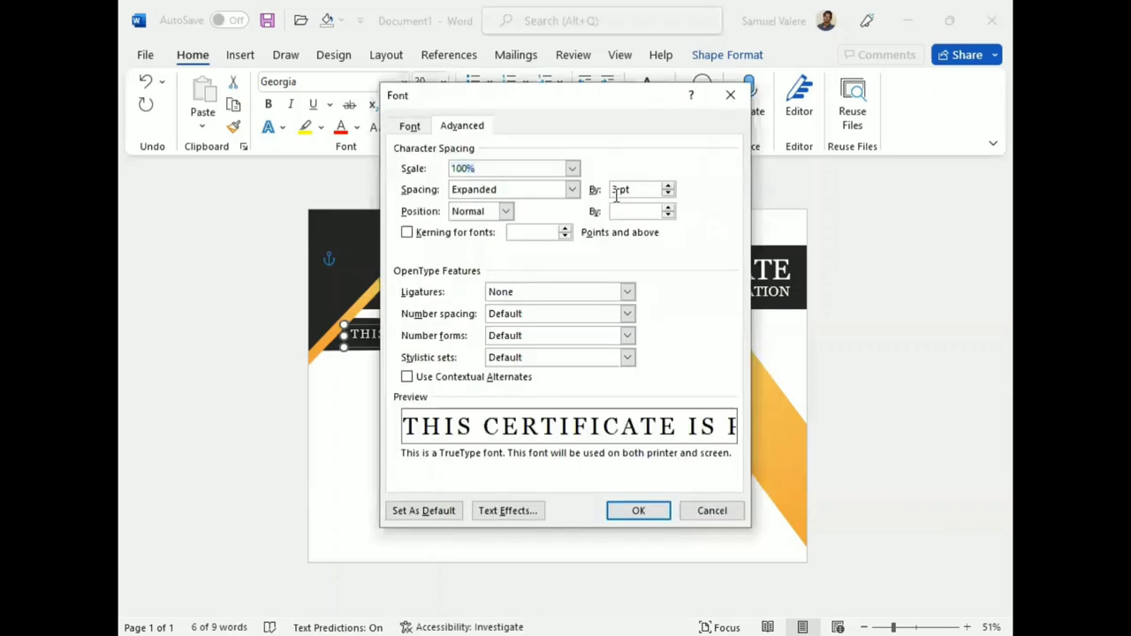
key("Return")
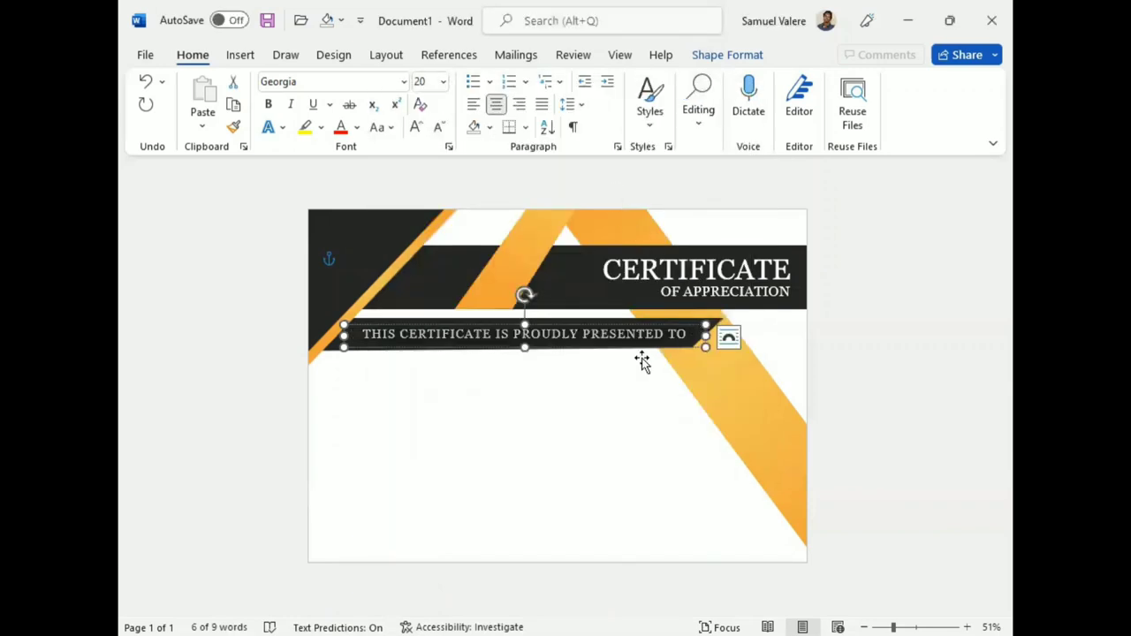
key("Right")
key("Right")
key("Right")
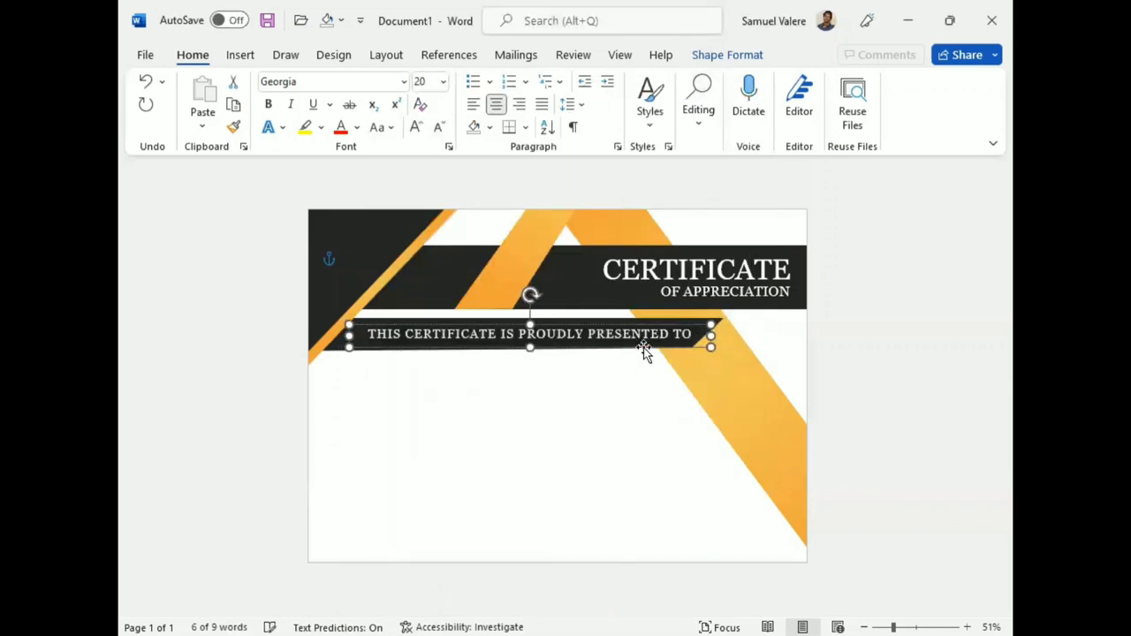
key("Right")
key("Right")
key("Right")
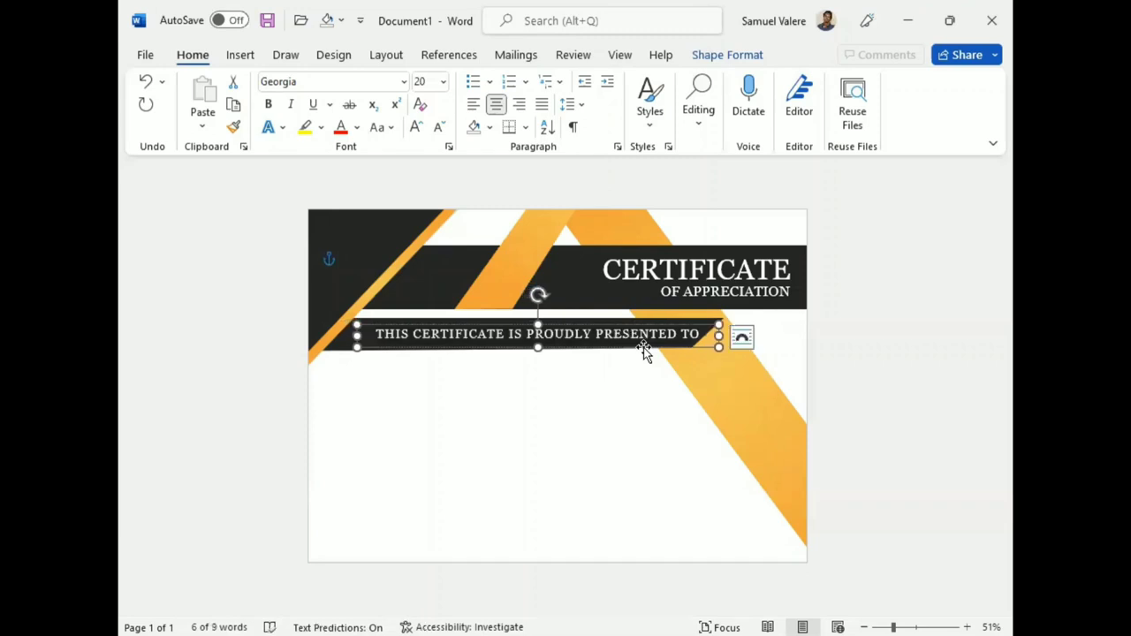
key("Up")
key("Up")
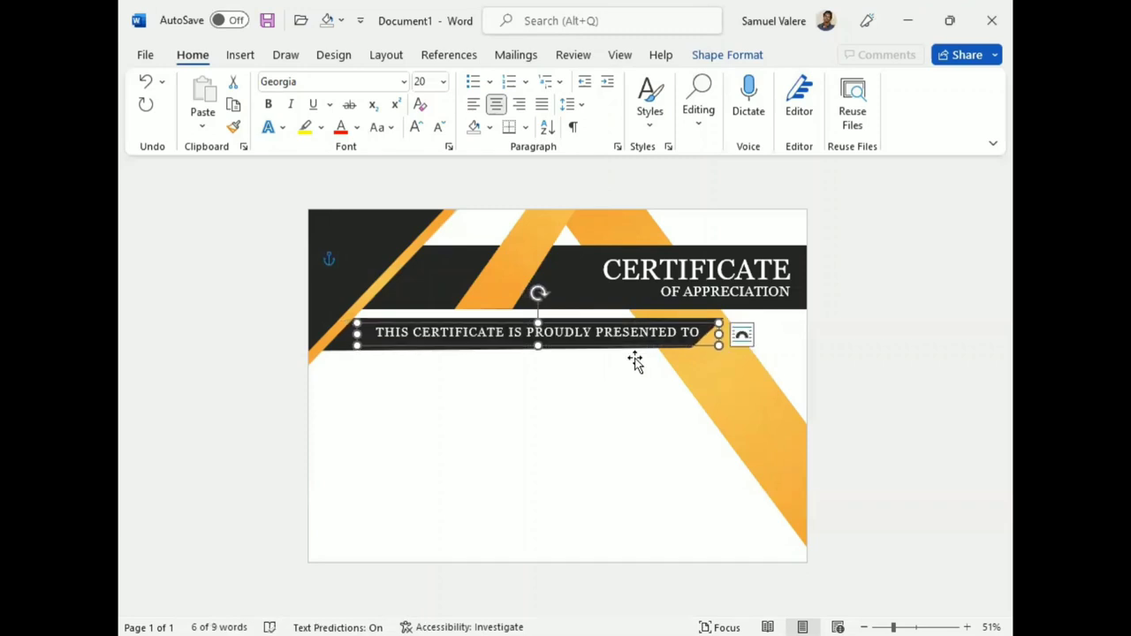
key("Up")
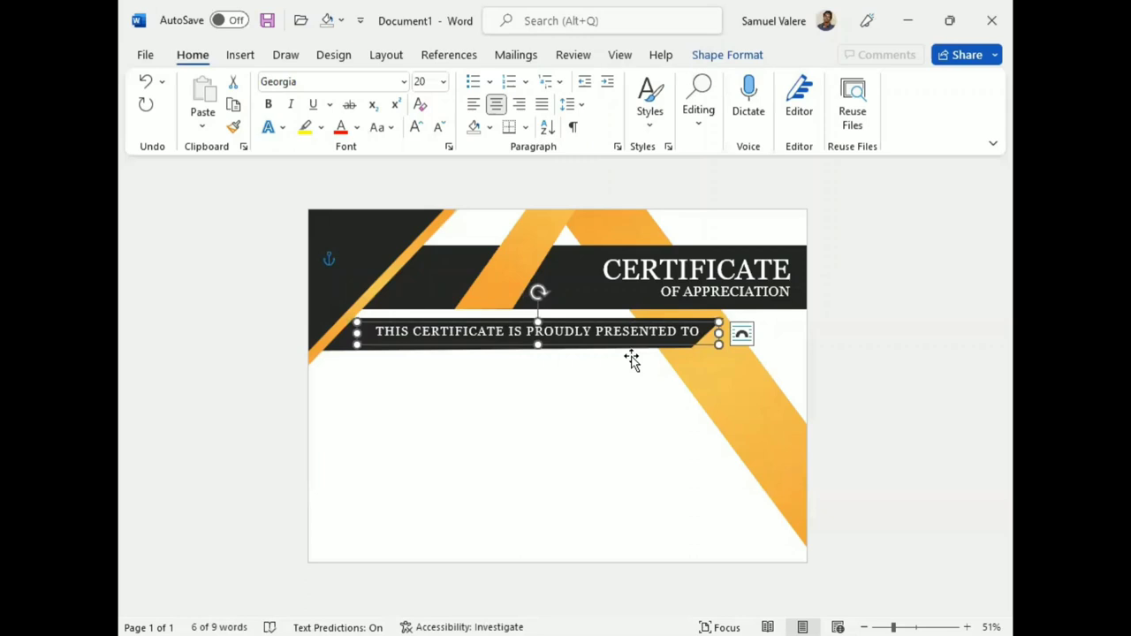
Duplicate the CERTIFICATE text box below the presented-to banner and make its text black
left_click(657, 265)
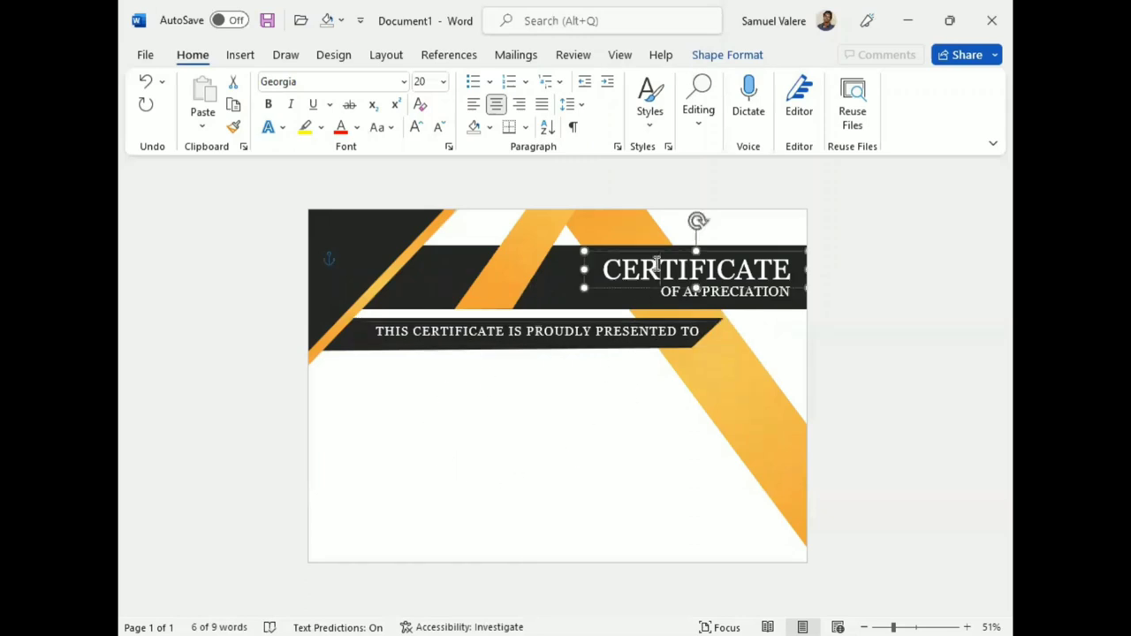
left_click(627, 292)
key("ctrl+c")
key("ctrl+v")
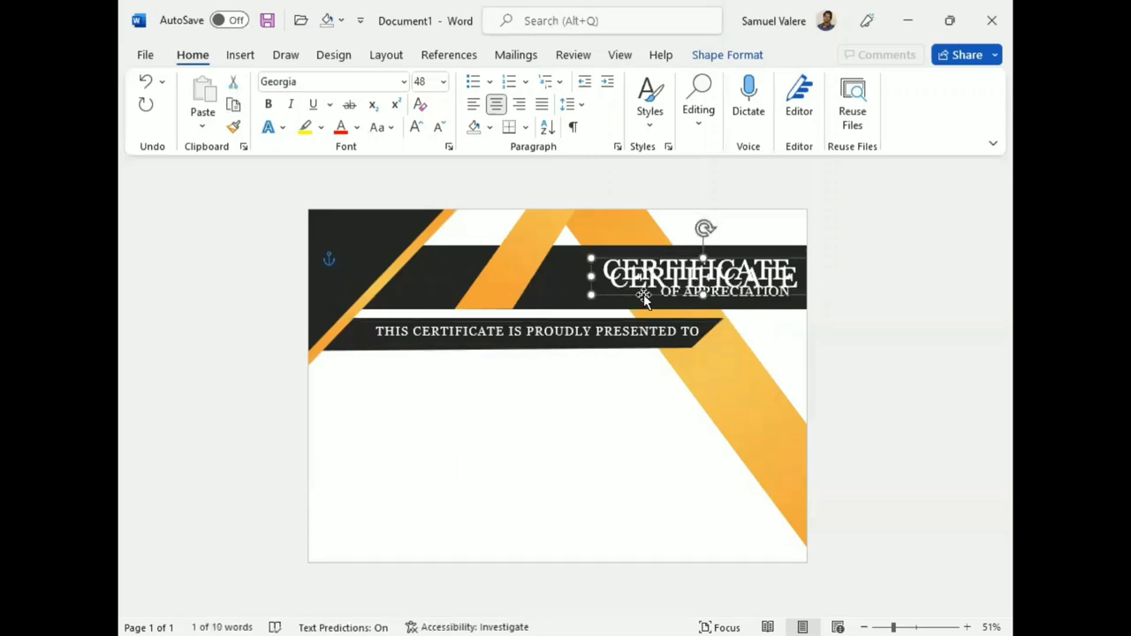
left_click_drag(643, 300, 428, 398)
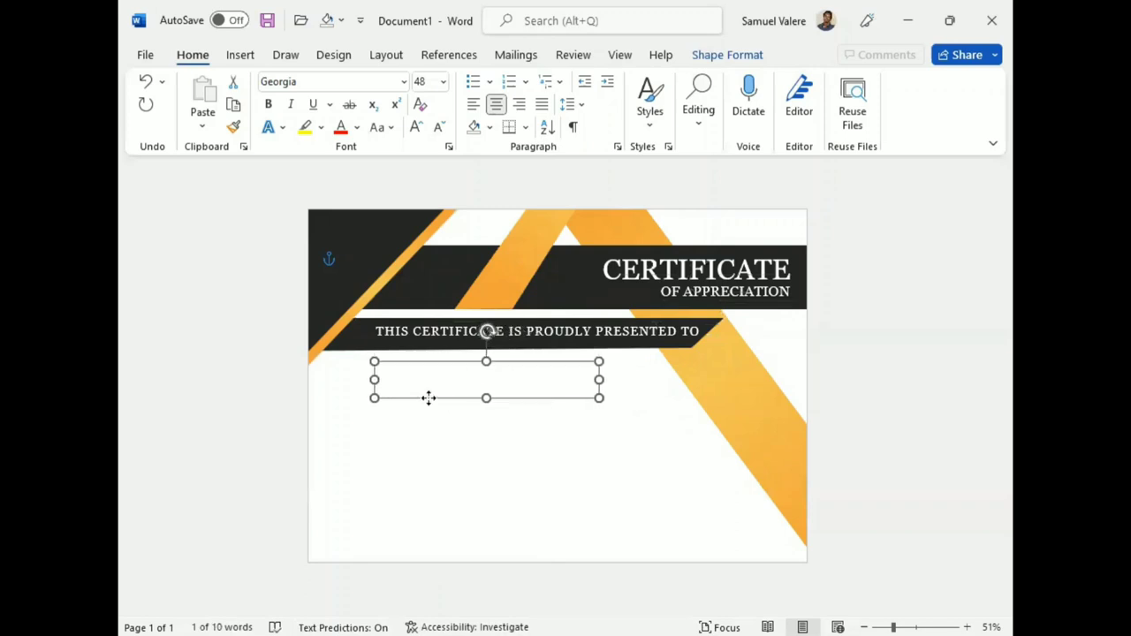
double_click(465, 379)
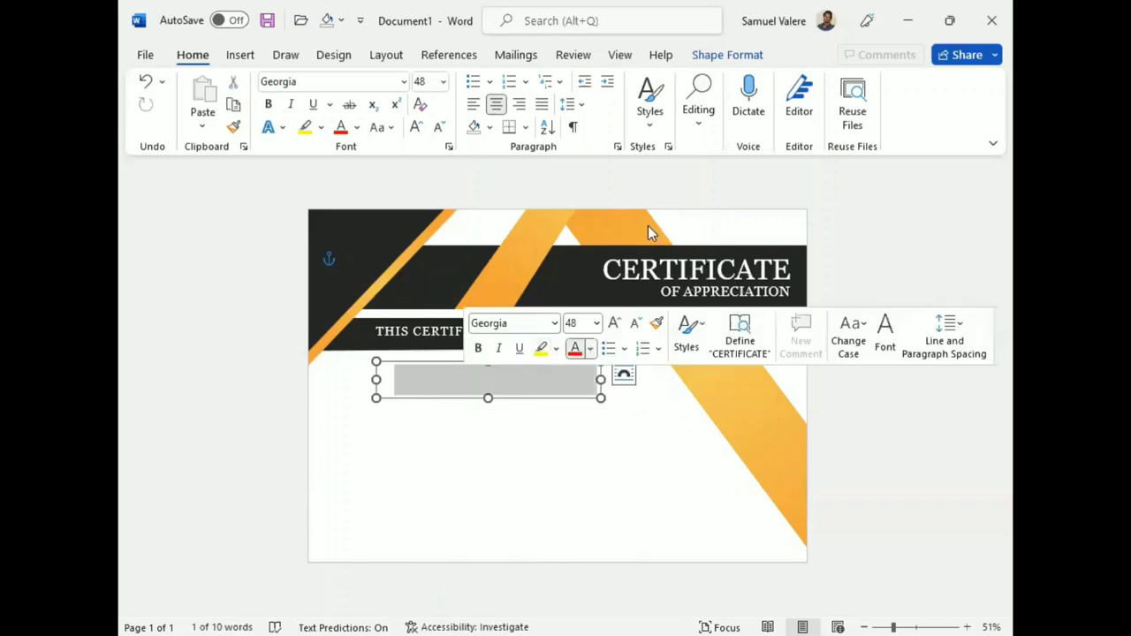
left_click(590, 348)
left_click(590, 101)
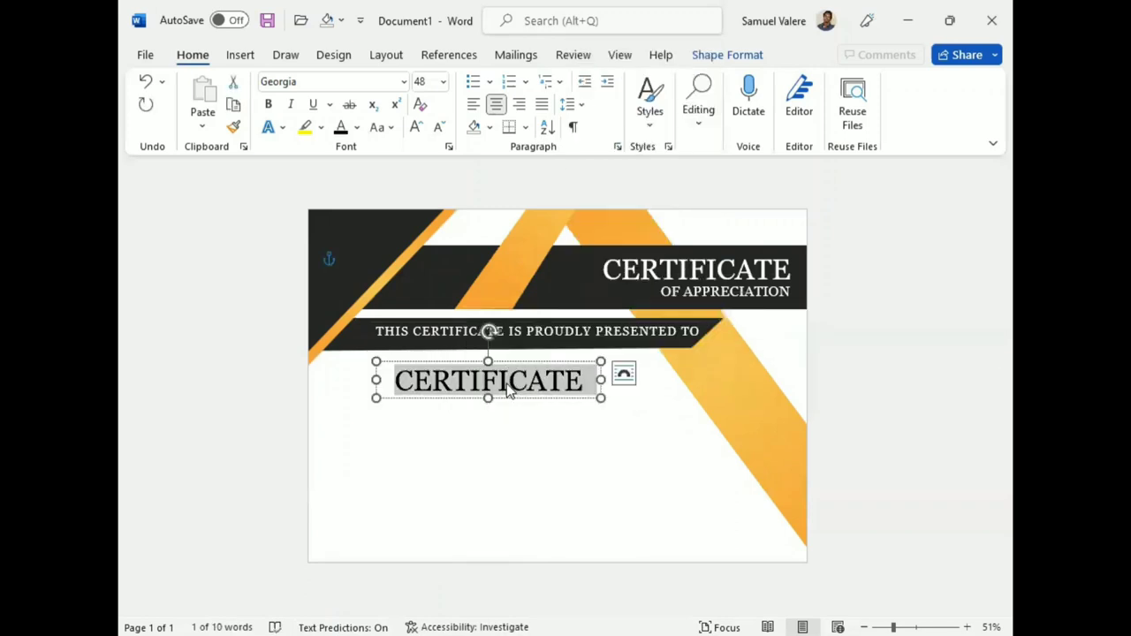
Switch the copy to Edwardian Script ITC and replace CERTIFICATE with the recipient's full name
left_click(339, 81)
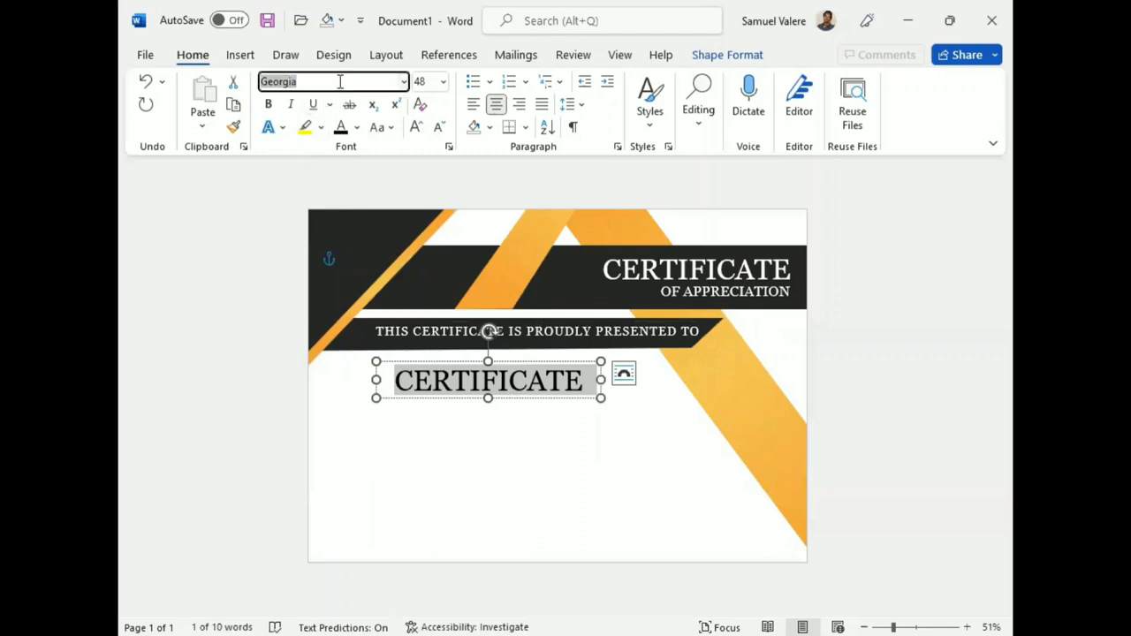
type("Edwardian Script ITC")
key("Return")
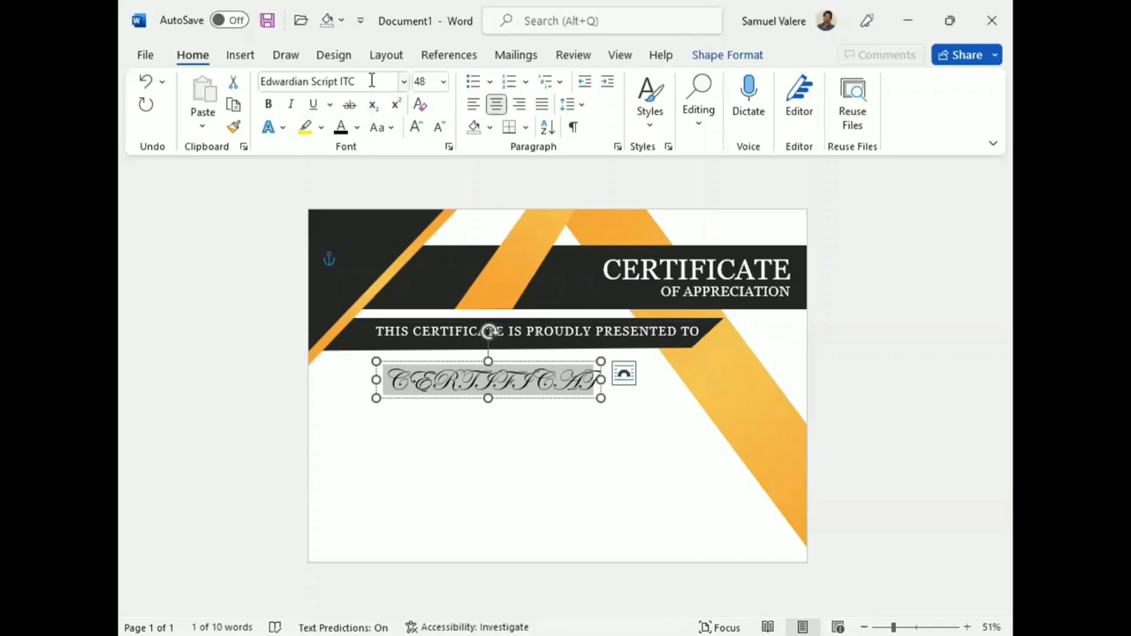
key("Delete")
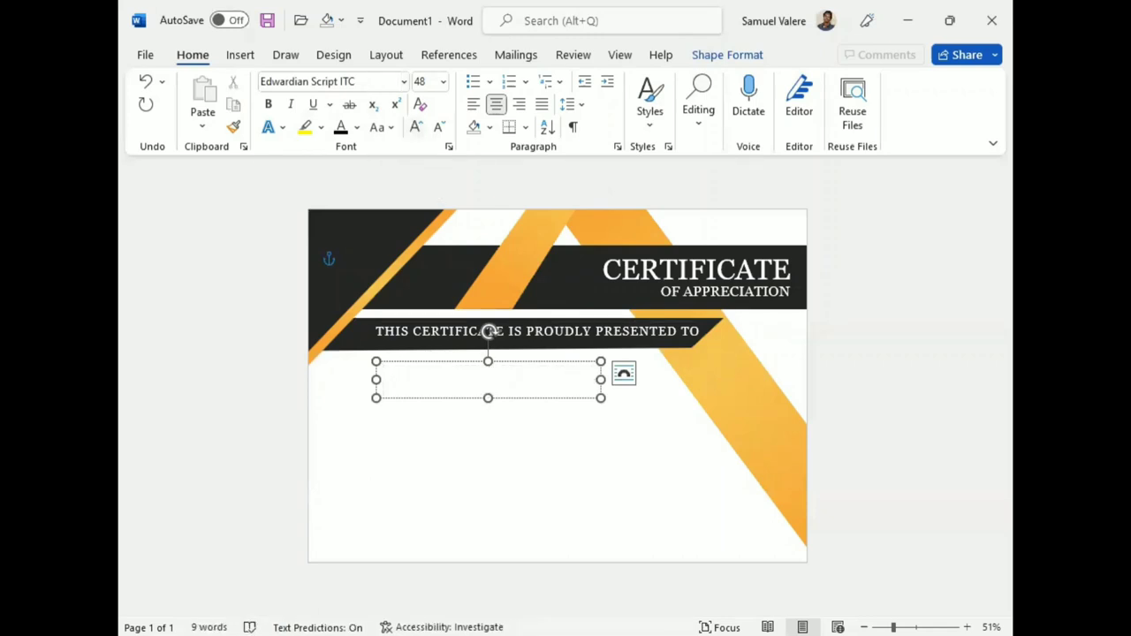
type("TAm")
key("BackSpace")
key("BackSpace")
type("a")
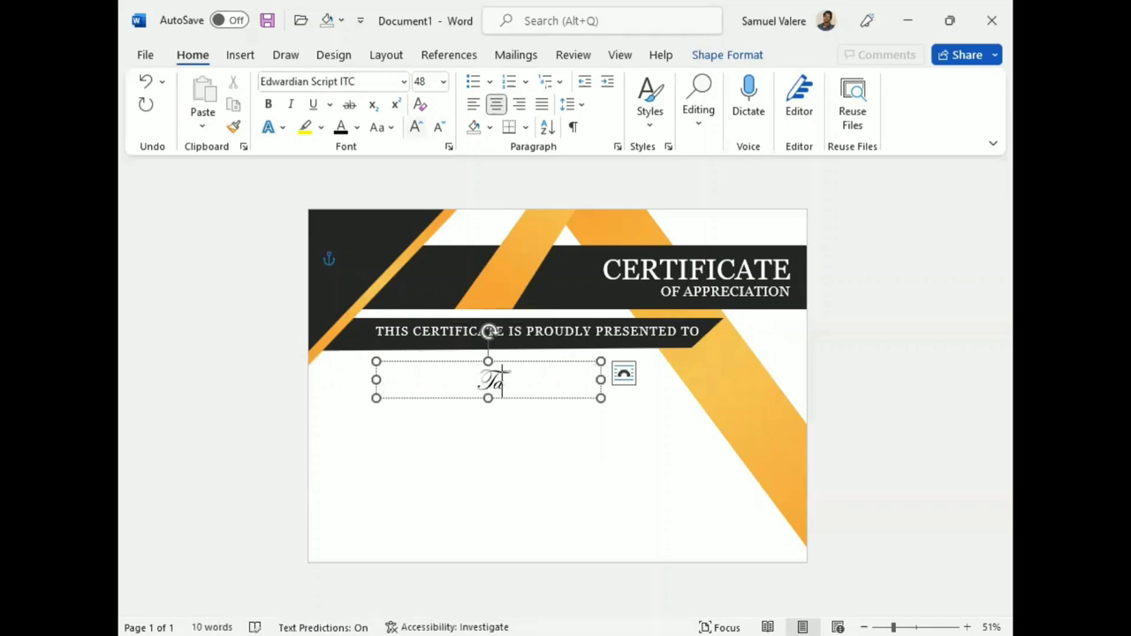
type("mar J")
type("ean Bap")
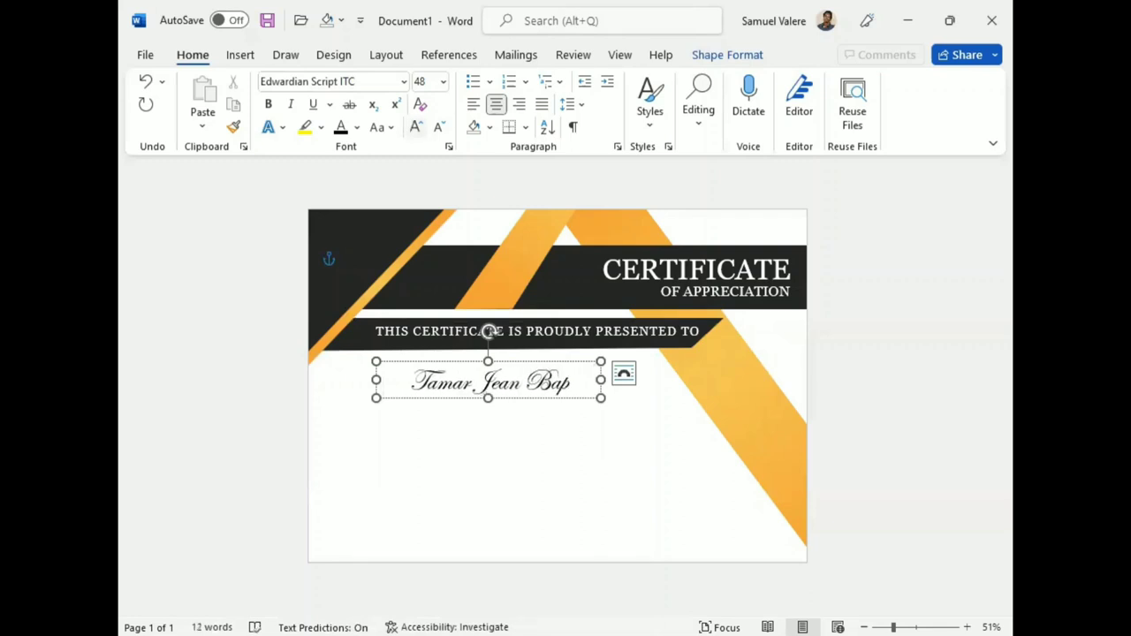
type("tiste")
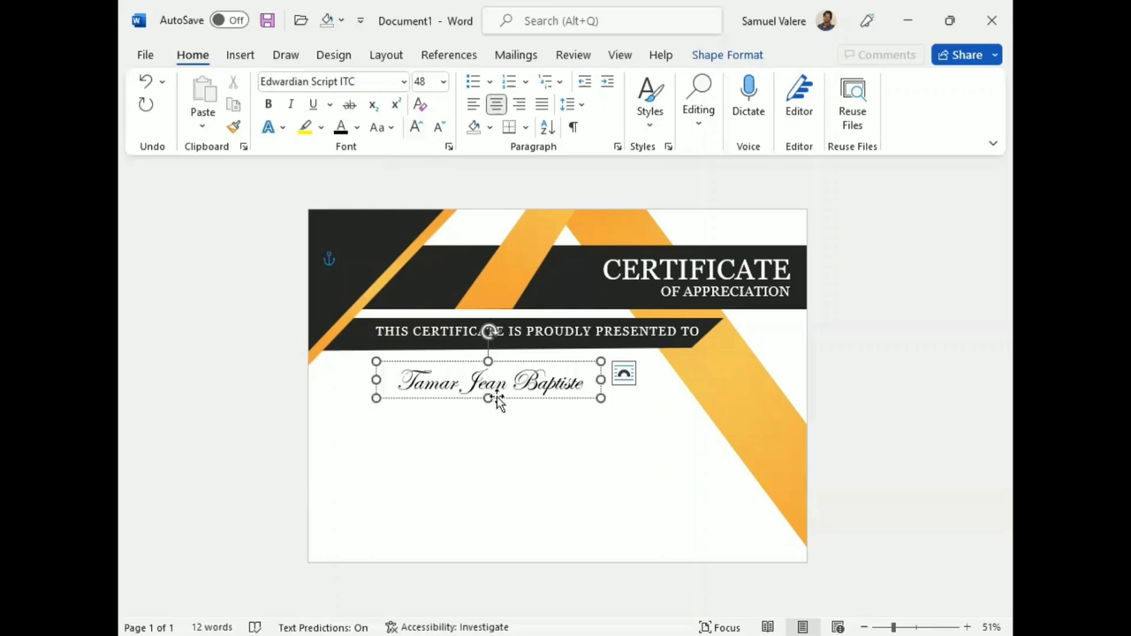
Enlarge the script name to 90 pt and widen and heighten its box so it fits
triple_click(499, 383)
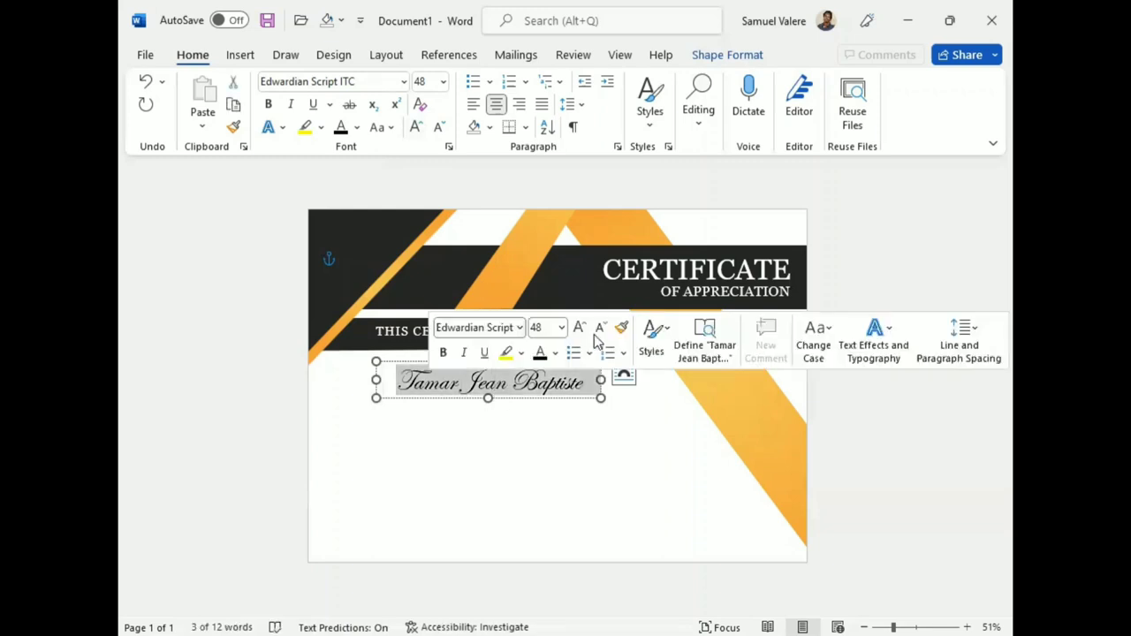
left_click(580, 329)
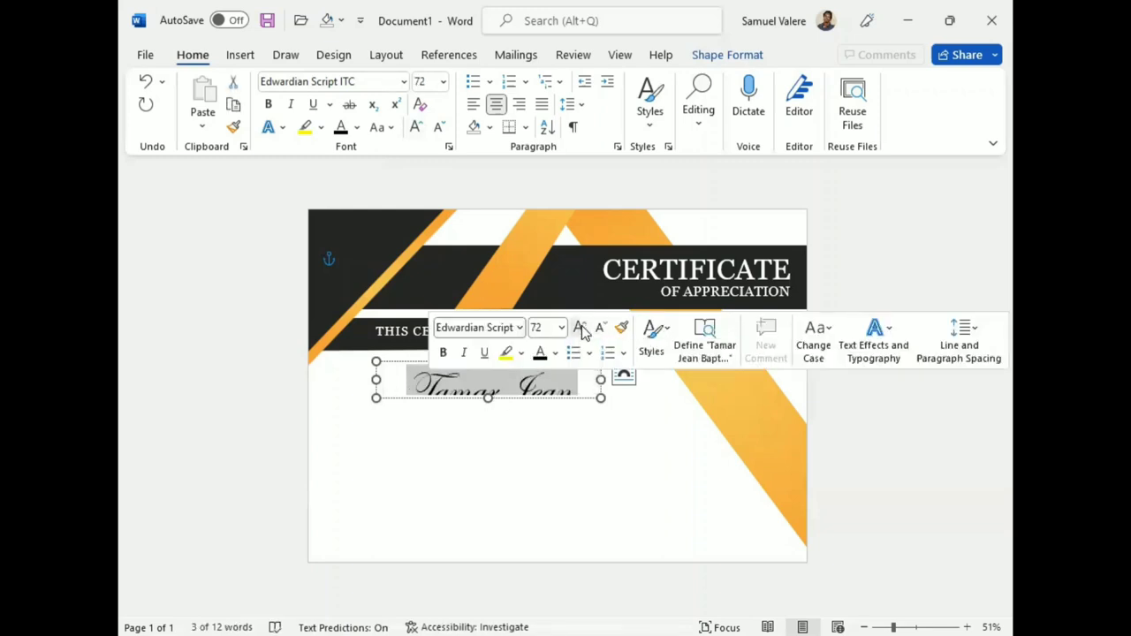
left_click(580, 328)
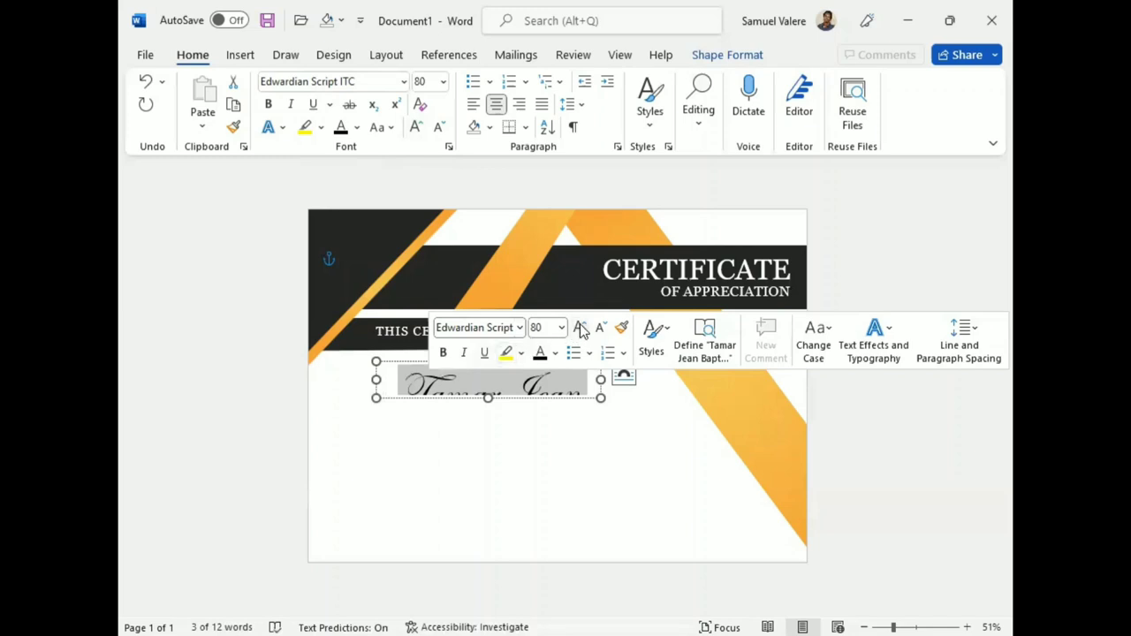
left_click(581, 328)
left_click_drag(375, 380, 319, 380)
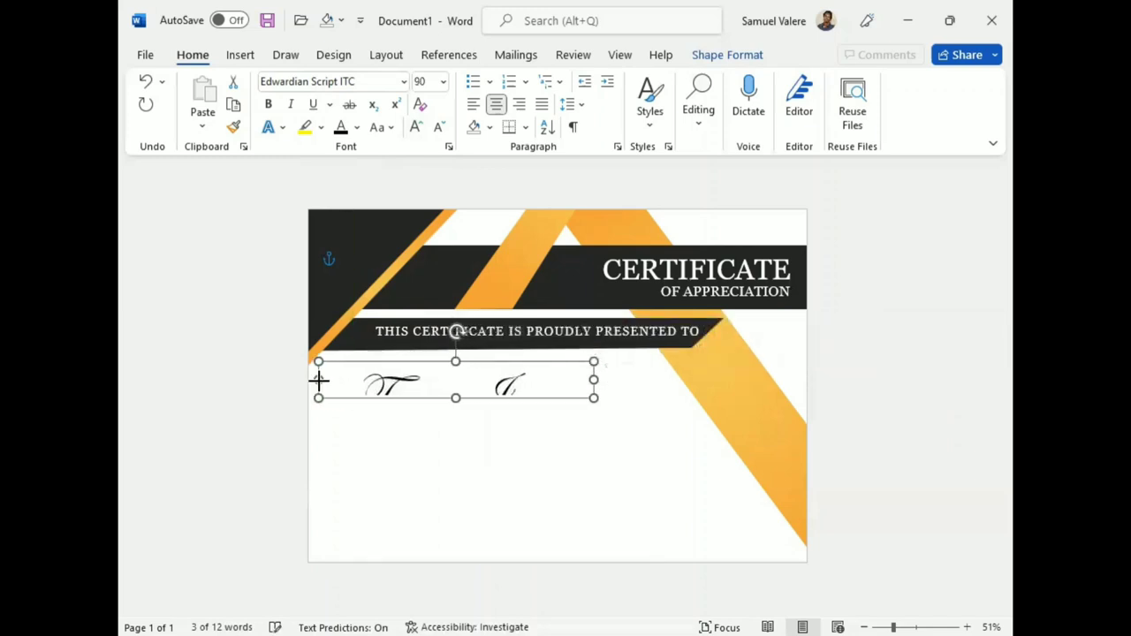
left_click_drag(594, 380, 676, 378)
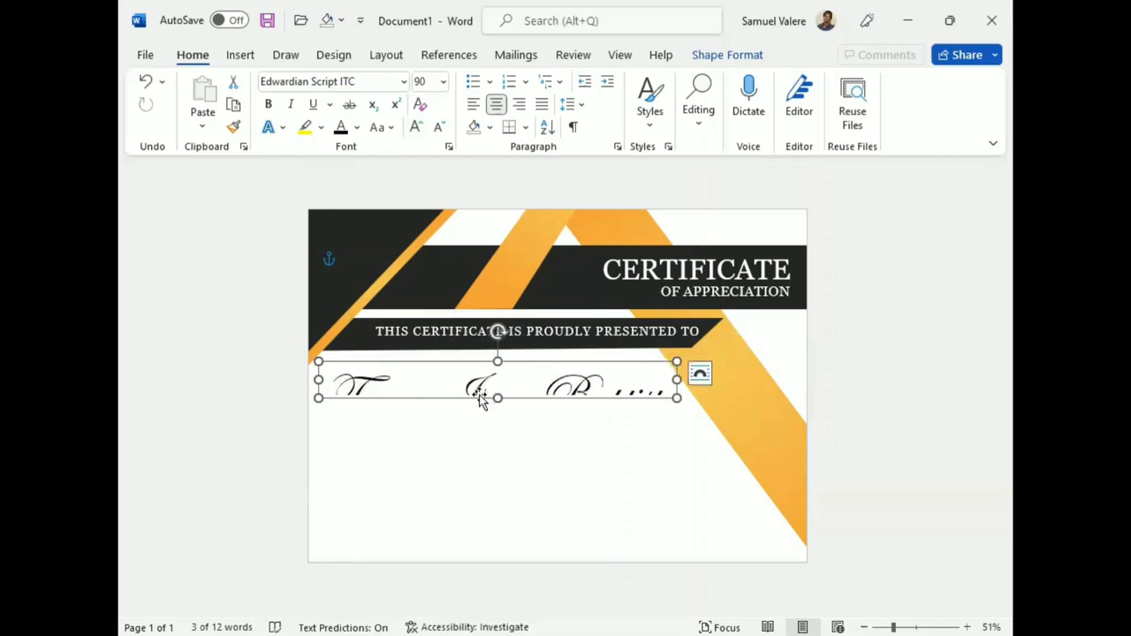
mouse_move(498, 399)
left_mouse_down()
mouse_move(498, 431)
mouse_move(522, 426)
left_mouse_up()
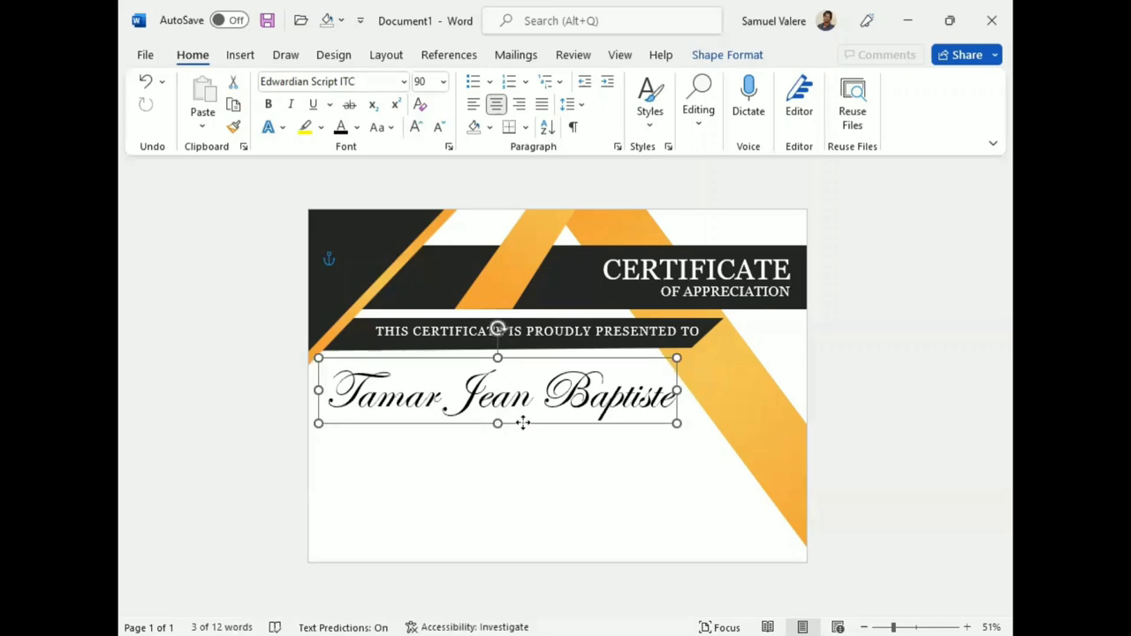
triple_click(521, 399)
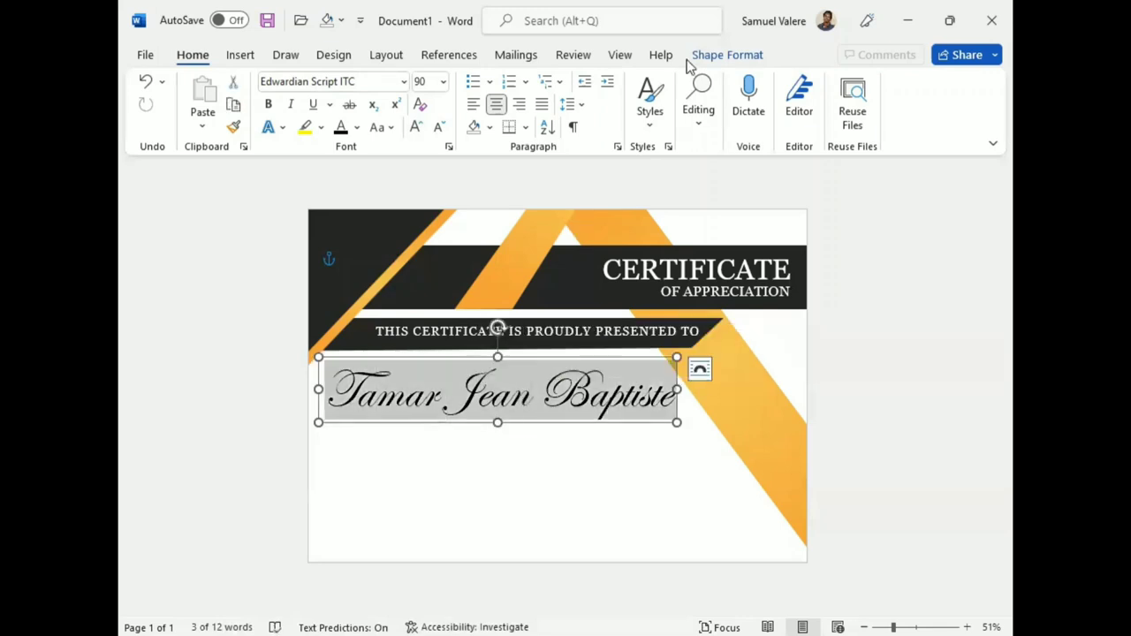
Give the recipient name text a gradient fill running linear down, top to bottom
left_click(717, 55)
left_click(507, 81)
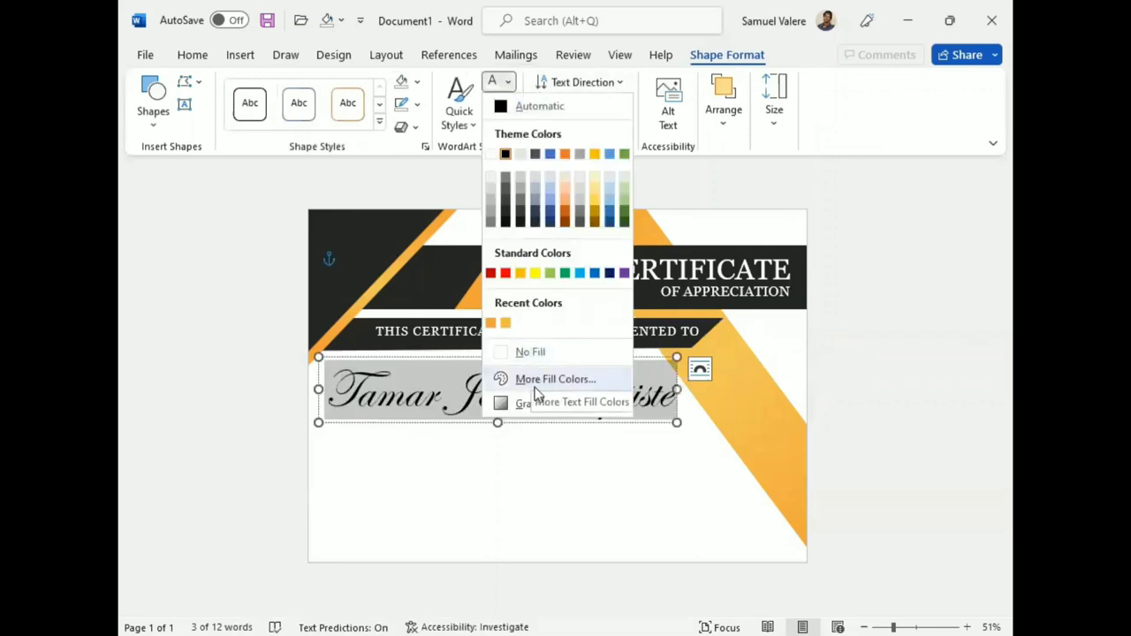
mouse_move(530, 403)
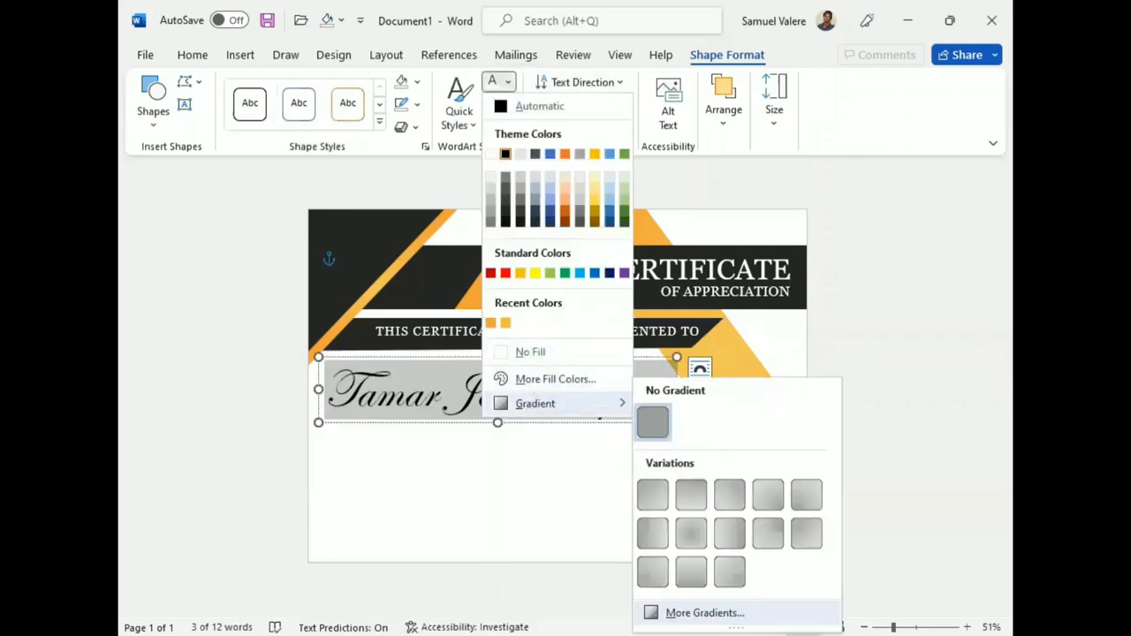
left_click(704, 612)
left_click(814, 344)
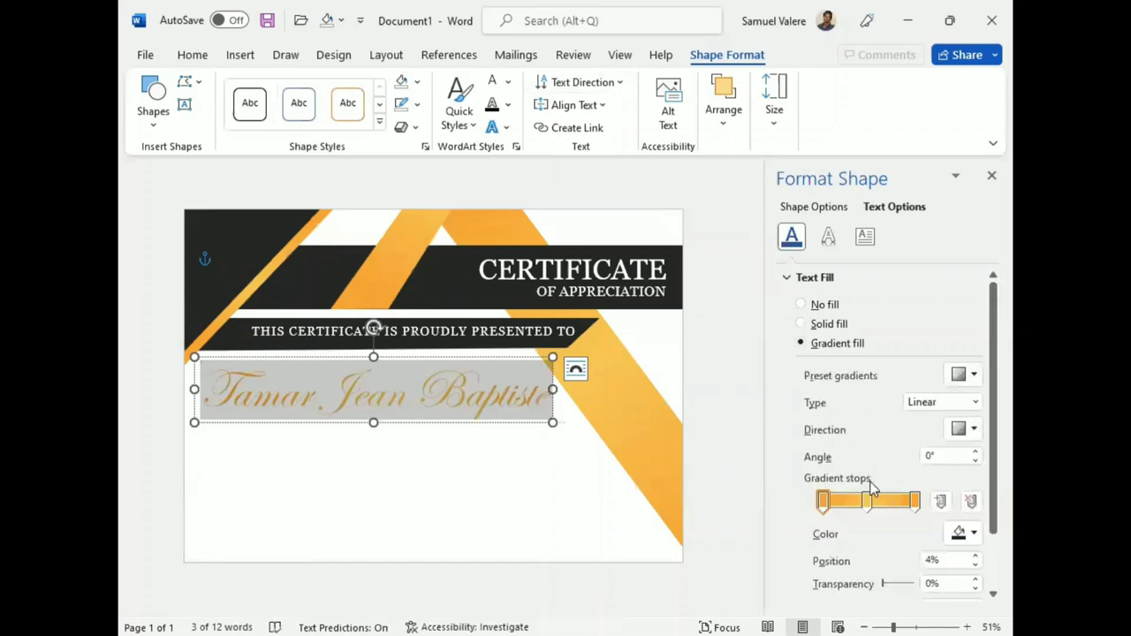
left_click(974, 430)
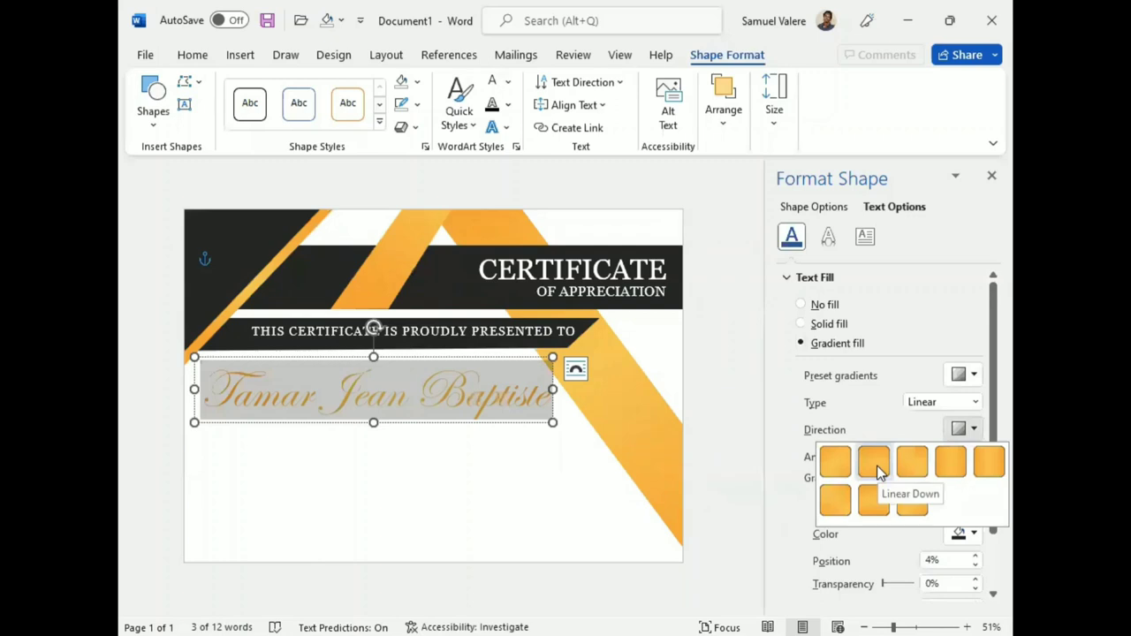
left_click(876, 464)
Adjust the brightness of the diagonal orange band's gradient fill
left_click(742, 510)
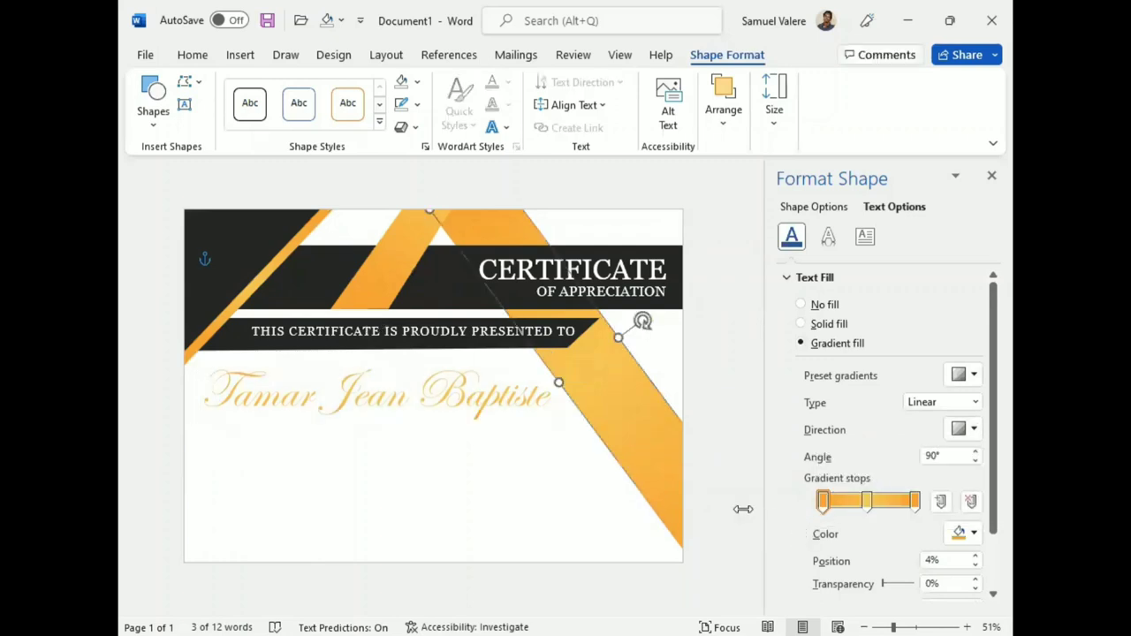
scroll(773, 518, "down", 2)
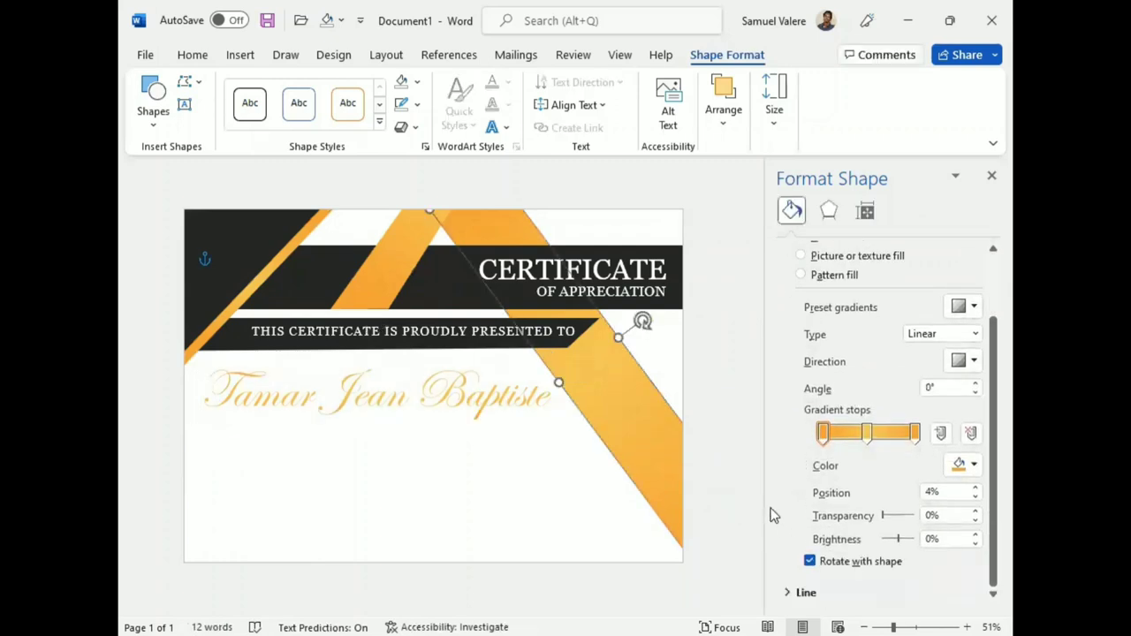
left_click(976, 542)
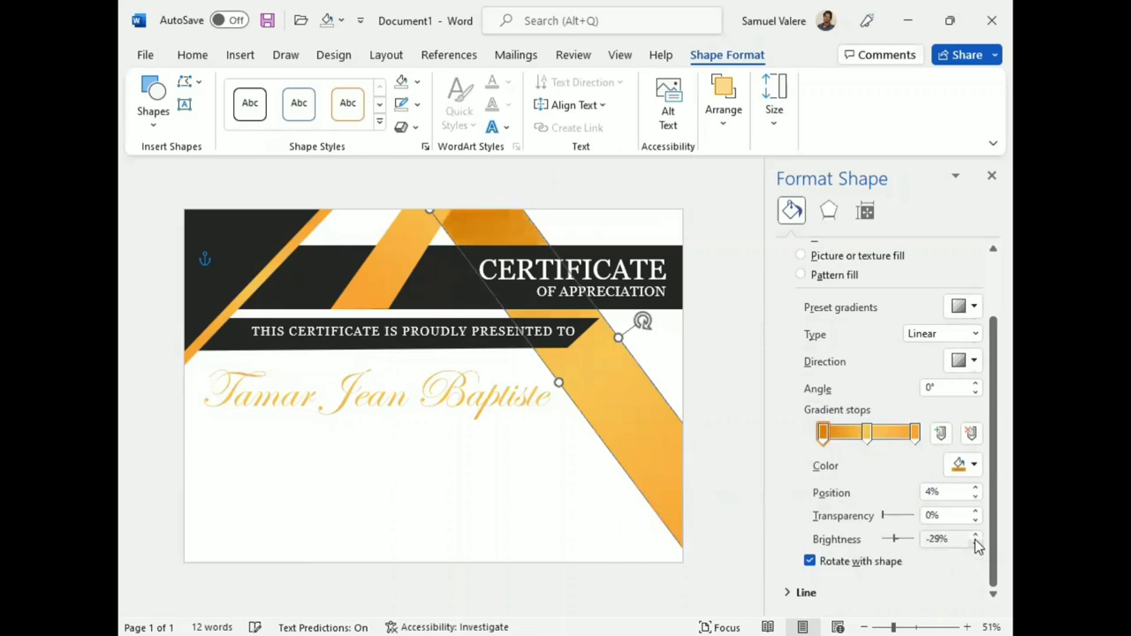
left_click(975, 544)
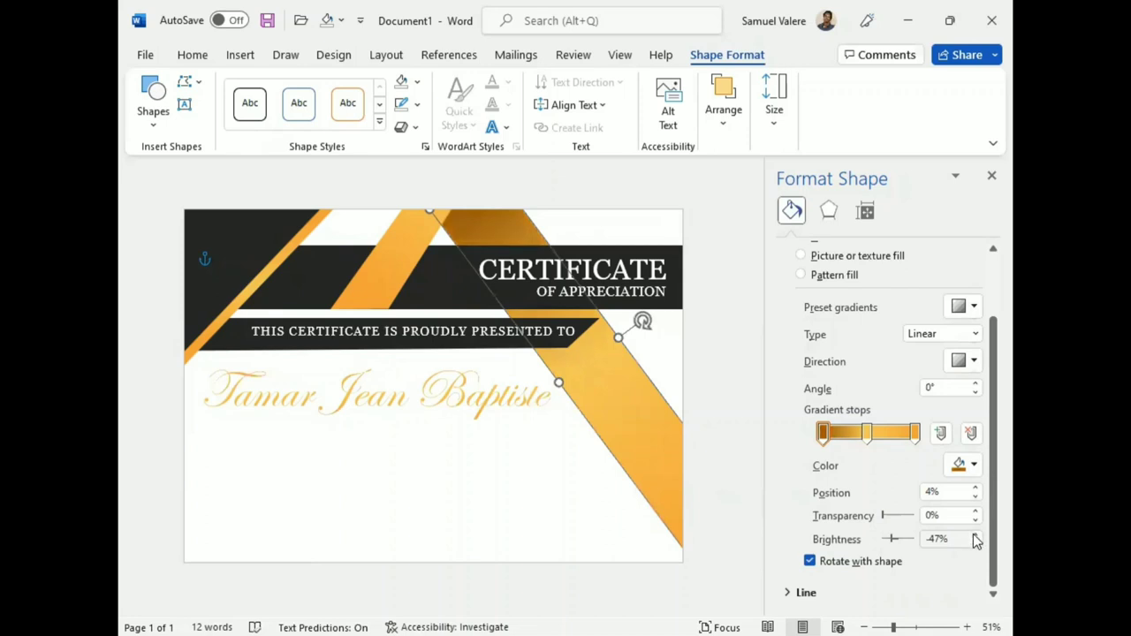
left_click(975, 535)
left_click(975, 535)
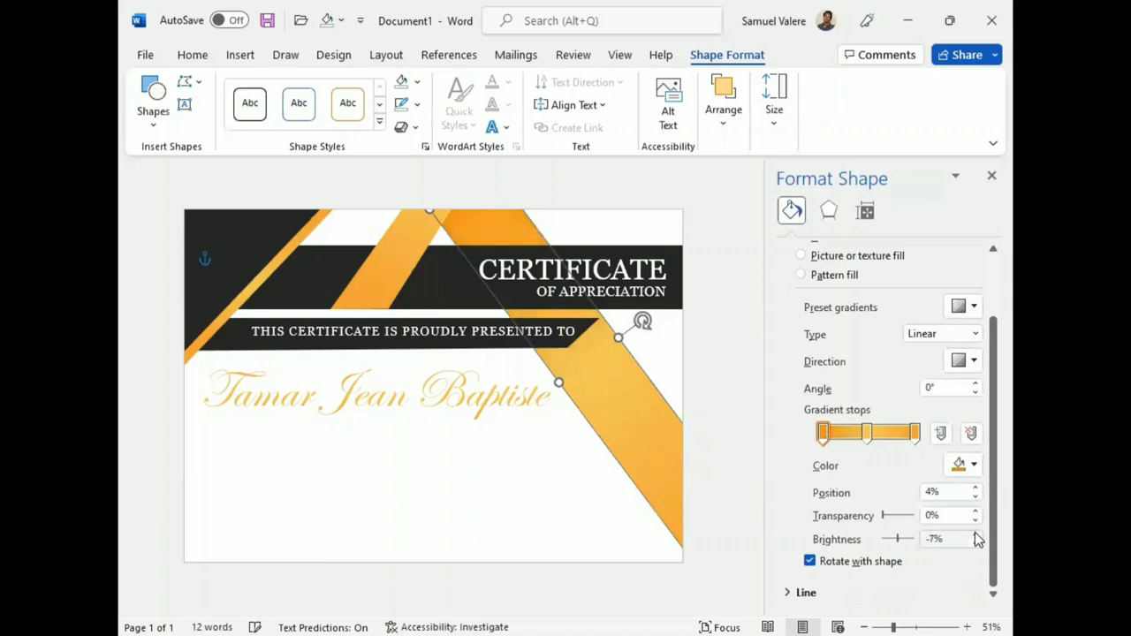
left_click(443, 406)
Remove the name box's background fill and darken the name text's current gradient stop
left_click(802, 343)
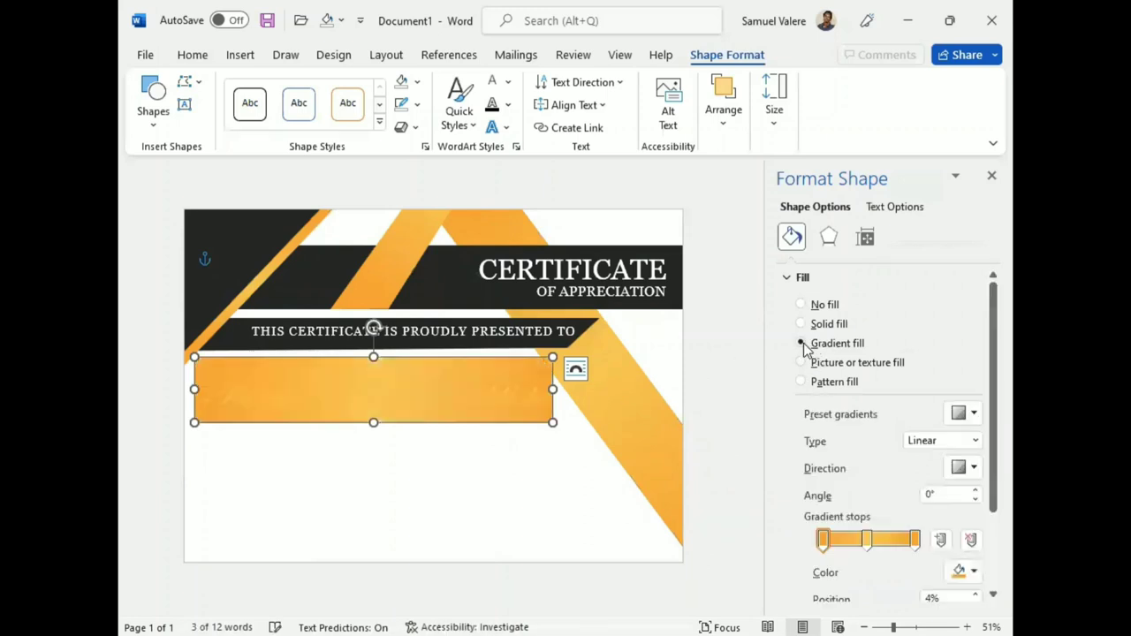
left_click(801, 305)
left_click(893, 206)
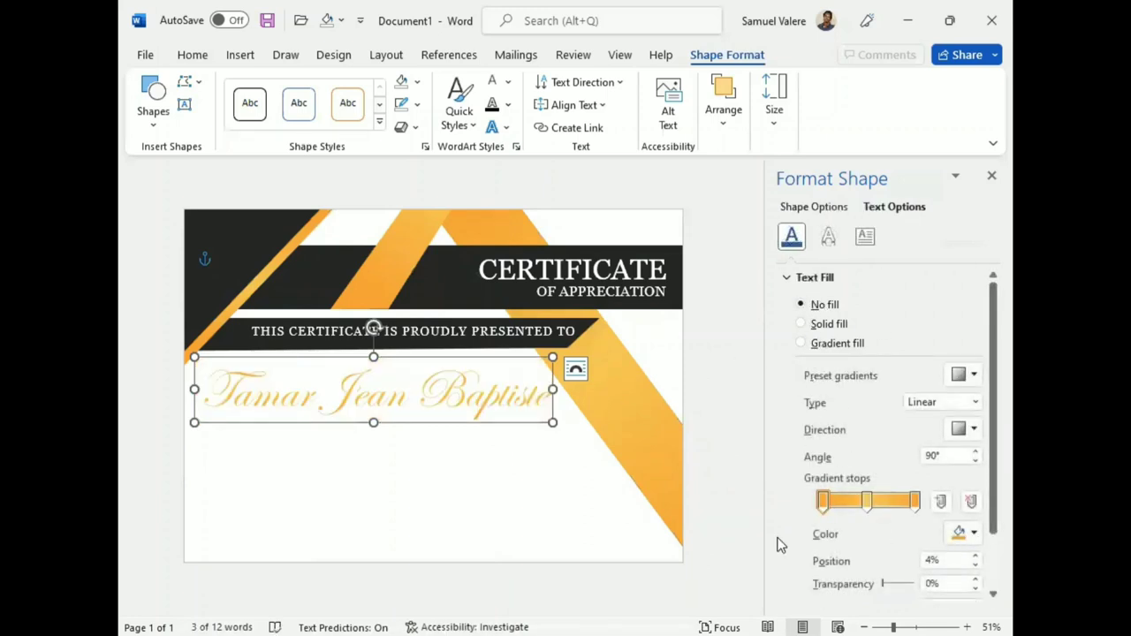
scroll(783, 544, "down", 2)
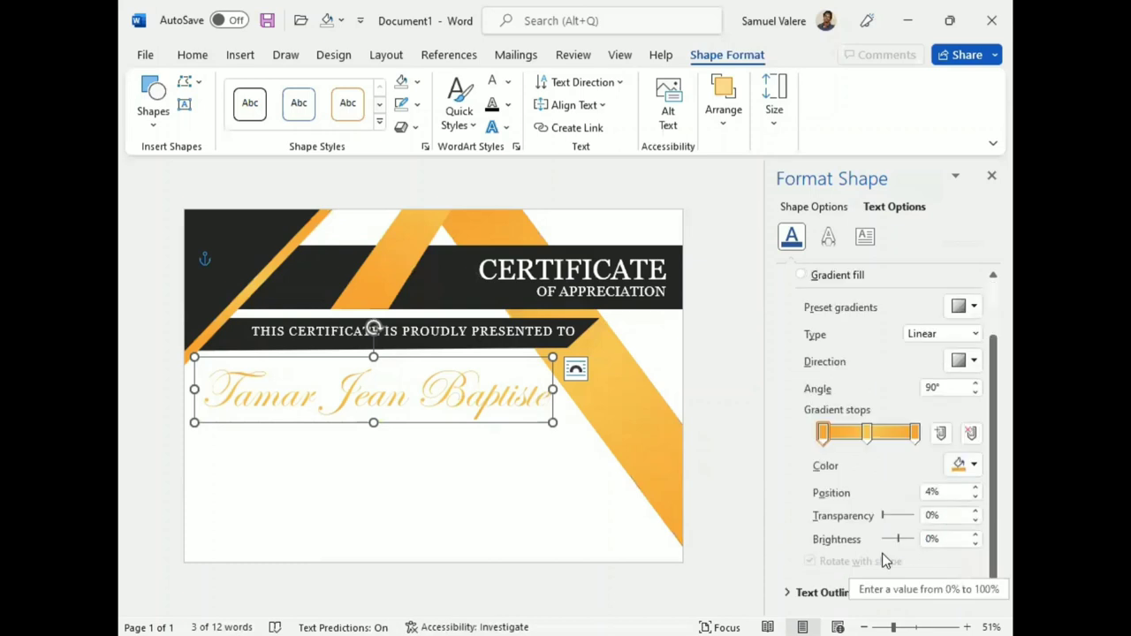
left_click(974, 544)
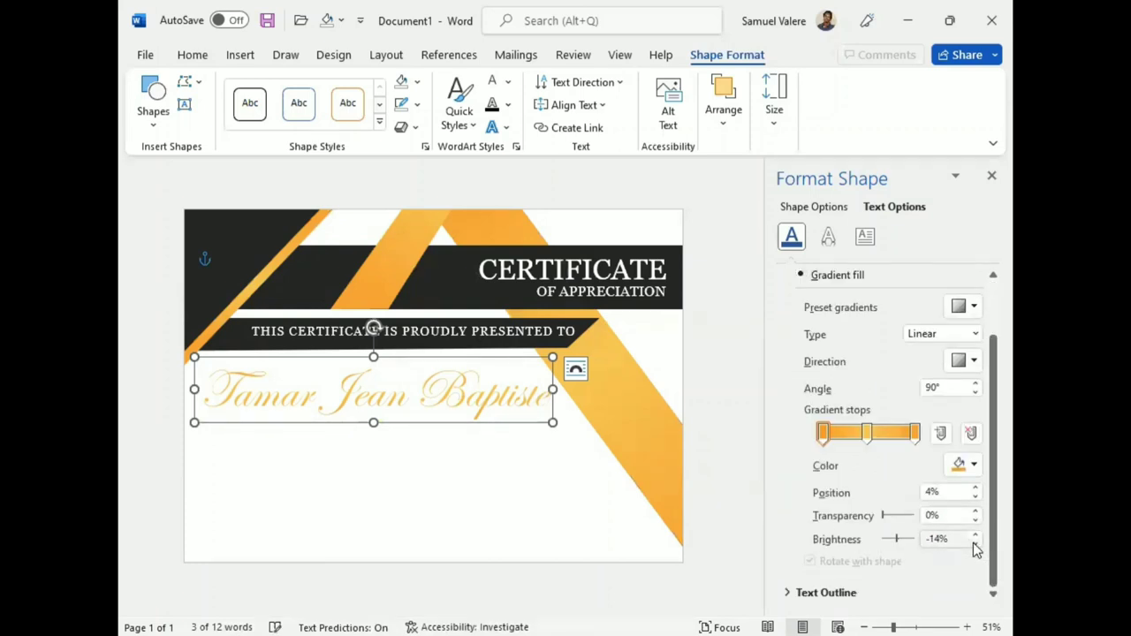
Darken the last and first gradient stops and brighten the middle stop slightly
left_click(914, 432)
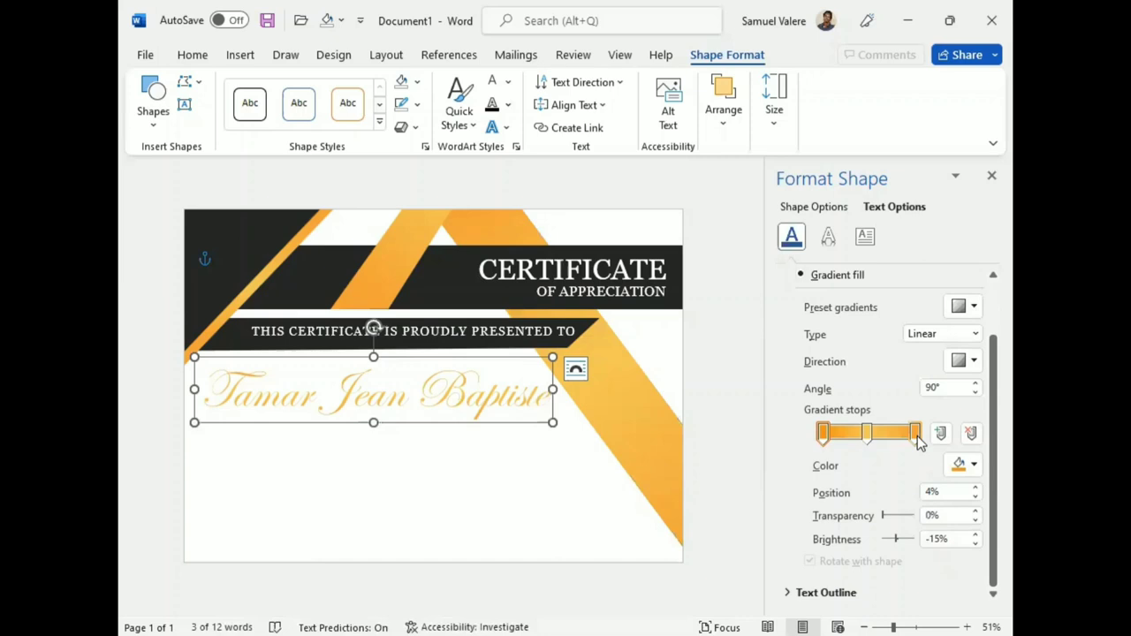
left_click(974, 545)
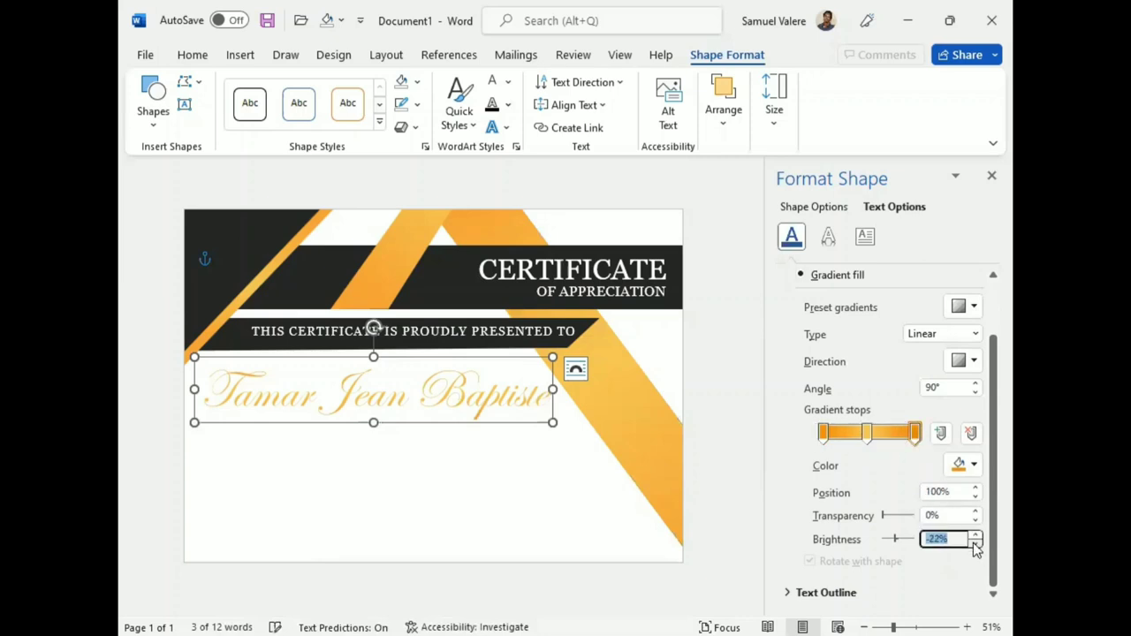
left_click(821, 432)
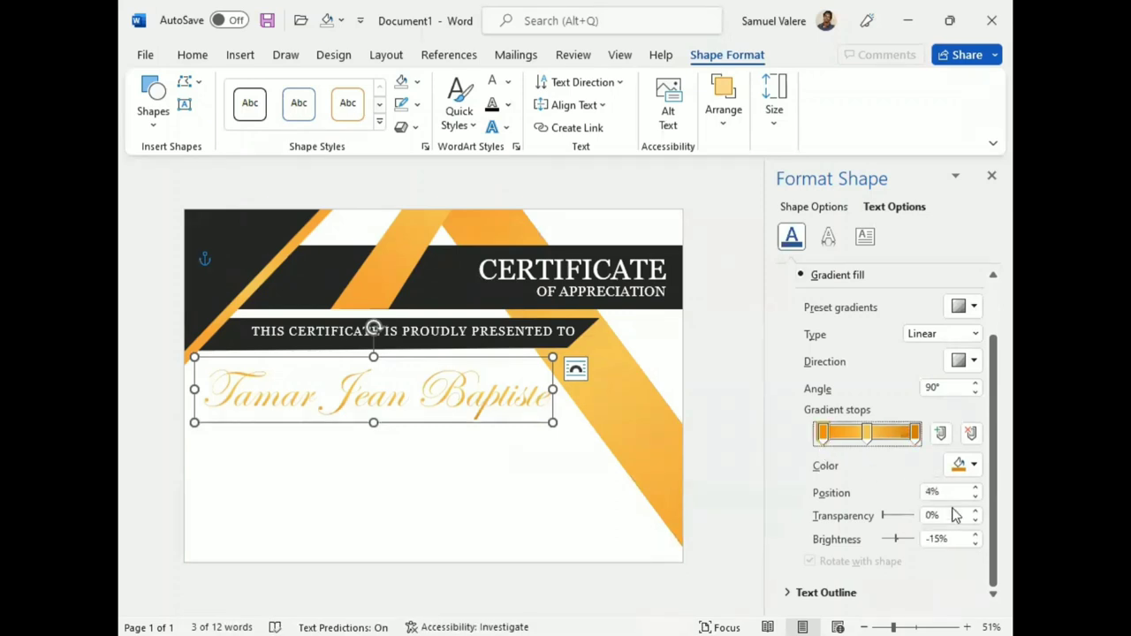
left_click(975, 544)
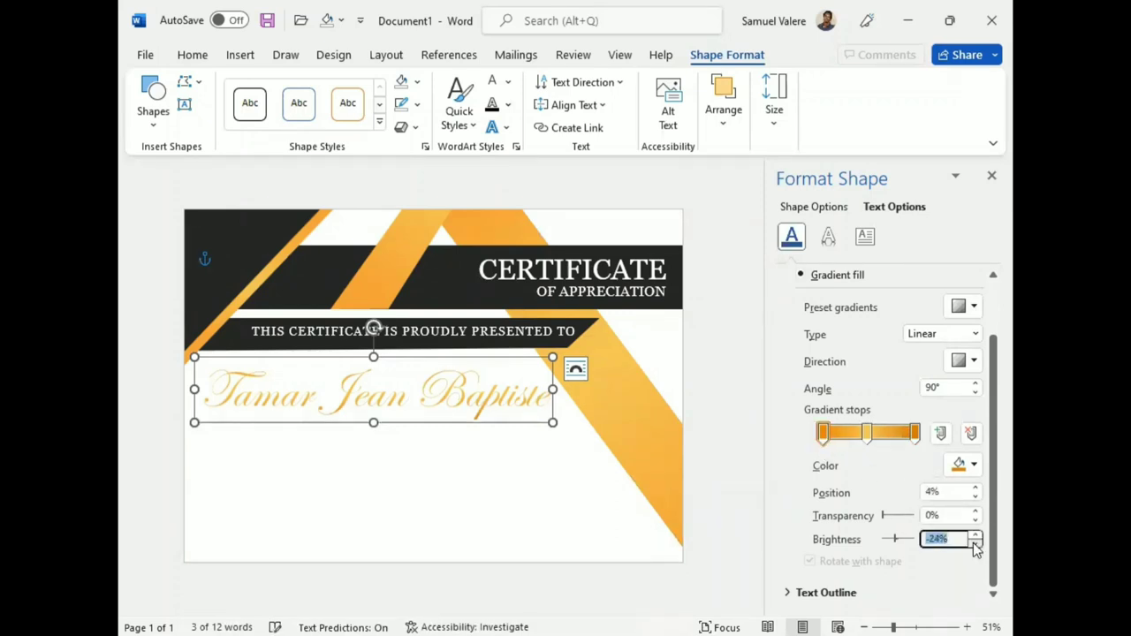
left_click(866, 434)
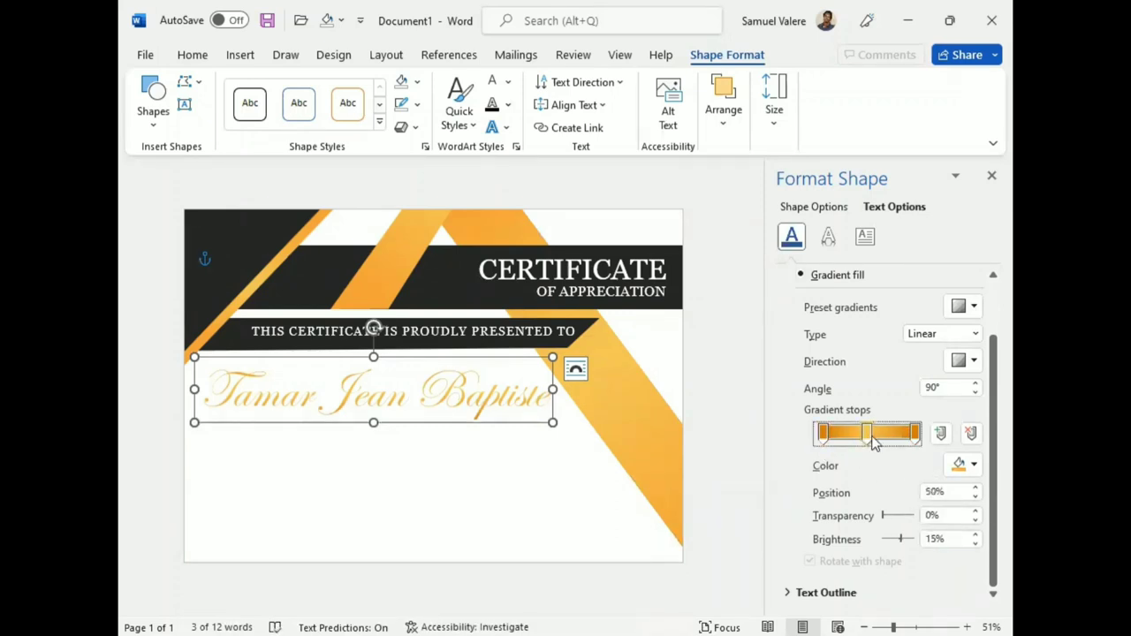
left_click(976, 535)
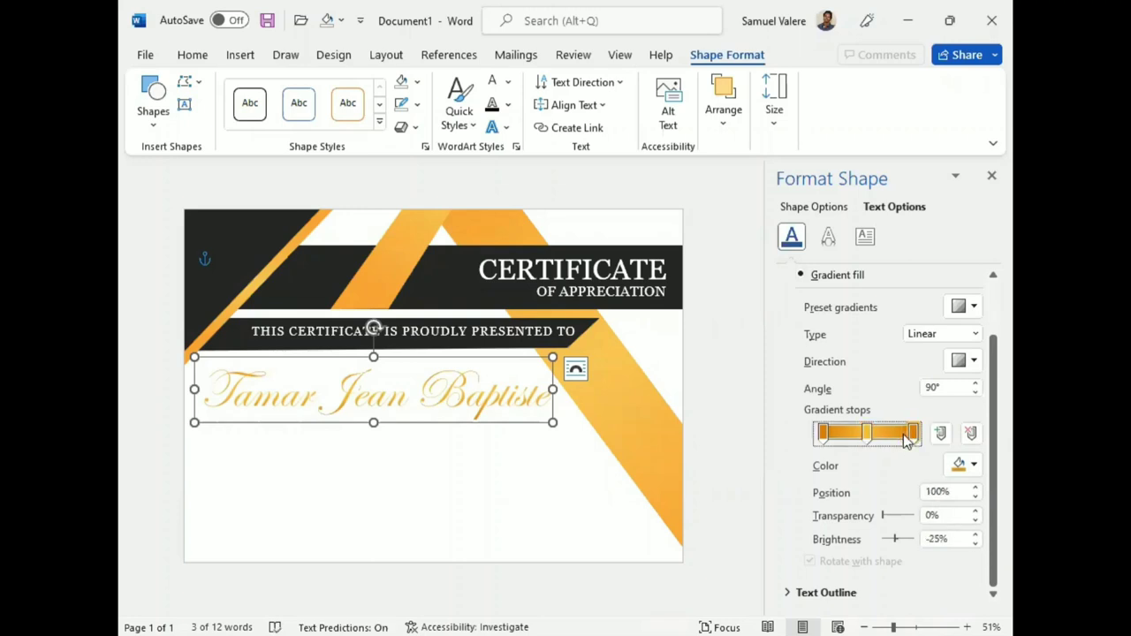
Move the gradient stops to about 80% and 27%
left_click_drag(914, 433, 895, 433)
left_click_drag(825, 438, 884, 438)
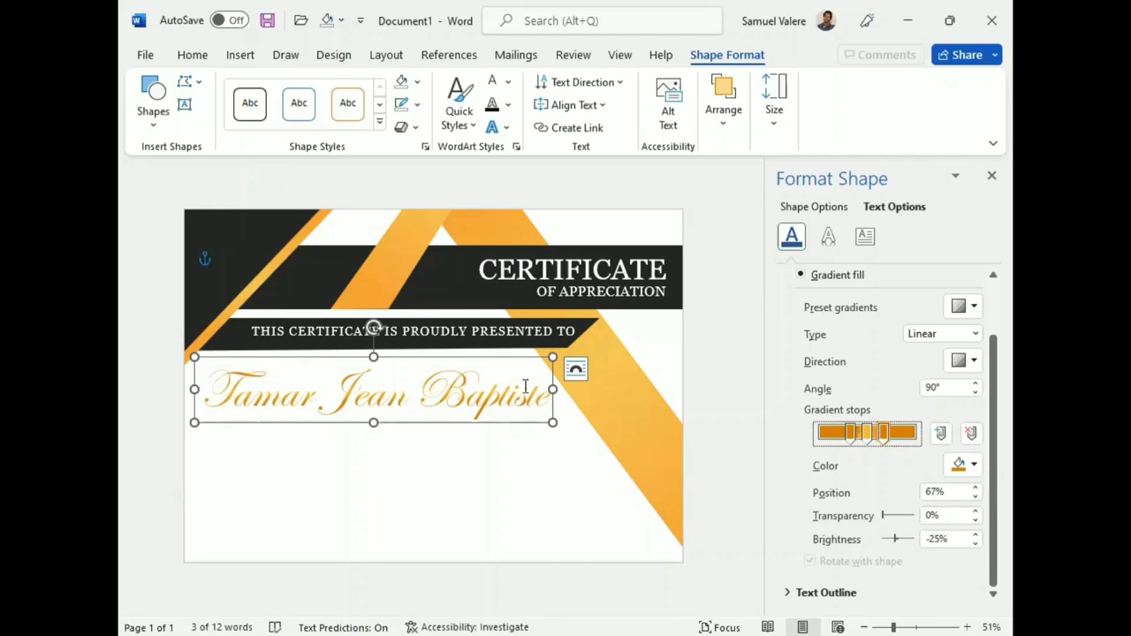
left_click(991, 175)
Widen the name box slightly and nudge it up to sit just below the banner
double_click(492, 396)
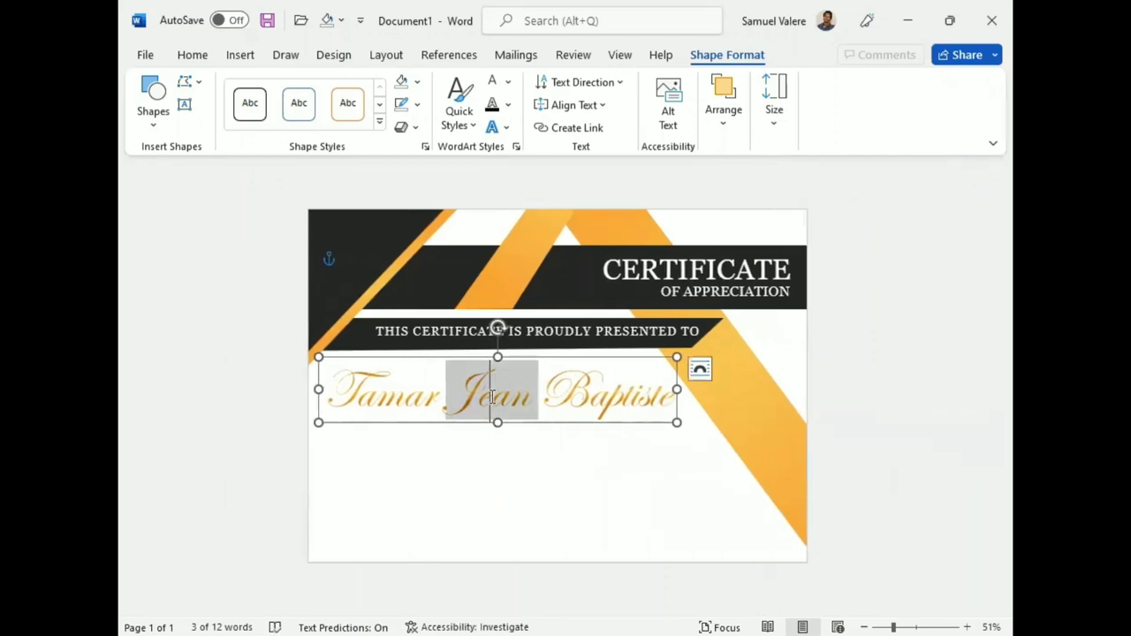
left_click(492, 397)
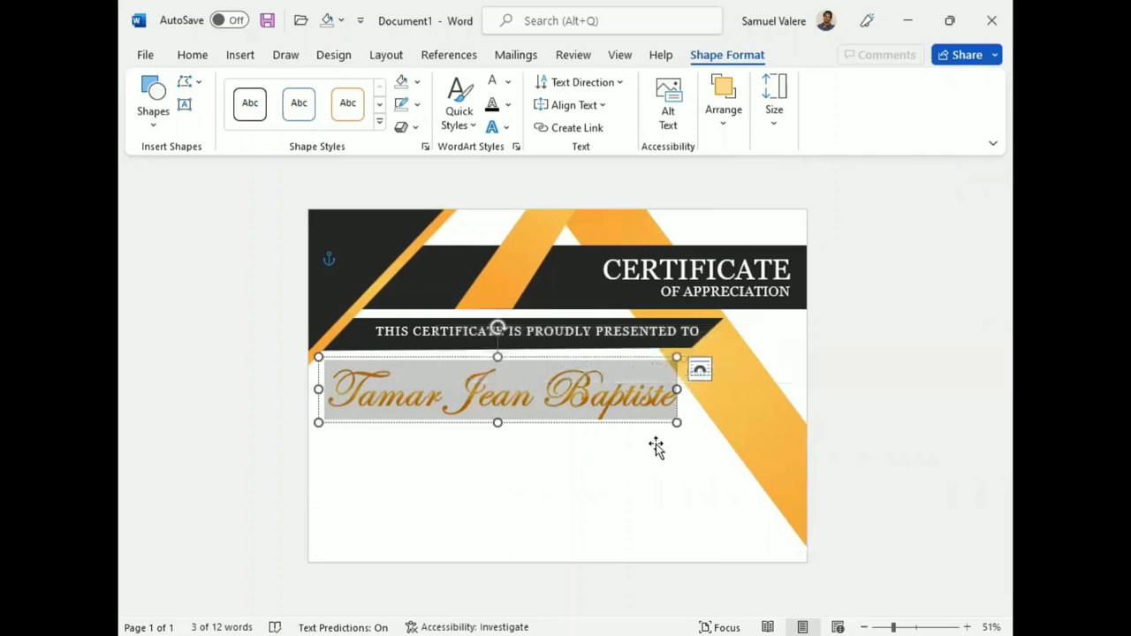
left_click_drag(677, 389, 686, 388)
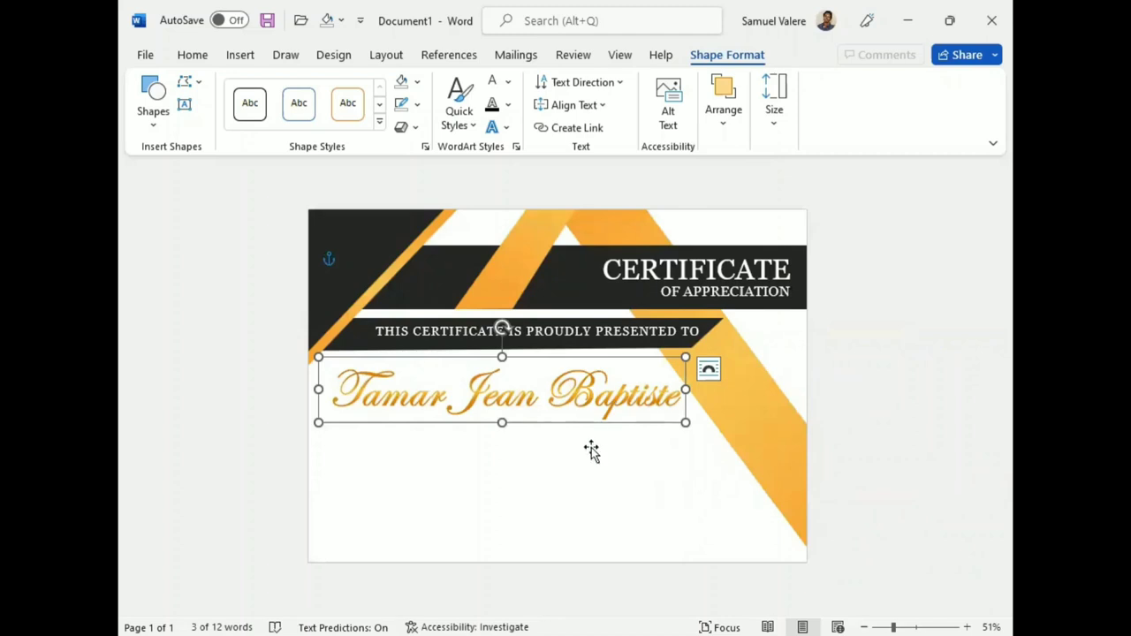
key("Up")
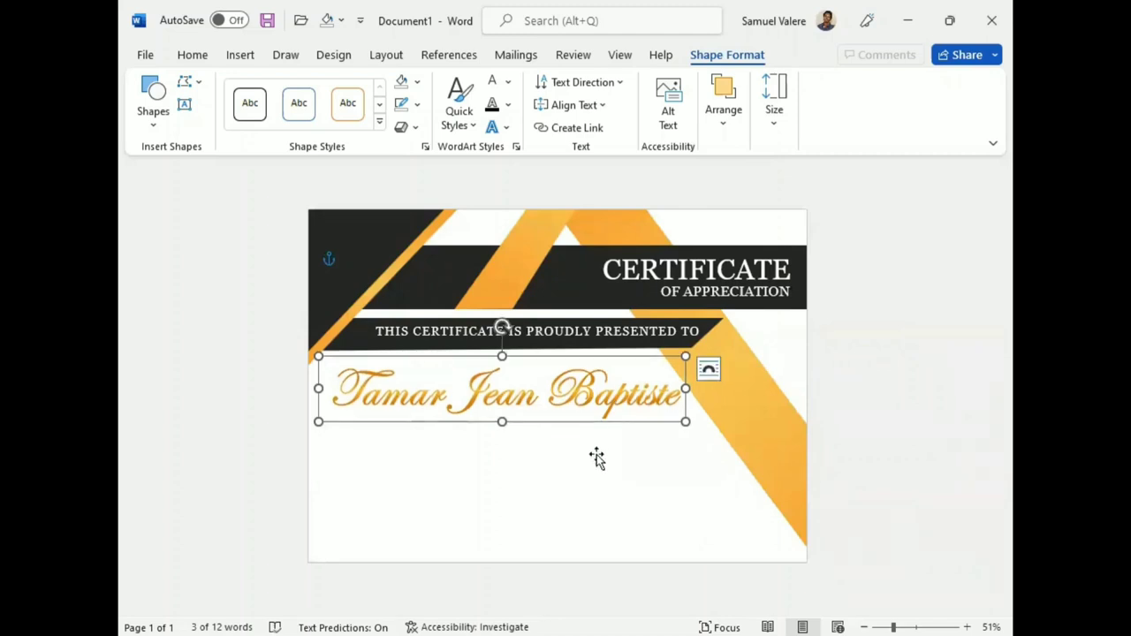
key("Up")
key("Up")
key("Up")
key("Up")
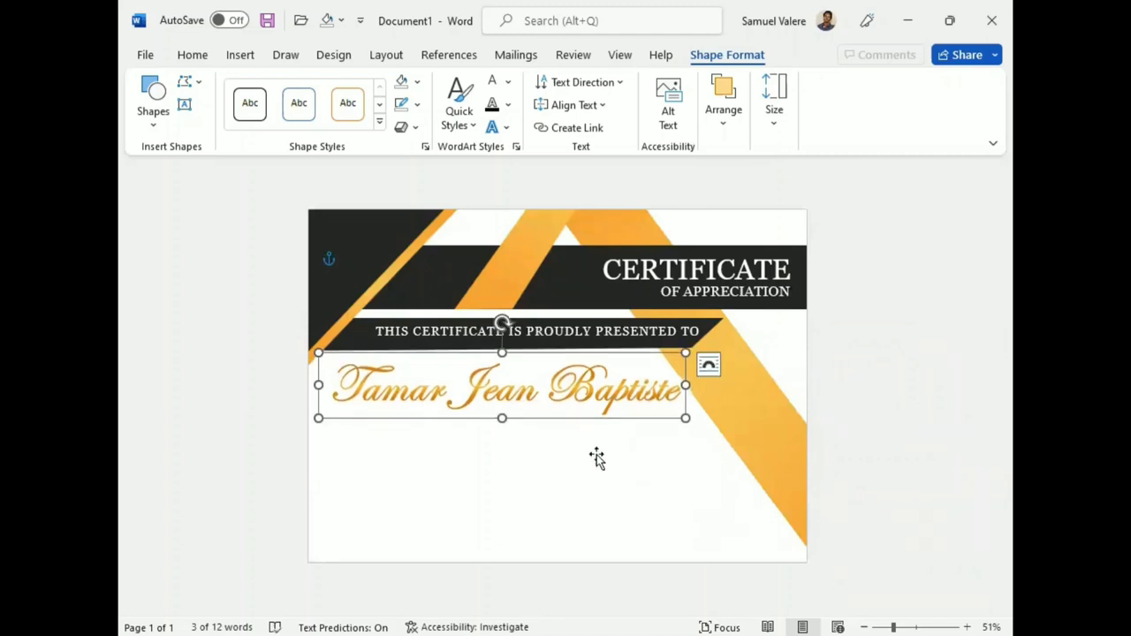
key("Up")
key("Down")
key("Down")
key("Down")
key("Down")
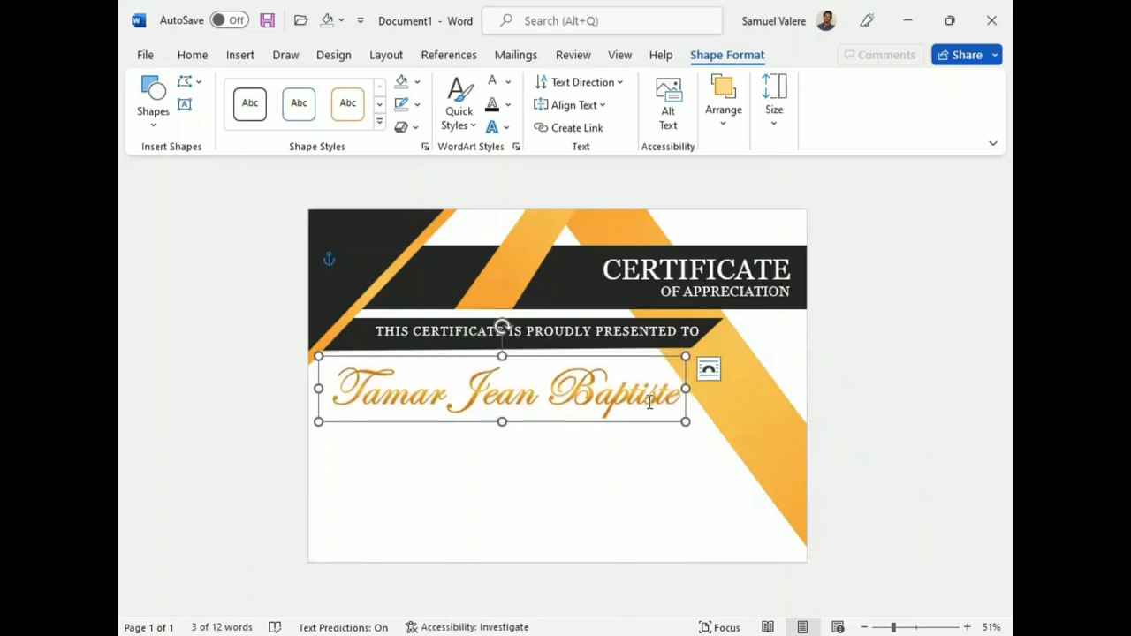
left_click(715, 294)
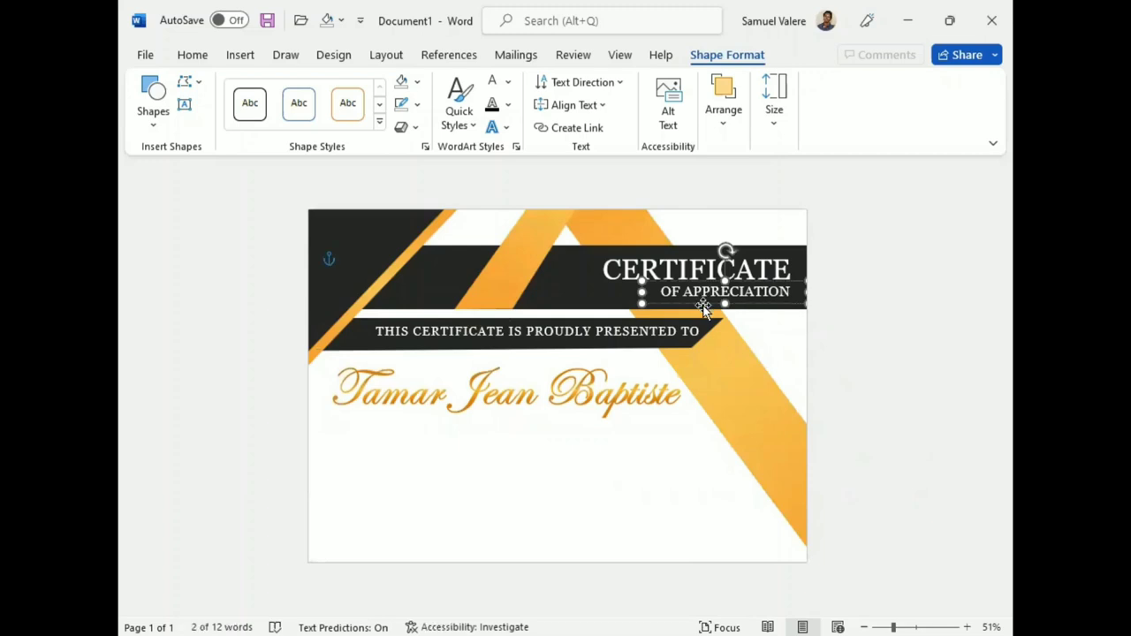
Copy the OF APPRECIATION box below the name, darken its text, and paste the appreciation paragraph
mouse_move(670, 329)
left_mouse_down()
mouse_move(450, 442)
mouse_move(447, 431)
left_mouse_up()
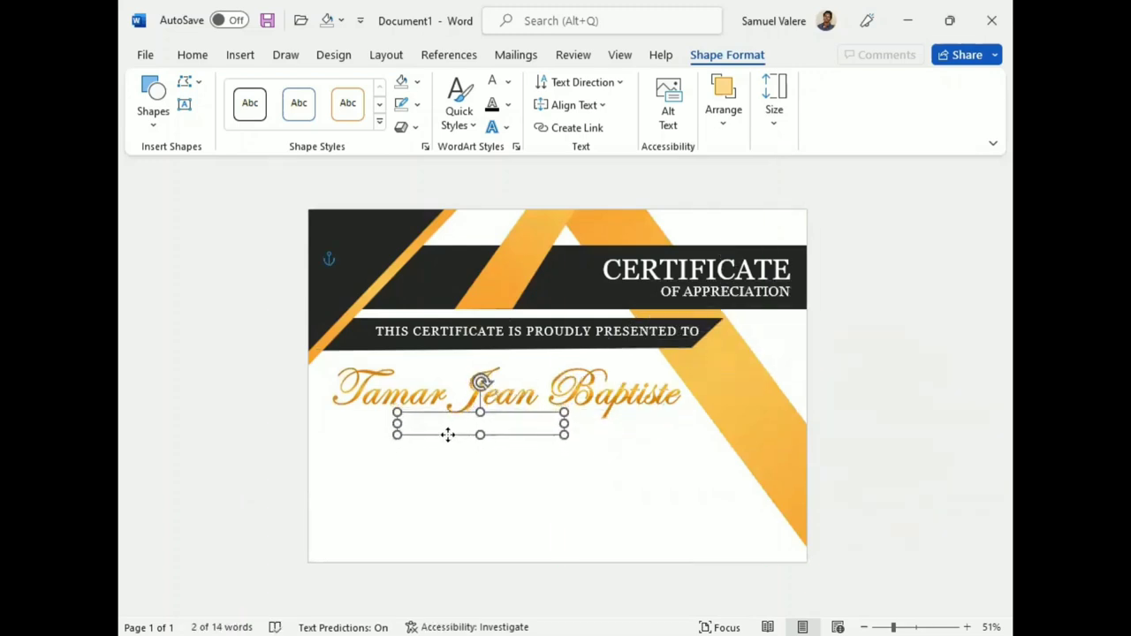
triple_click(471, 428)
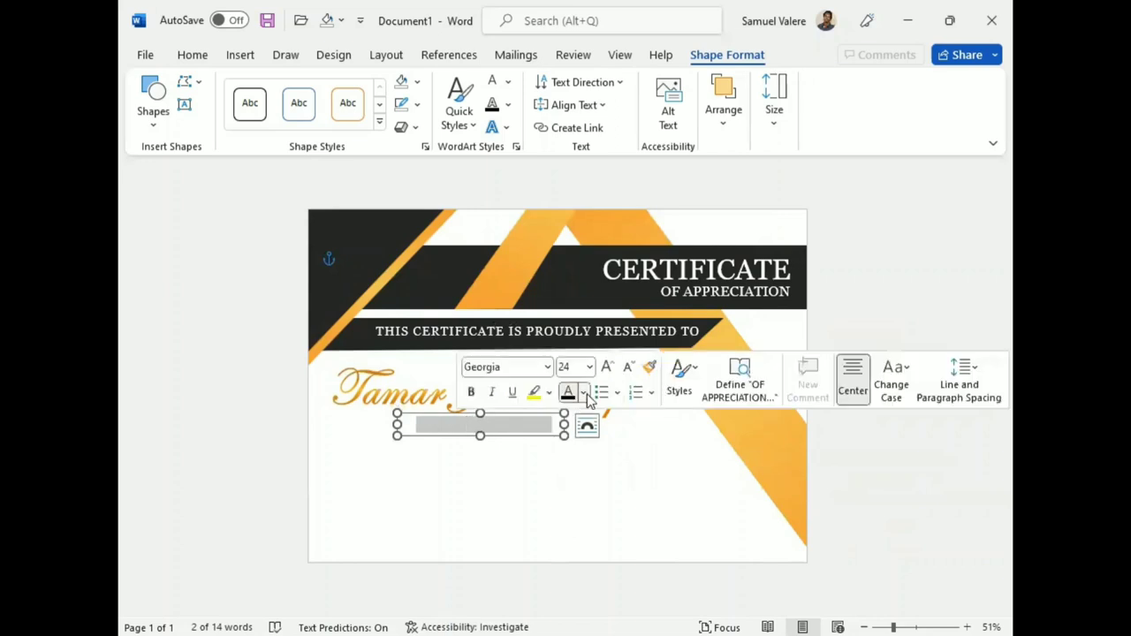
left_click(582, 393)
left_click(581, 203)
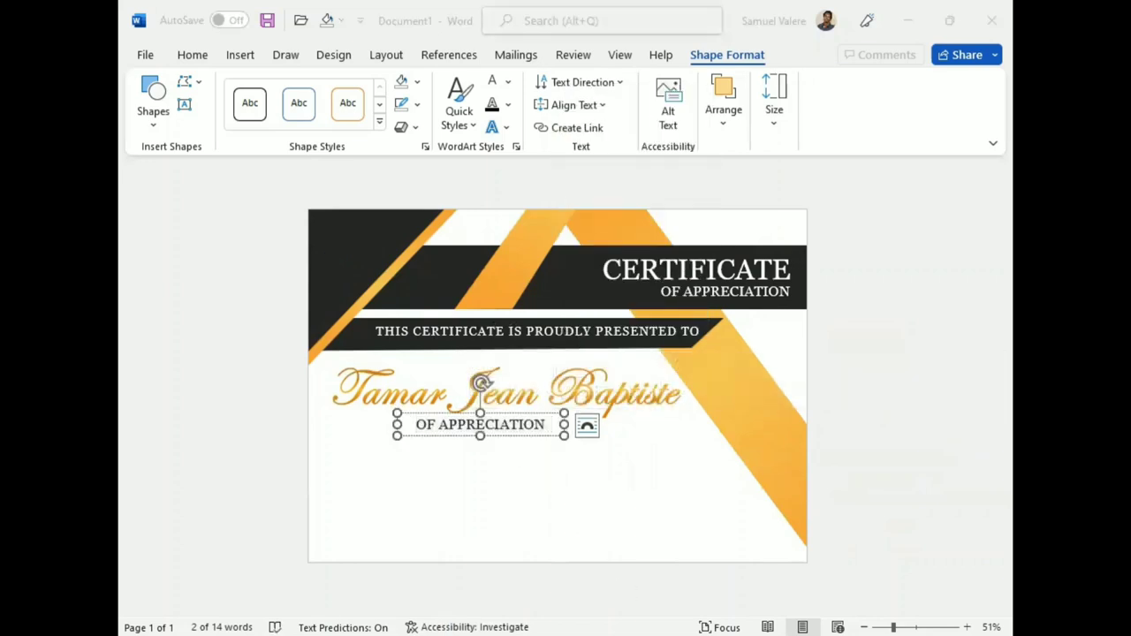
key("alt+Tab")
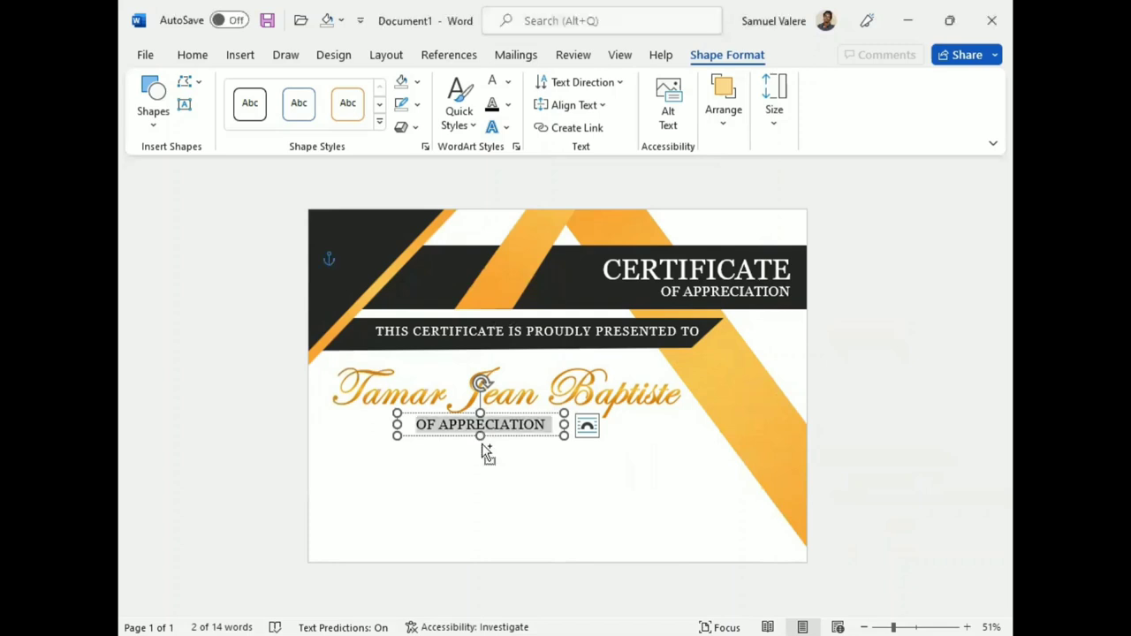
key("ctrl+v")
Enlarge the paragraph's font and resize the box so it wraps over three lines under the name
left_click_drag(564, 436, 709, 485)
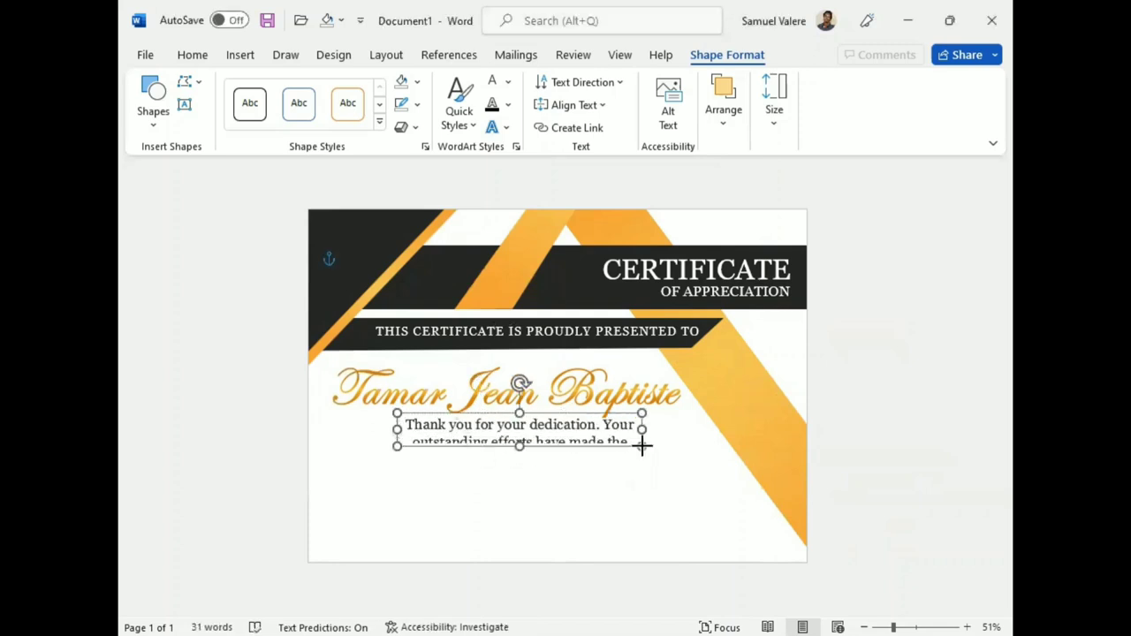
mouse_move(553, 485)
left_mouse_down()
mouse_move(553, 472)
mouse_move(526, 473)
left_mouse_up()
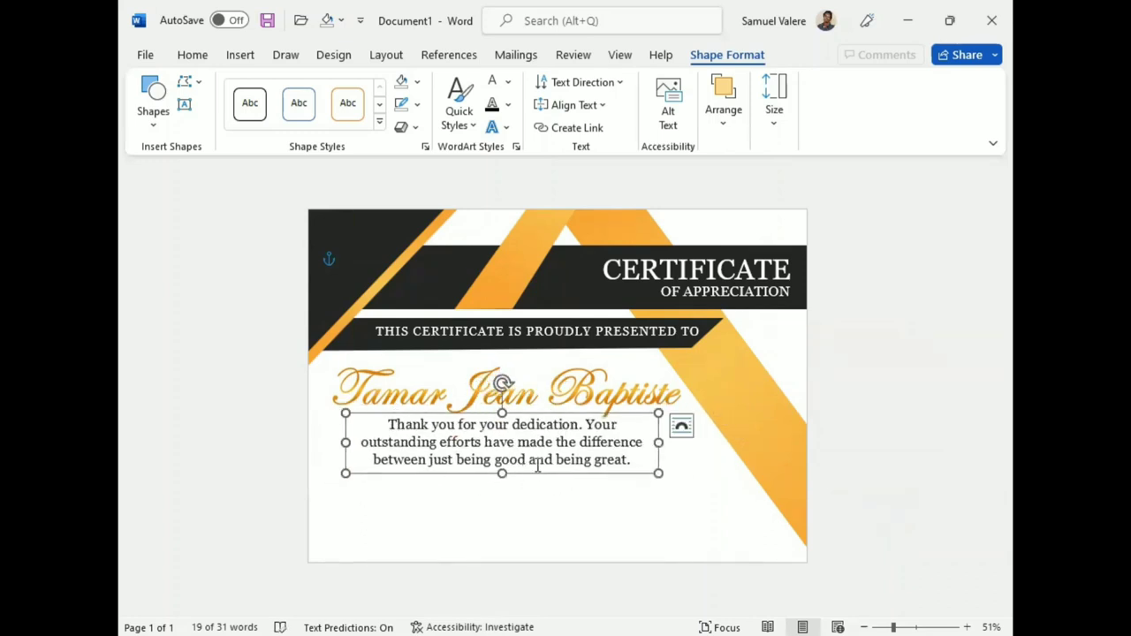
left_click_drag(667, 443, 711, 444)
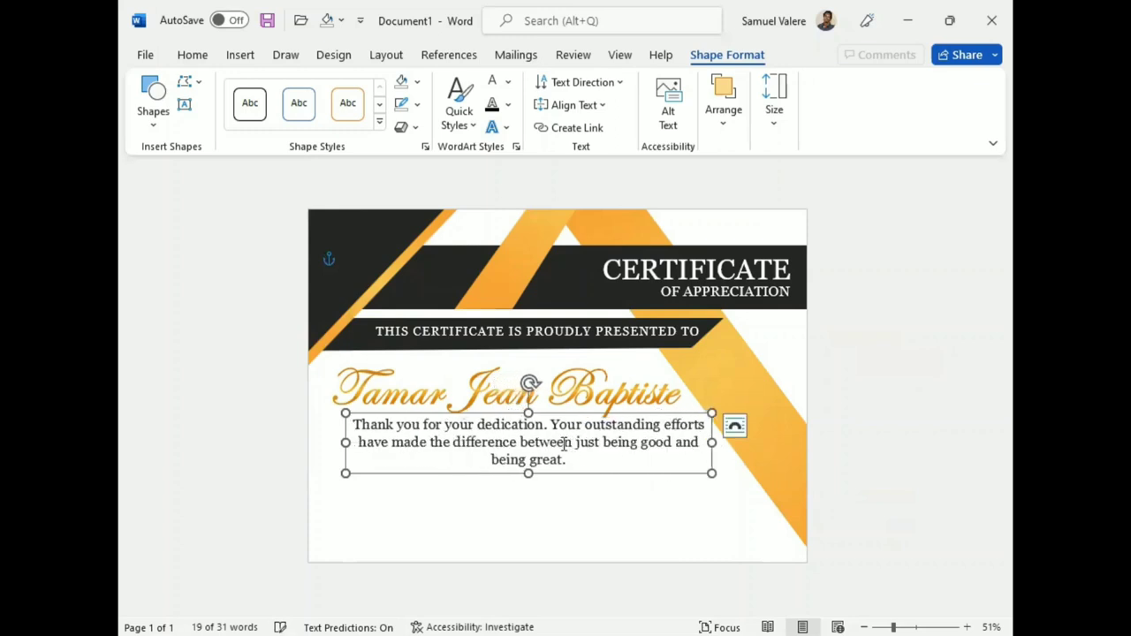
double_click(528, 443)
triple_click(529, 443)
left_click(651, 387)
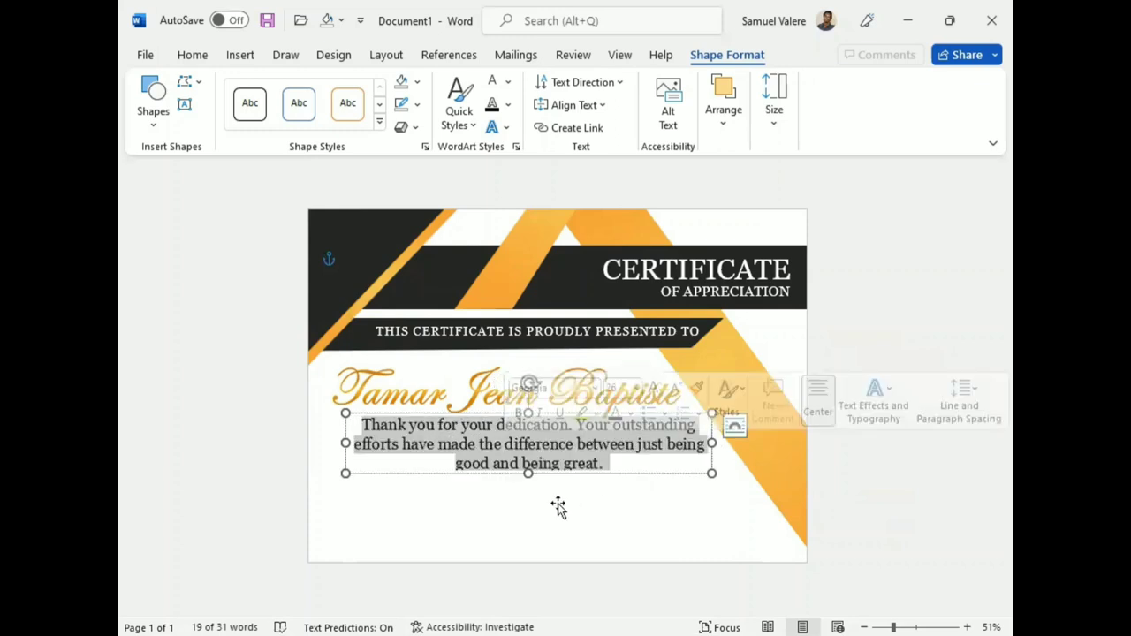
mouse_move(712, 443)
left_mouse_down()
mouse_move(687, 444)
mouse_move(708, 443)
left_mouse_up()
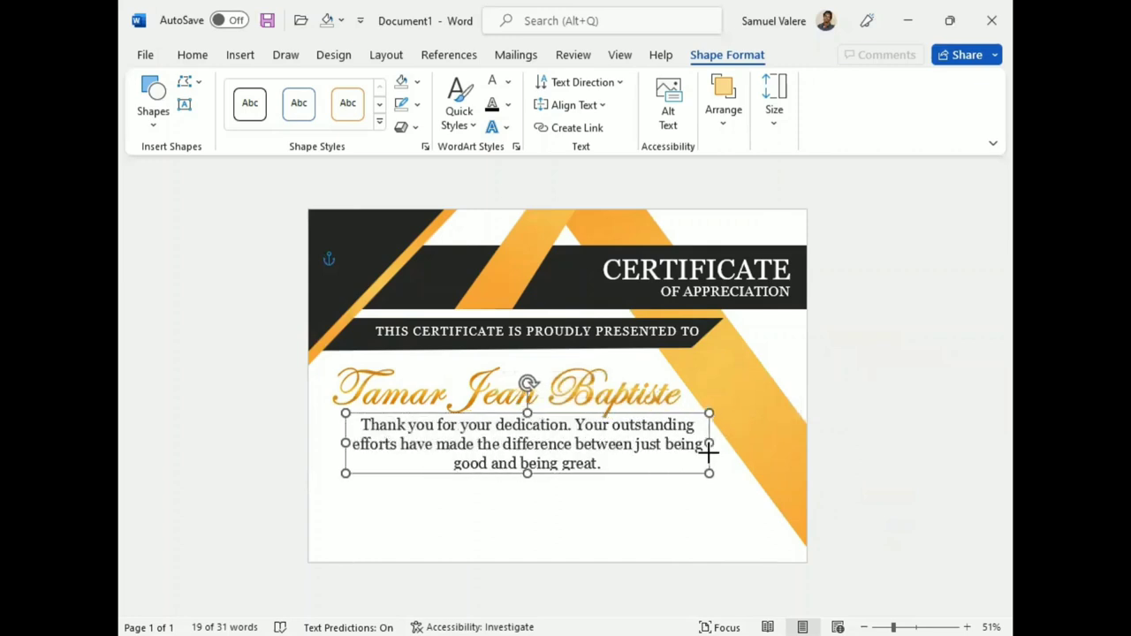
left_click_drag(708, 443, 737, 444)
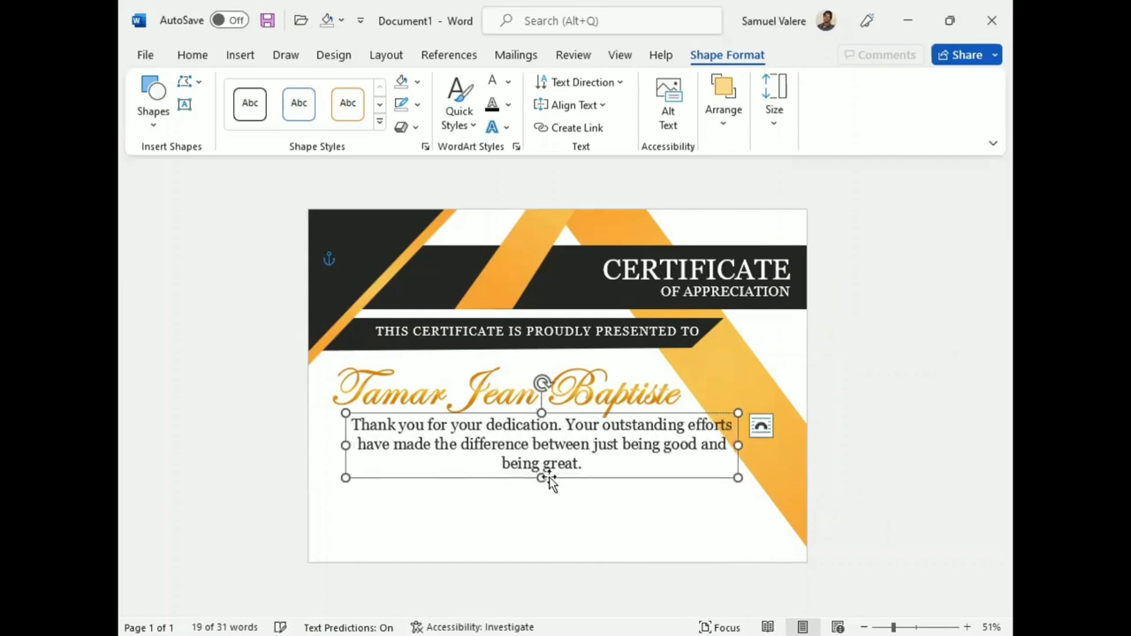
left_click_drag(550, 475, 528, 480)
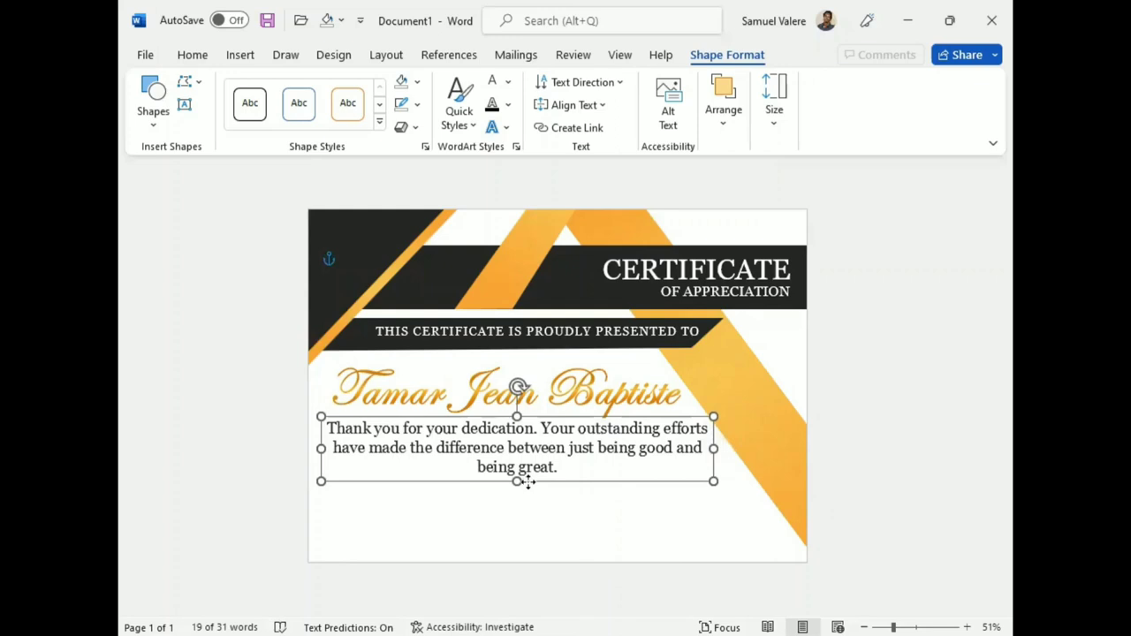
left_click_drag(527, 481, 524, 484)
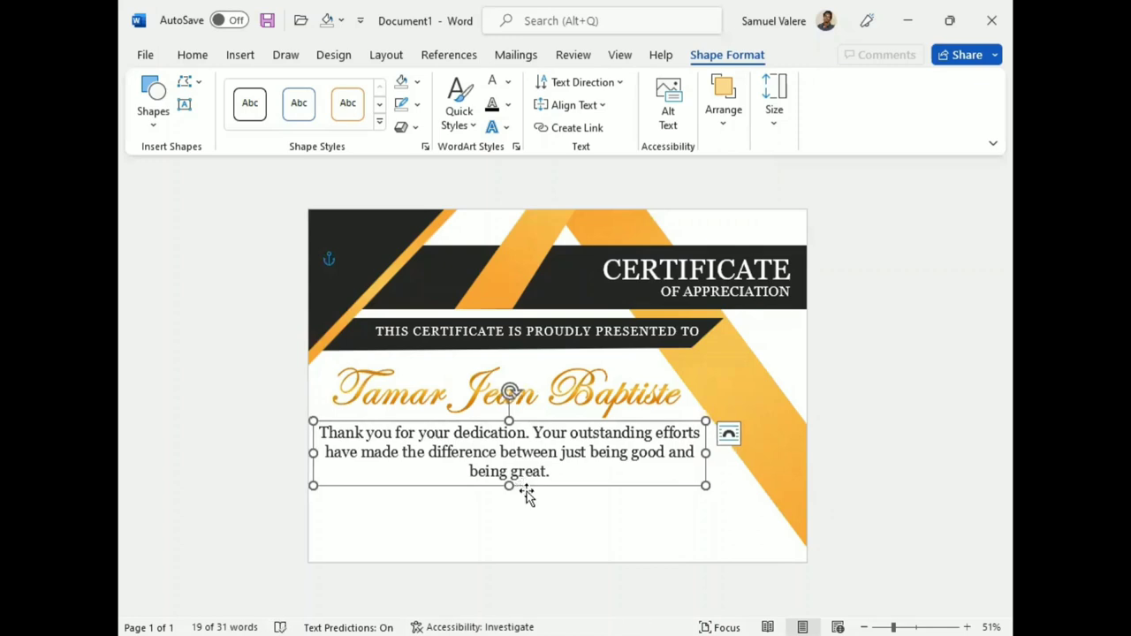
Draw a short signature line at bottom left and place a copy on the right
left_click(162, 129)
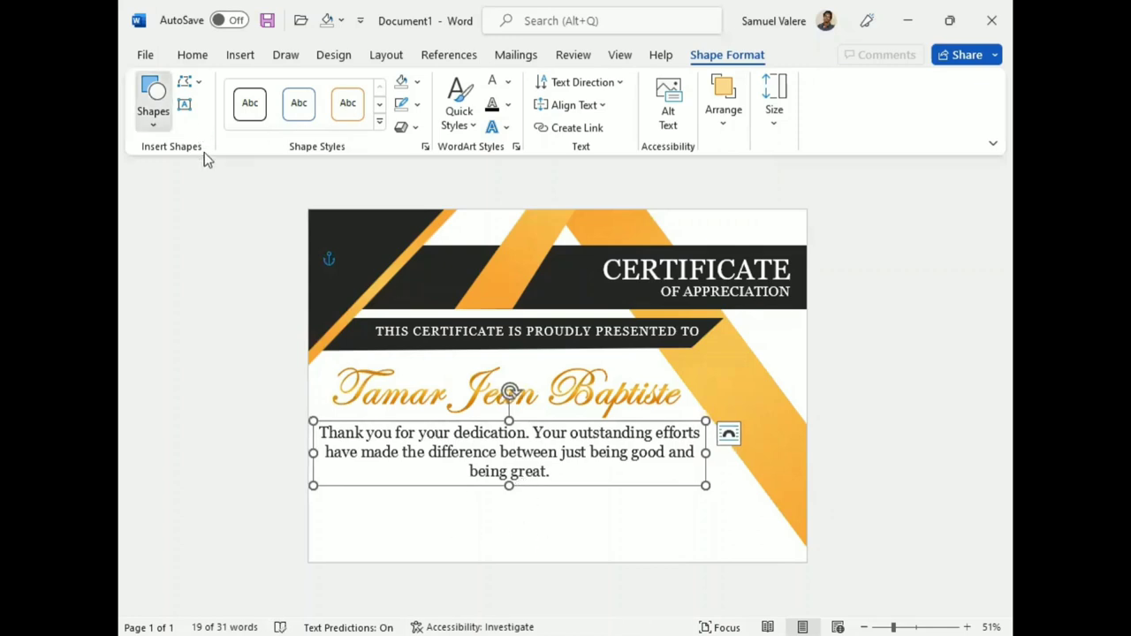
left_click(171, 291)
left_click_drag(321, 541, 399, 542)
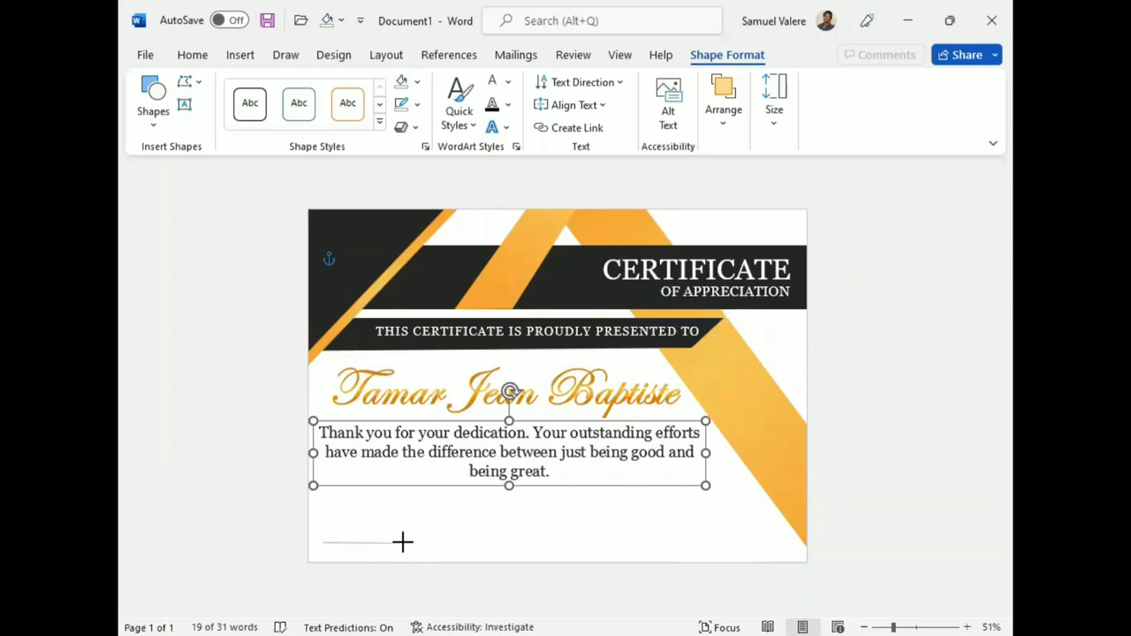
left_click_drag(403, 542, 409, 547)
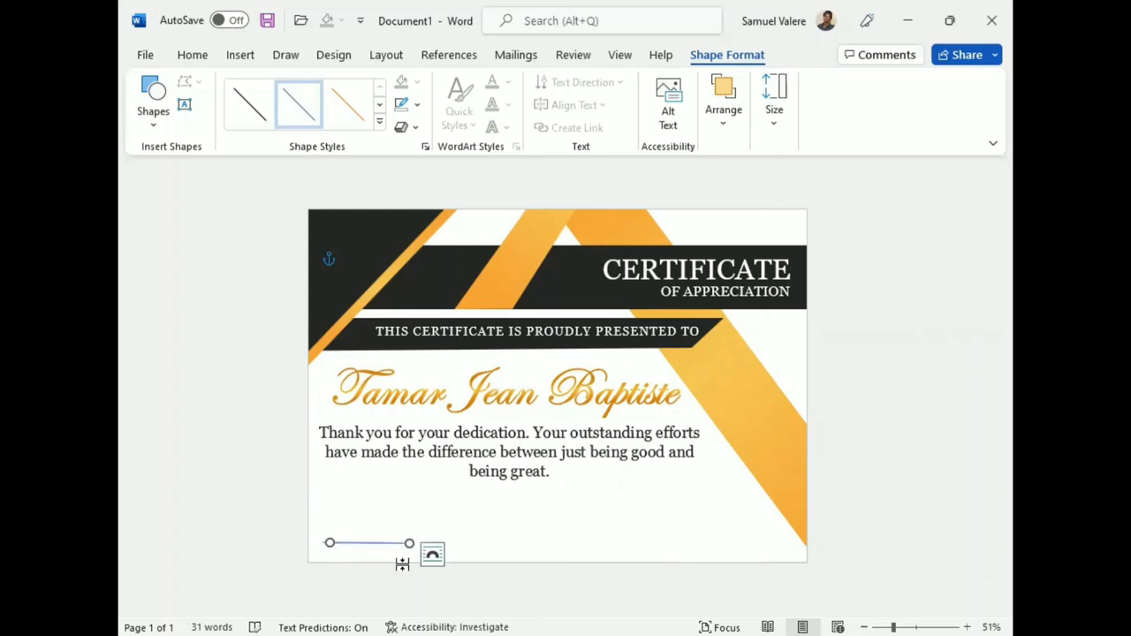
key("Right")
key("Right")
key("Right")
key("Right")
key("Right")
key("Right")
key("Right")
key("Right")
key("Right")
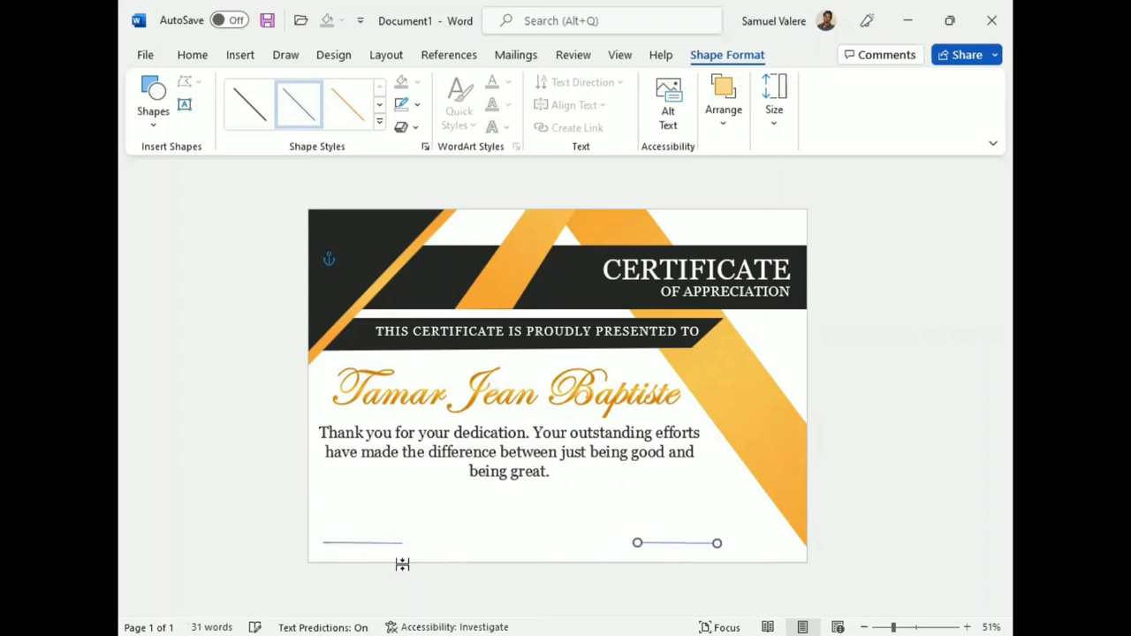
key("Right")
key("Right")
key("Right")
key("Left")
key("Left")
key("Left")
key("Left")
key("Left")
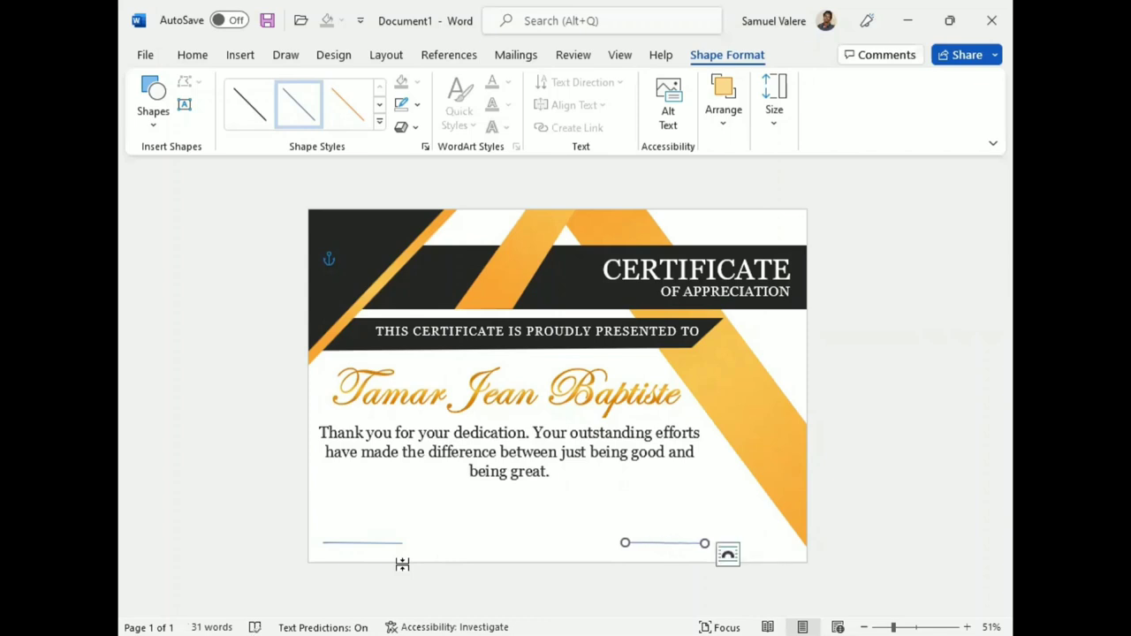
key("ctrl+Left")
Select both signature lines and give them a dark outline colour
left_click(349, 542, "shift")
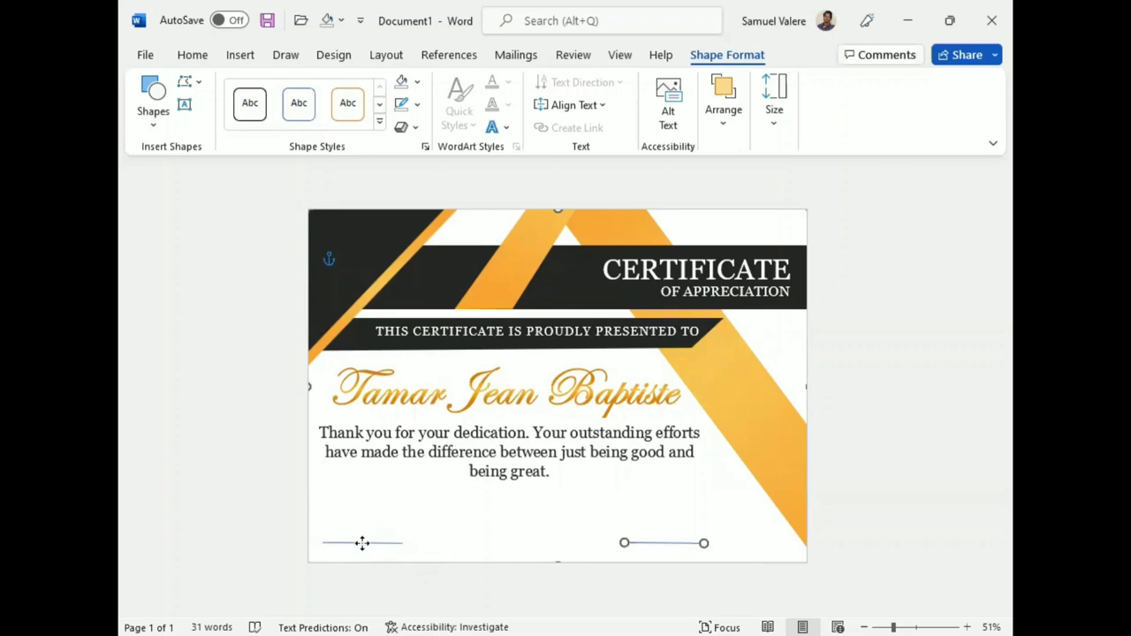
left_click(363, 543, "shift")
left_click(366, 542, "shift")
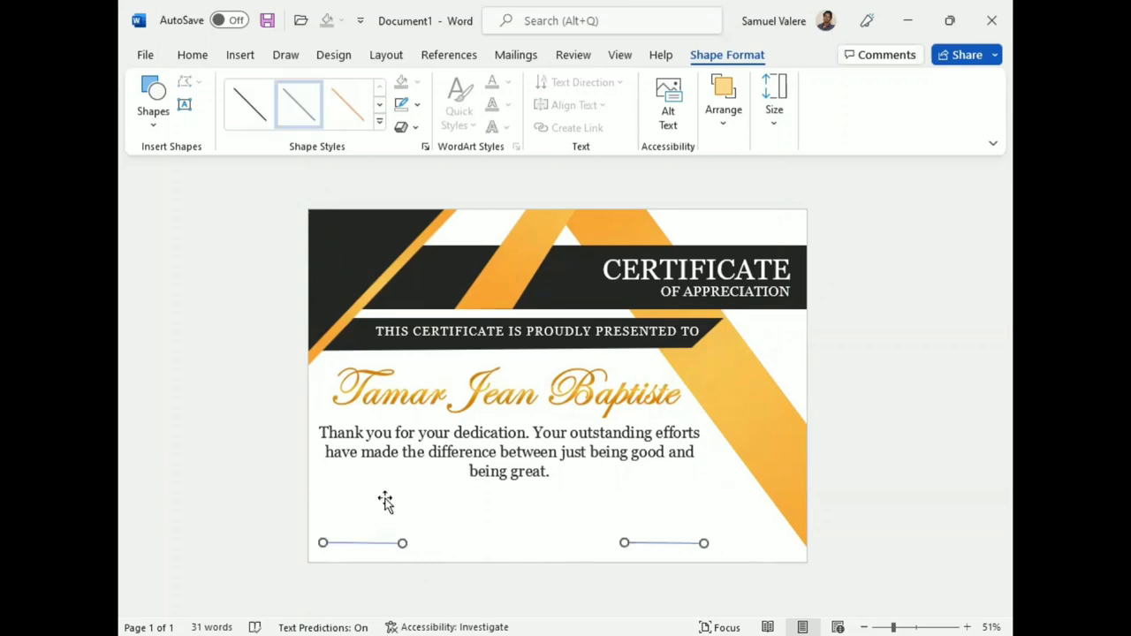
left_click(412, 104)
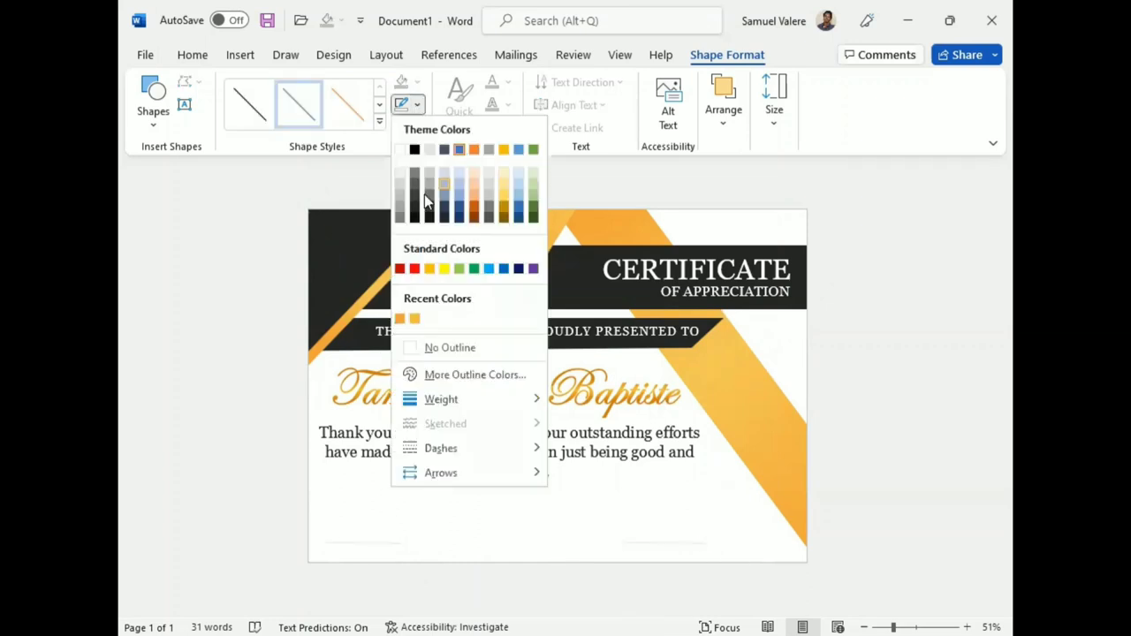
left_click(415, 212)
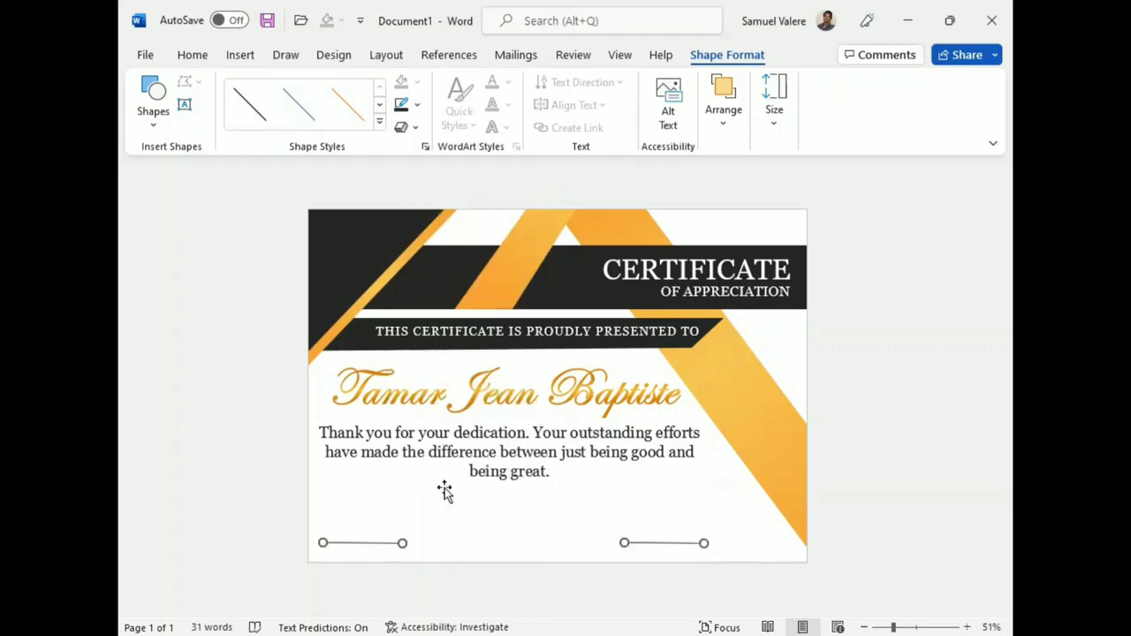
Nudge the signature lines up and draw a text box below the left signature line
key("Up")
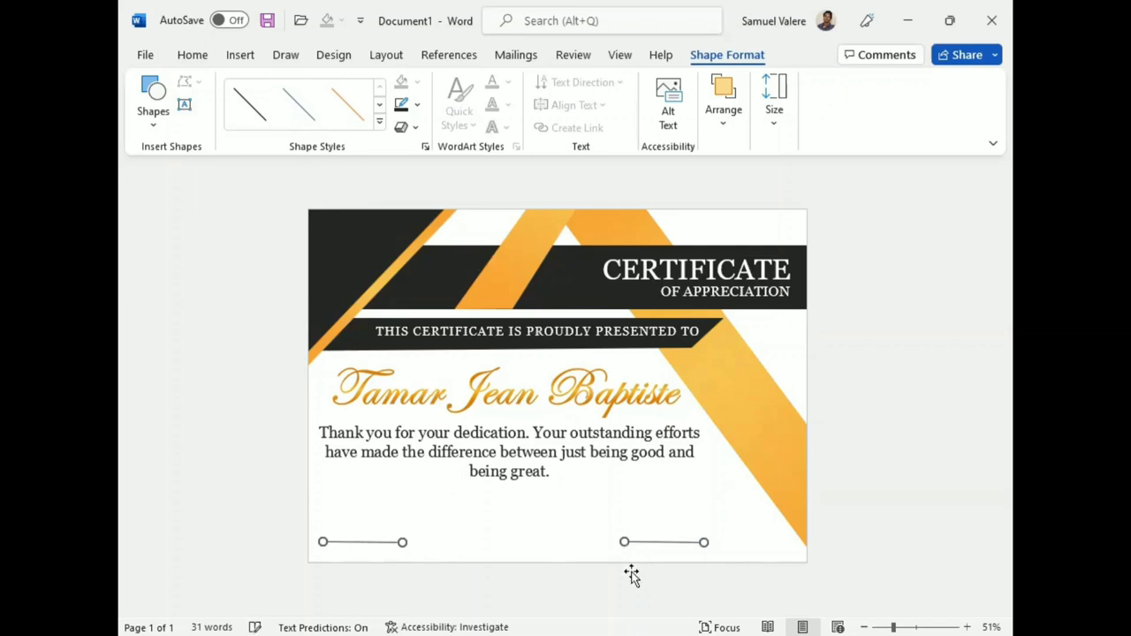
key("Up")
left_click(184, 104)
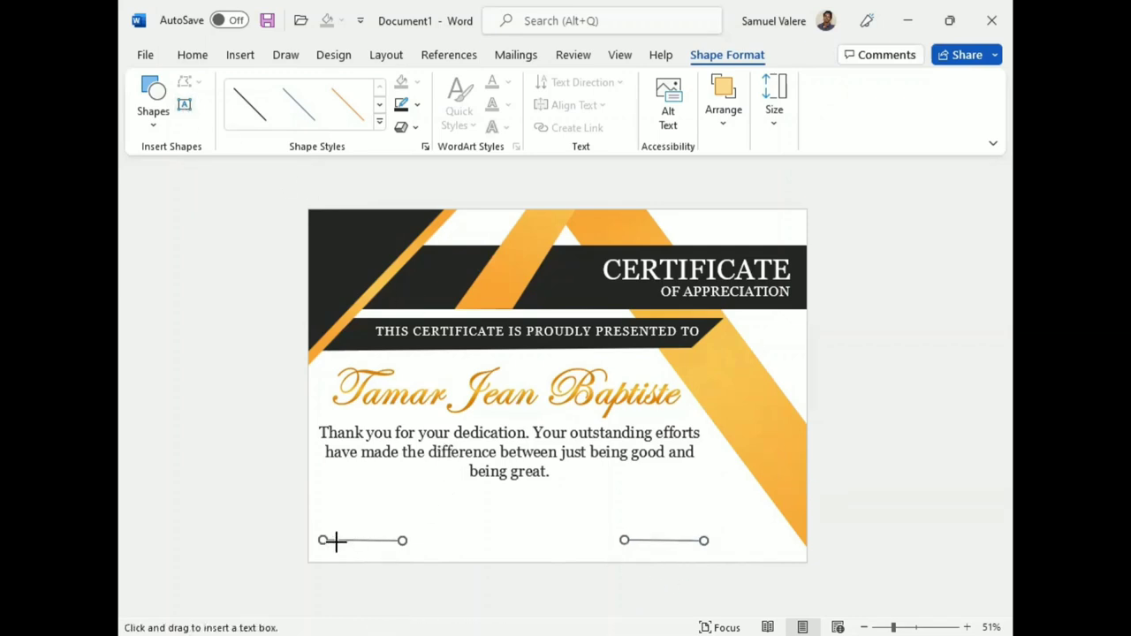
left_click_drag(337, 543, 386, 558)
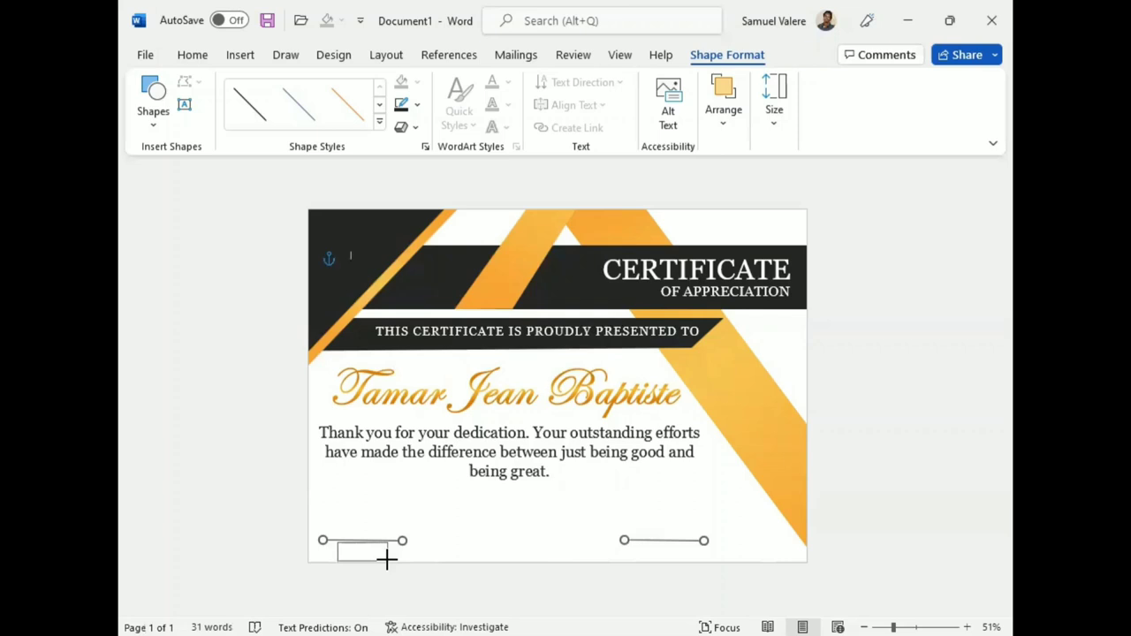
left_click_drag(376, 552, 386, 558)
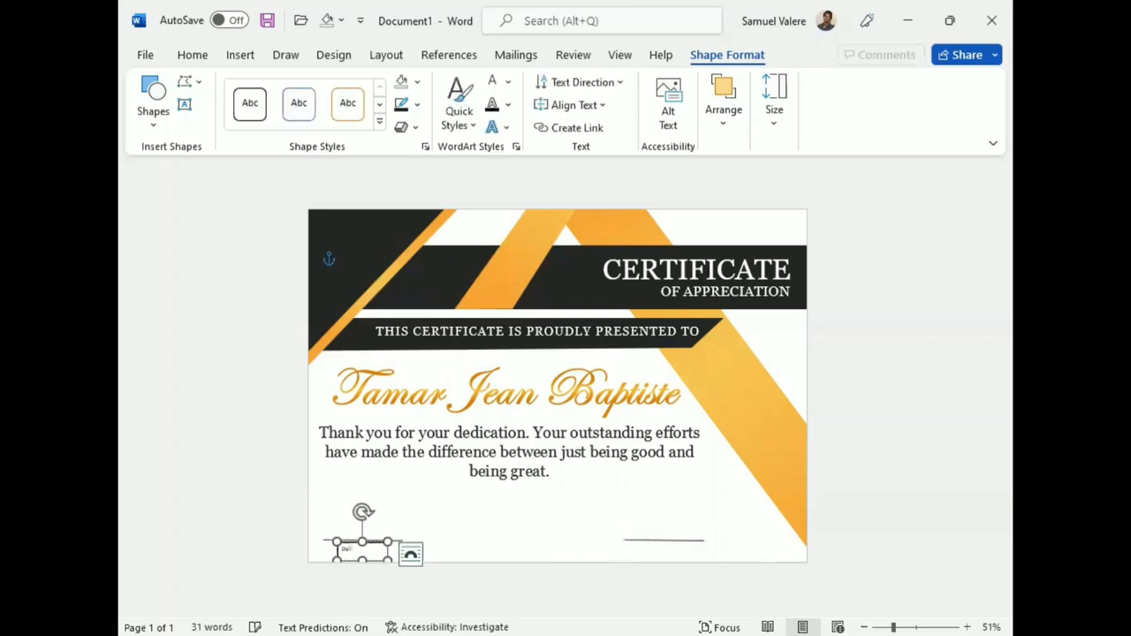
Format the Date text as 14-pt Georgia and centre it
double_click(347, 549)
left_click(192, 55)
left_click(333, 80)
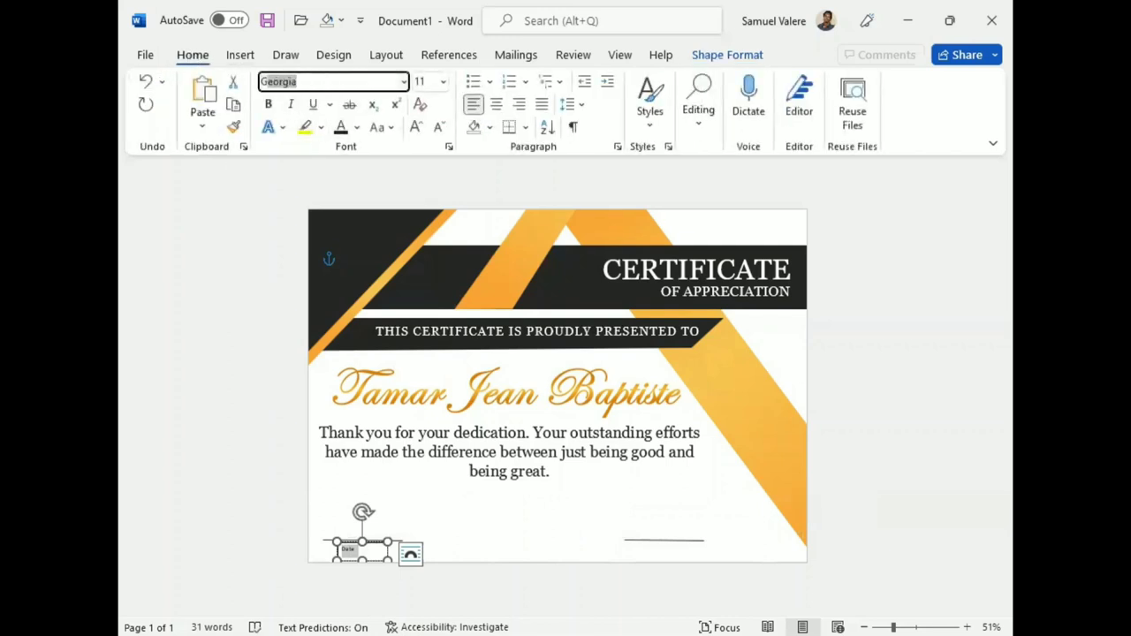
key("Escape")
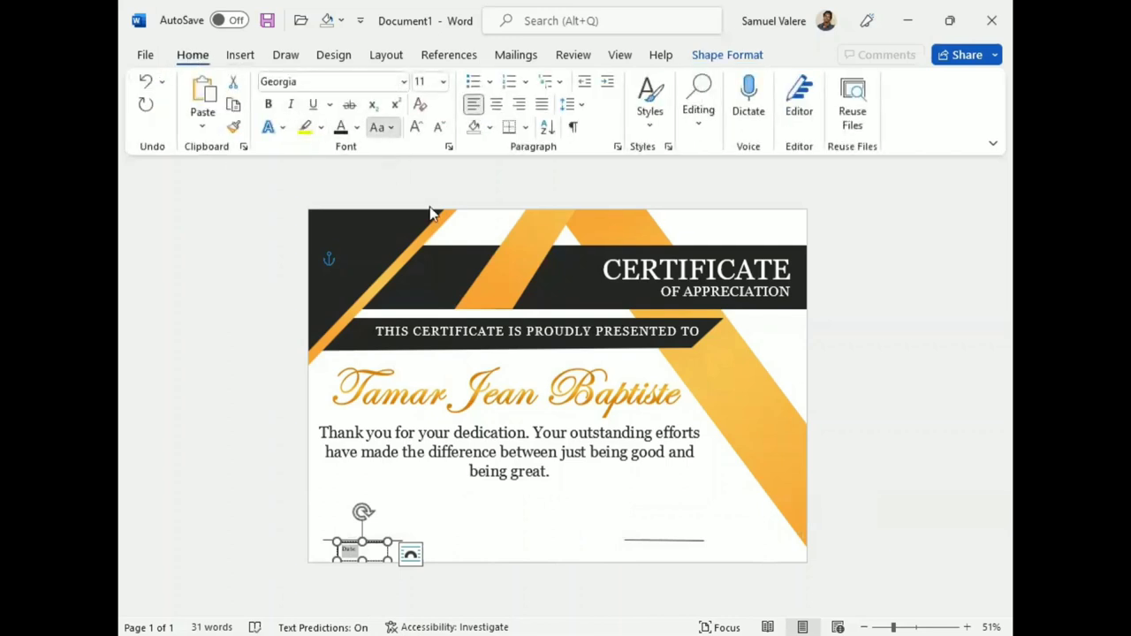
left_click(415, 126)
left_click(416, 127)
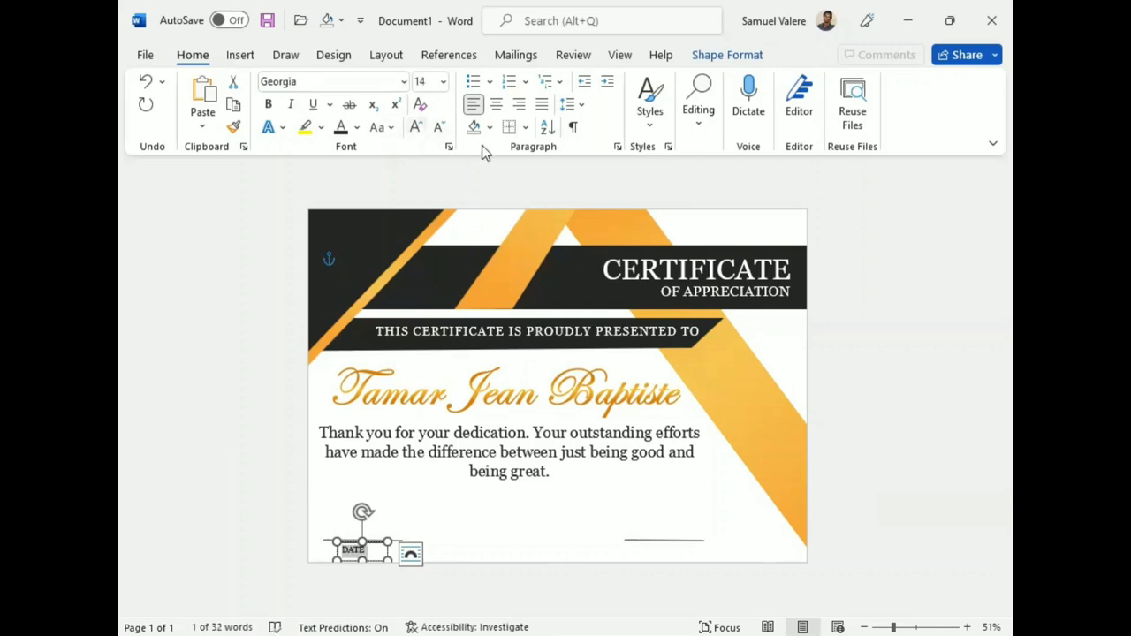
left_click(497, 106)
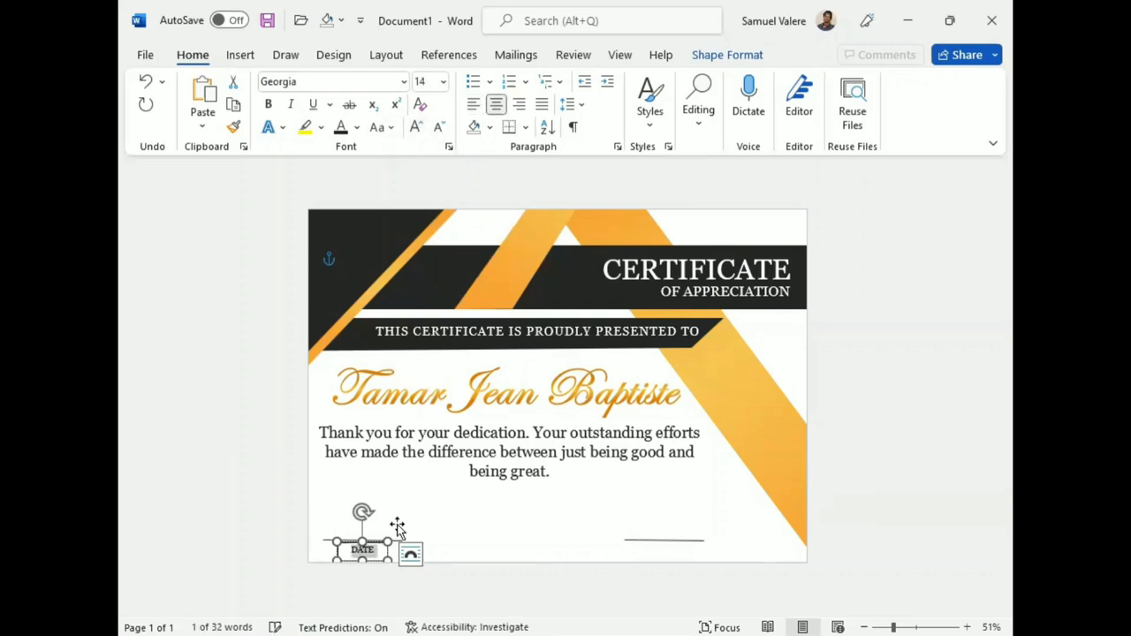
Set the date text box's shape fill to No Fill
left_click(362, 562)
left_click(717, 56)
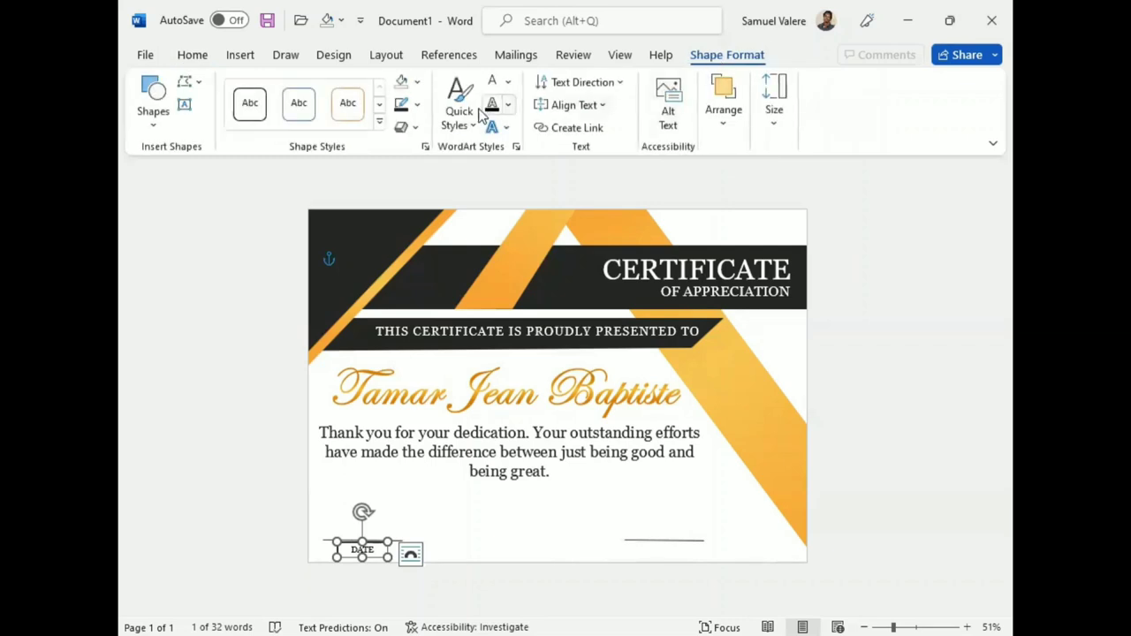
left_click(423, 85)
left_click(409, 328)
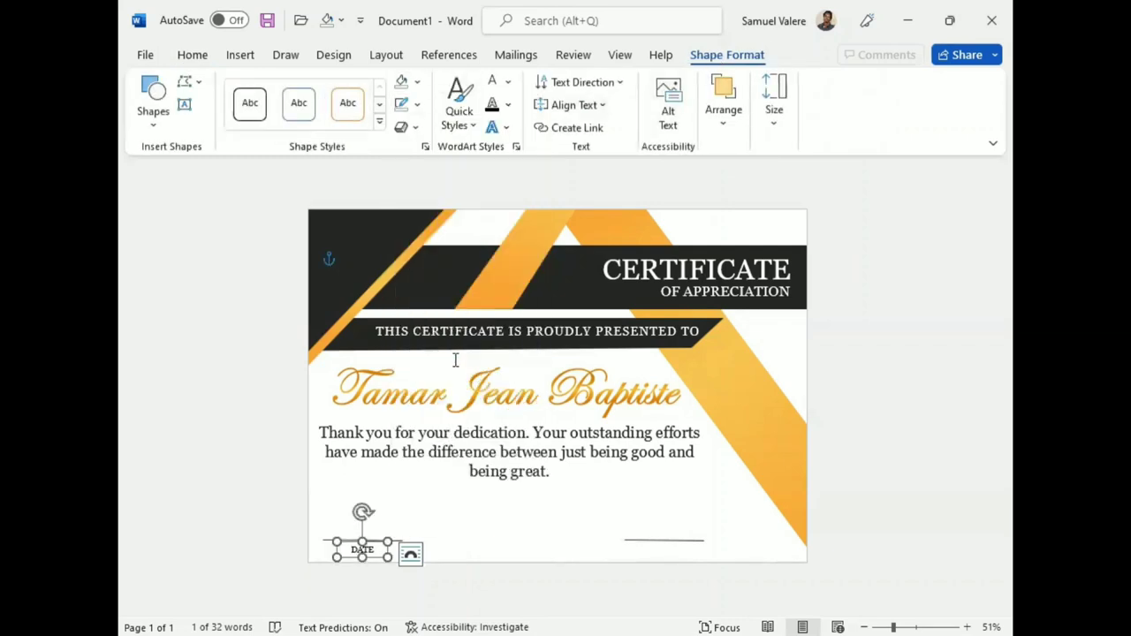
Duplicate the DATE text box and position the copy under the right signature line
key("Up")
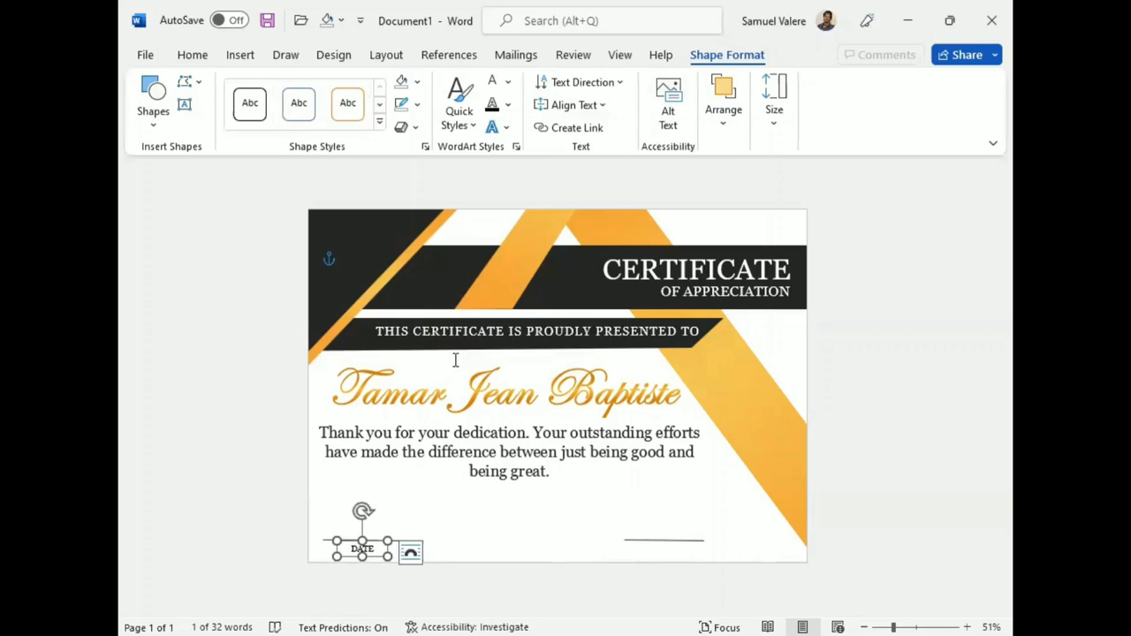
key("ctrl+c")
key("ctrl+v")
key("Right")
key("Right")
key("Right")
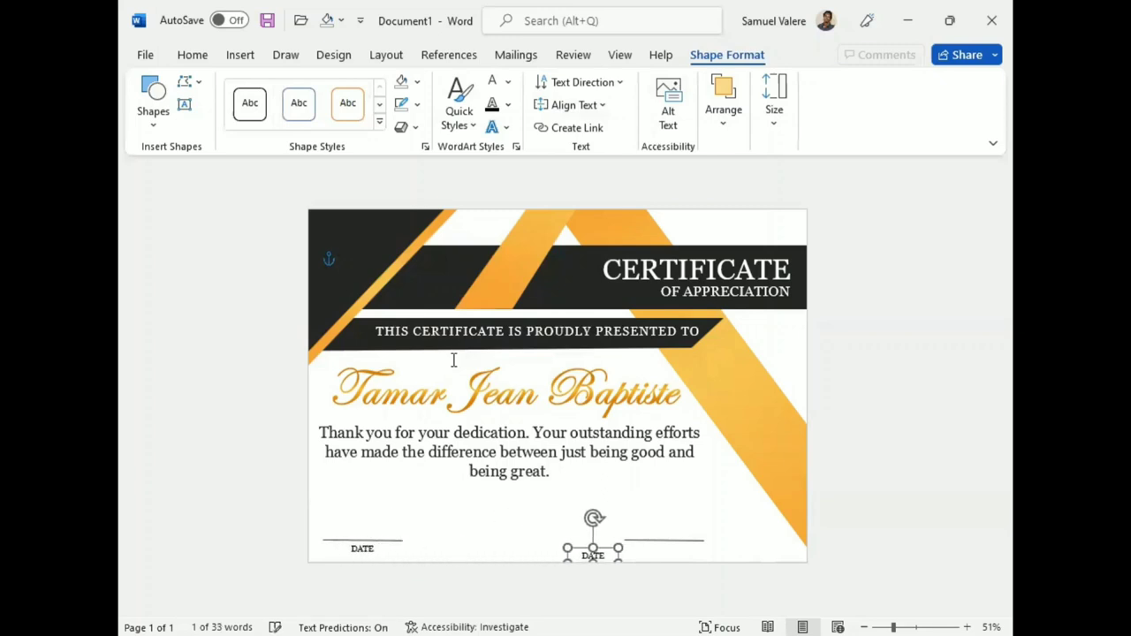
key("Right")
key("Right")
key("Right")
key("Up")
key("Up")
key("Up")
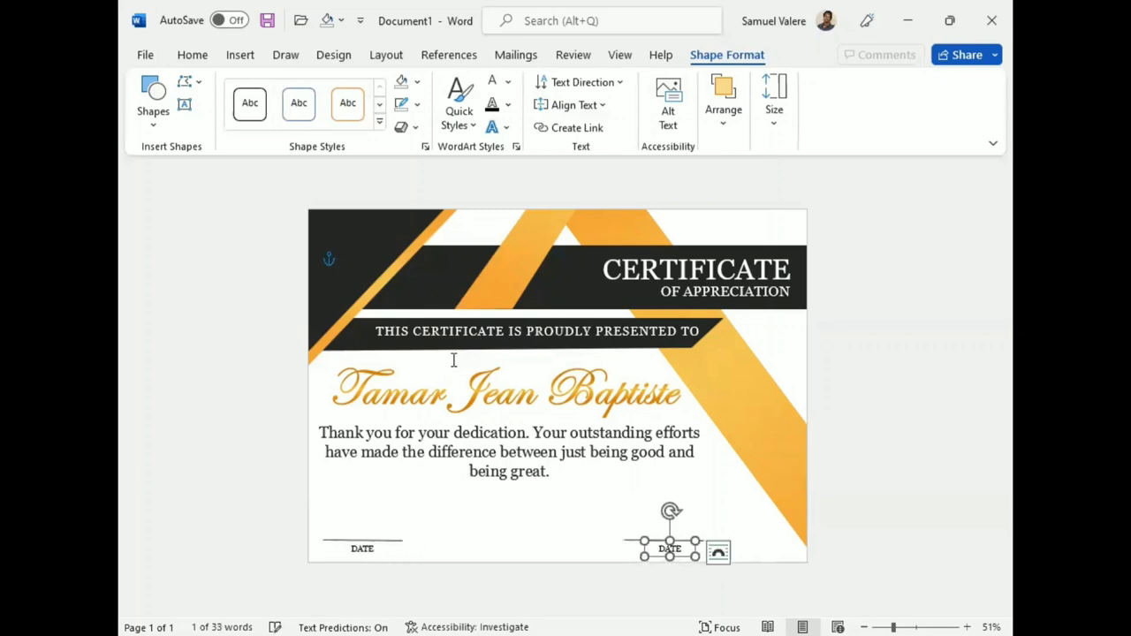
key("Left")
key("Left")
key("Left")
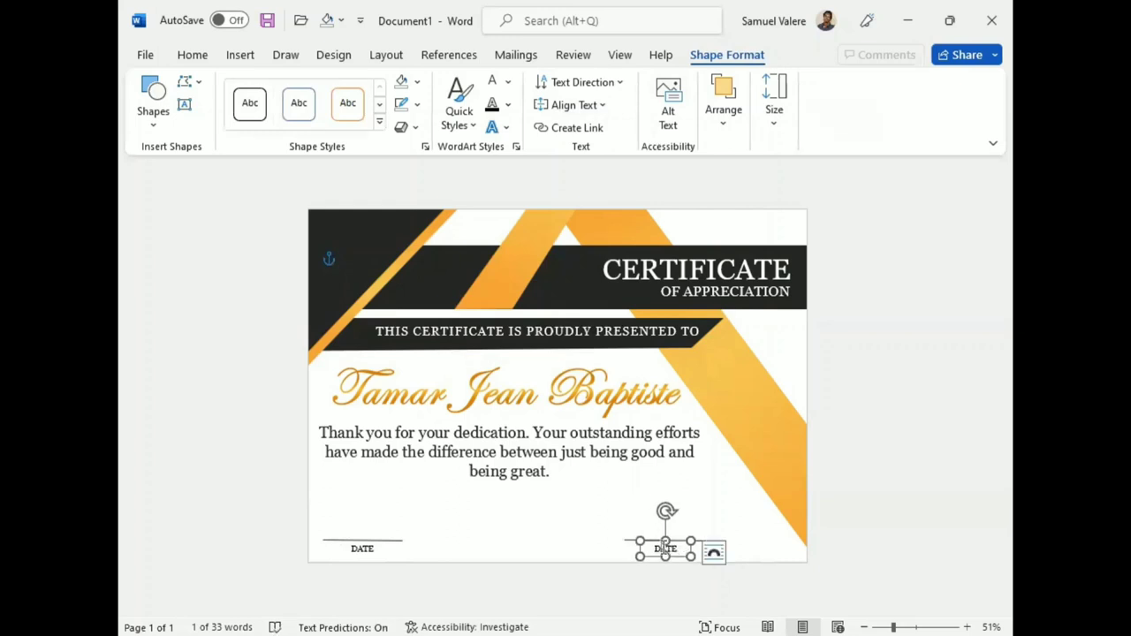
Retype the copy as Signature, change it to uppercase, and widen the box to fit
double_click(664, 549)
type("Signatuer")
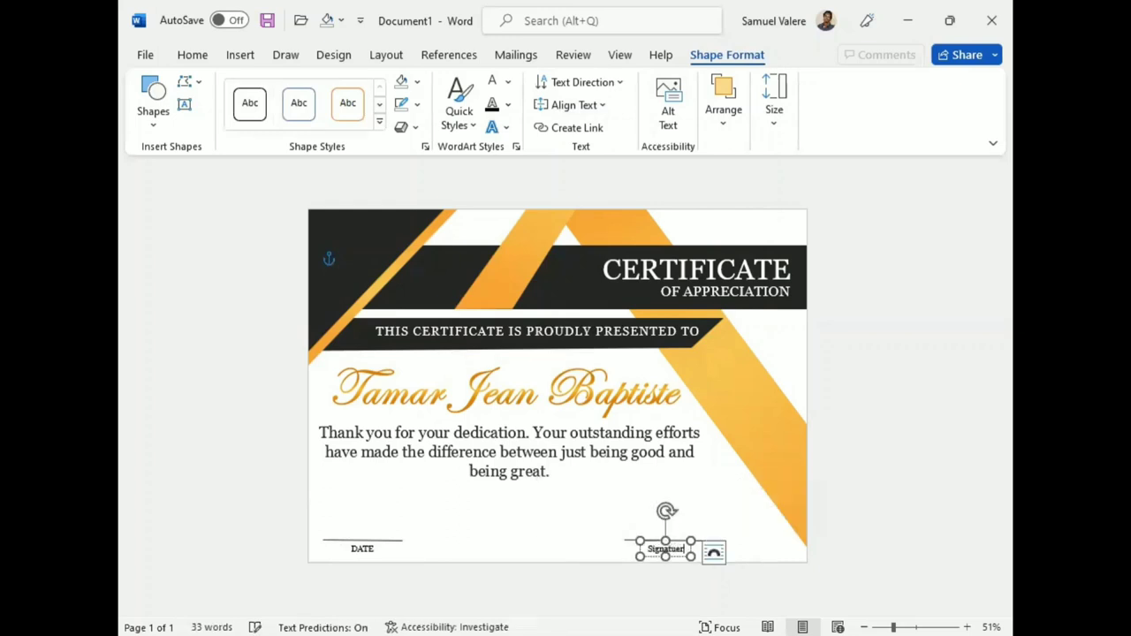
key("BackSpace")
type("re")
double_click(665, 548)
left_click(192, 55)
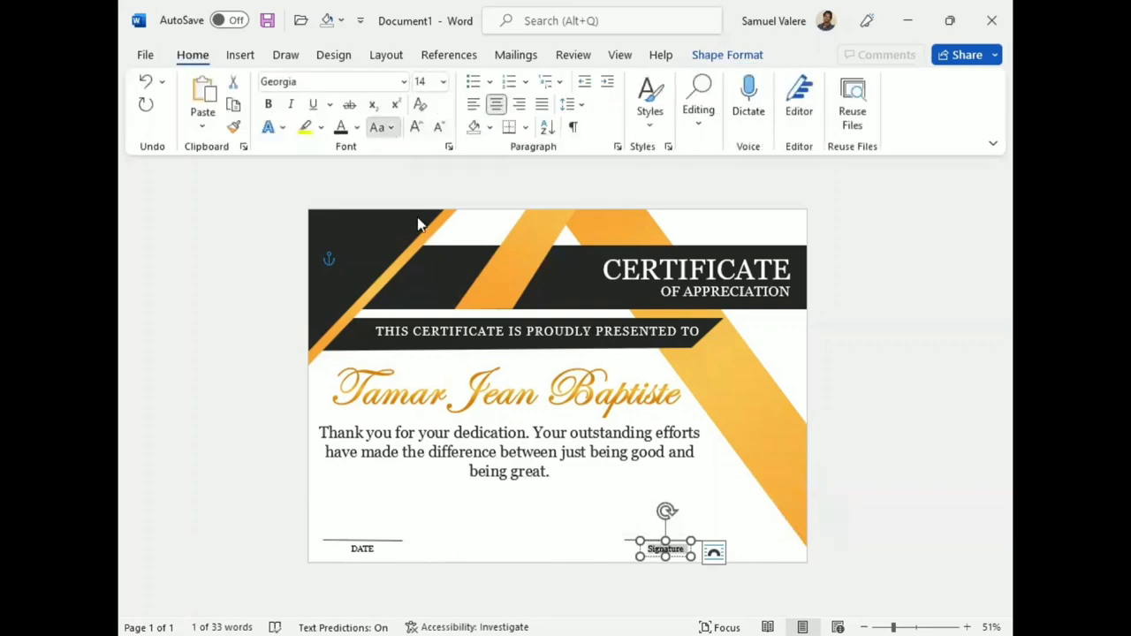
key("shift+F3")
mouse_move(639, 556)
left_mouse_down()
mouse_move(629, 554)
mouse_move(666, 556)
left_mouse_up()
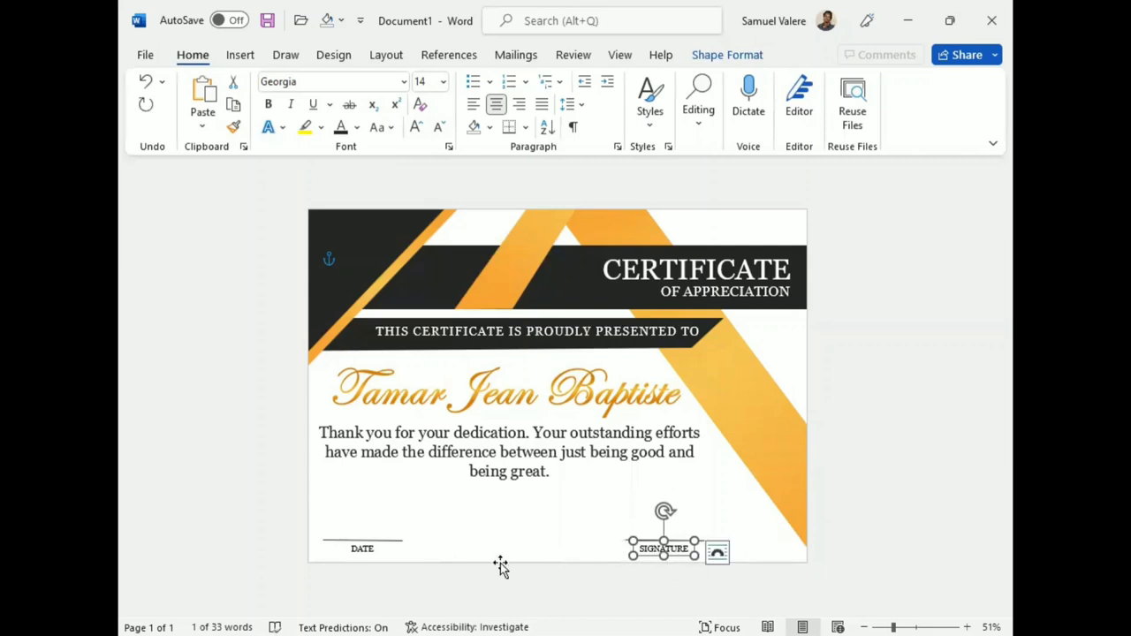
left_click(360, 548)
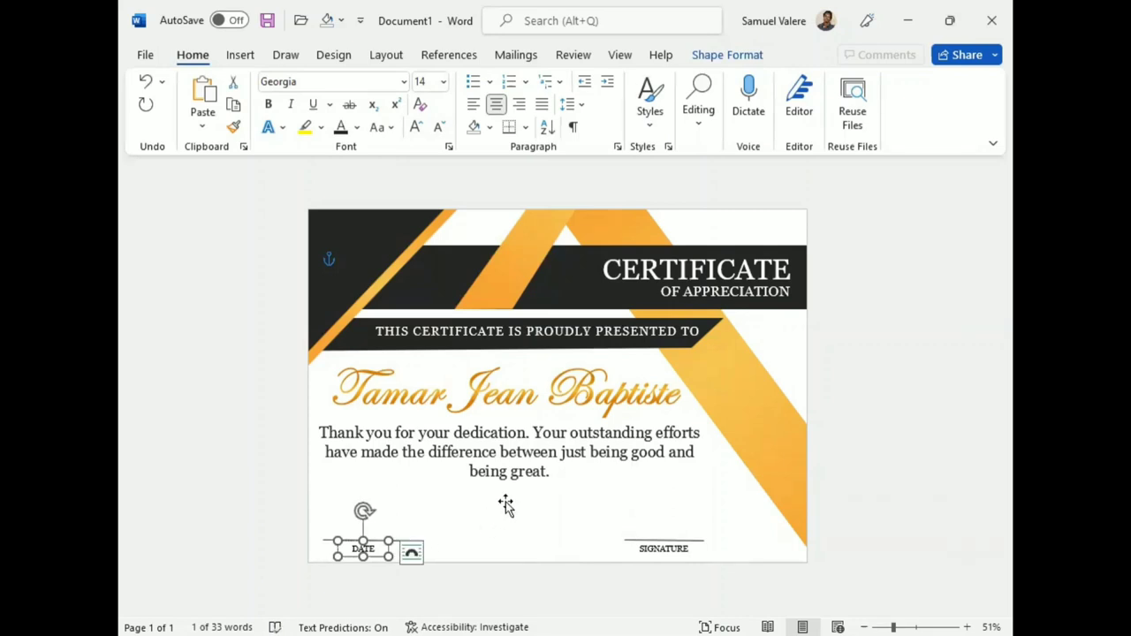
Draw a 32-Point Star shape on the right side of the certificate
left_click(885, 377)
left_click(241, 57)
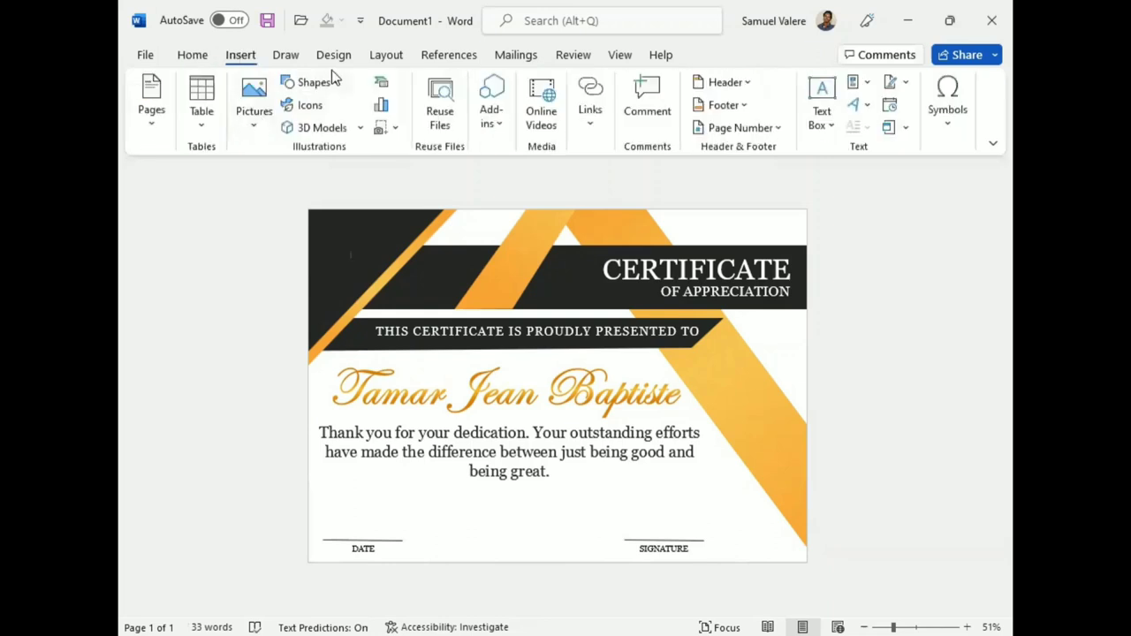
left_click(335, 84)
scroll(464, 583, "down", 1)
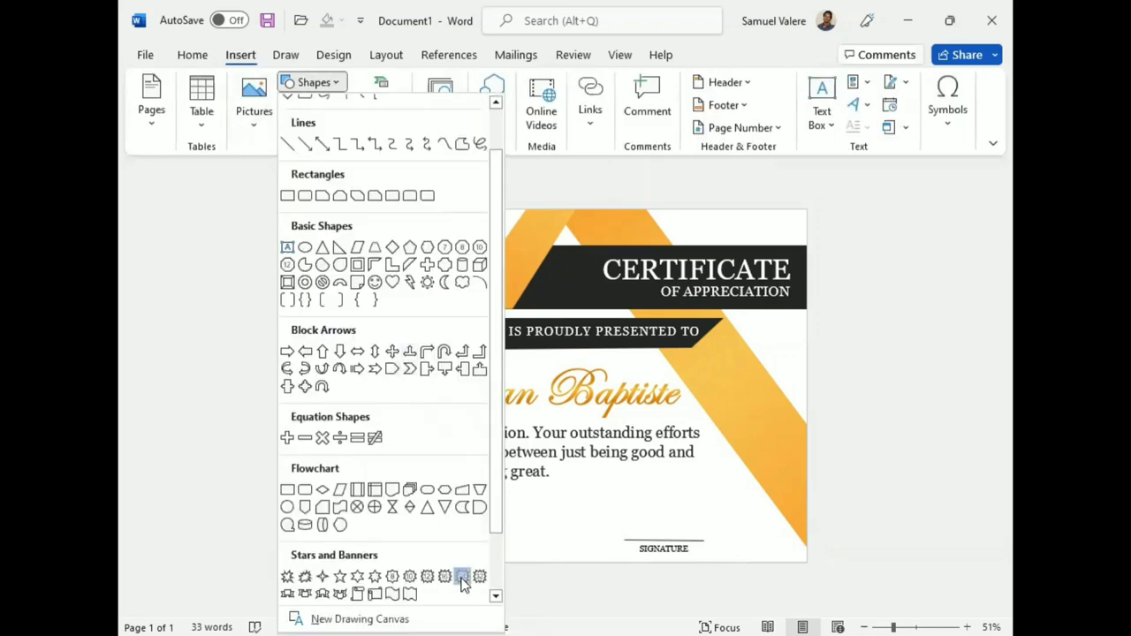
left_click(462, 577)
left_click_drag(712, 363, 805, 491)
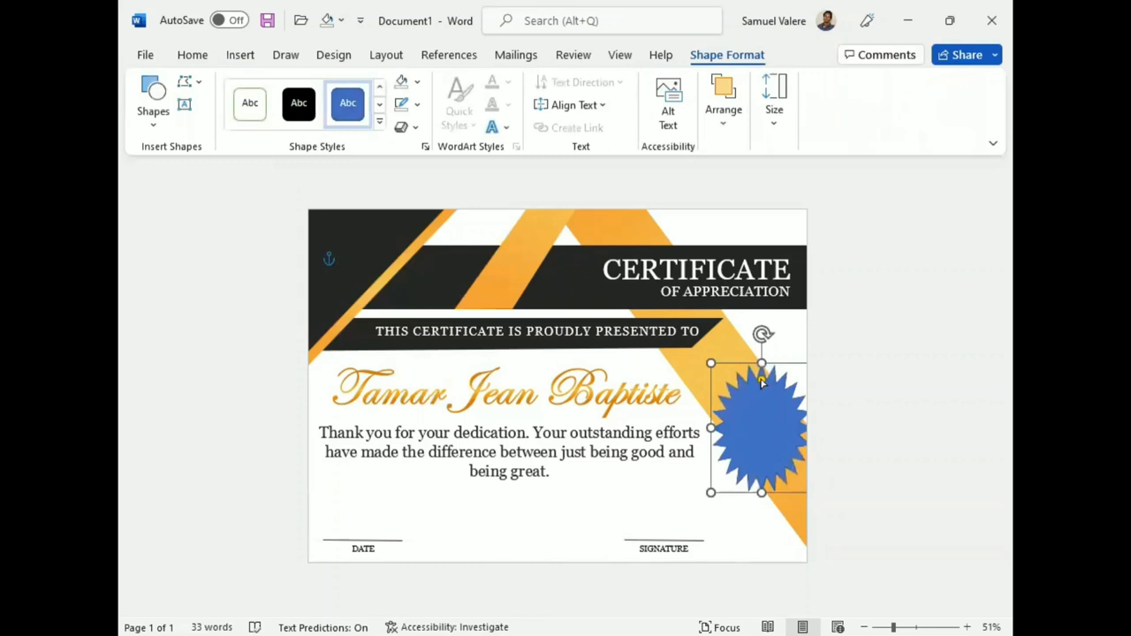
Move and shrink the seal so it sits on the gold stripe at the right edge
left_click_drag(761, 382, 757, 366)
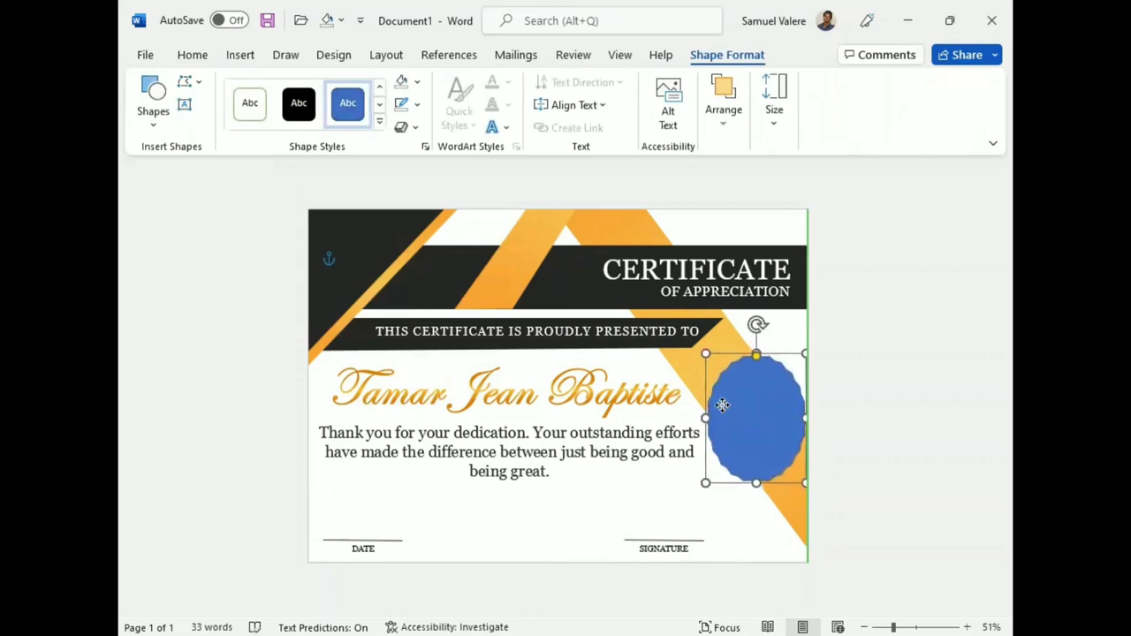
left_click_drag(781, 481, 779, 469)
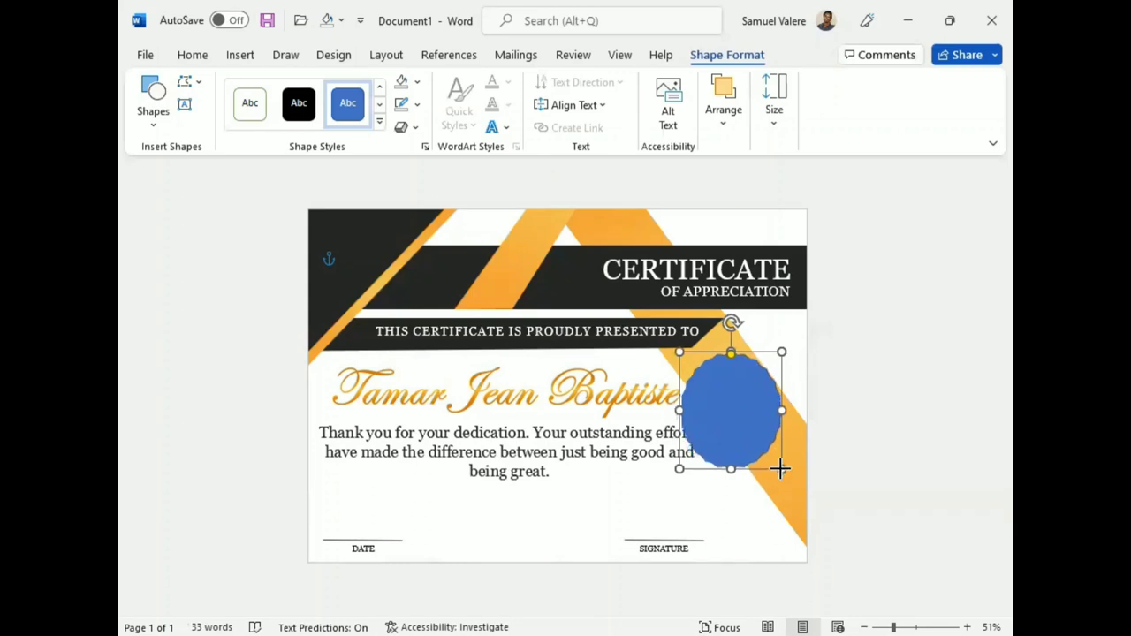
mouse_move(738, 433)
left_mouse_down()
mouse_move(753, 424)
mouse_move(761, 434)
left_mouse_up()
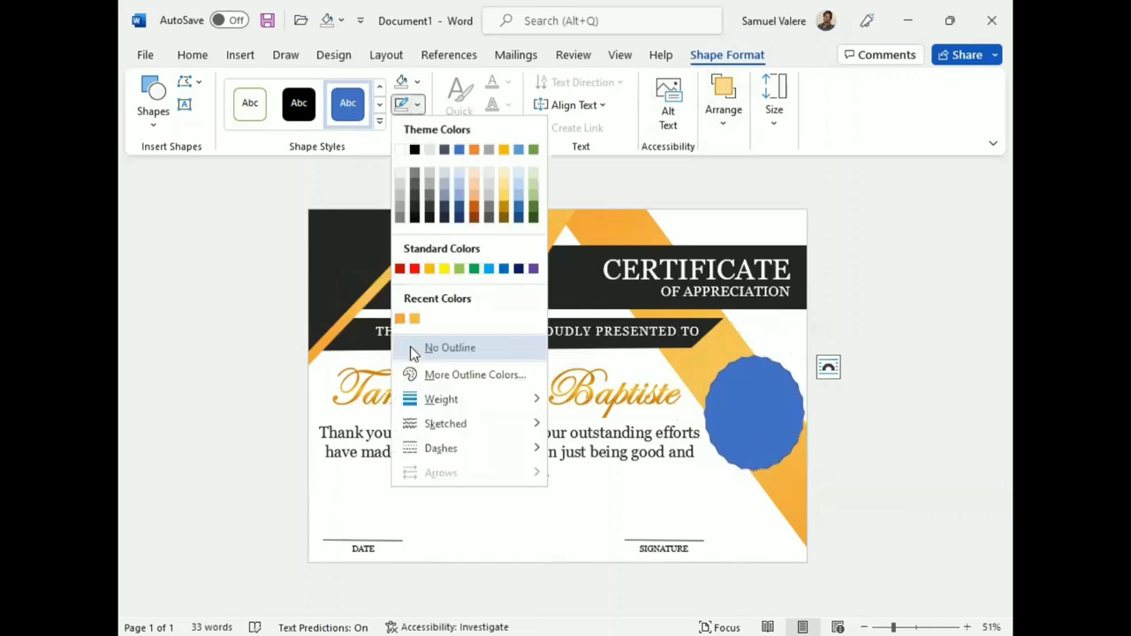
Switch the seal's fill to a gold gradient and rearrange its gradient stops
left_click(407, 81)
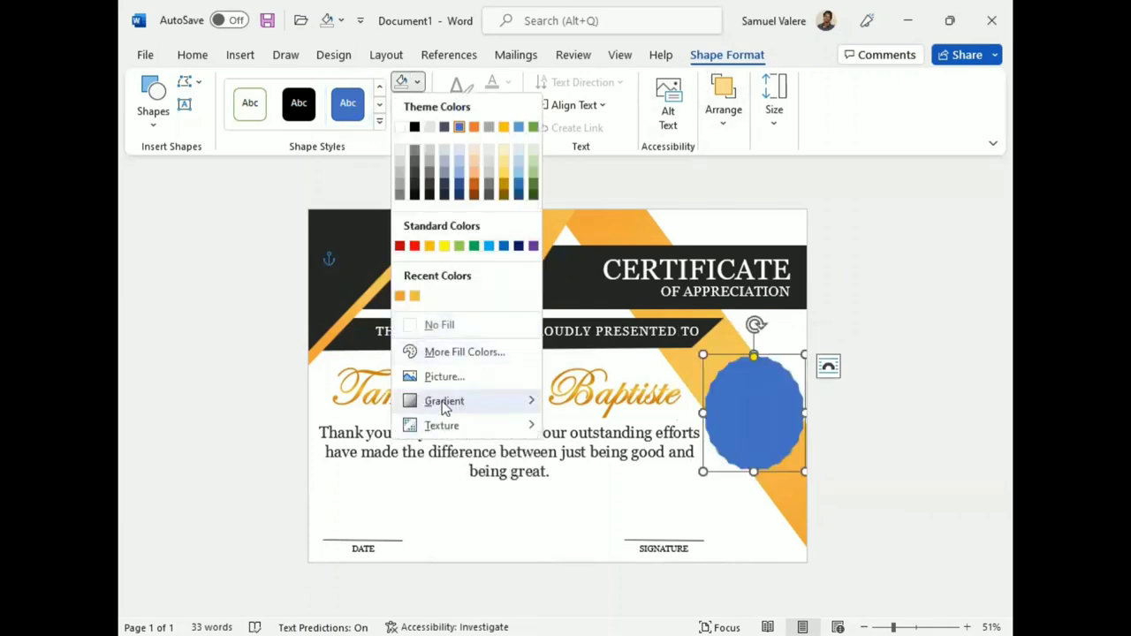
mouse_move(446, 402)
left_click(613, 612)
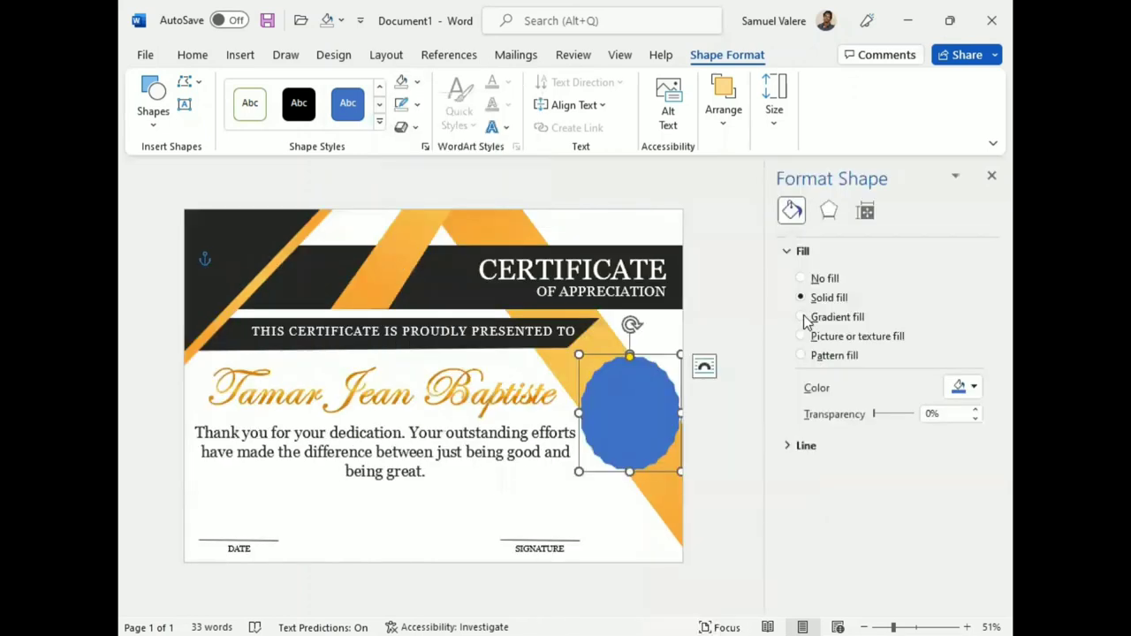
left_click(802, 316)
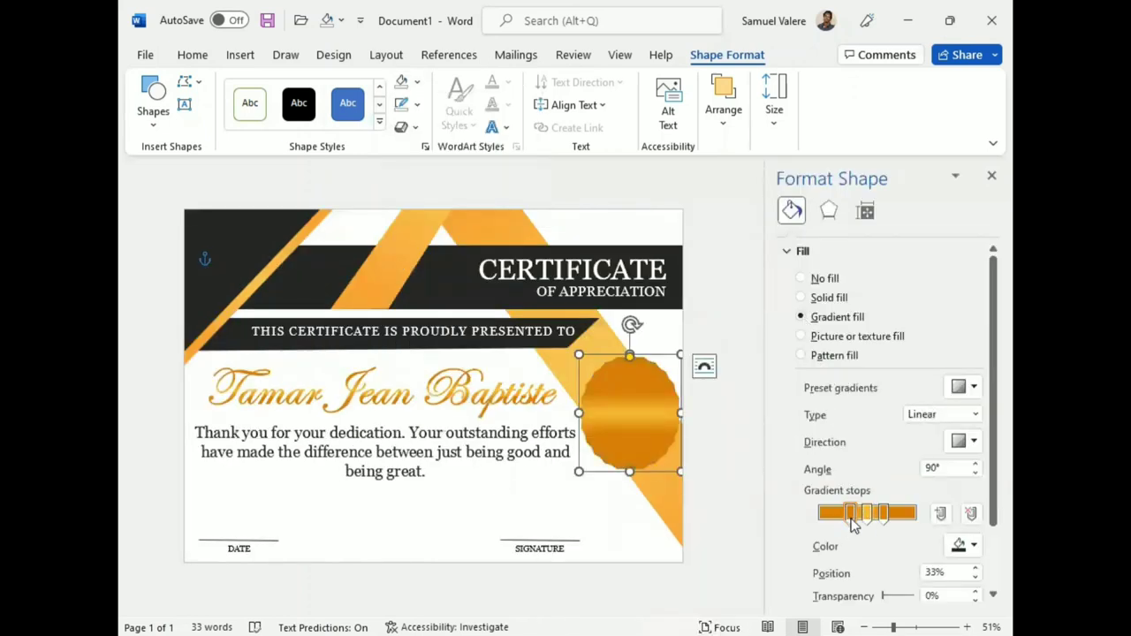
mouse_move(850, 519)
left_mouse_down()
mouse_move(822, 518)
mouse_move(910, 525)
left_mouse_up()
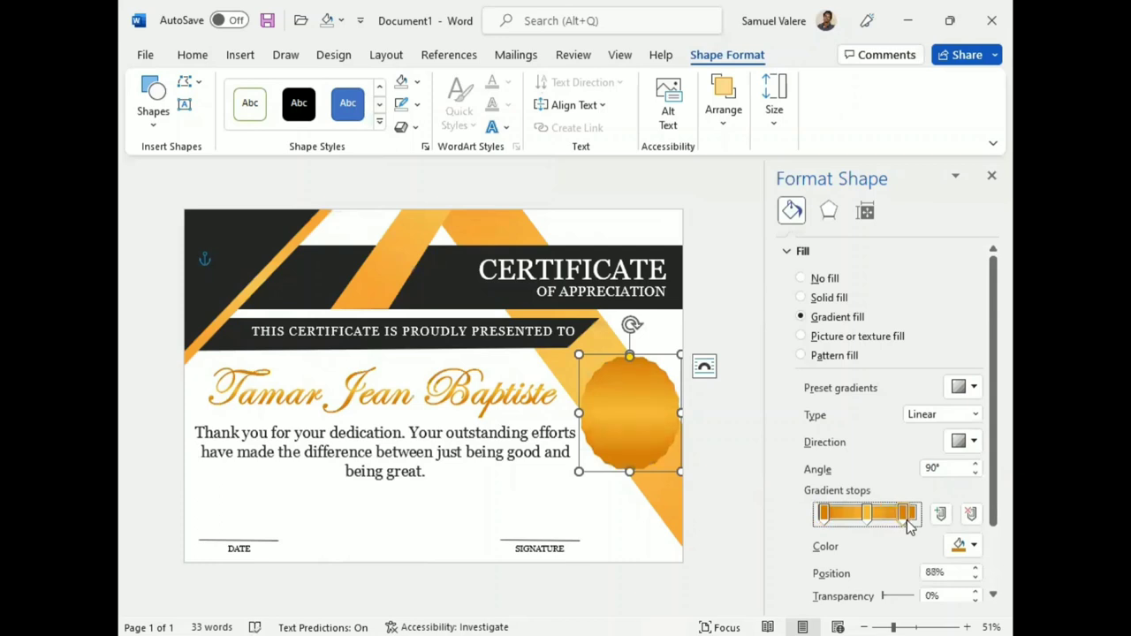
Set the gradient direction to 0° and slide the right stop to about 95%
left_click(975, 441)
left_click(950, 474)
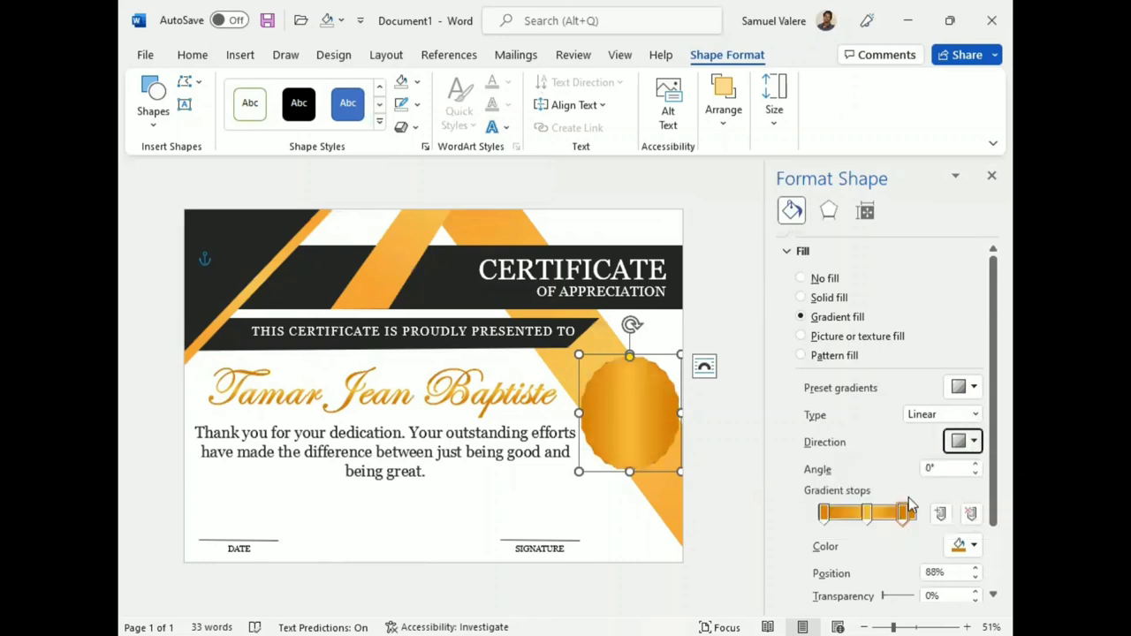
left_click_drag(907, 521, 915, 525)
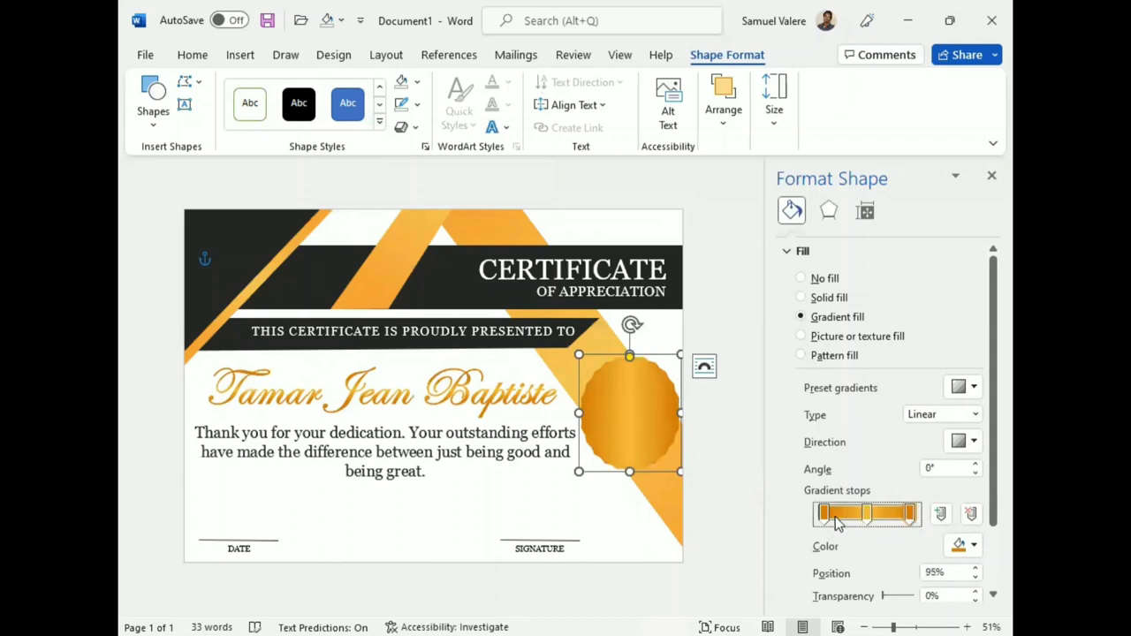
left_click(991, 175)
Draw an oval and size it into a circle covering the centre of the seal
left_click(153, 99)
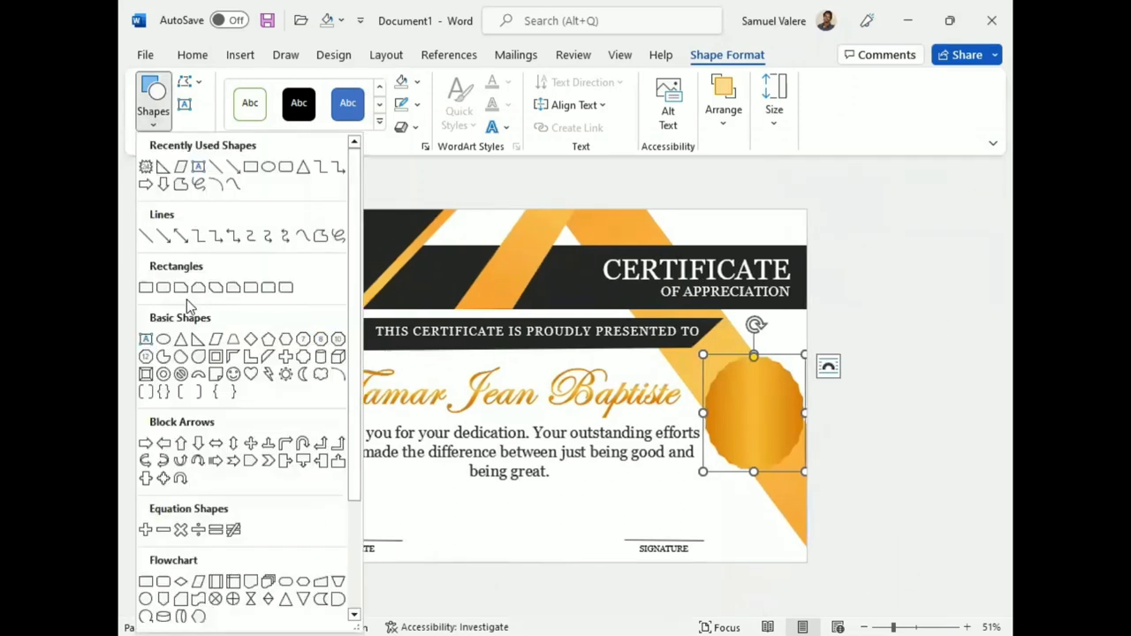
left_click(145, 599)
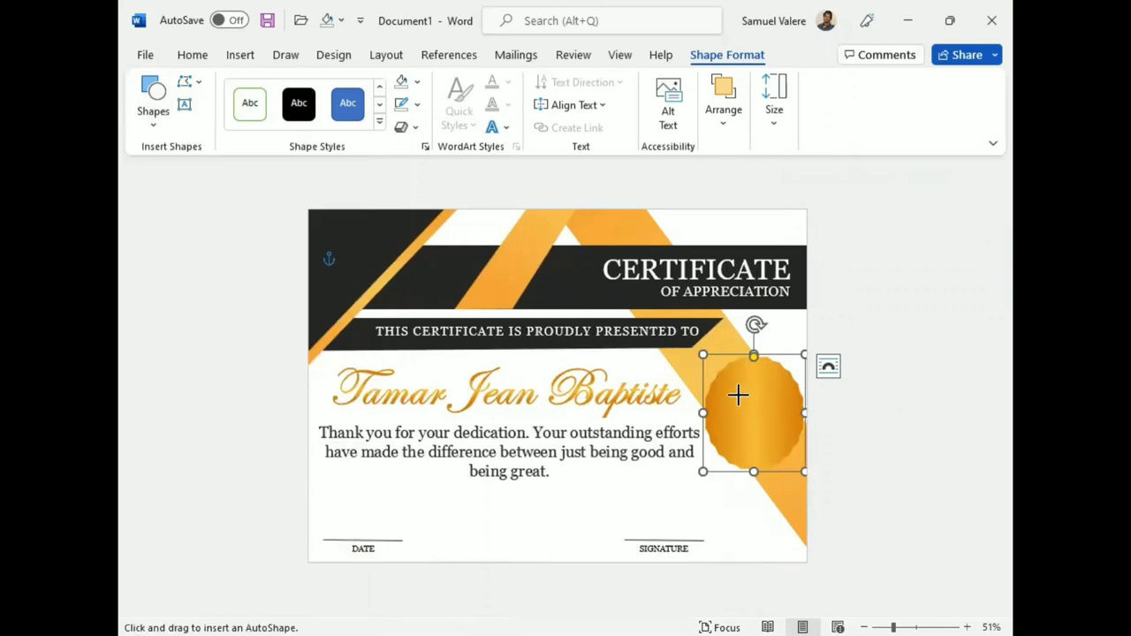
left_click_drag(731, 385, 781, 449)
left_click_drag(724, 379, 713, 365)
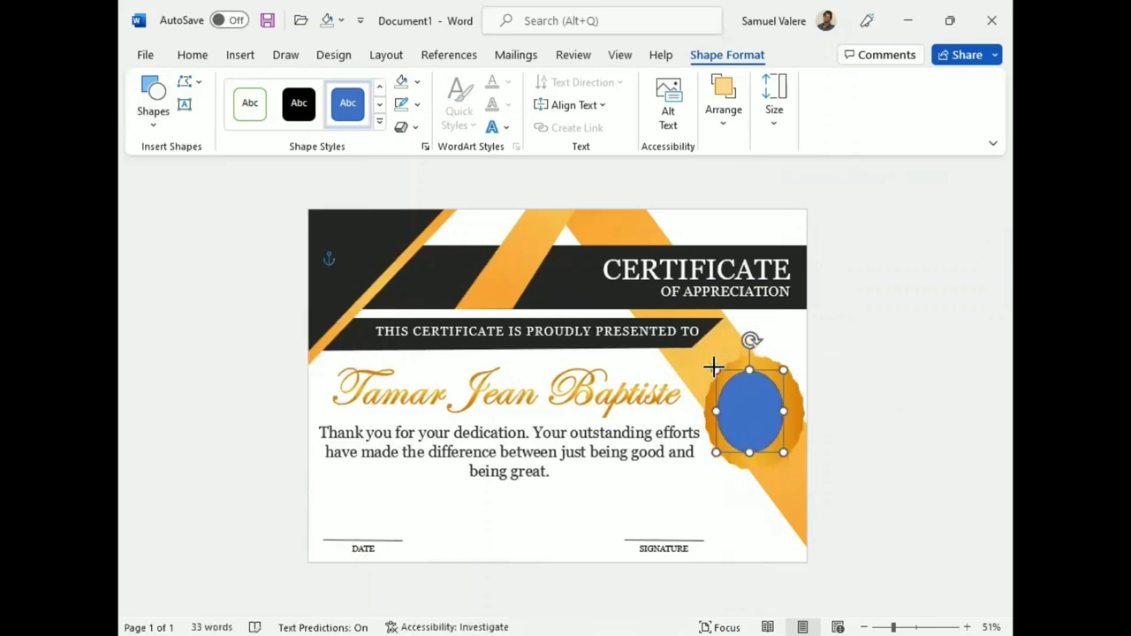
left_click_drag(799, 357, 795, 362)
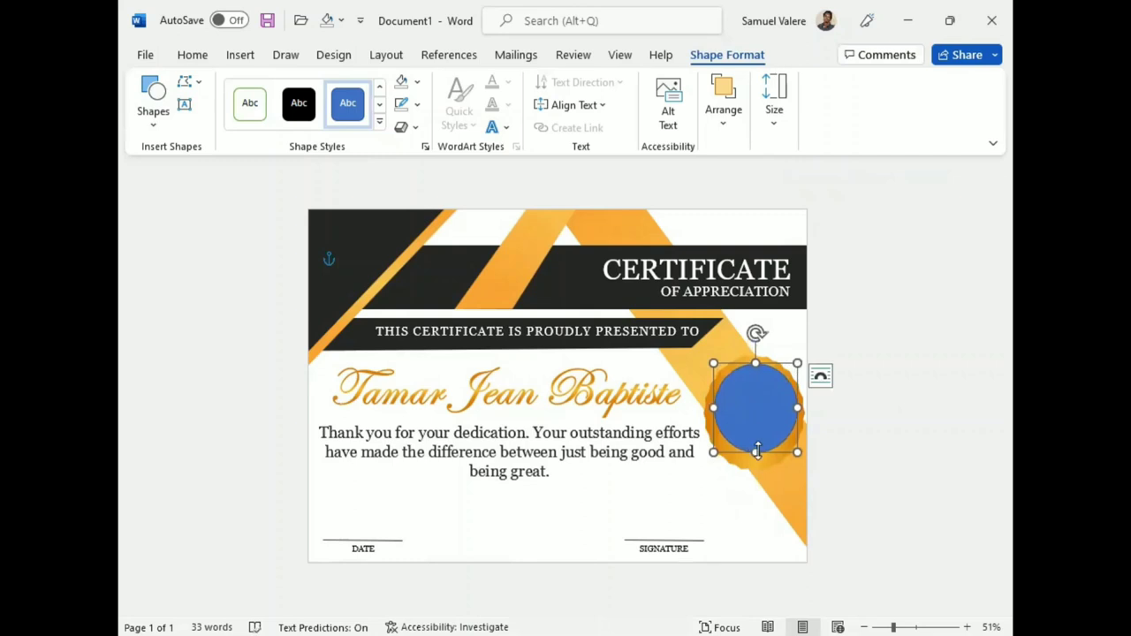
left_click_drag(713, 454, 711, 462)
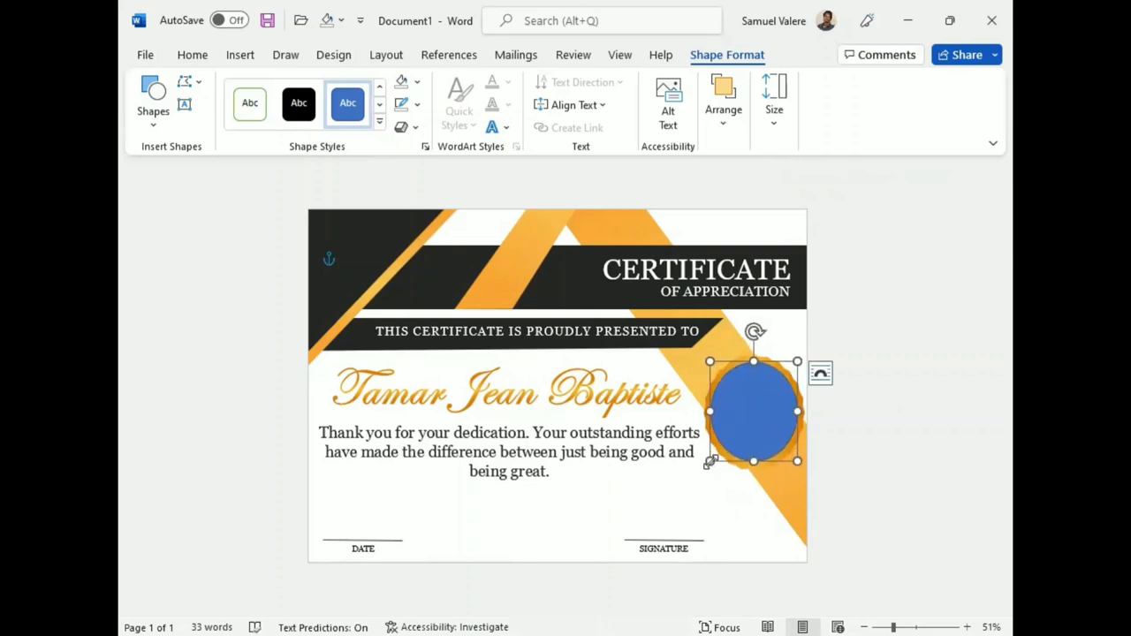
Give the circle No Outline and a near-black fill
left_click(419, 108)
left_click(411, 348)
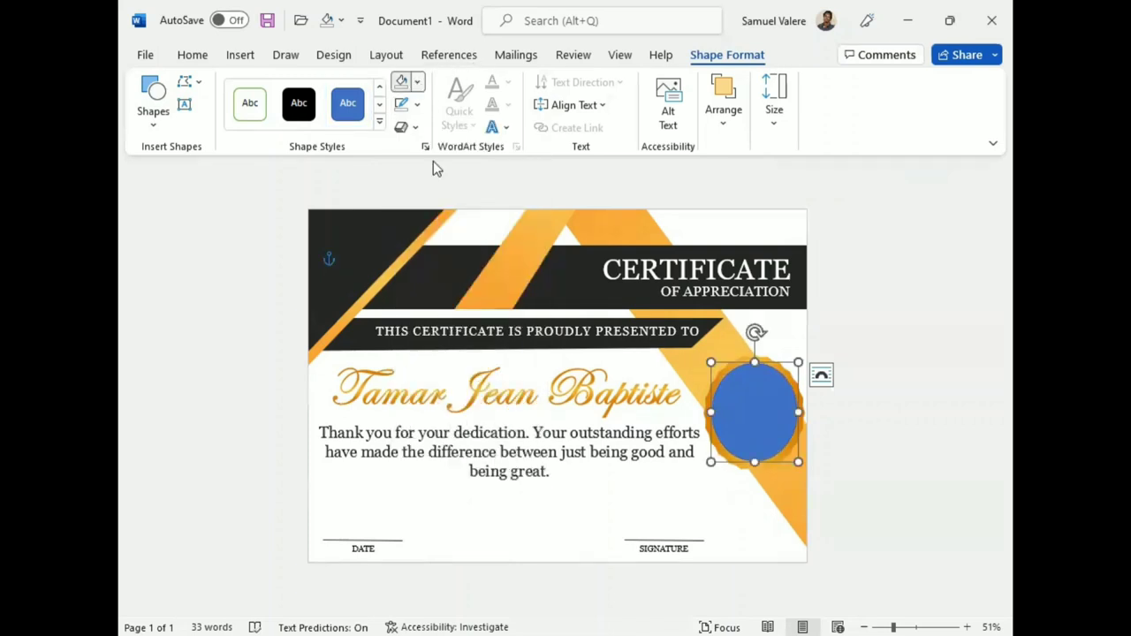
left_click(417, 81)
left_click(420, 190)
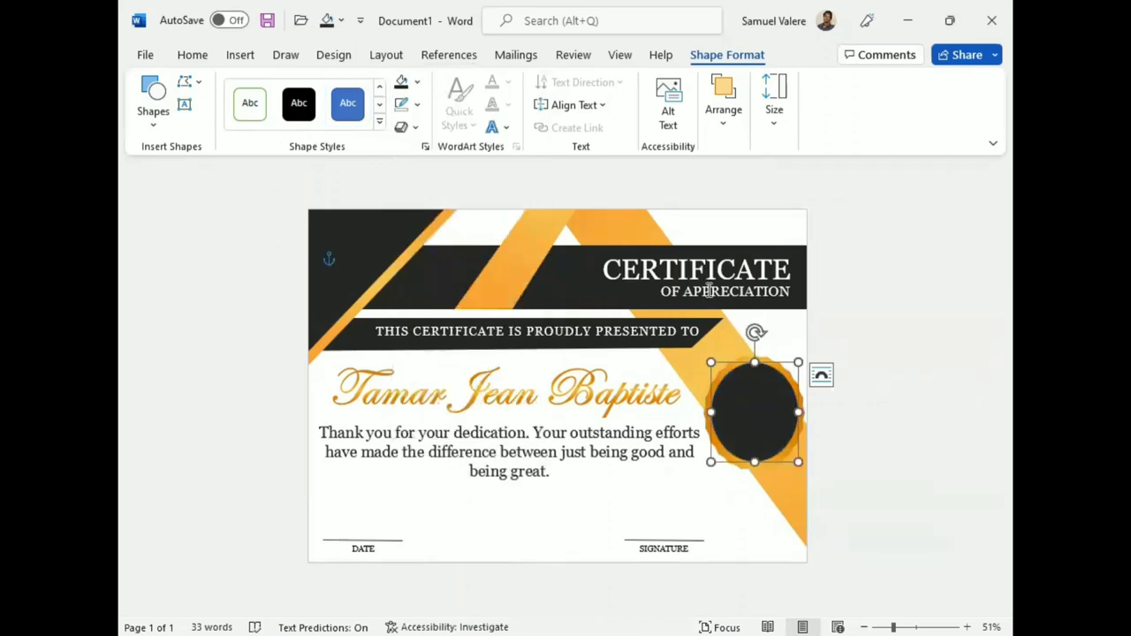
Duplicate the OF APPRECIATION text box onto the circle and delete APPRECIATION
left_click(709, 290)
key("ctrl+d")
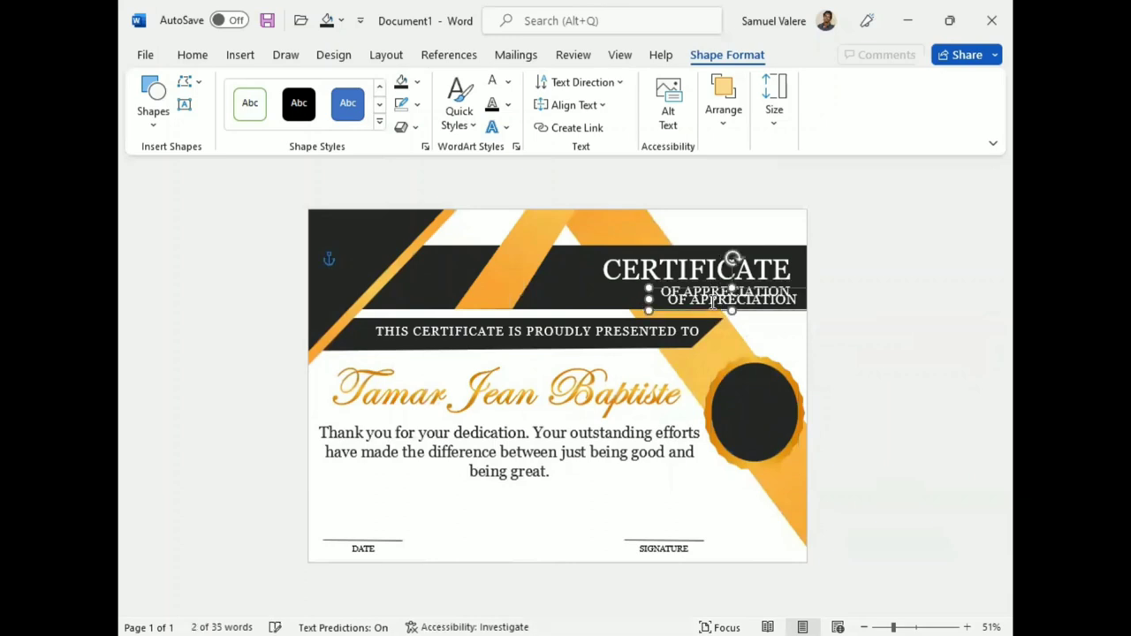
left_click_drag(712, 301, 752, 410)
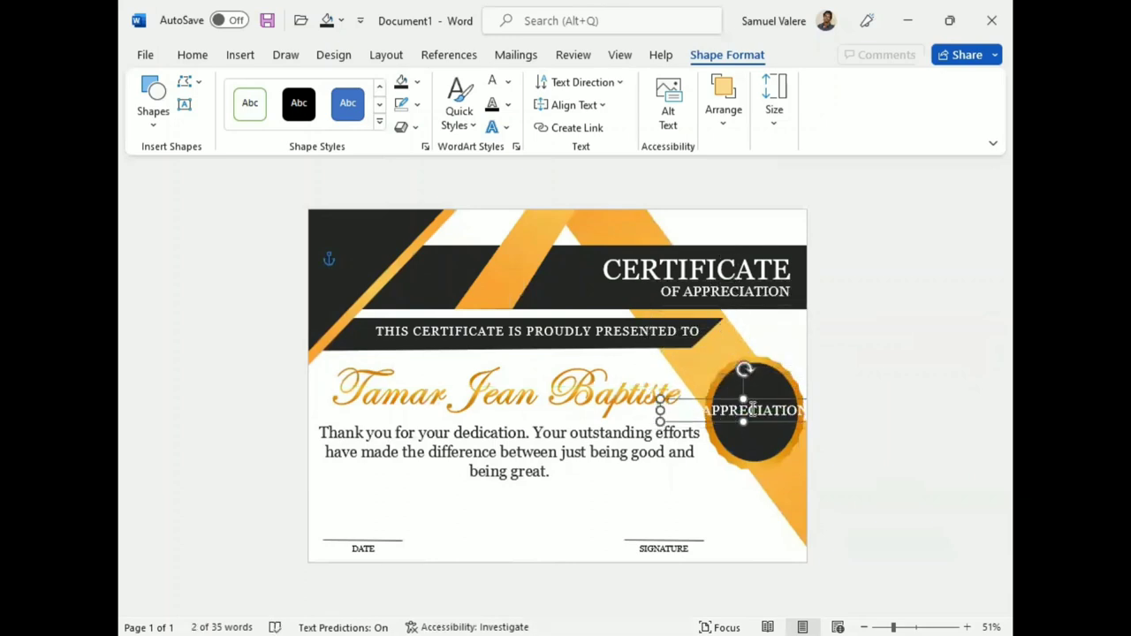
double_click(752, 410)
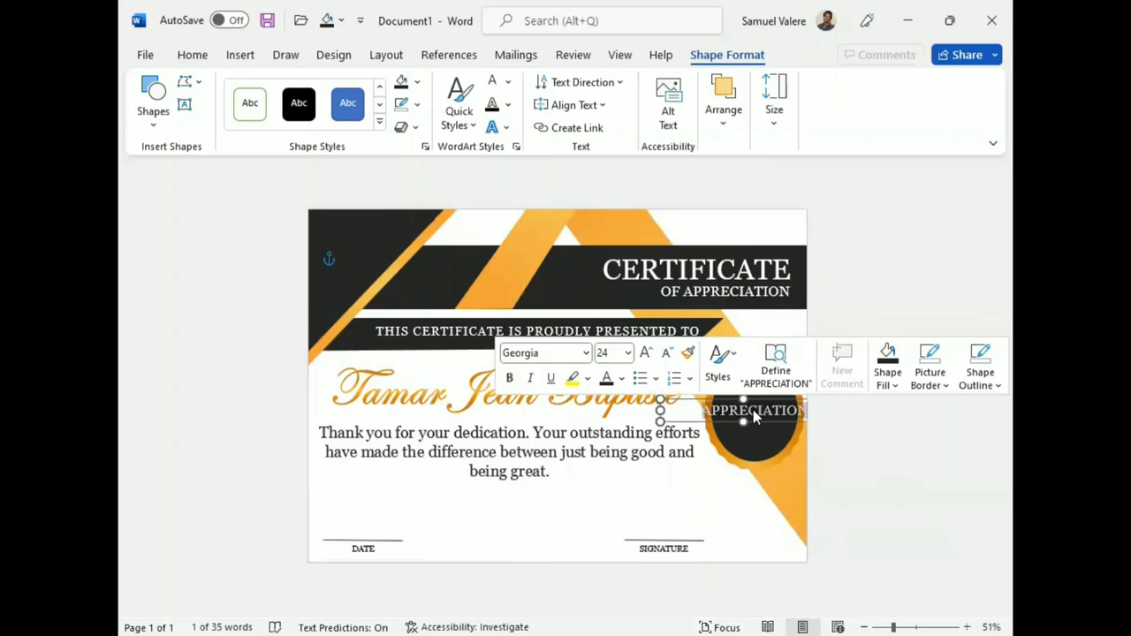
key("BackSpace")
Type 'The Best', make it 18-pt uppercase, and move it near the badge's top
type("The ")
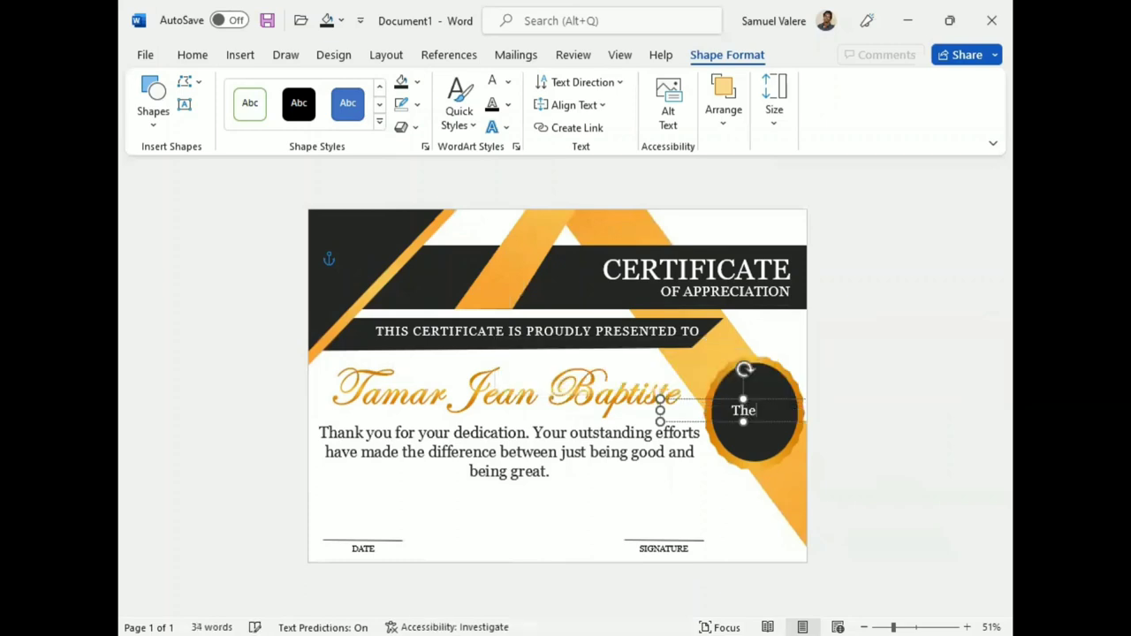
type("Best")
mouse_move(658, 424)
left_mouse_down()
mouse_move(745, 402)
mouse_move(712, 422)
mouse_move(722, 422)
left_mouse_up()
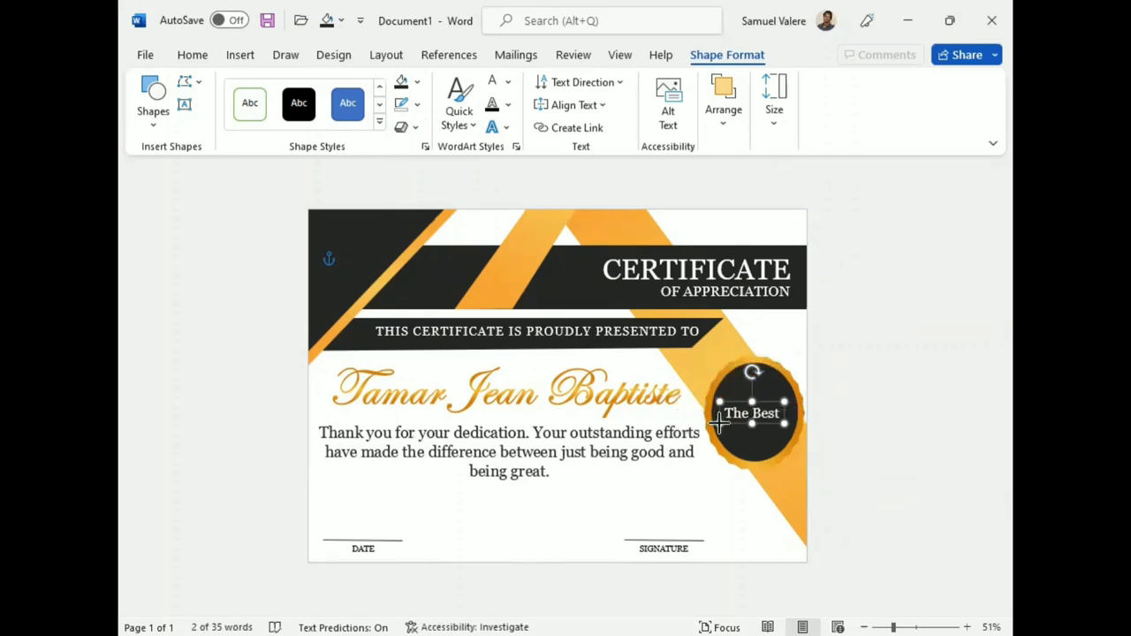
double_click(764, 415)
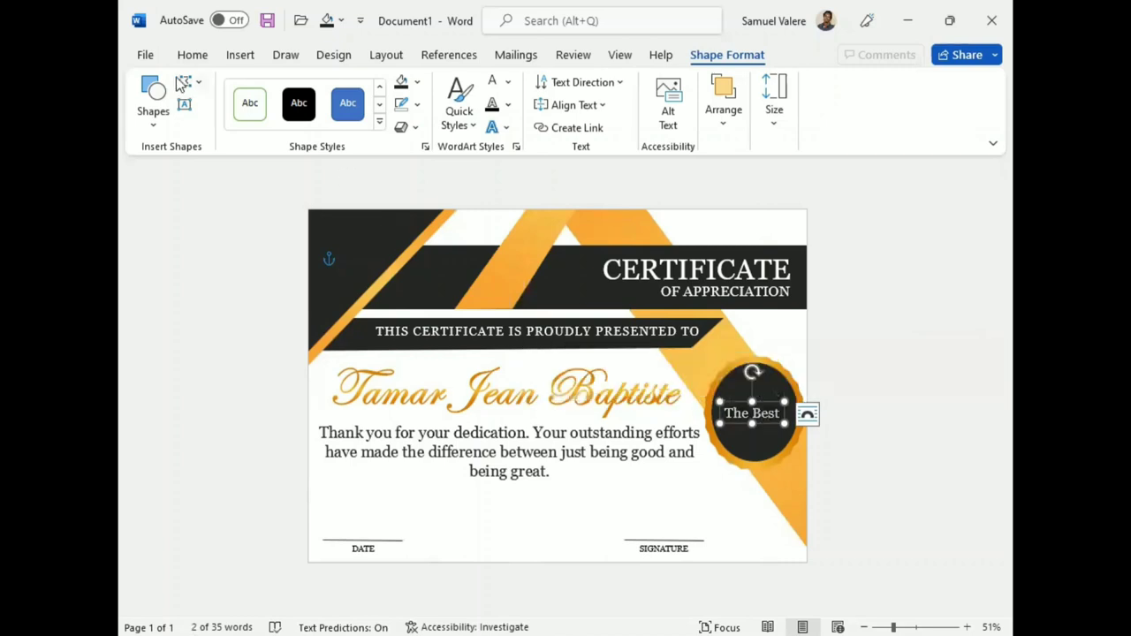
left_click(193, 54)
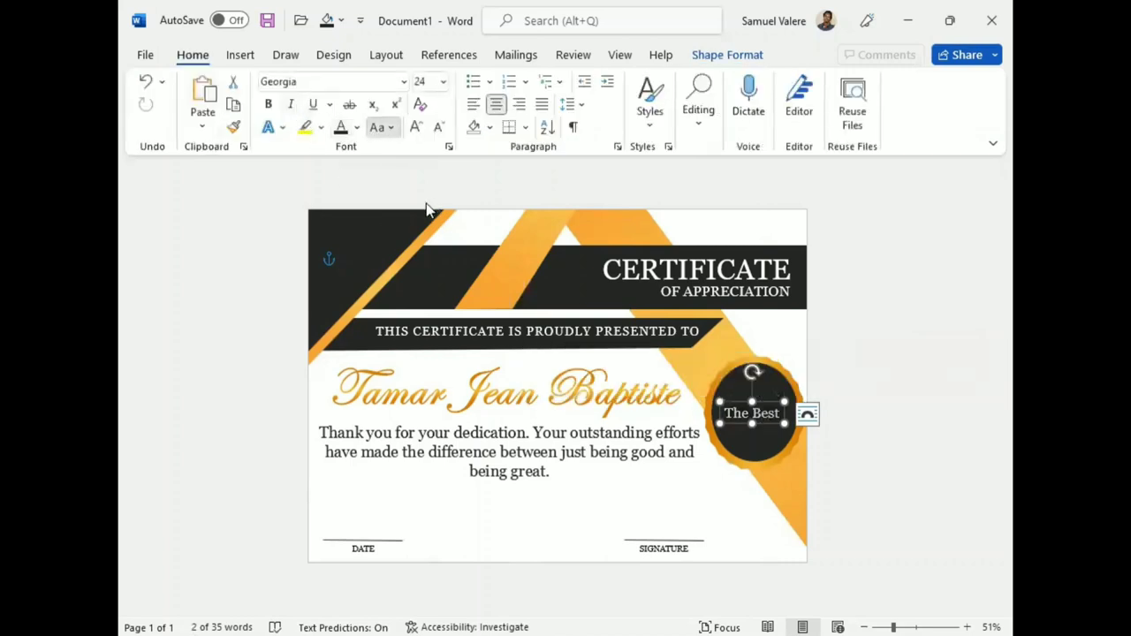
left_click(440, 128)
left_click(440, 127)
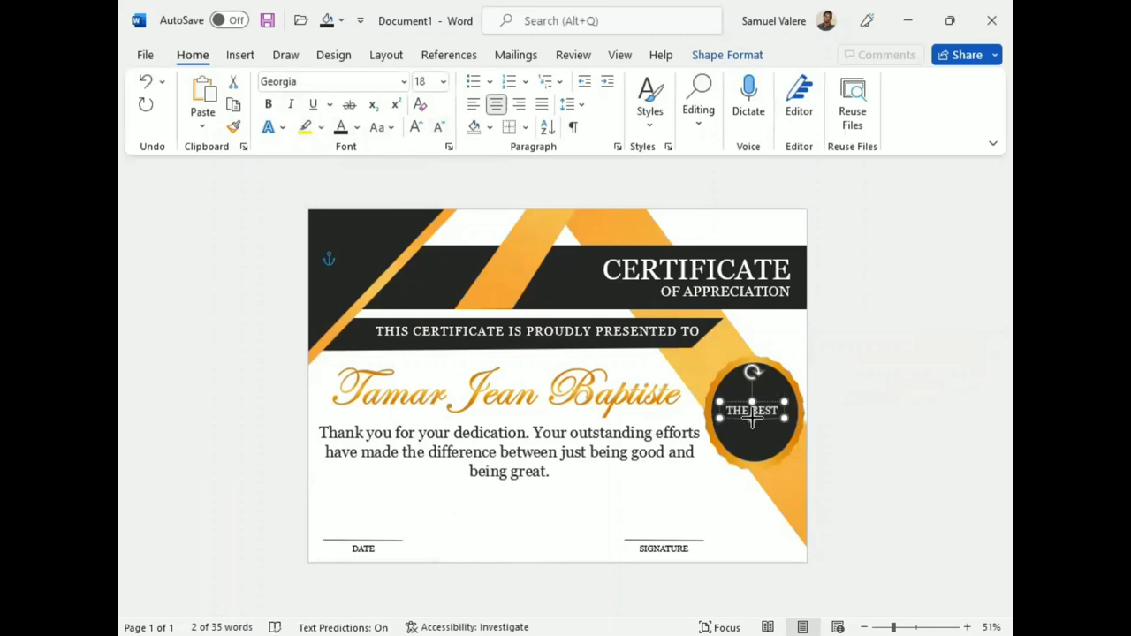
left_click_drag(751, 421, 762, 412)
Duplicate THE BEST text box and retype the copy as Award
key("ctrl+c")
key("ctrl+v")
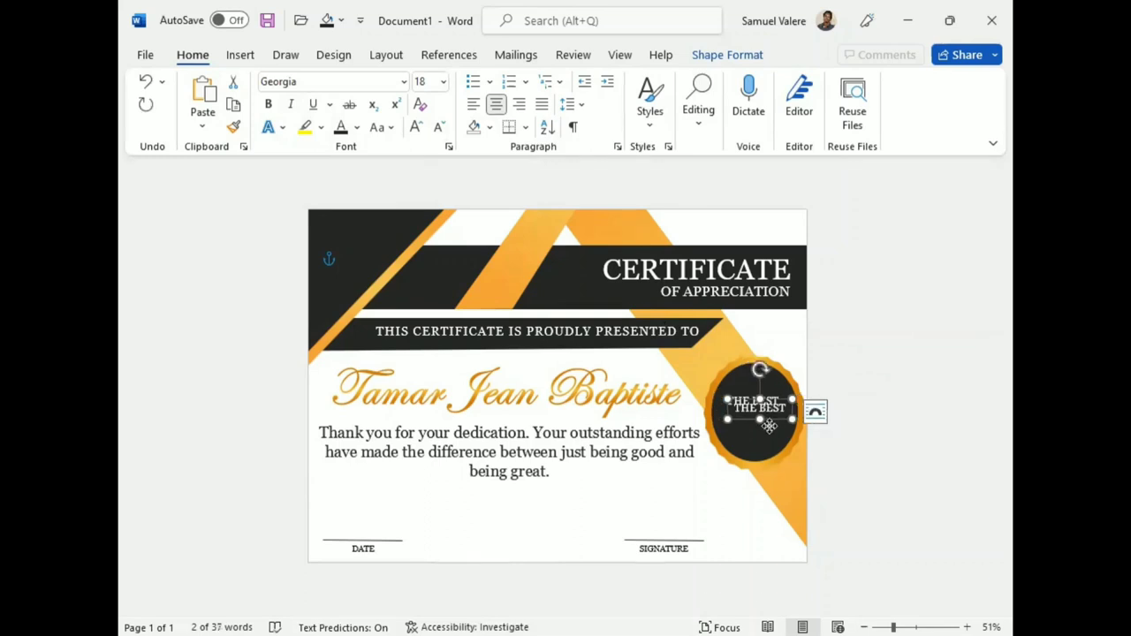
left_click(761, 433)
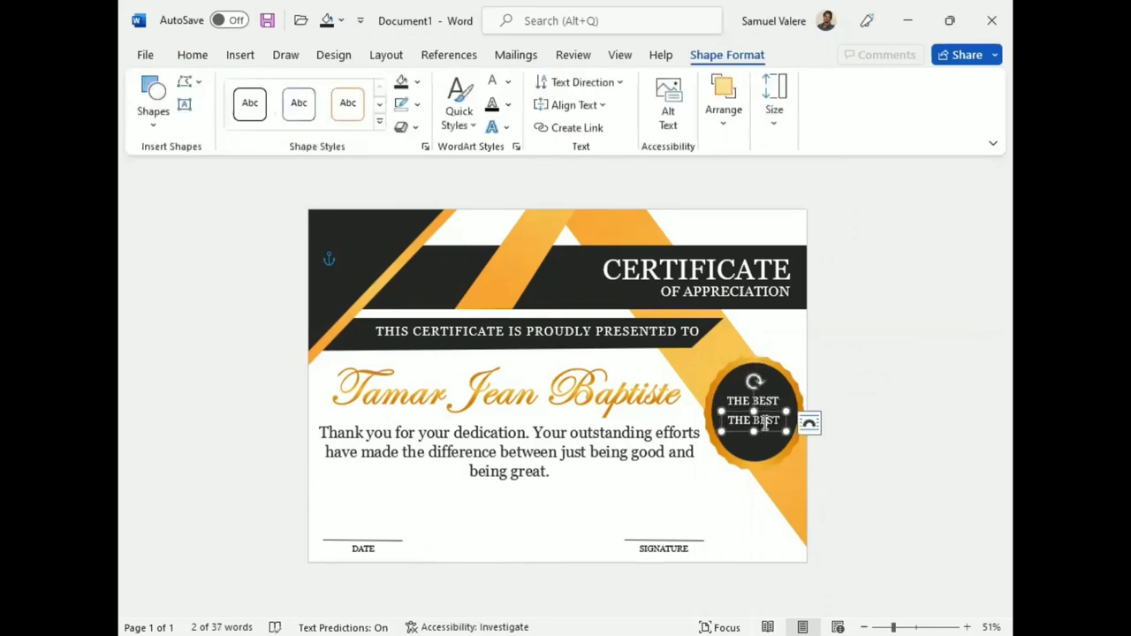
right_click(765, 430)
type("Award")
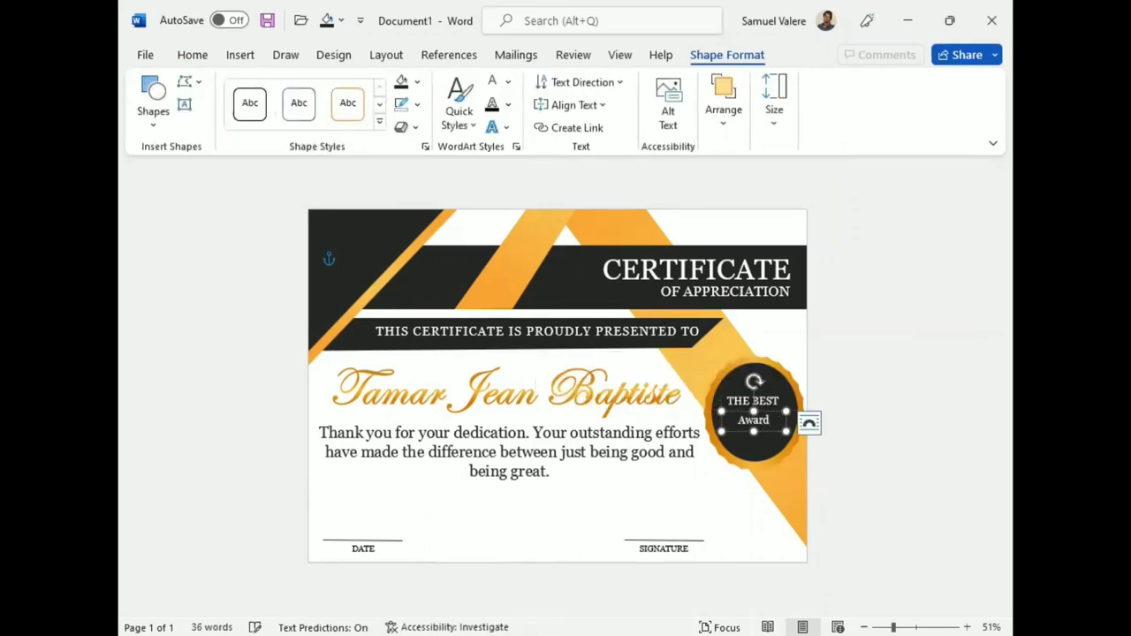
double_click(753, 420)
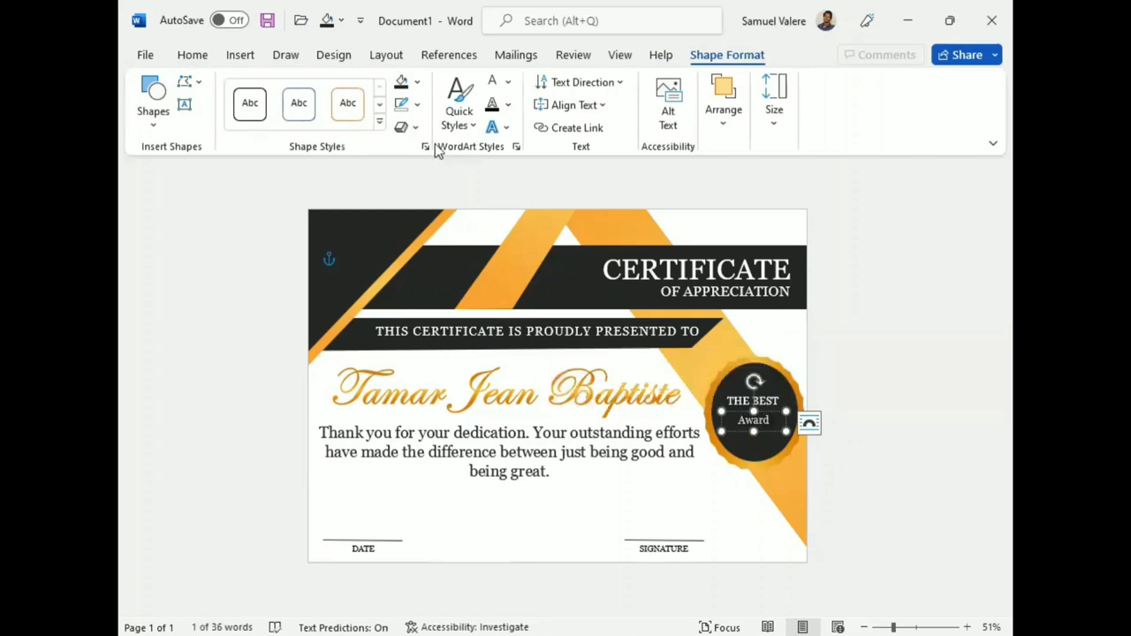
Make AWARD uppercase at 24 pt and widen its box so the word fits
left_click(192, 56)
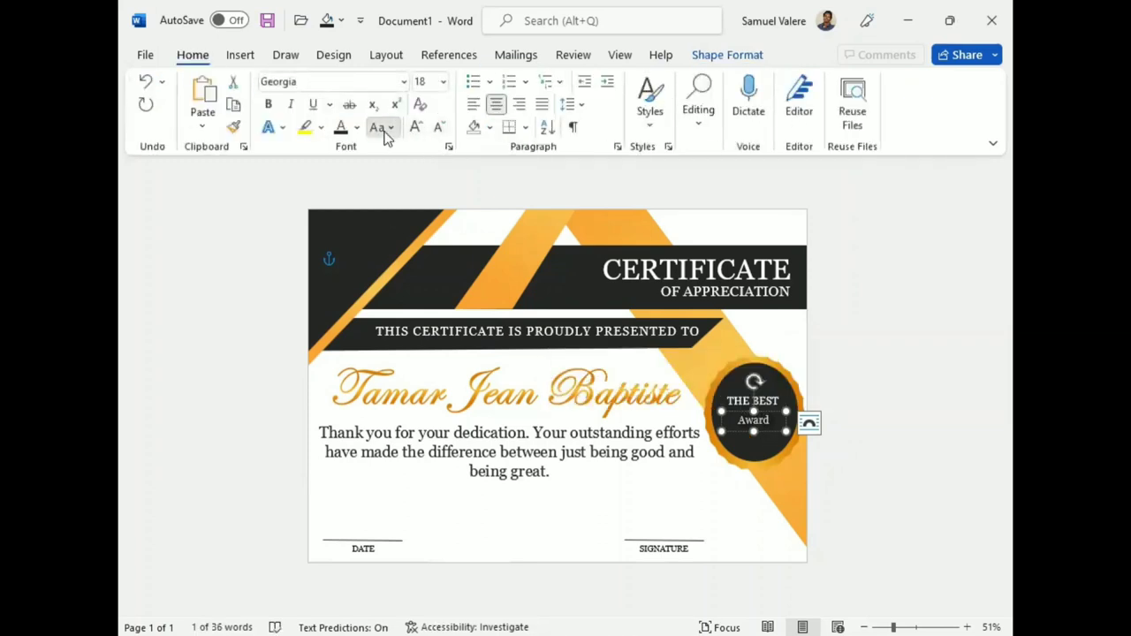
left_click(416, 129)
left_click(415, 128)
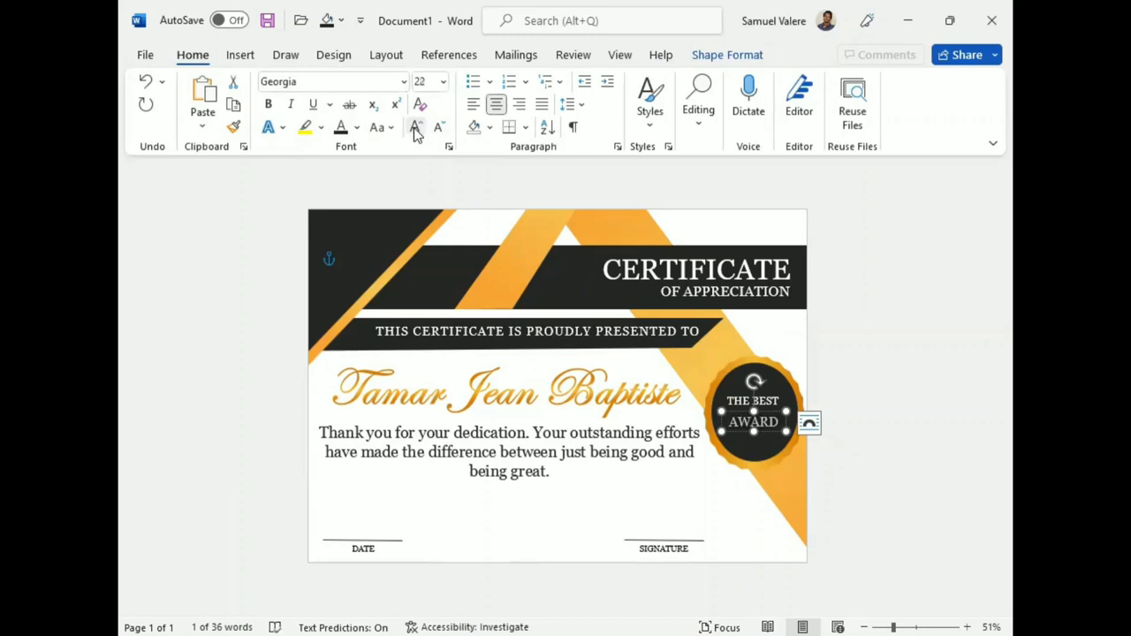
left_click(415, 128)
left_click(416, 128)
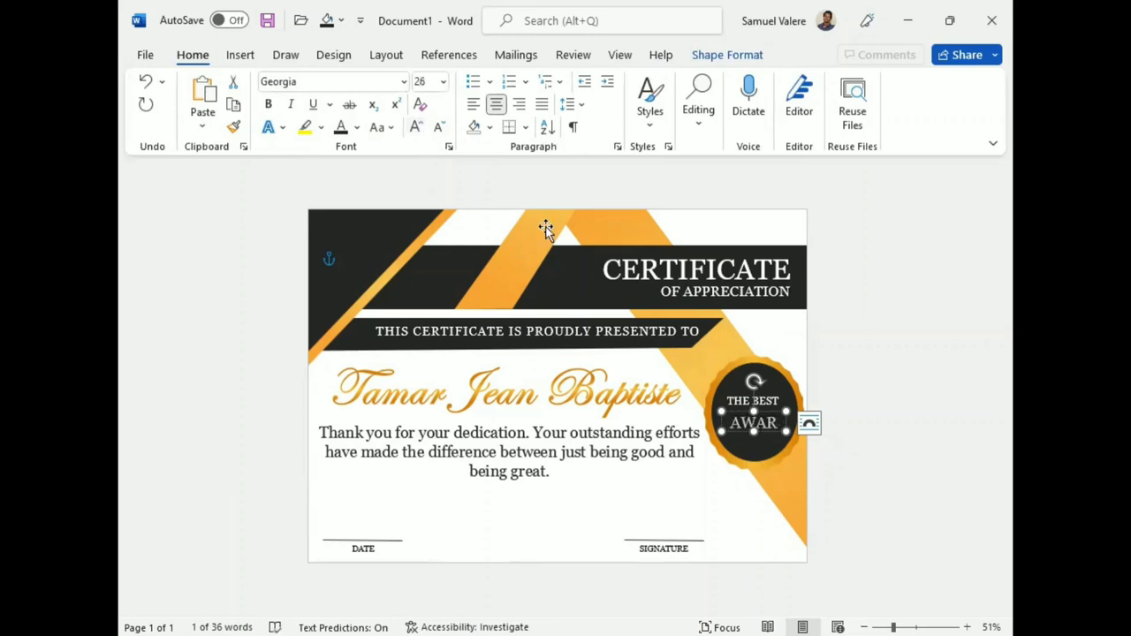
left_click_drag(732, 432, 720, 431)
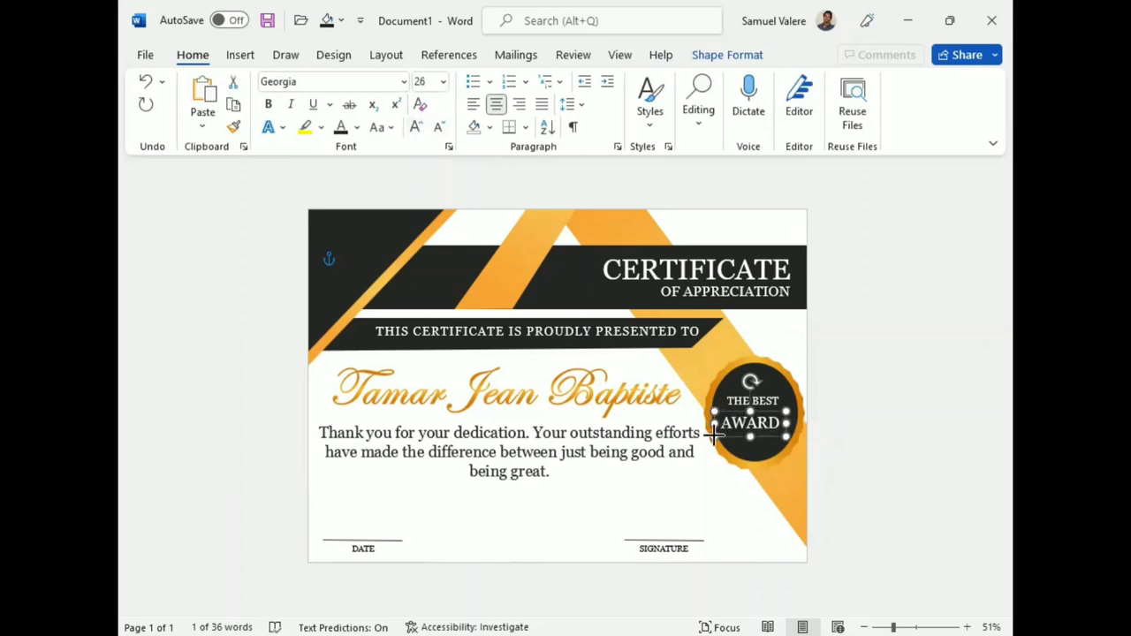
left_click(438, 127)
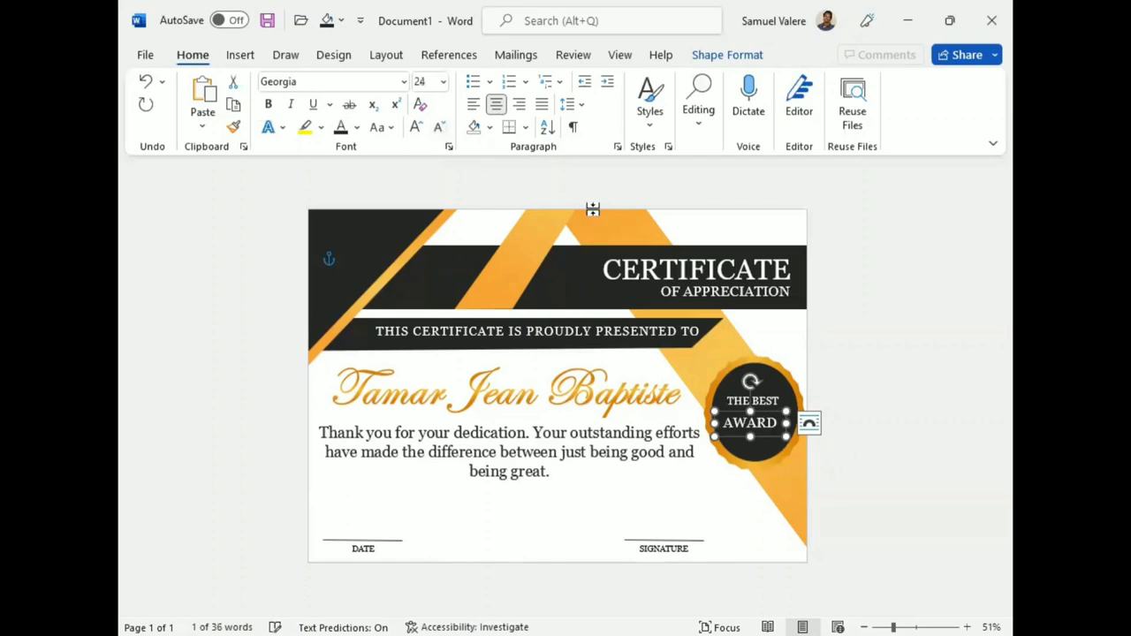
left_click(749, 431)
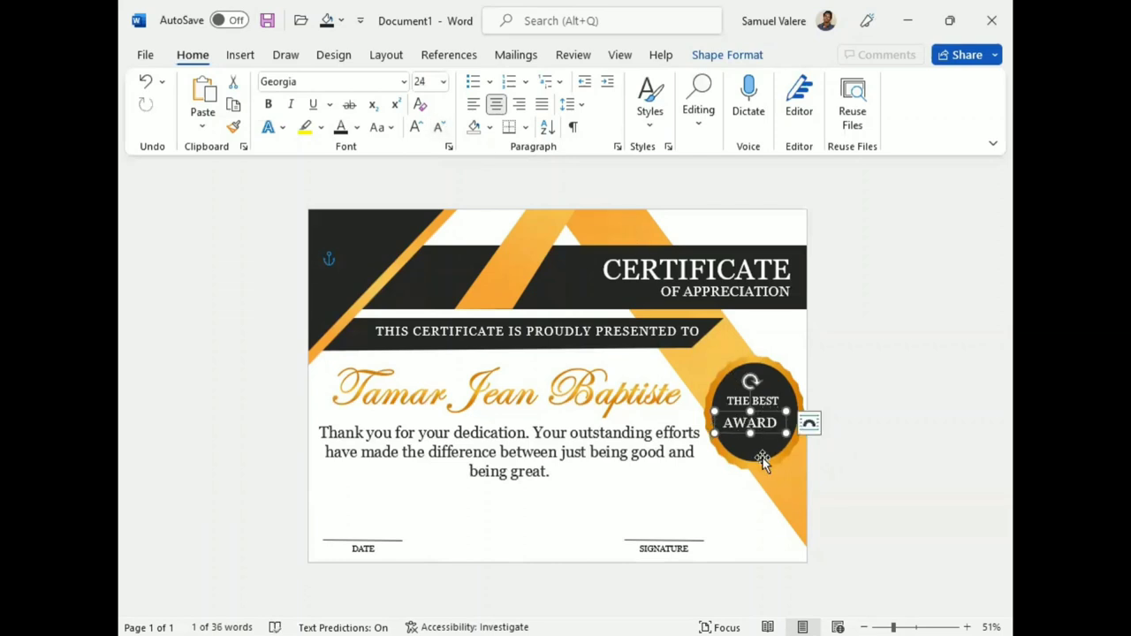
double_click(749, 422)
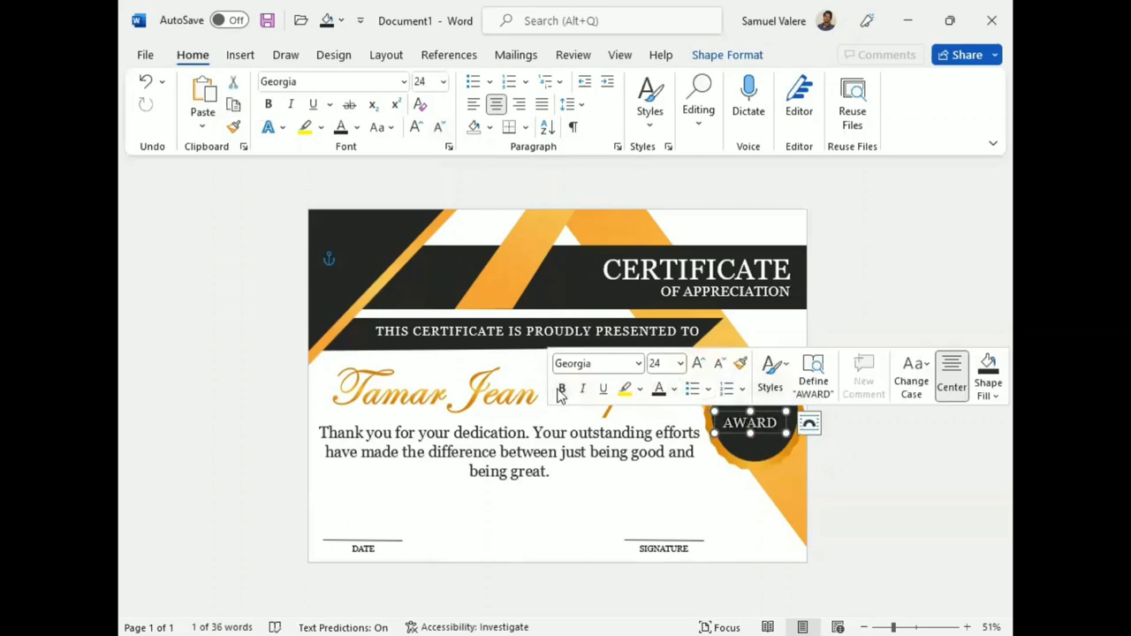
Nudge THE BEST and AWARD into place and move them together to centre in the seal
left_click(890, 457)
left_click(759, 437)
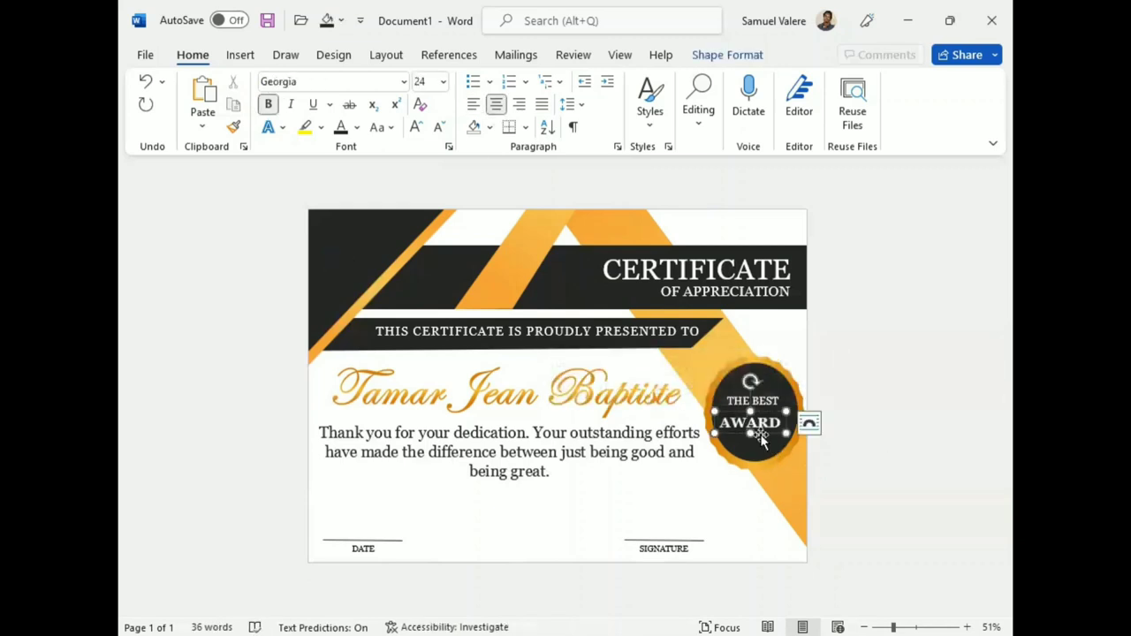
left_click_drag(760, 438, 764, 433)
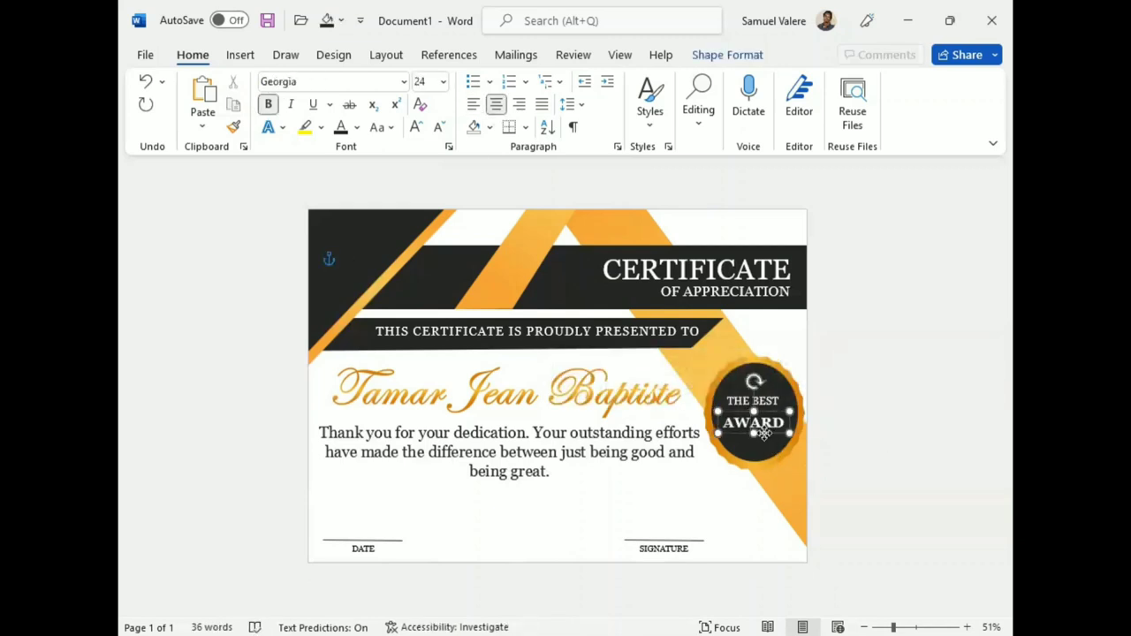
left_click(761, 420)
left_click(750, 402)
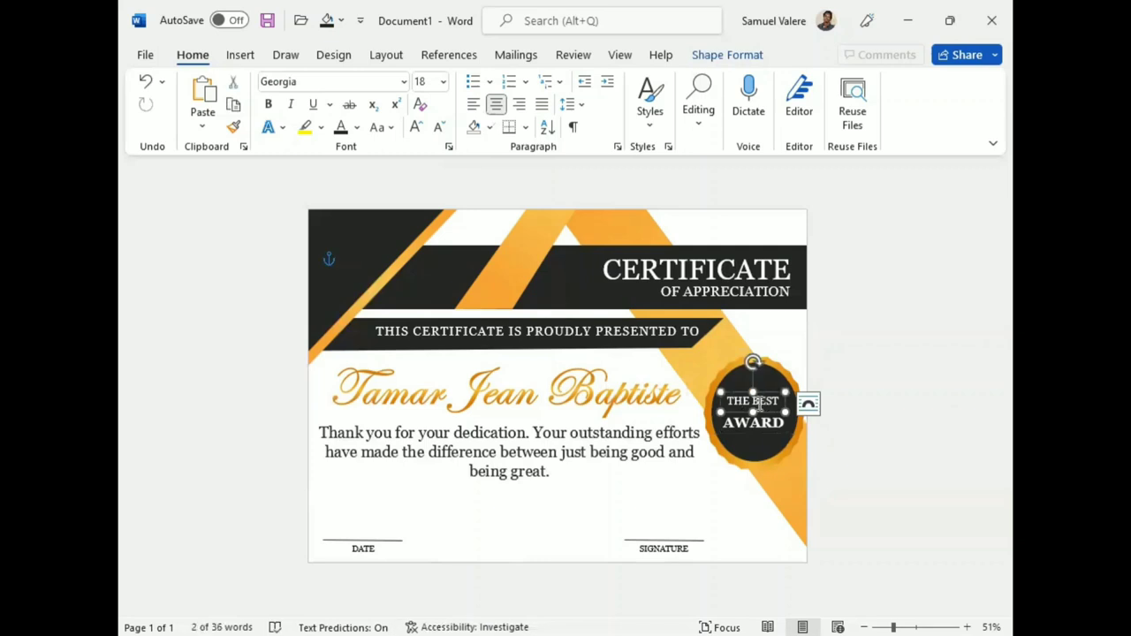
left_click_drag(758, 403, 760, 405)
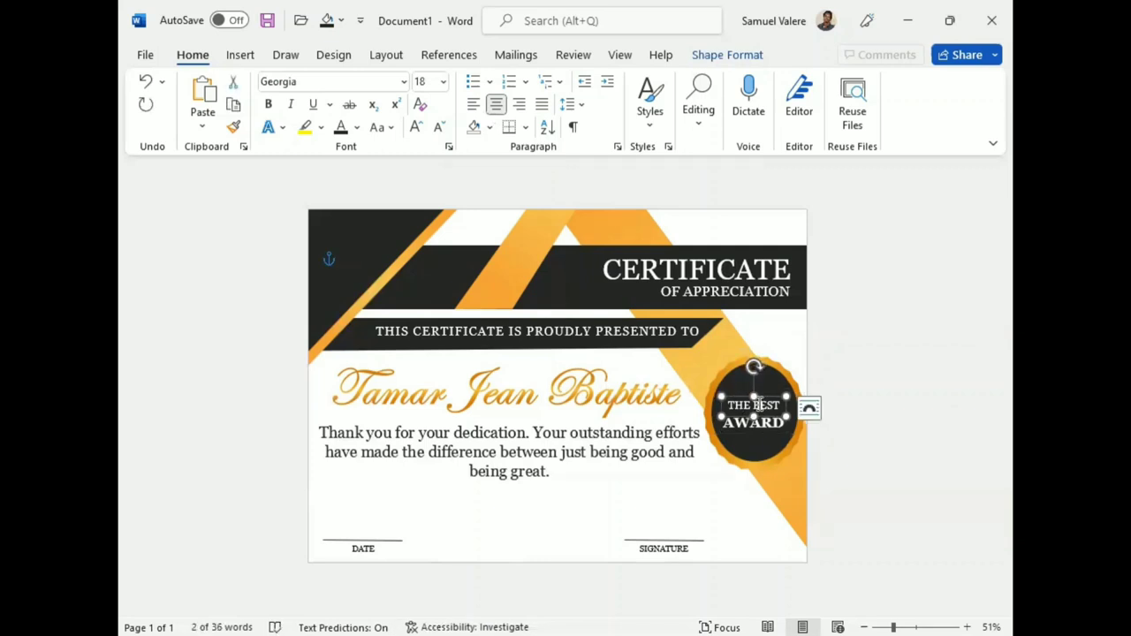
left_click(760, 427, "shift")
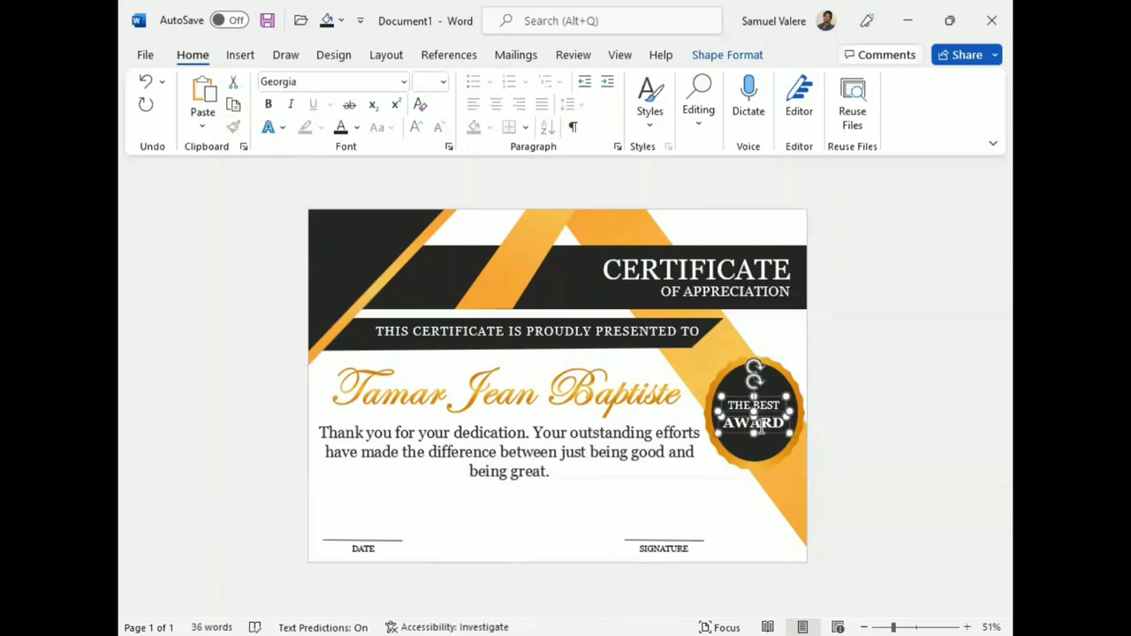
left_click_drag(760, 428, 759, 428)
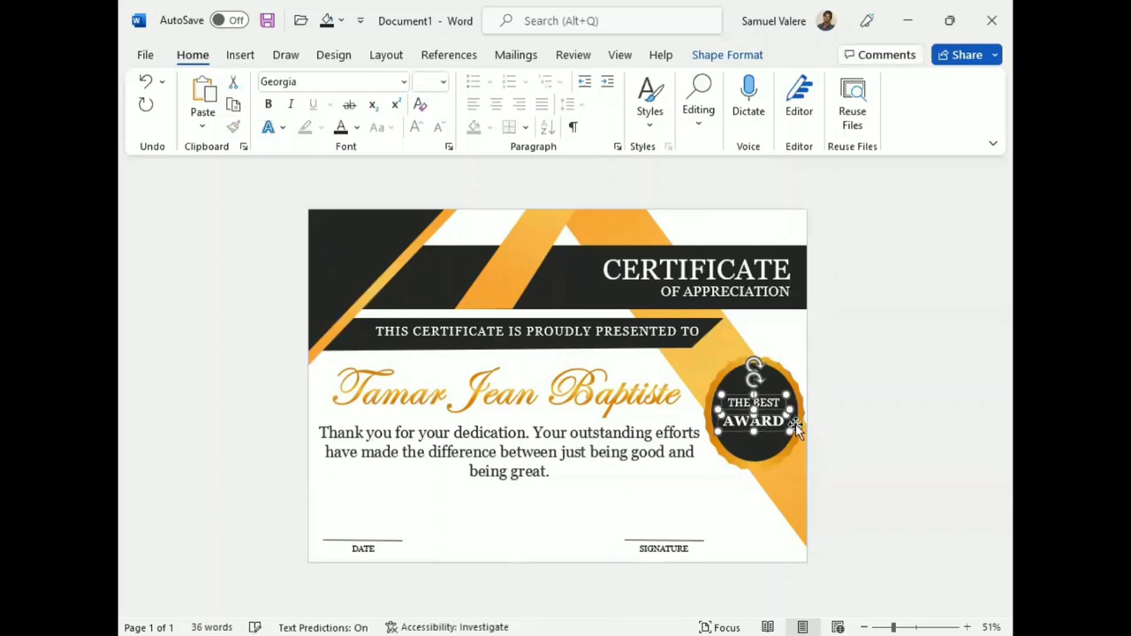
left_click(848, 388)
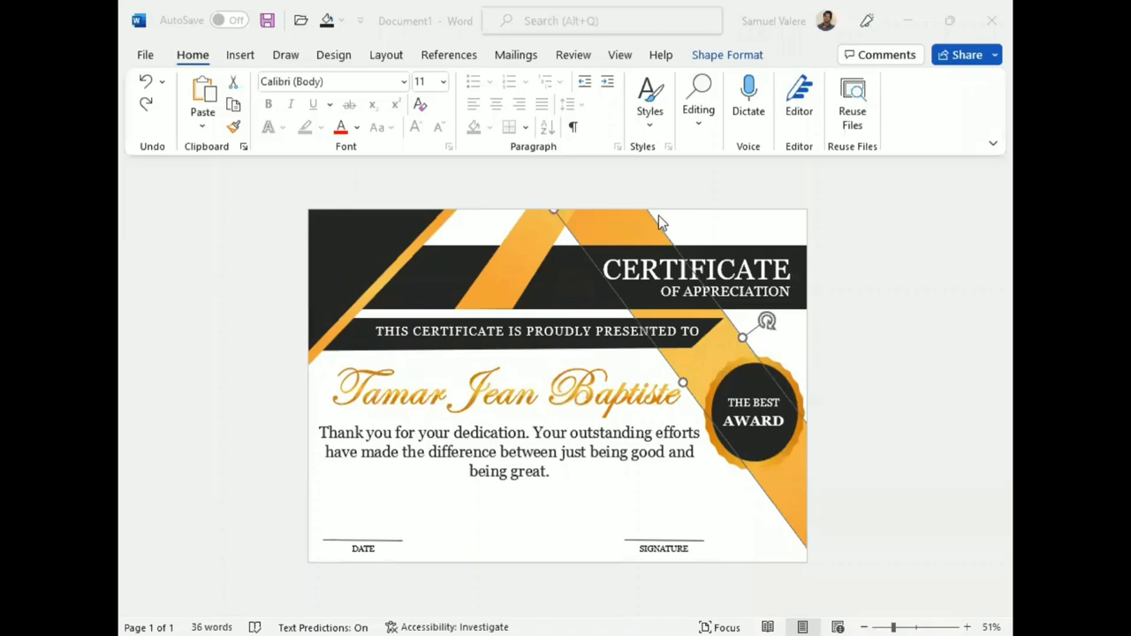
Give the first gold stripe a gradient fill and adjust each stop's brightness
left_click(725, 56)
left_click(421, 86)
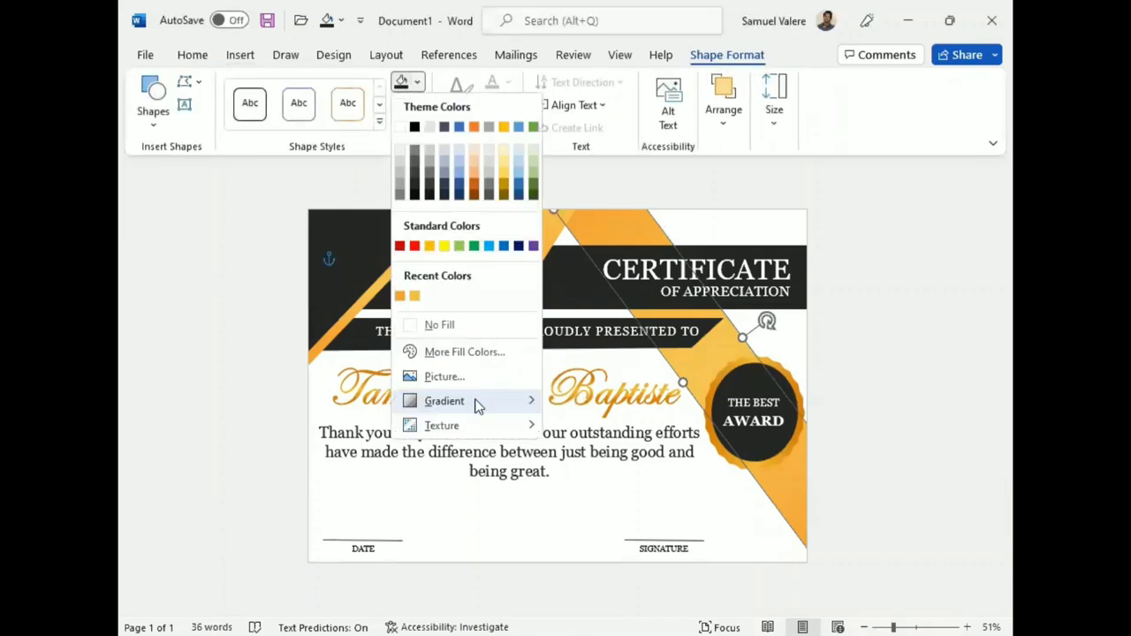
mouse_move(477, 404)
left_click(610, 610)
scroll(963, 608, "down", 2)
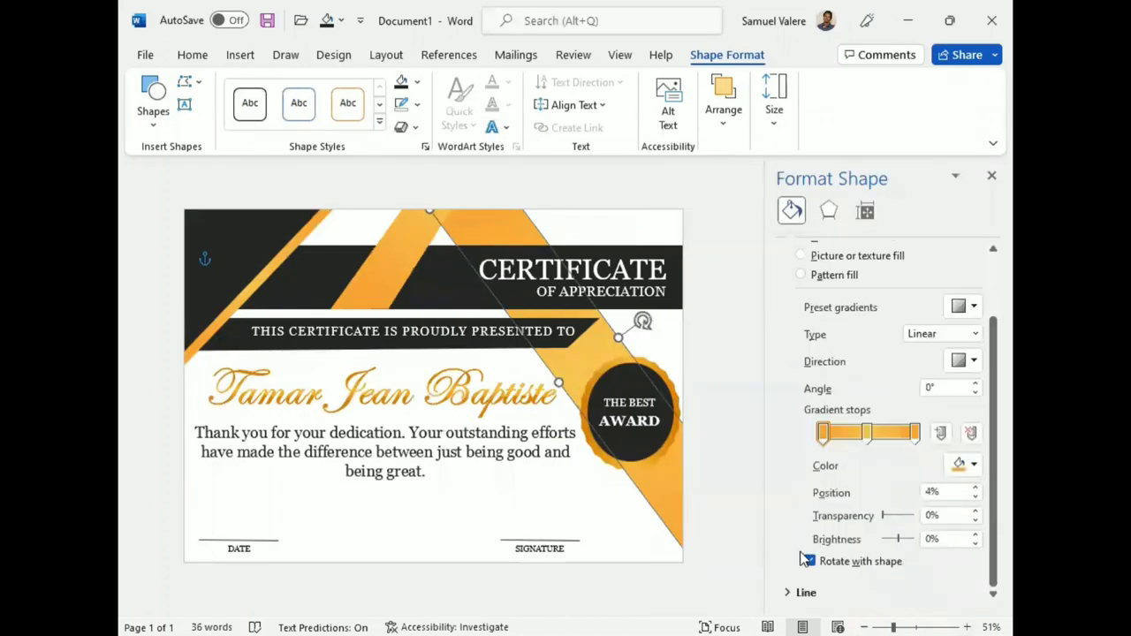
left_click(976, 542)
left_click(976, 543)
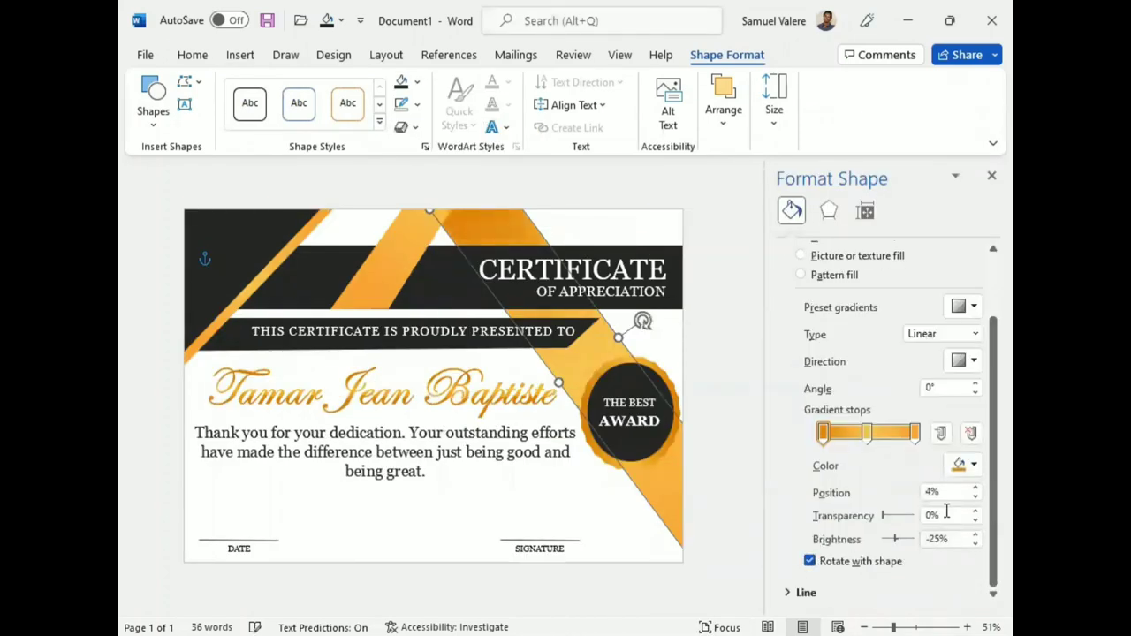
left_click(914, 432)
left_click(977, 543)
left_click(975, 543)
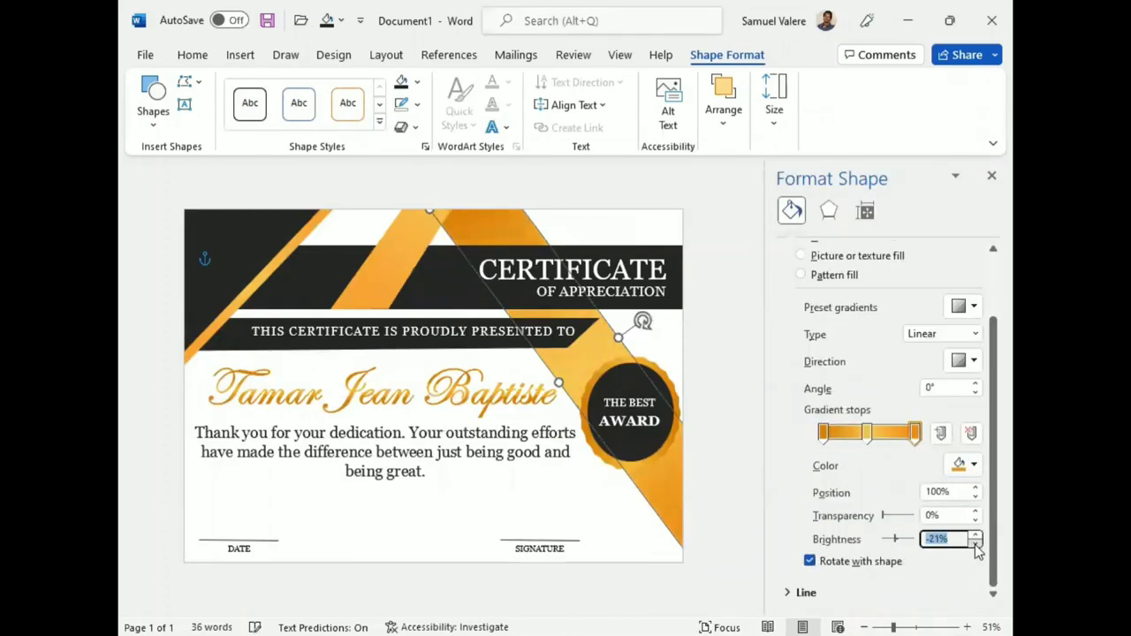
left_click(866, 432)
left_click(976, 542)
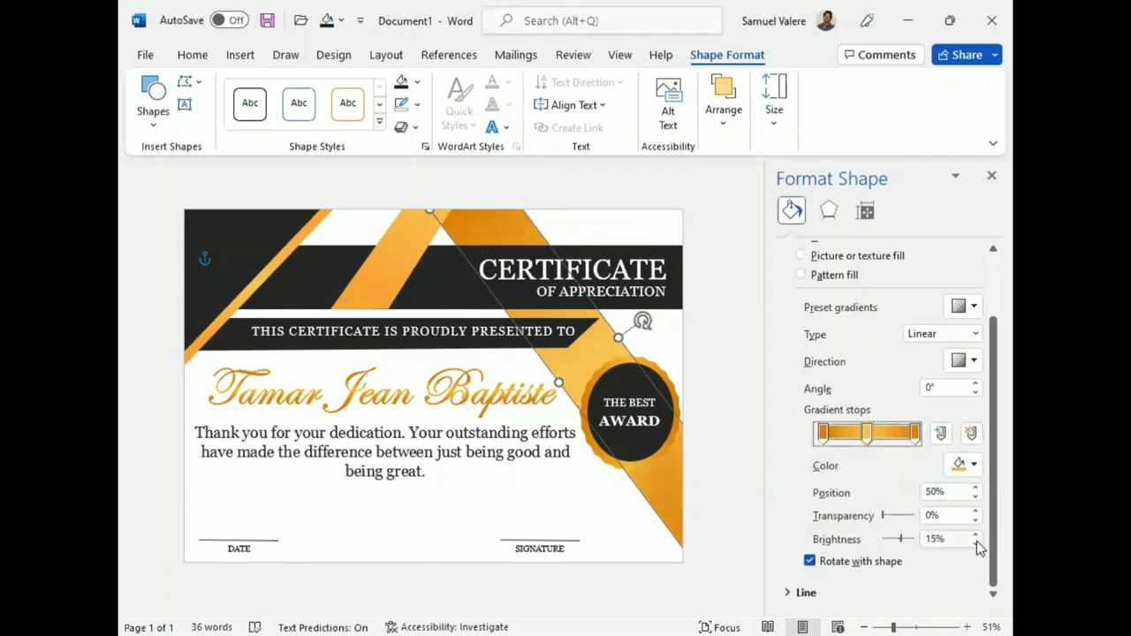
left_click(976, 544)
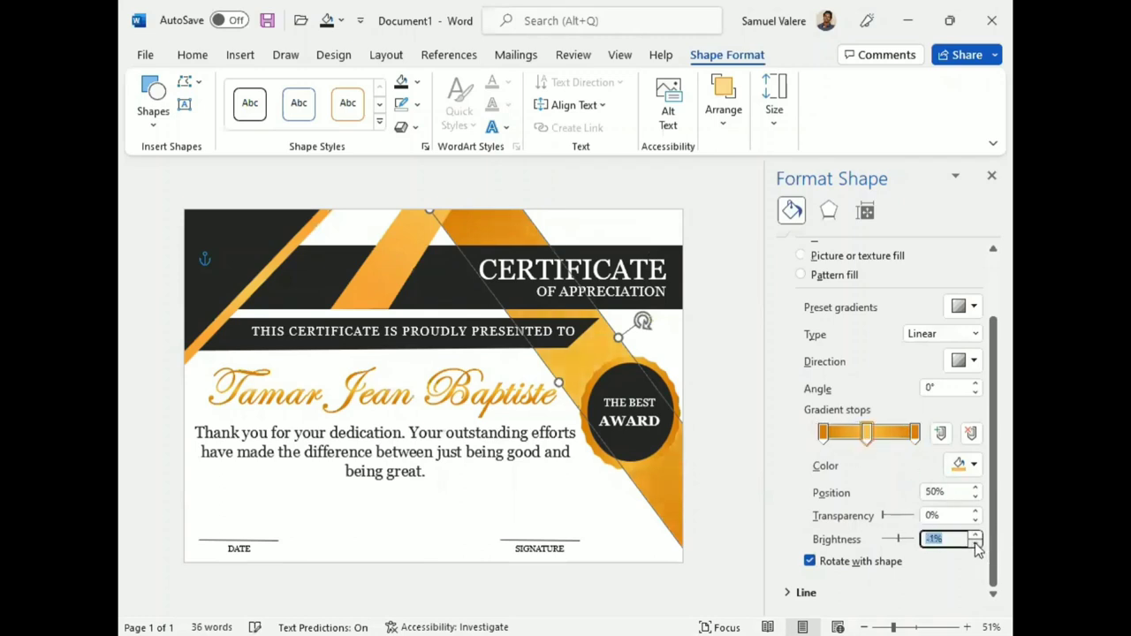
Shade another gold stripe by darkening one gradient stop and brightening the left one
left_click(405, 269)
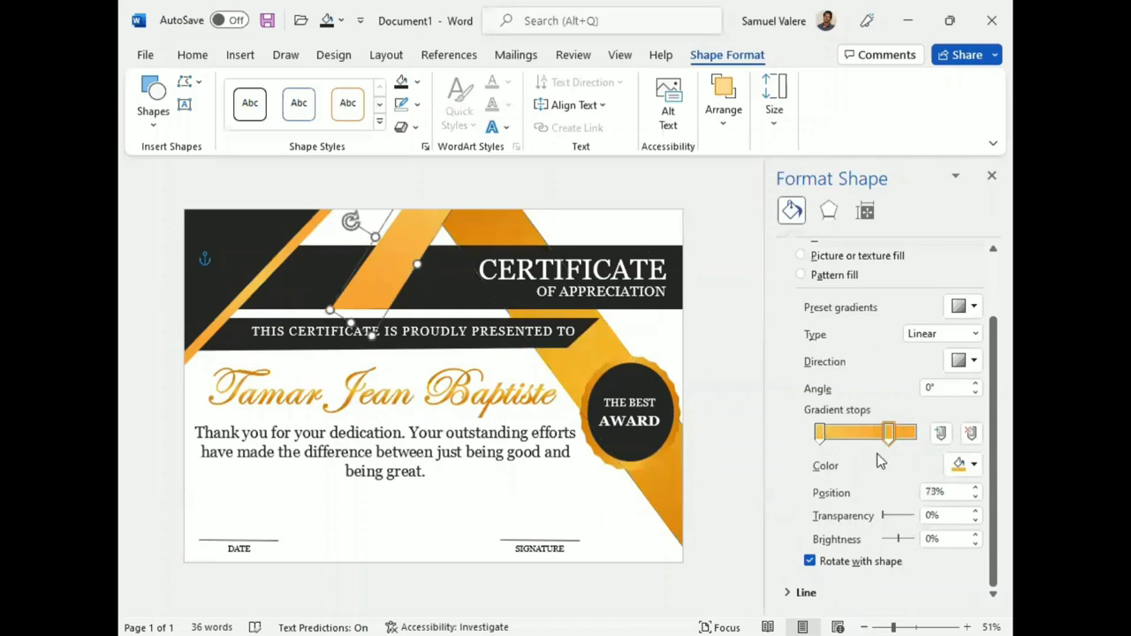
left_click(975, 544)
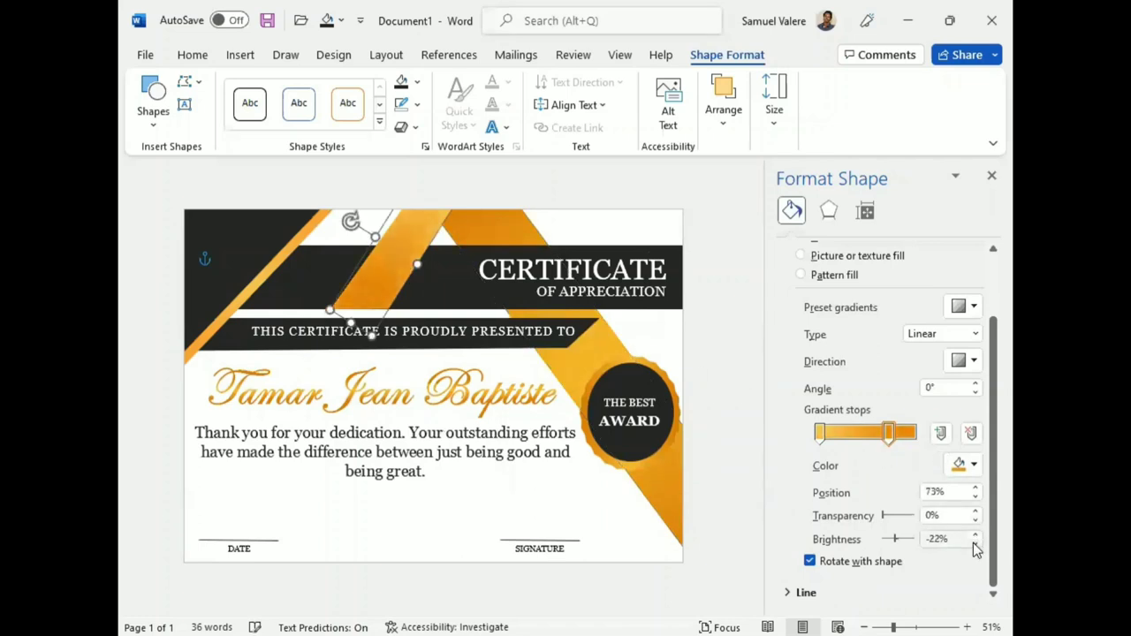
left_click(819, 432)
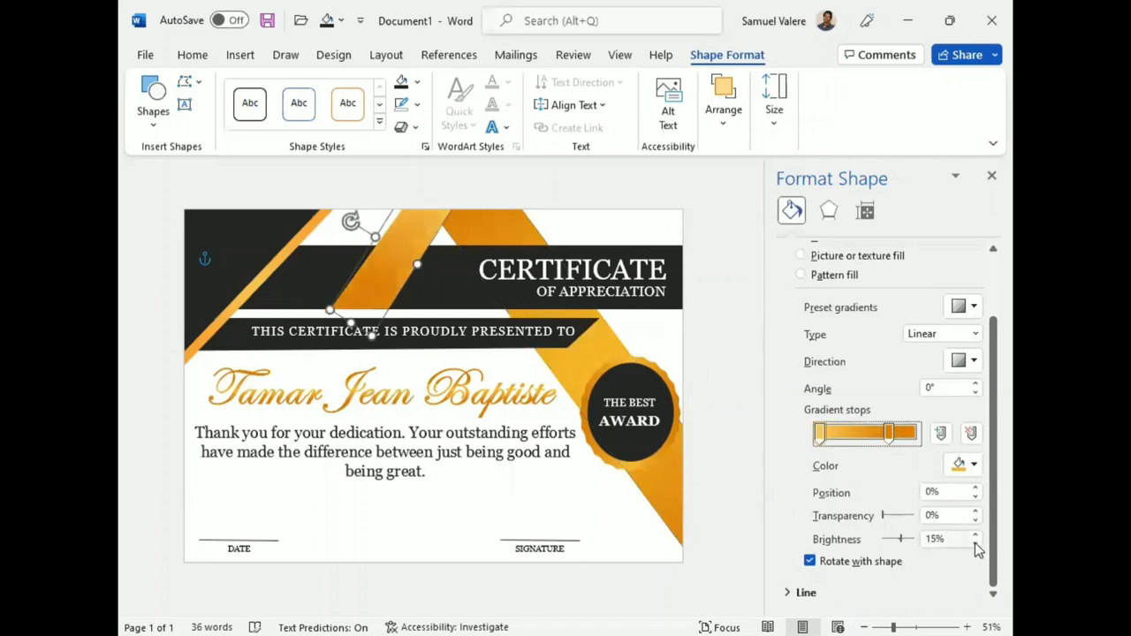
left_click(975, 543)
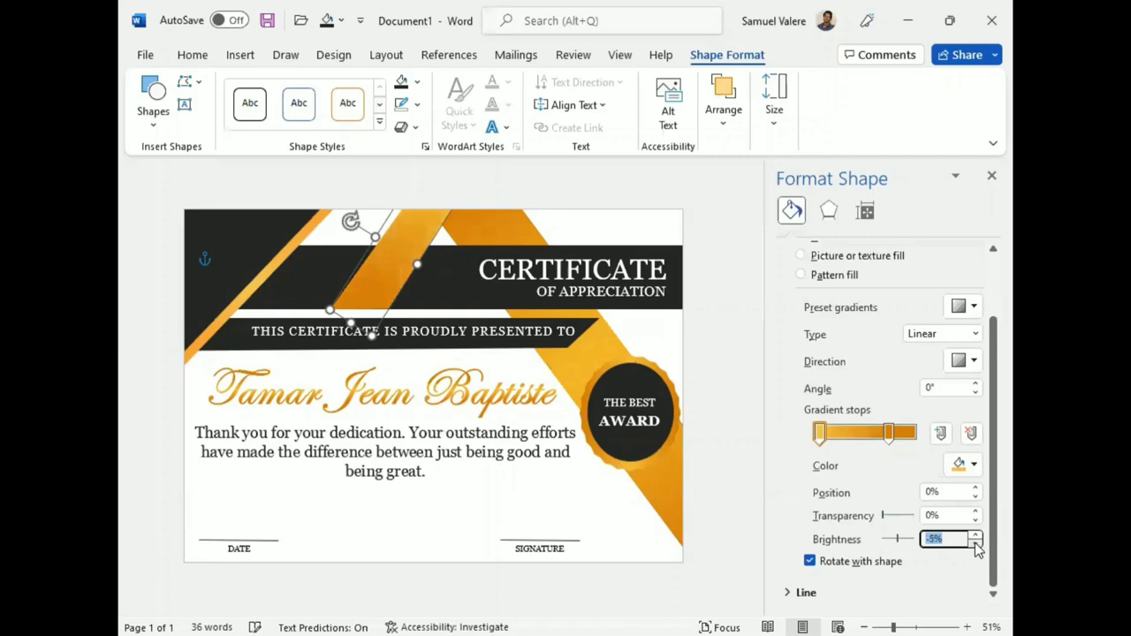
Darken the top-left stripe's 10% and 80% gradient stops, the latter to -25% brightness
left_click(261, 281)
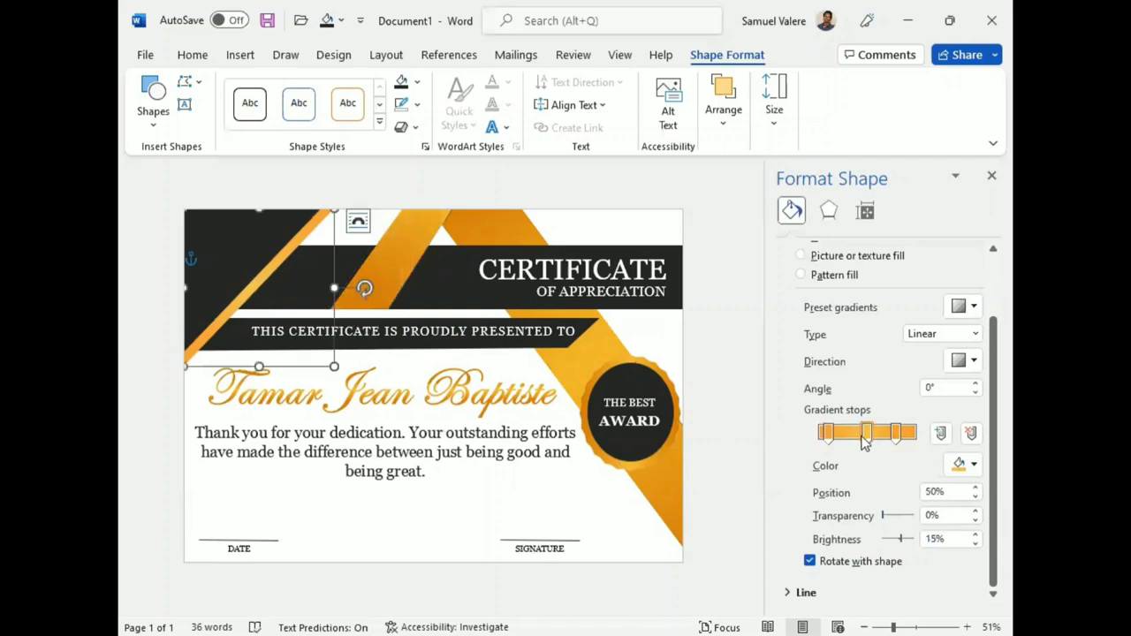
left_click(976, 540)
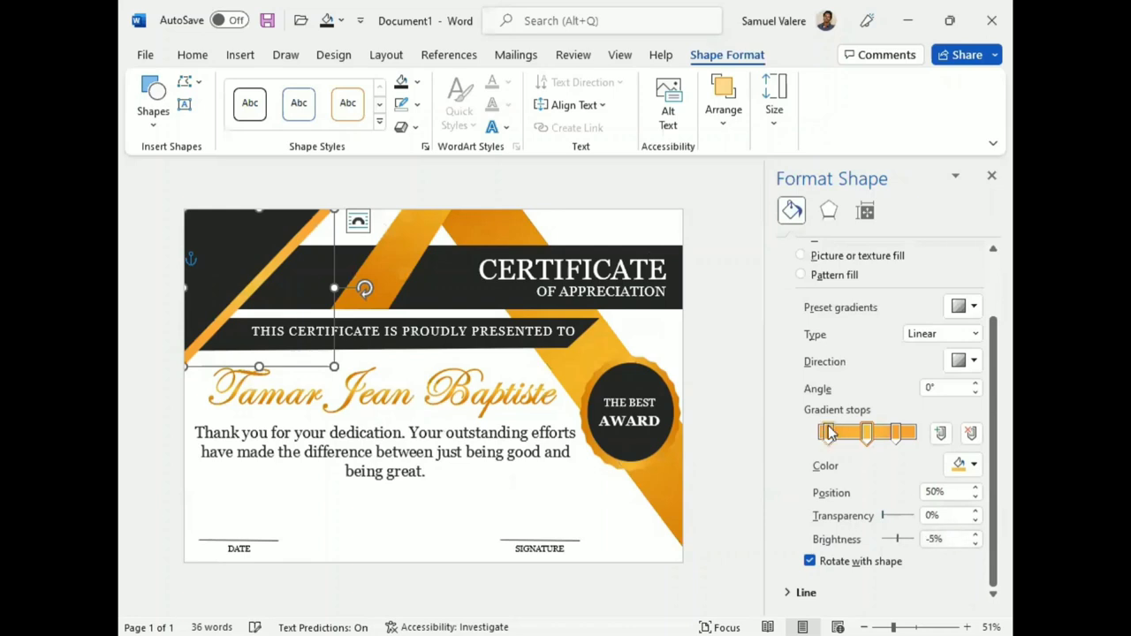
left_click(976, 543)
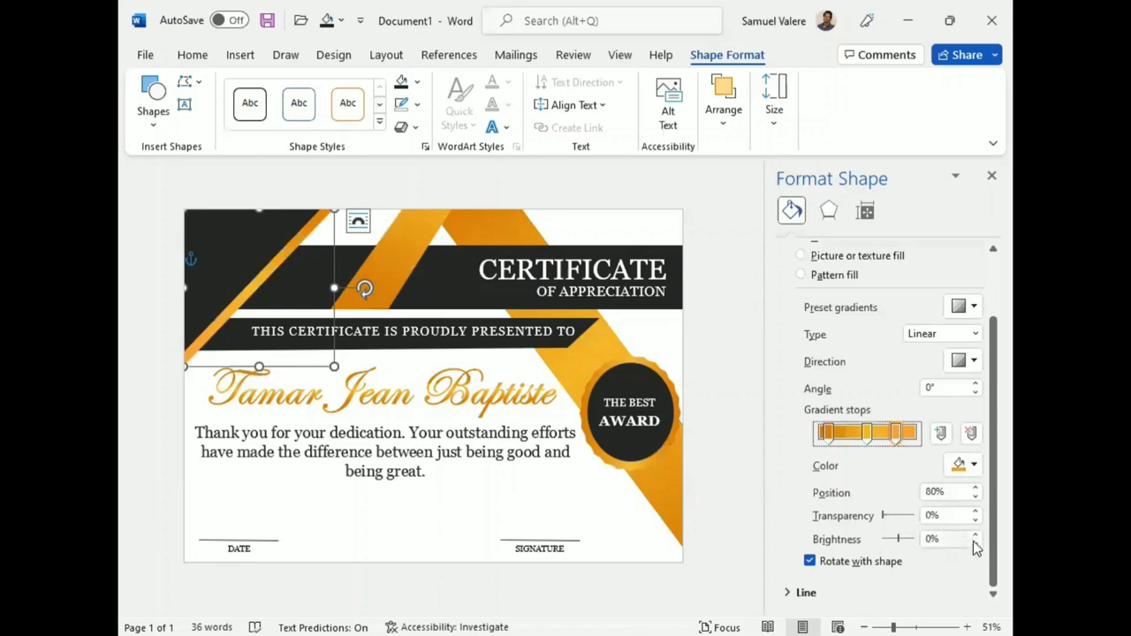
left_click(976, 544)
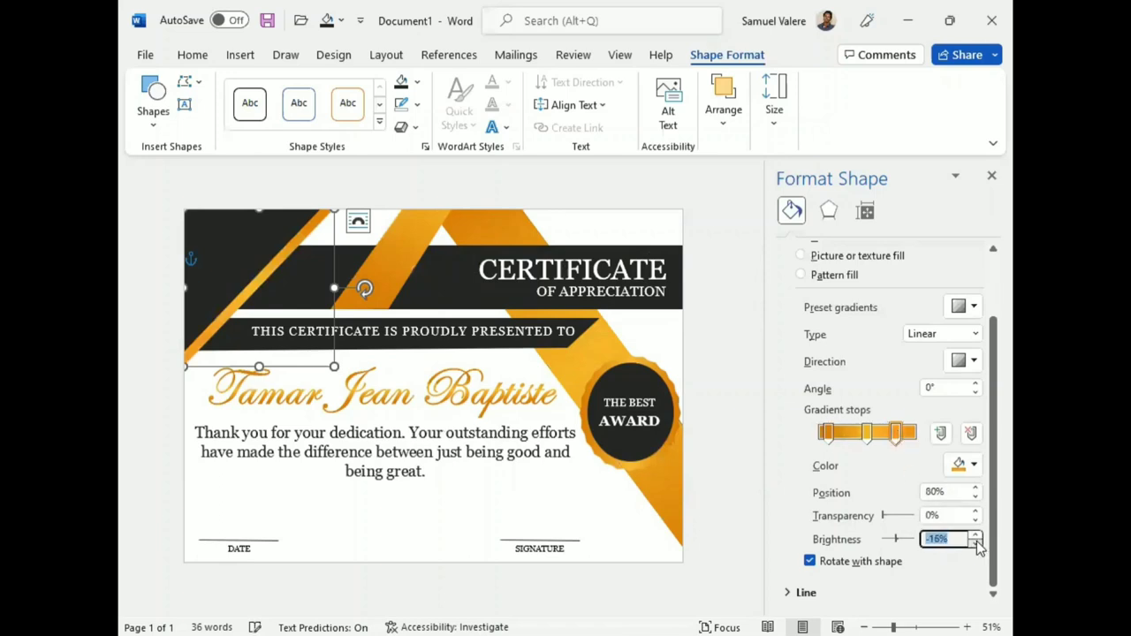
left_click(977, 544)
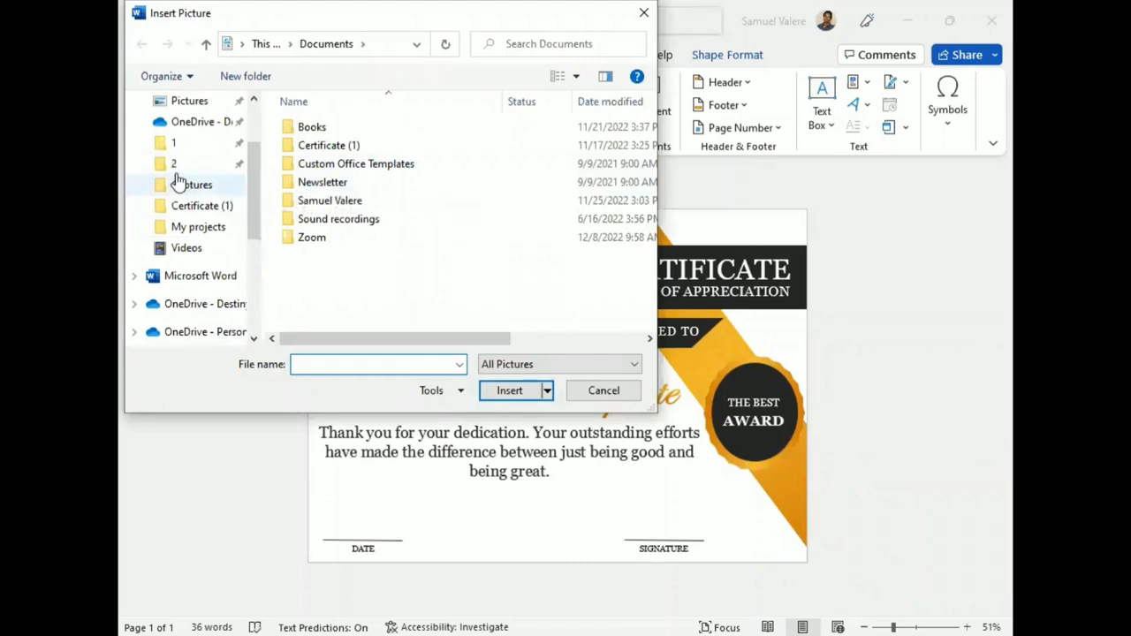
Insert the Destiny Enterprises Logo picture and set its wrapping to In Front of Text
left_click(174, 163)
left_click(597, 155)
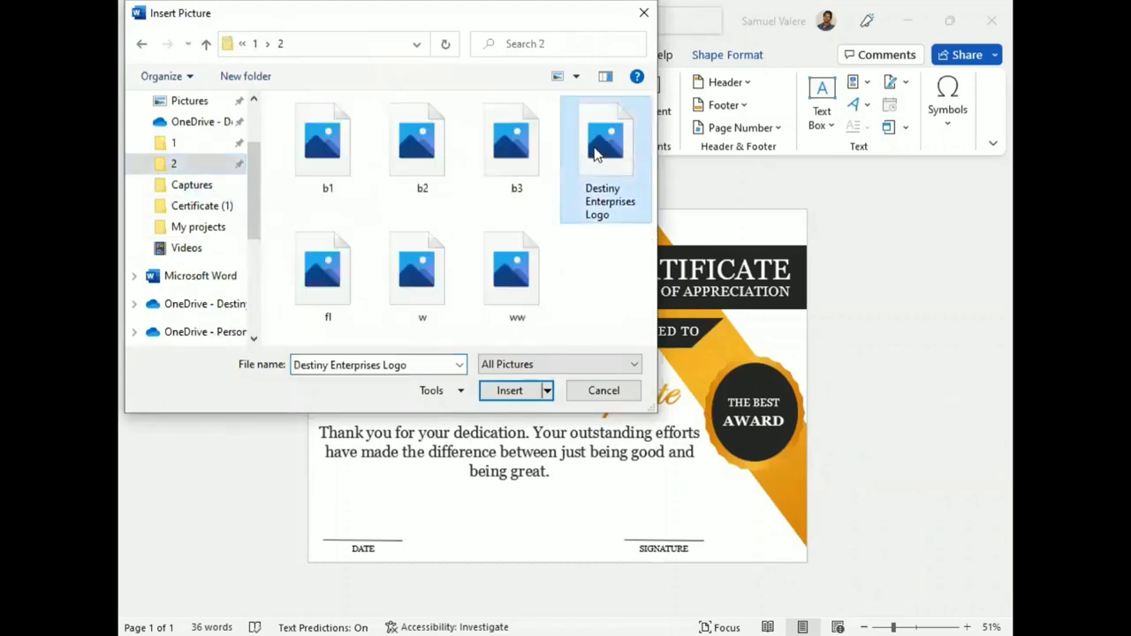
double_click(598, 155)
left_click(633, 114)
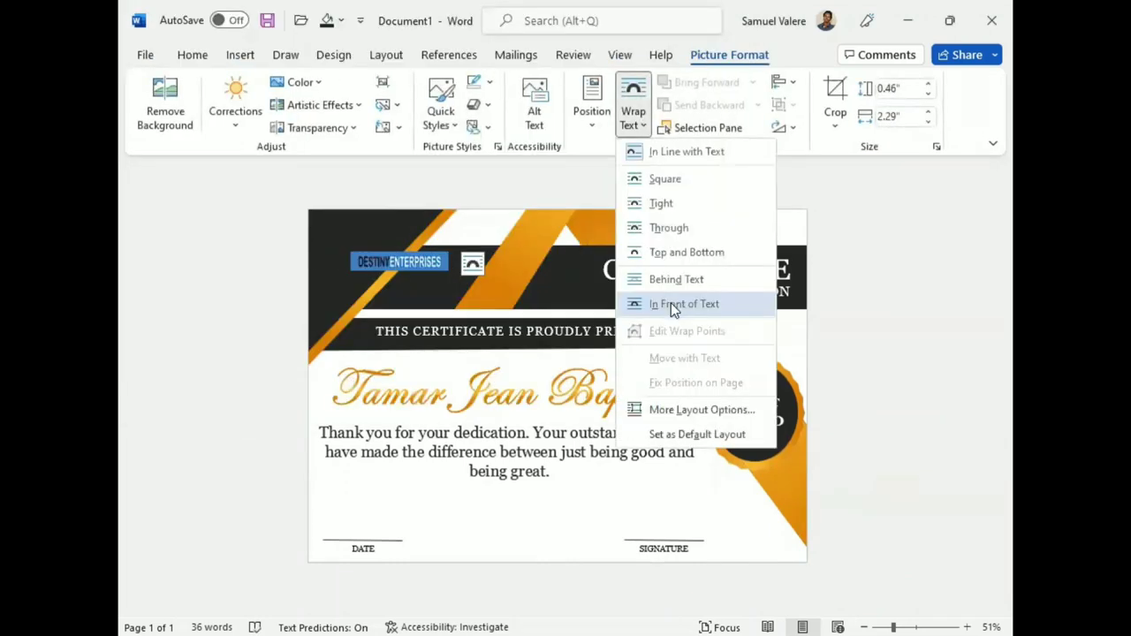
left_click(670, 302)
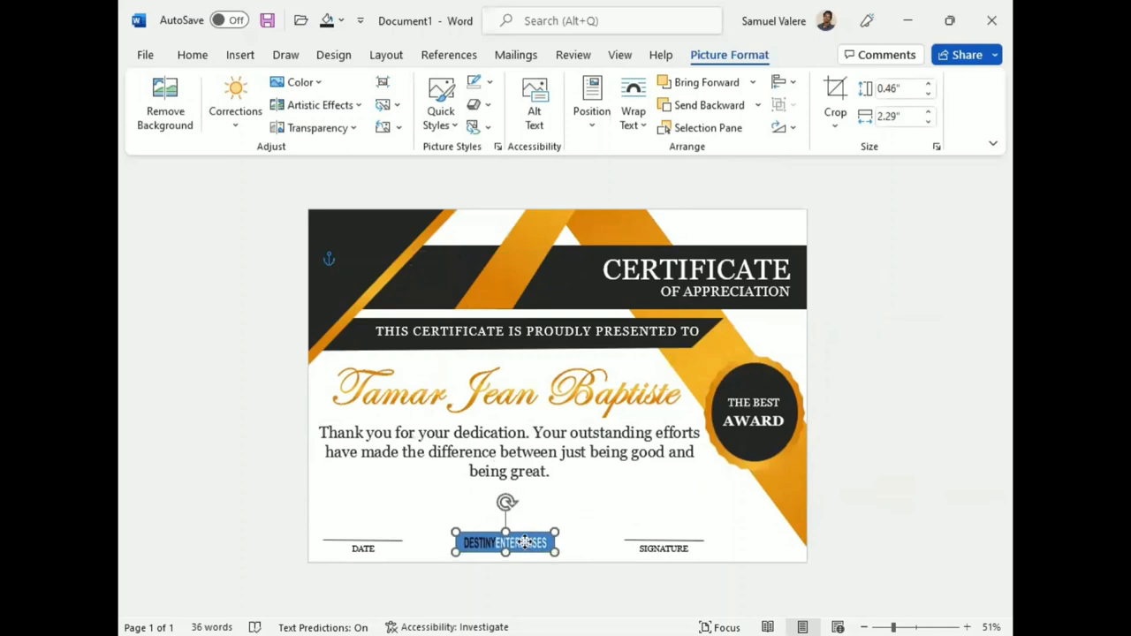